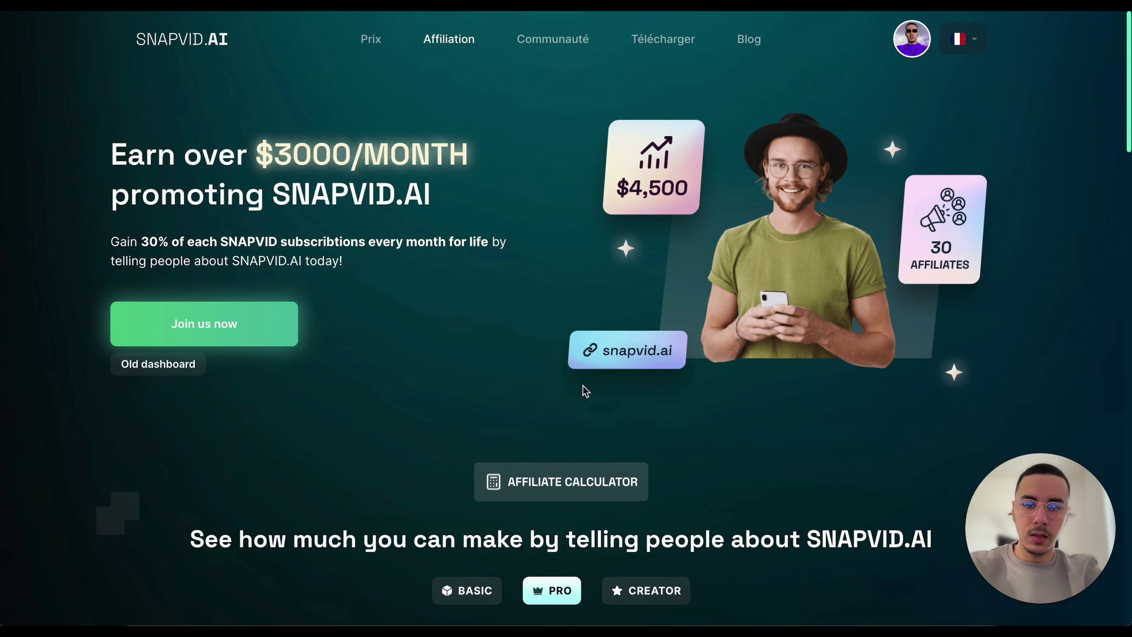
Set the affiliate calculator to 10 affiliates and examine the estimated monthly earnings
scroll(543, 498, "down", 7)
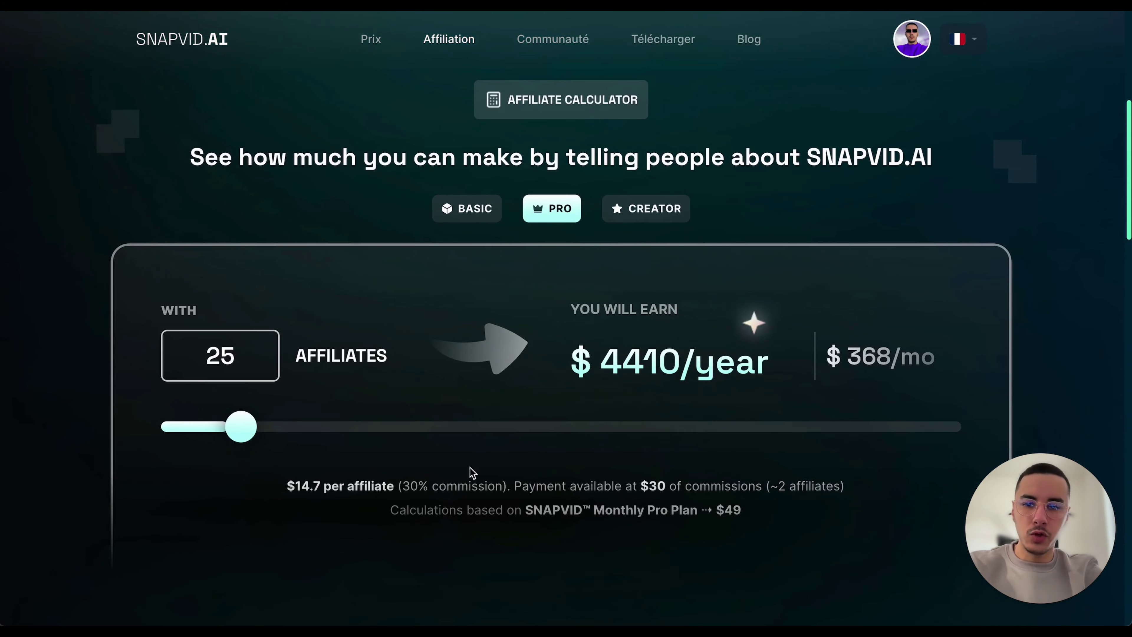
left_click(246, 438)
left_click_drag(245, 439, 203, 433)
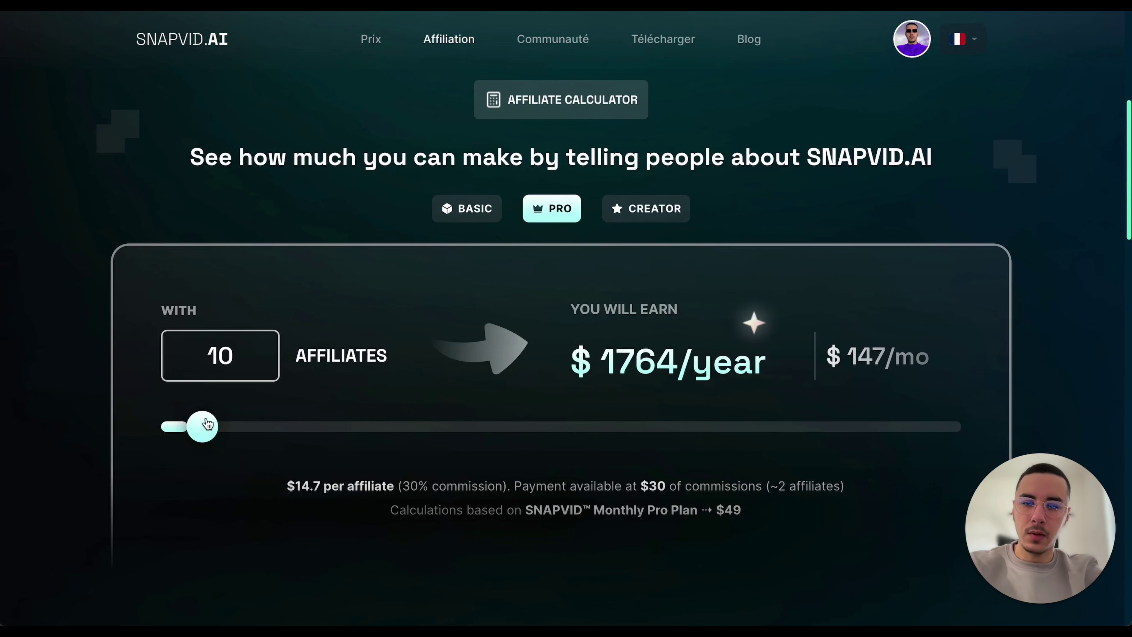
left_click_drag(847, 356, 905, 356)
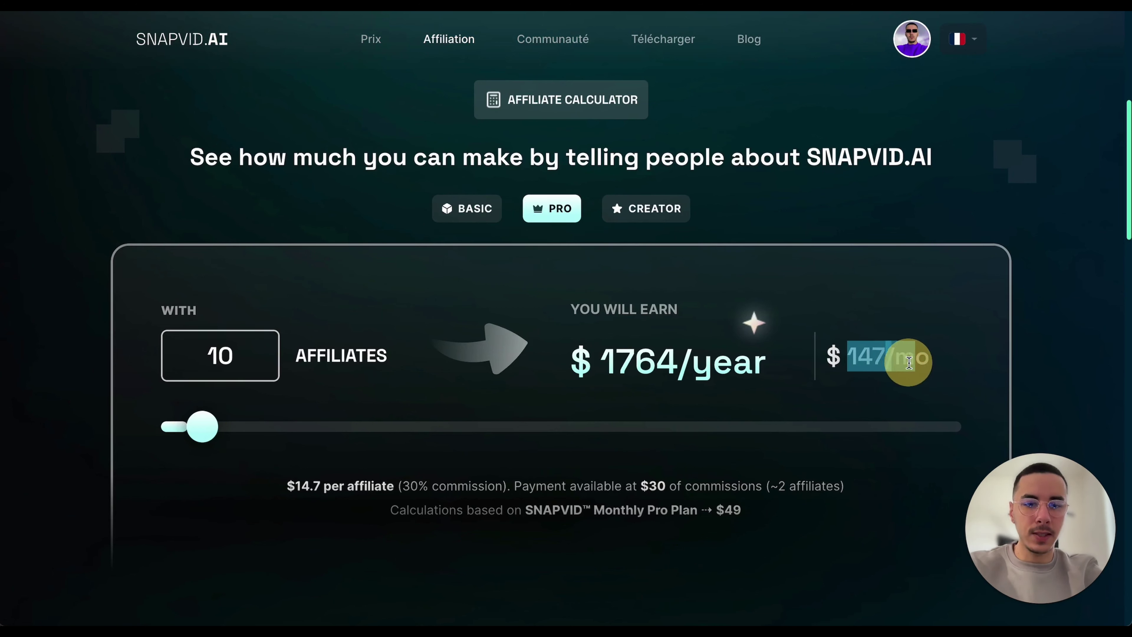
left_click(905, 357)
triple_click(875, 360)
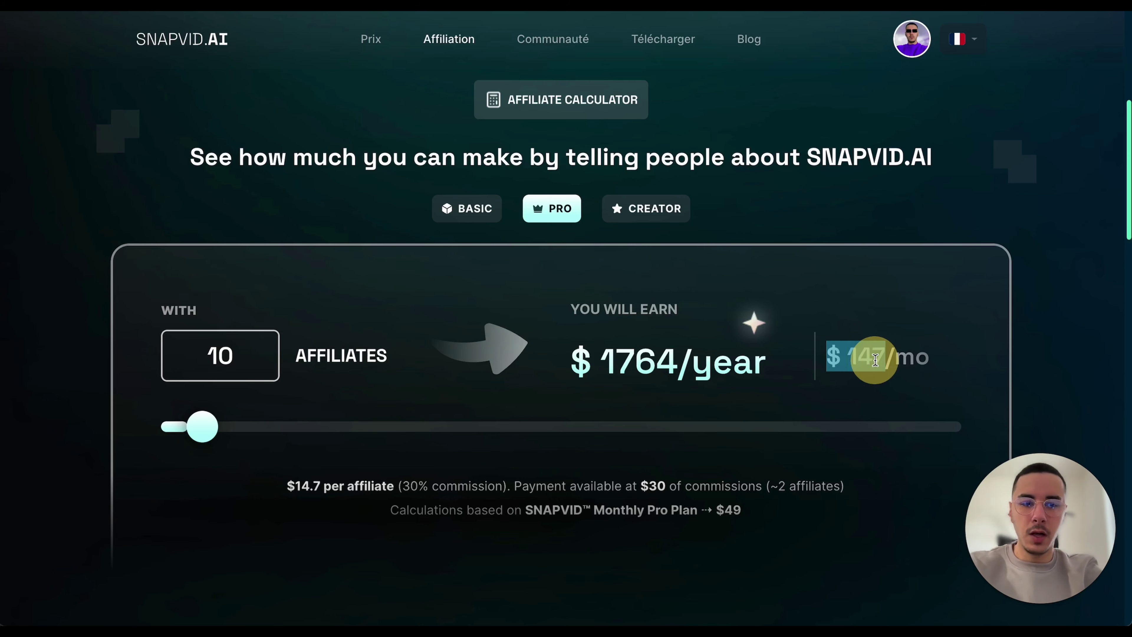
scroll(659, 395, "down", 2)
scroll(662, 399, "up", 10)
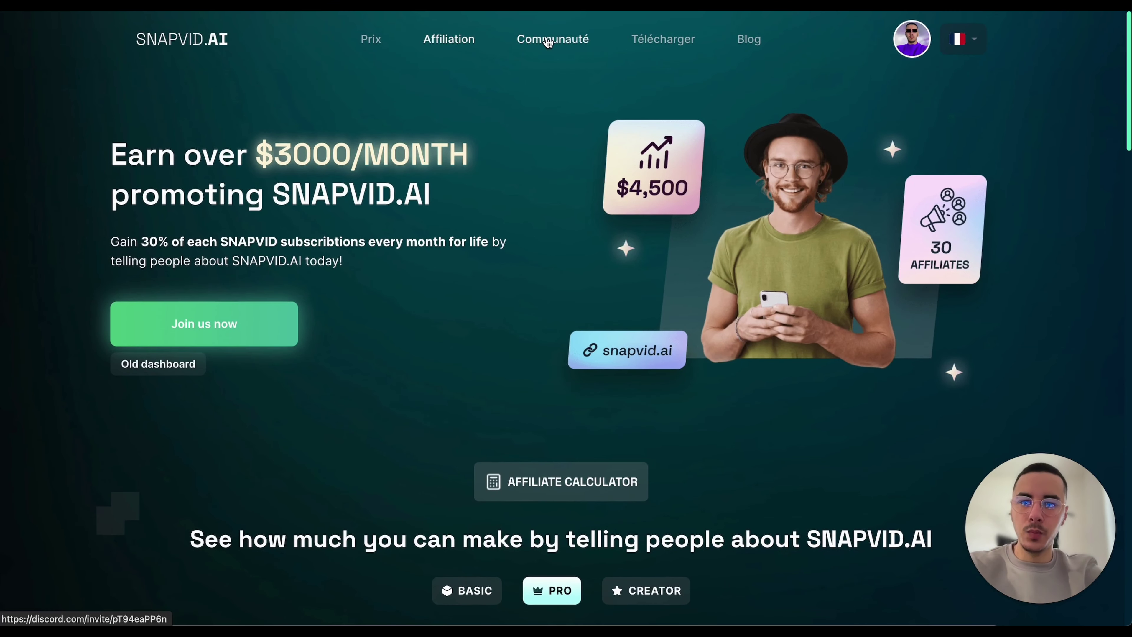
scroll(654, 43, "up", 5)
Open the download page and examine its content, including the free video offer under the headline
left_click(655, 42)
scroll(654, 42, "down", 5)
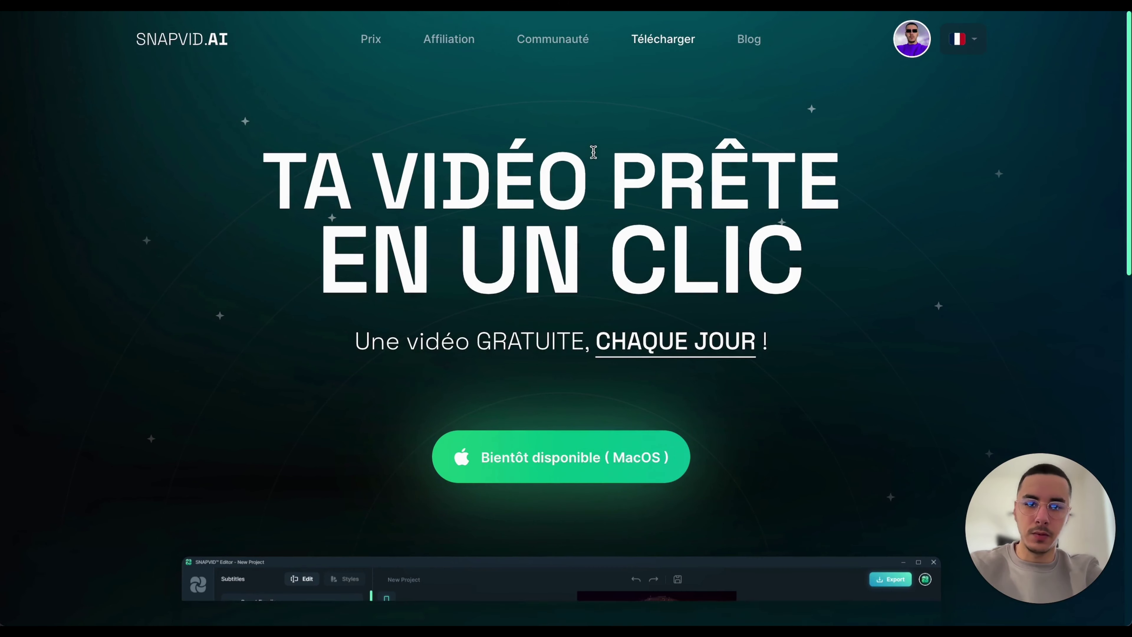
scroll(379, 259, "down", 3)
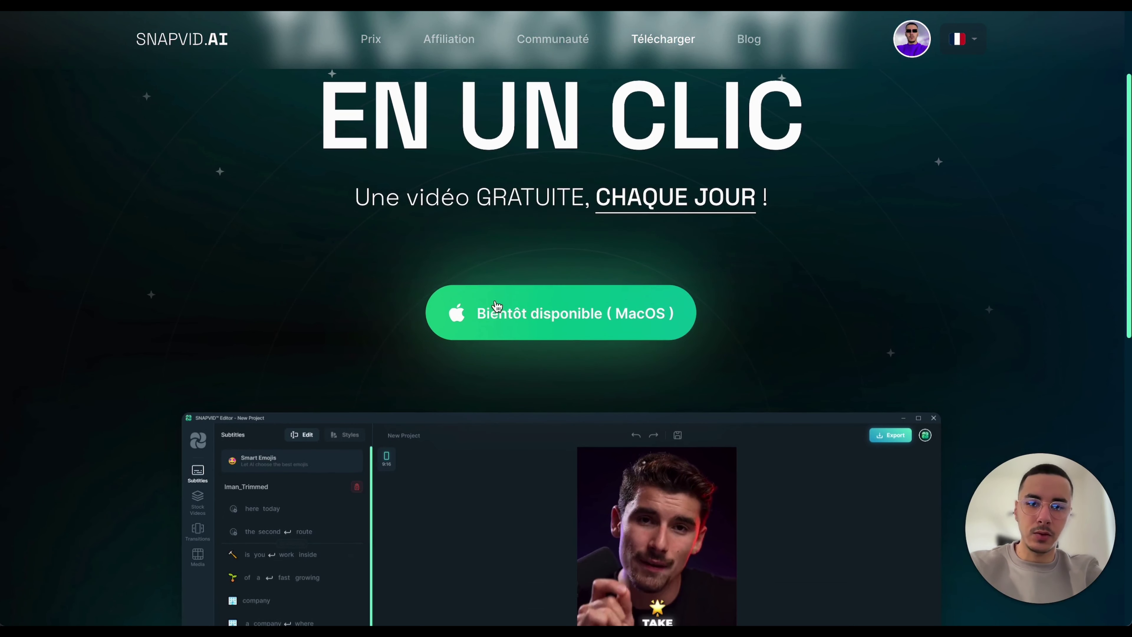
scroll(581, 284, "down", 10)
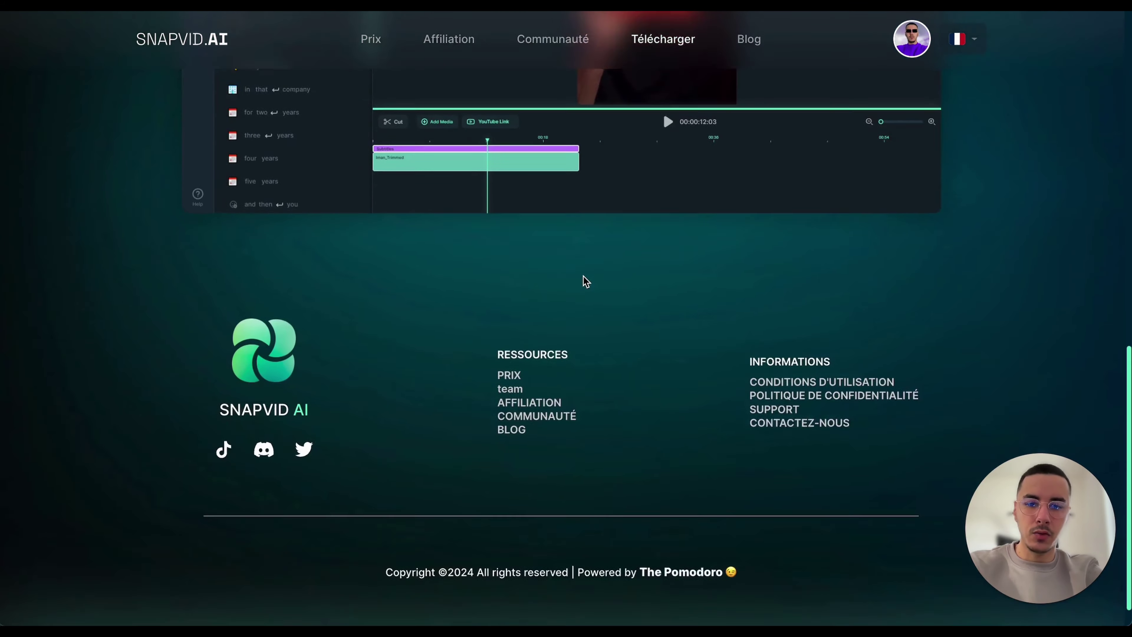
scroll(581, 280, "up", 3)
scroll(586, 281, "up", 15)
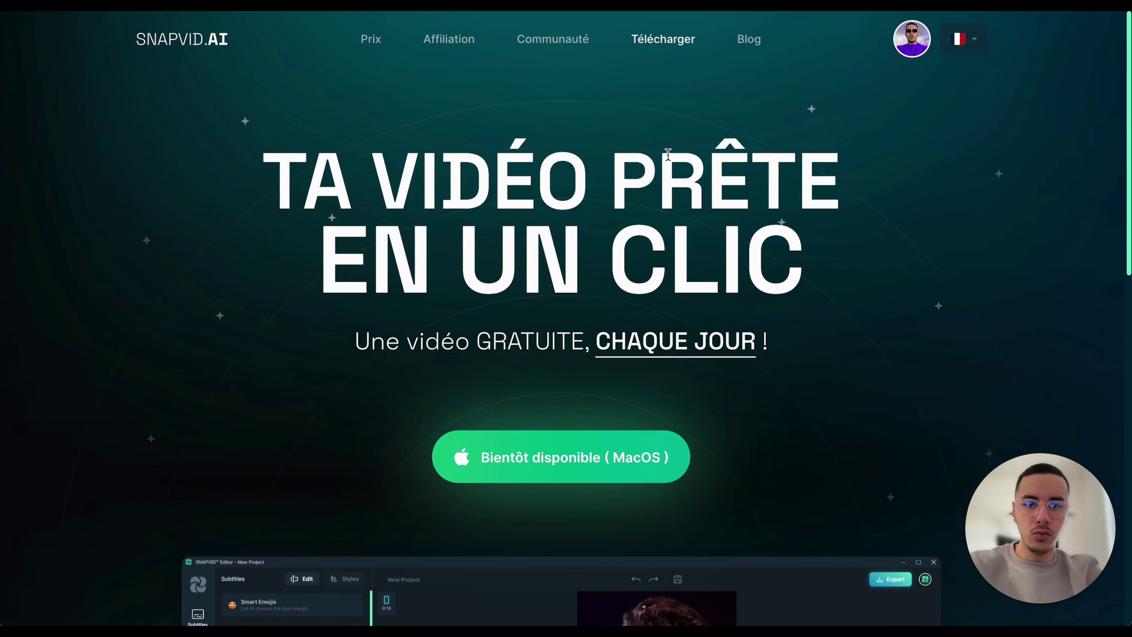
triple_click(369, 346)
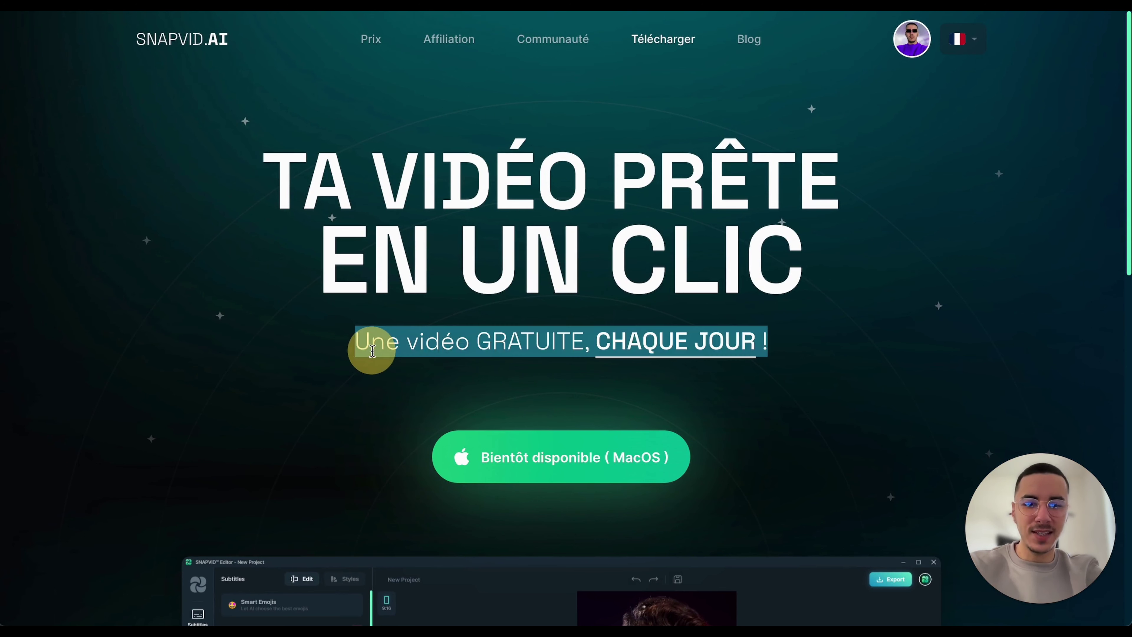
triple_click(396, 347)
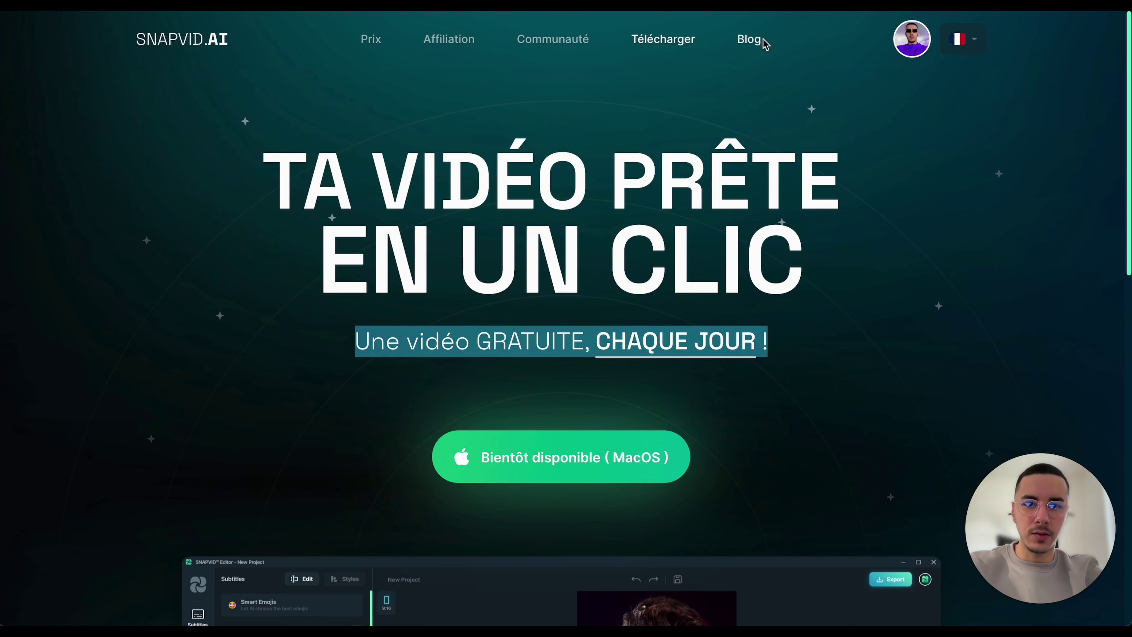
Open the pricing page and switch the plan prices to monthly billing
left_click(375, 40)
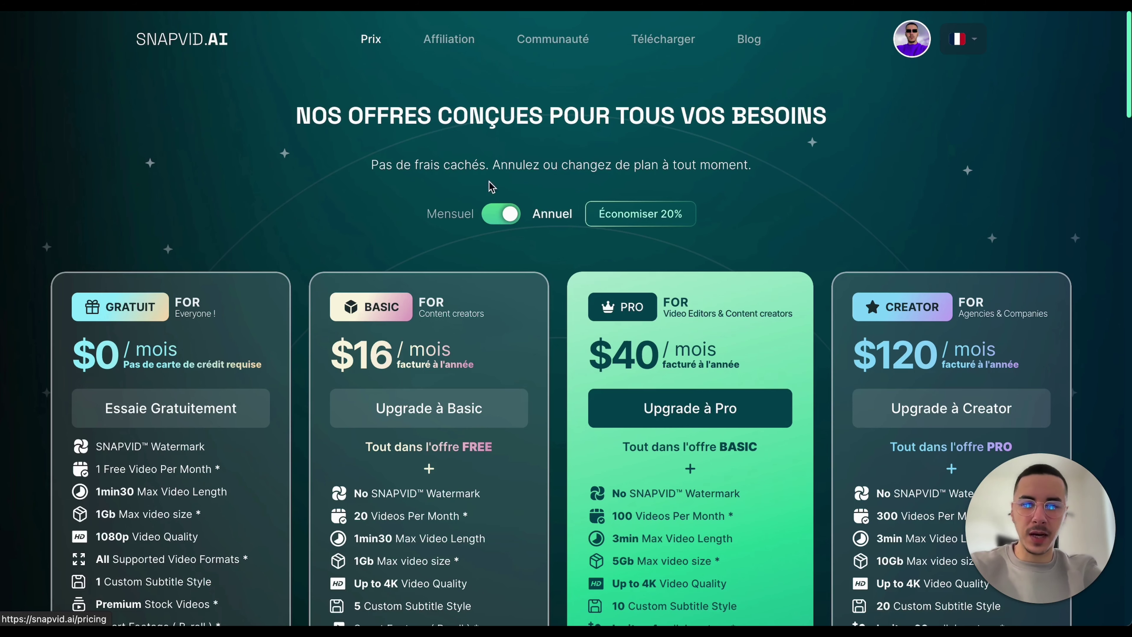
left_click(501, 214)
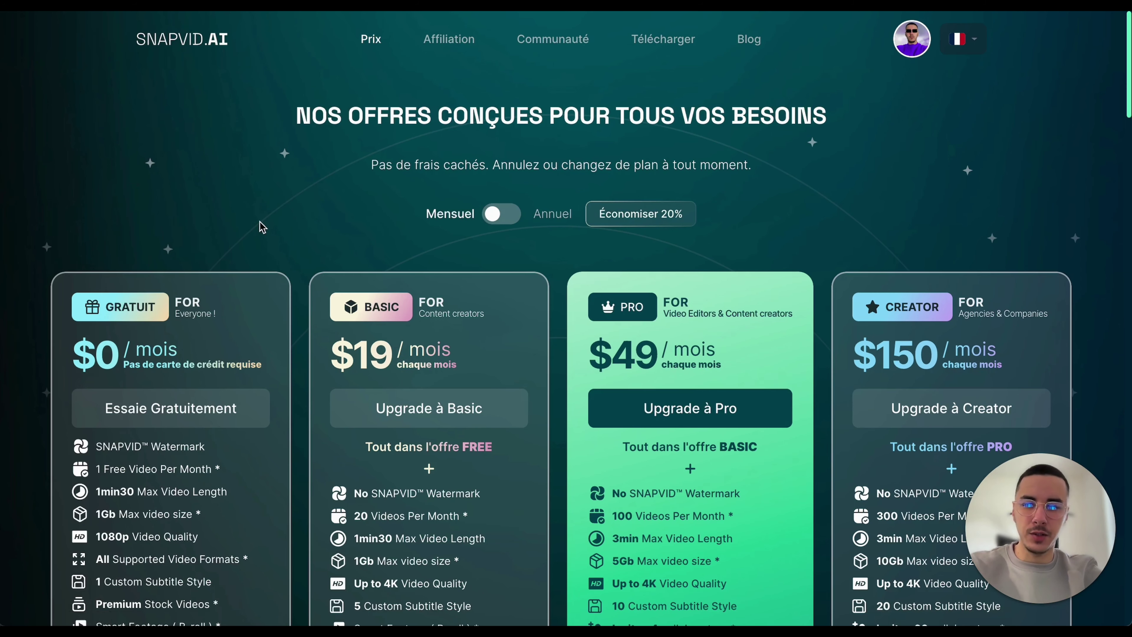
Examine the free plan's monthly video quota and maximum video length
scroll(259, 232, "down", 4)
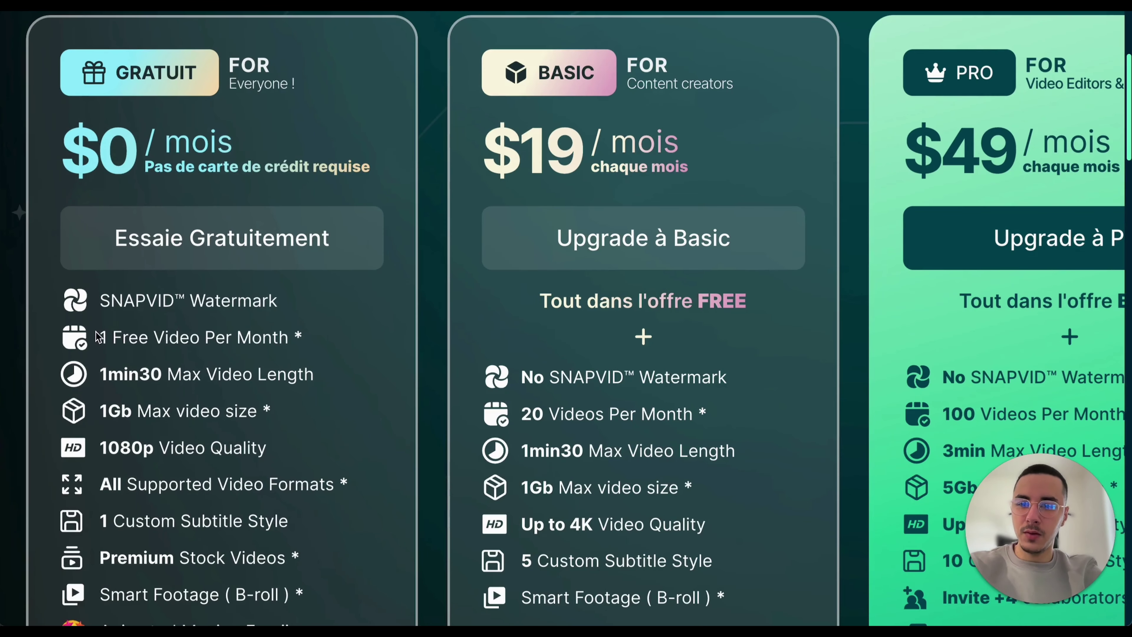
left_click_drag(101, 335, 287, 337)
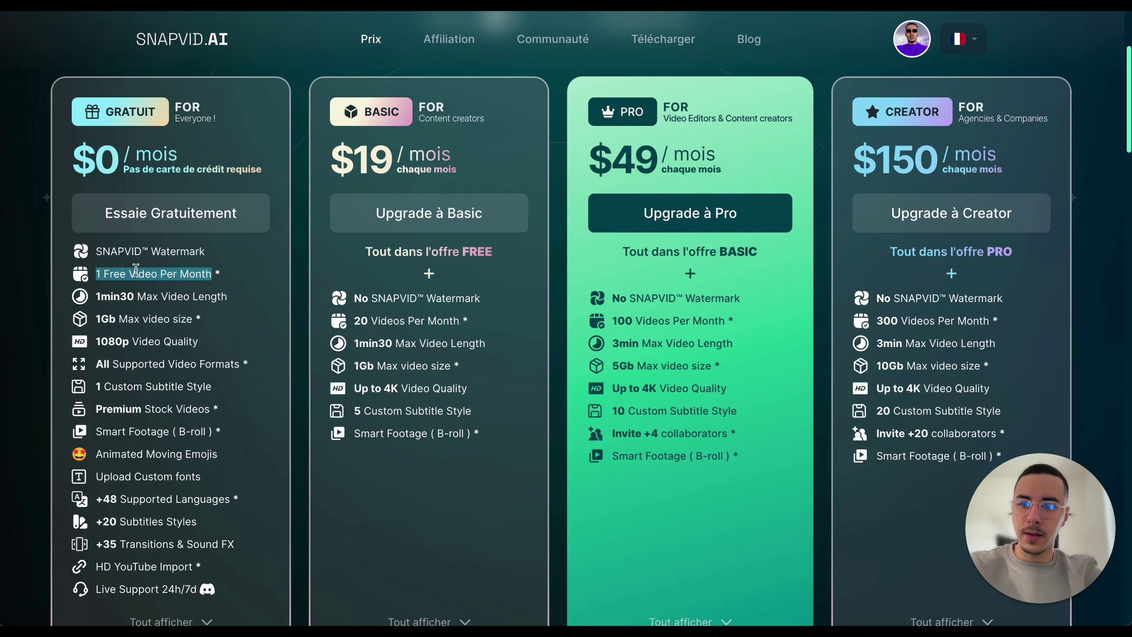
double_click(139, 373)
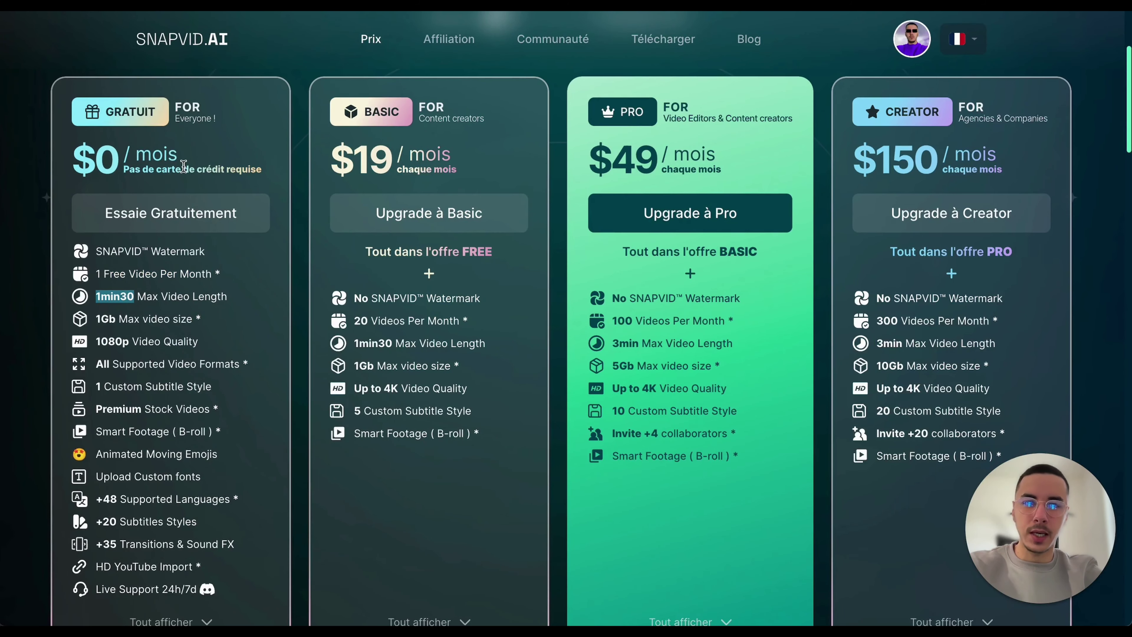
scroll(183, 166, "up", 1)
scroll(183, 166, "up", 1)
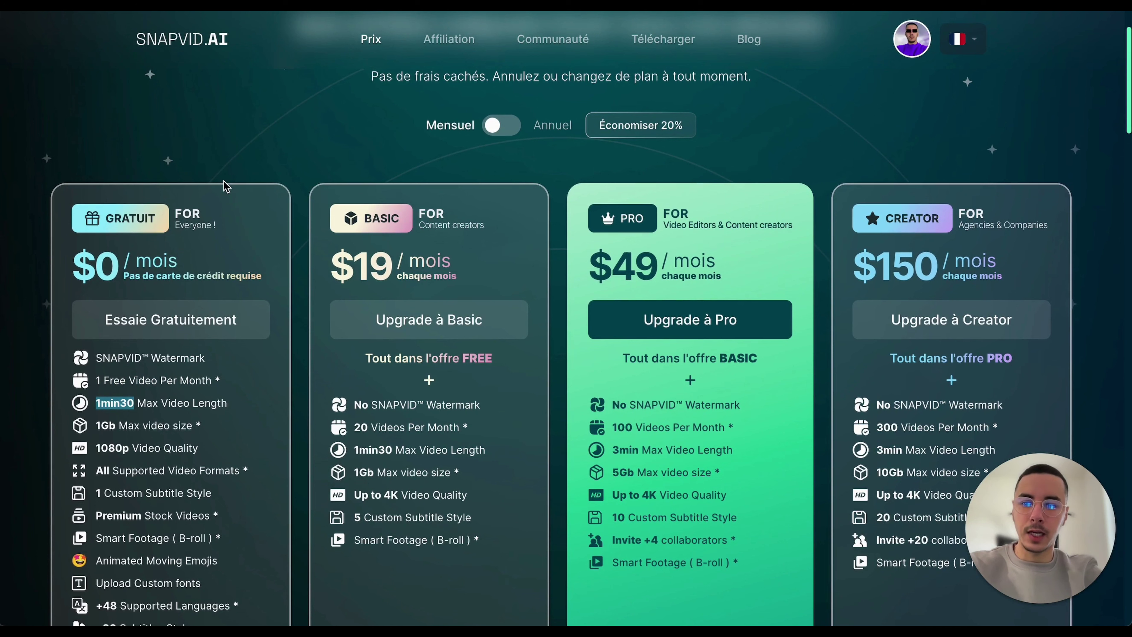
left_click(165, 154)
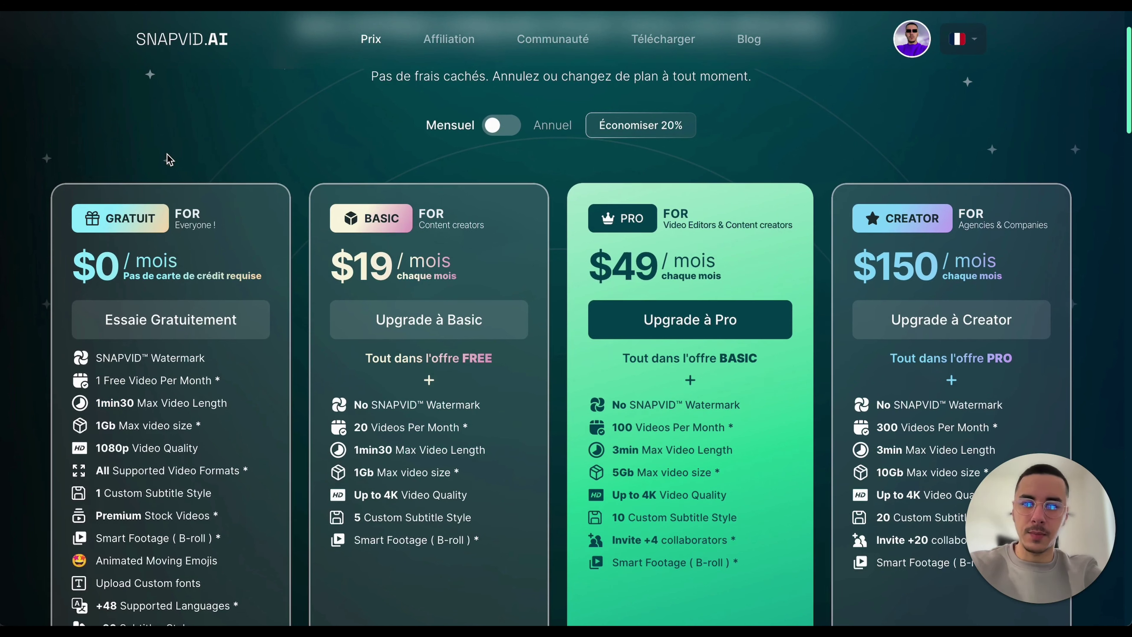
Examine the Basic plan's monthly price, watermark policy, video quota and maximum video length
left_click_drag(331, 252, 503, 273)
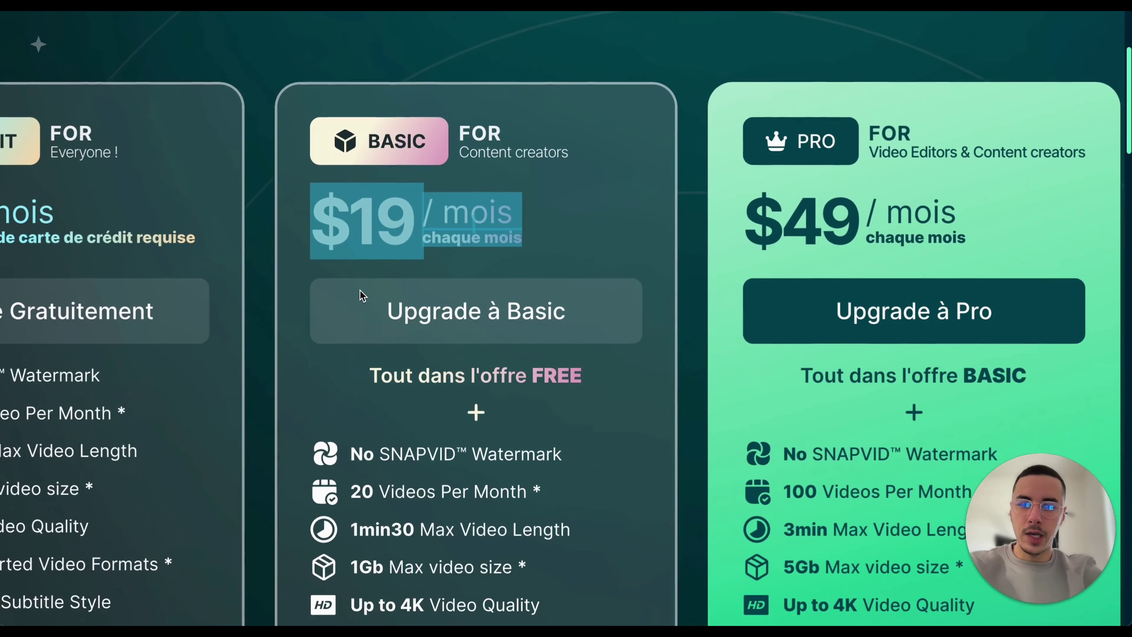
scroll(362, 295, "down", 2)
triple_click(372, 125)
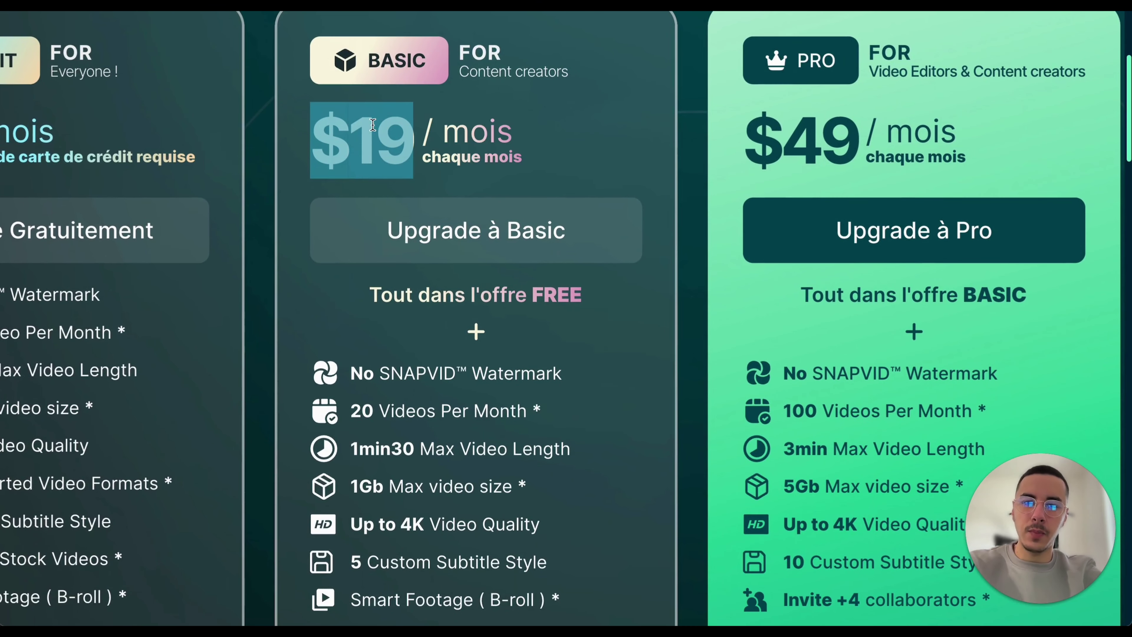
left_click_drag(361, 410, 527, 411)
double_click(477, 373)
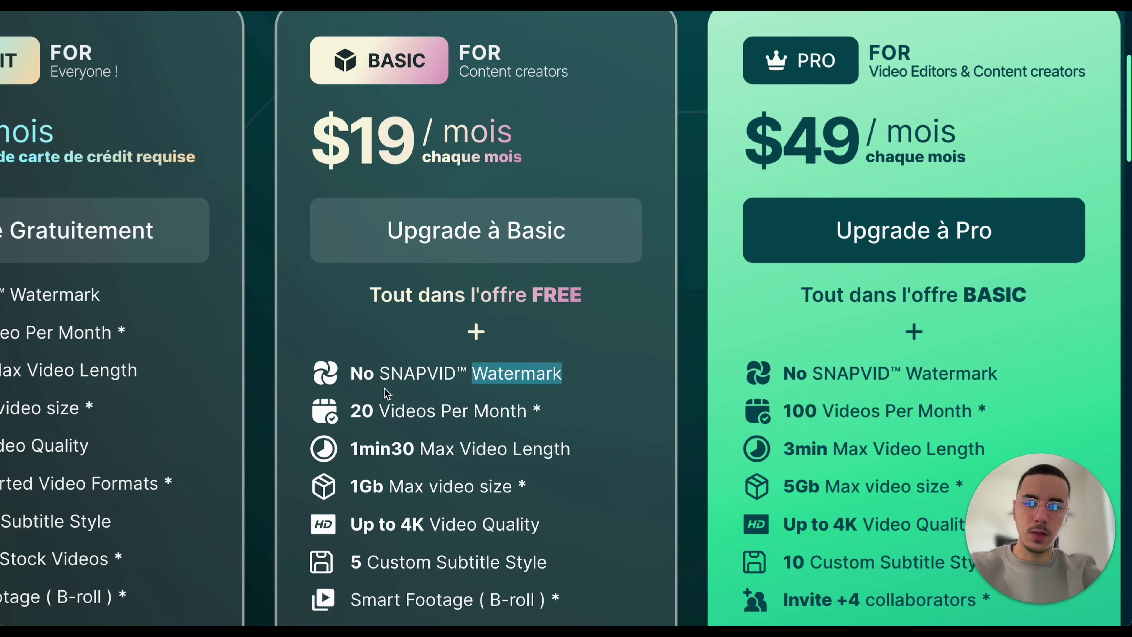
left_click_drag(350, 144, 397, 144)
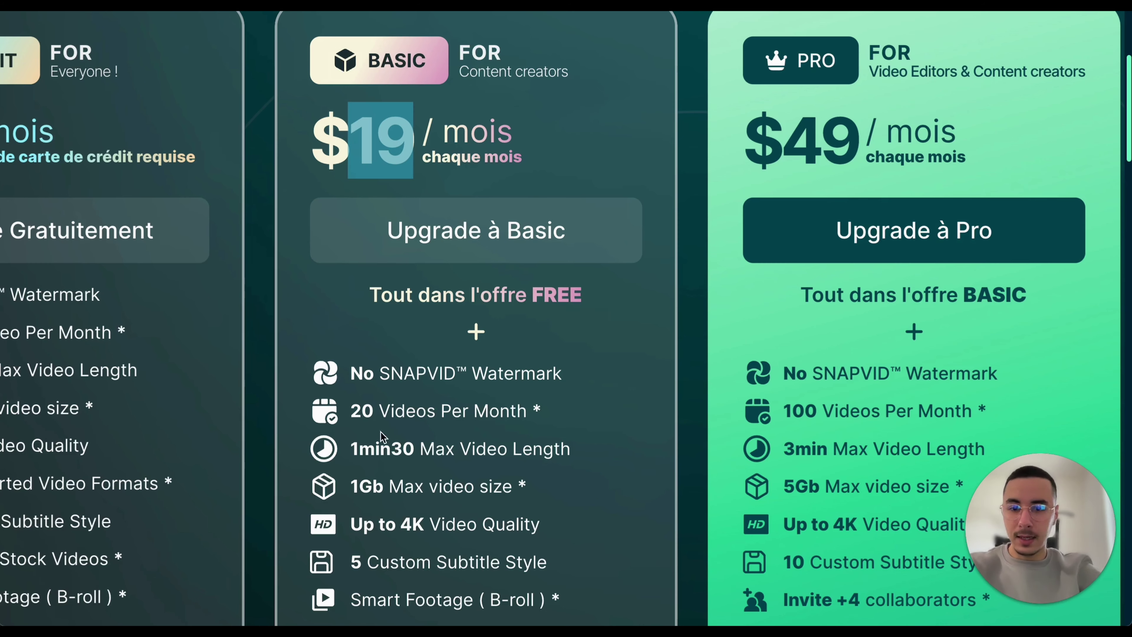
double_click(393, 142)
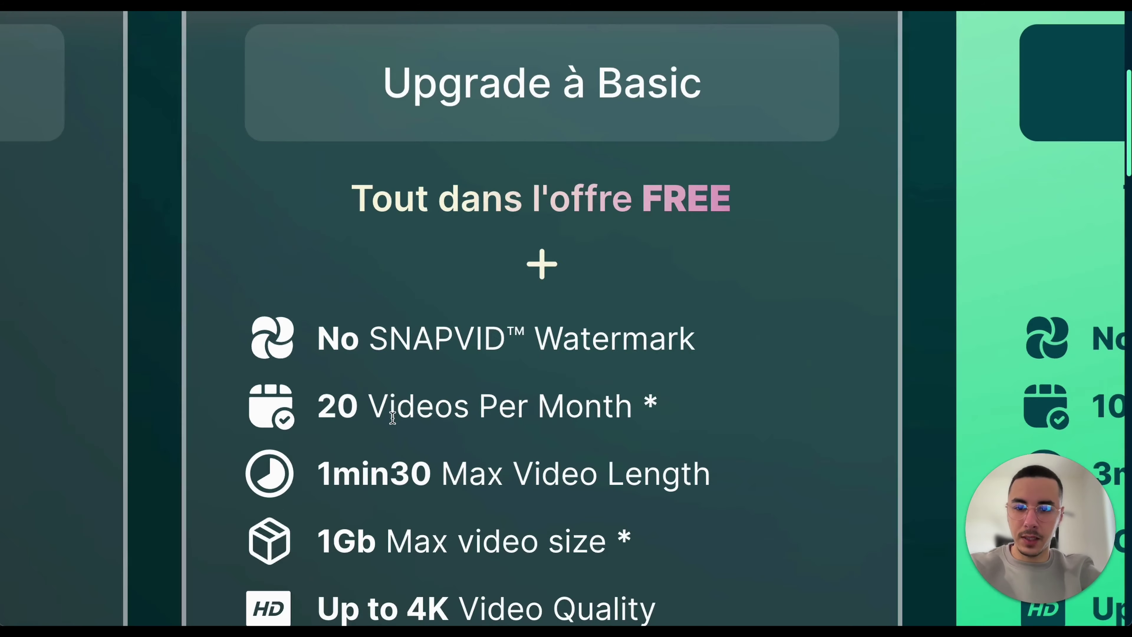
double_click(357, 409)
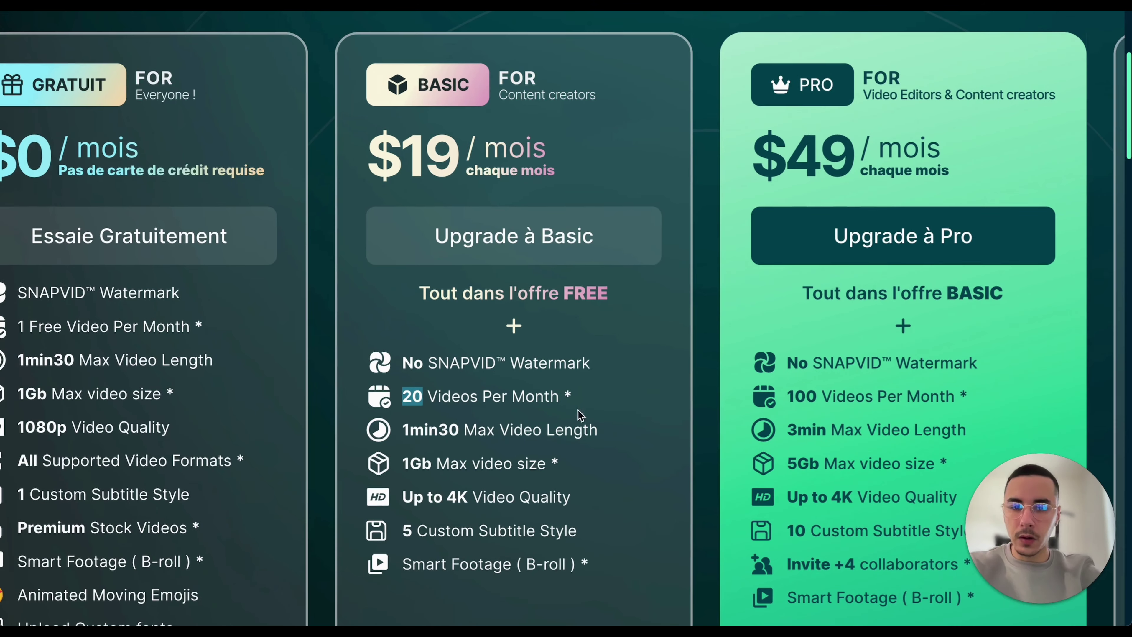
left_click(455, 436)
left_click_drag(467, 428, 597, 430)
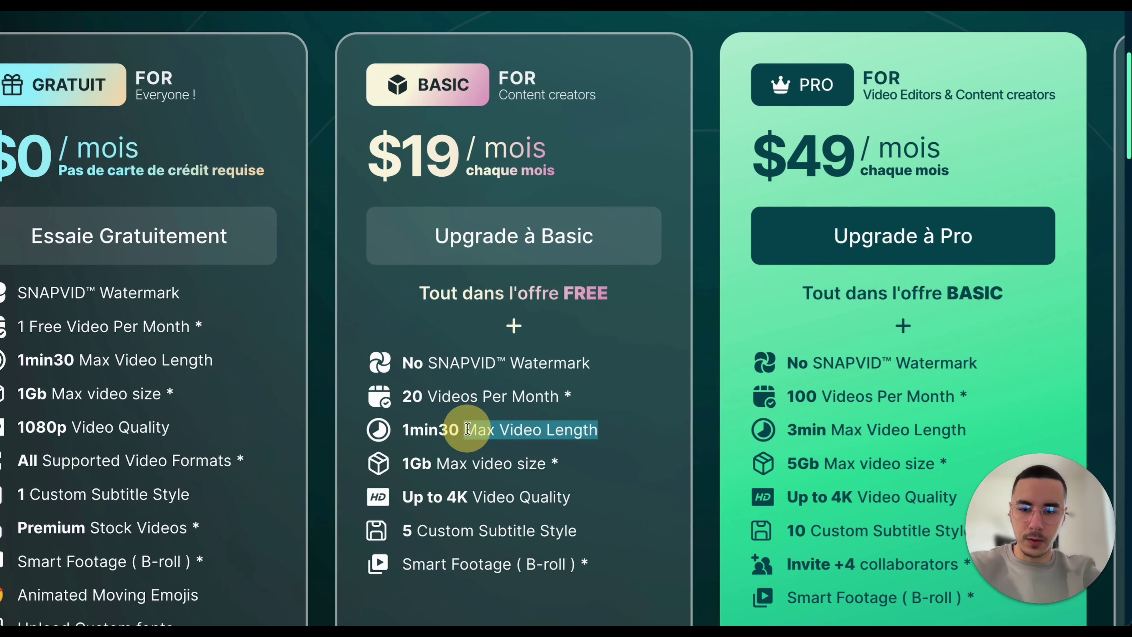
left_click_drag(401, 431, 571, 429)
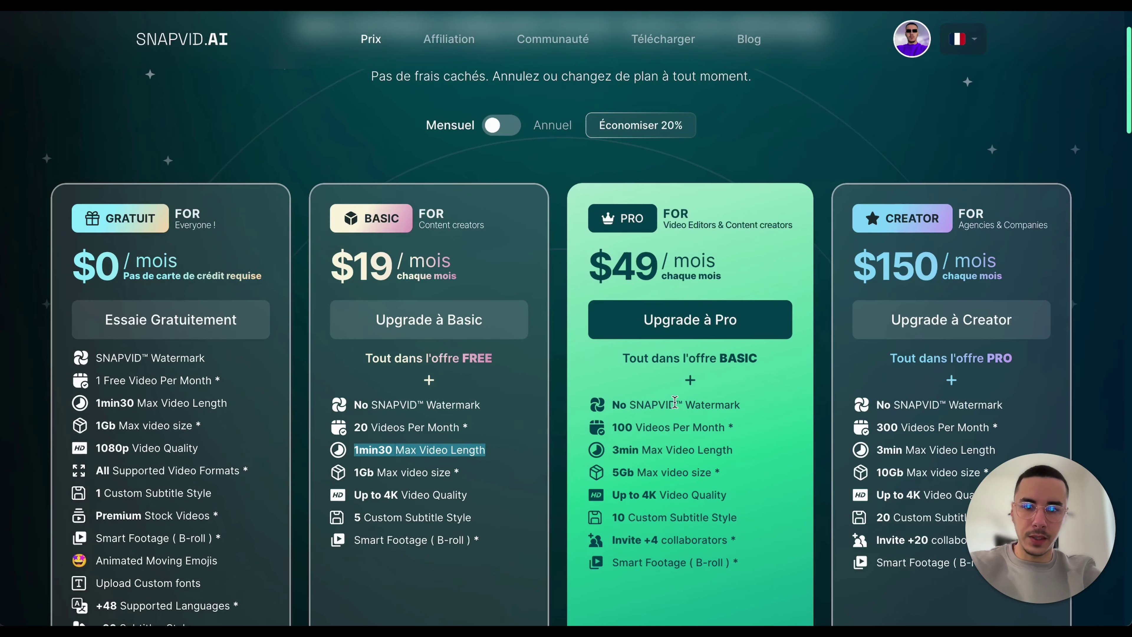
Examine the Creator plan's video quota, monthly price and intended audience
scroll(674, 402, "down", 2)
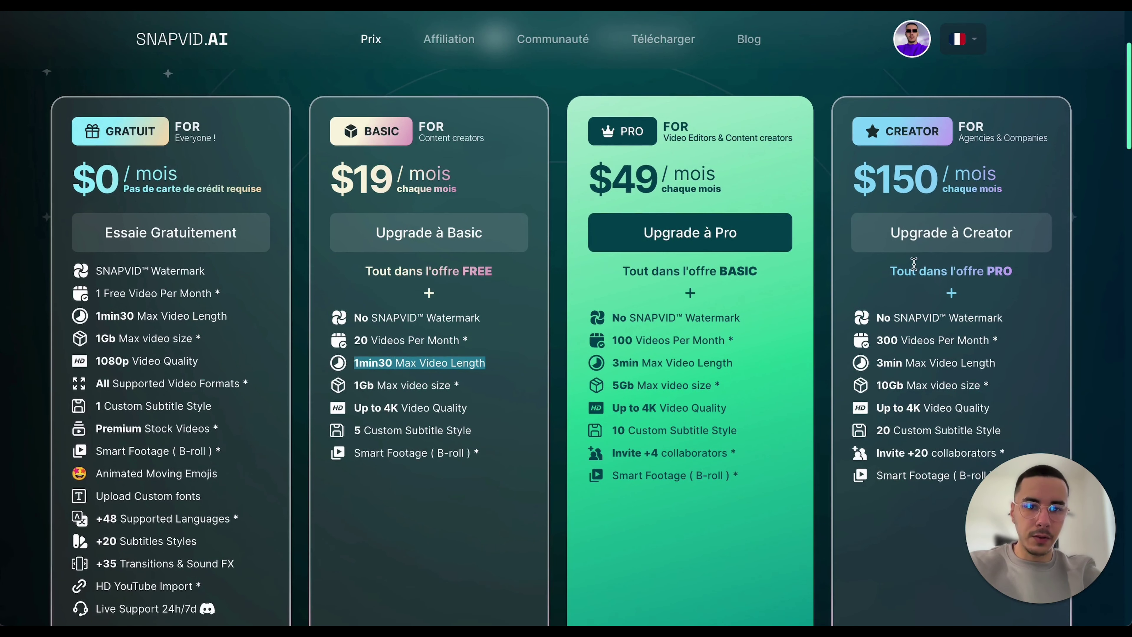
double_click(887, 340)
double_click(905, 178)
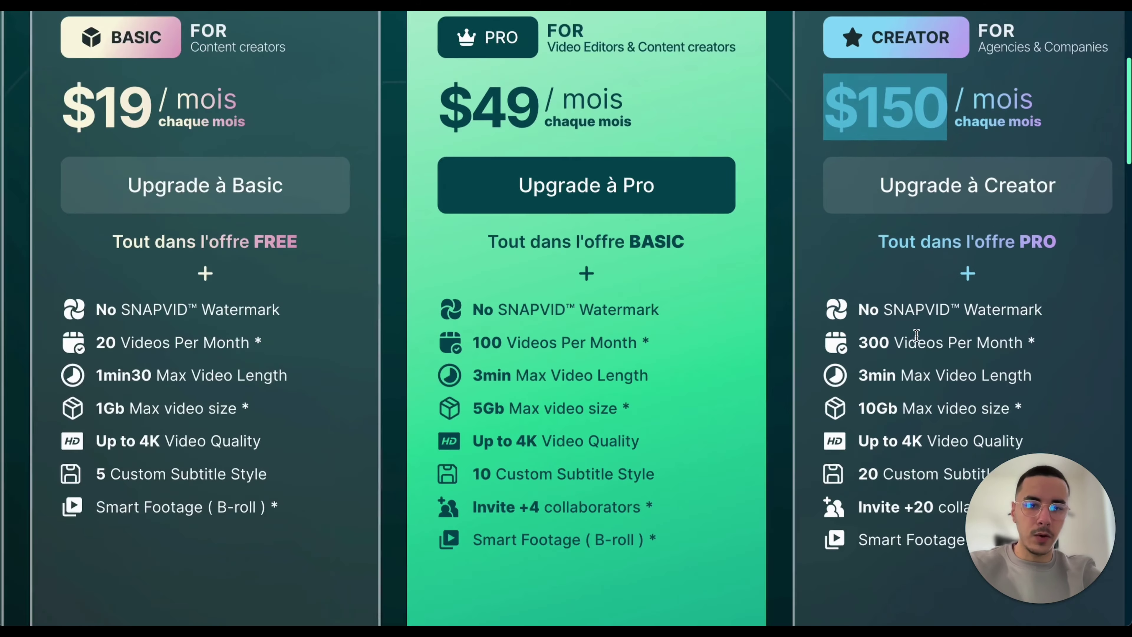
scroll(916, 335, "right", 3)
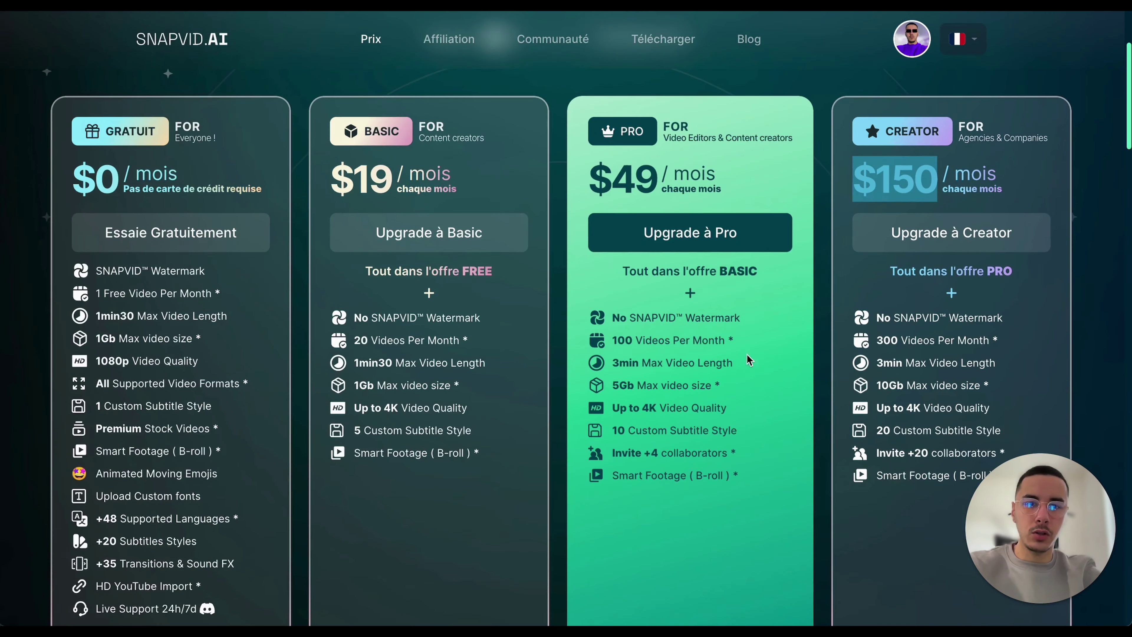
double_click(897, 139)
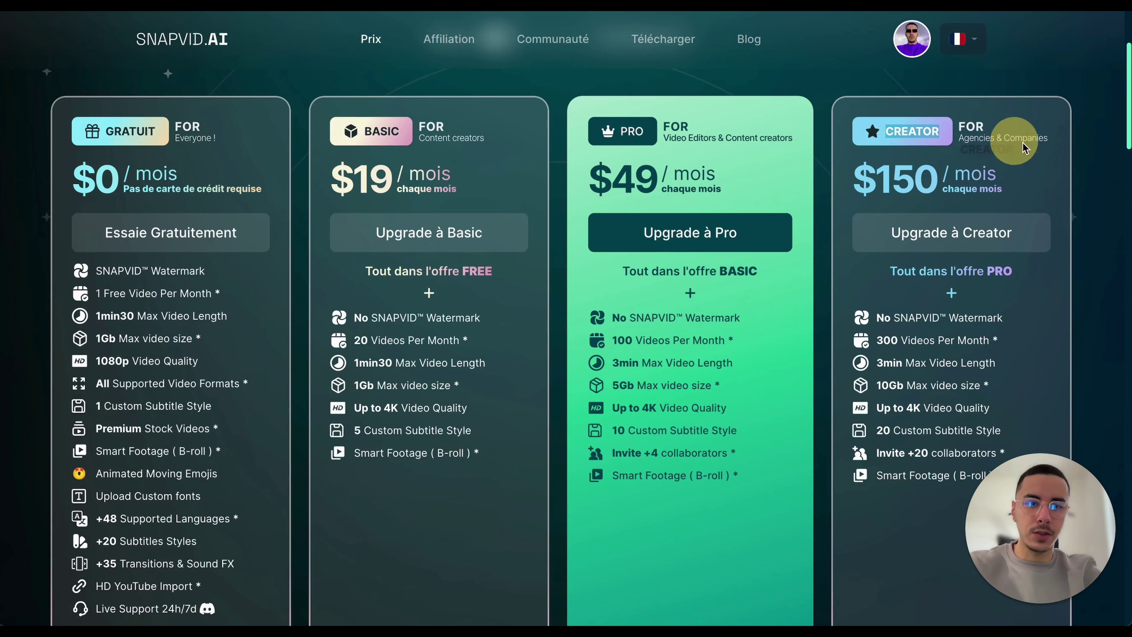
left_click(1039, 141)
scroll(1006, 125, "up", 5)
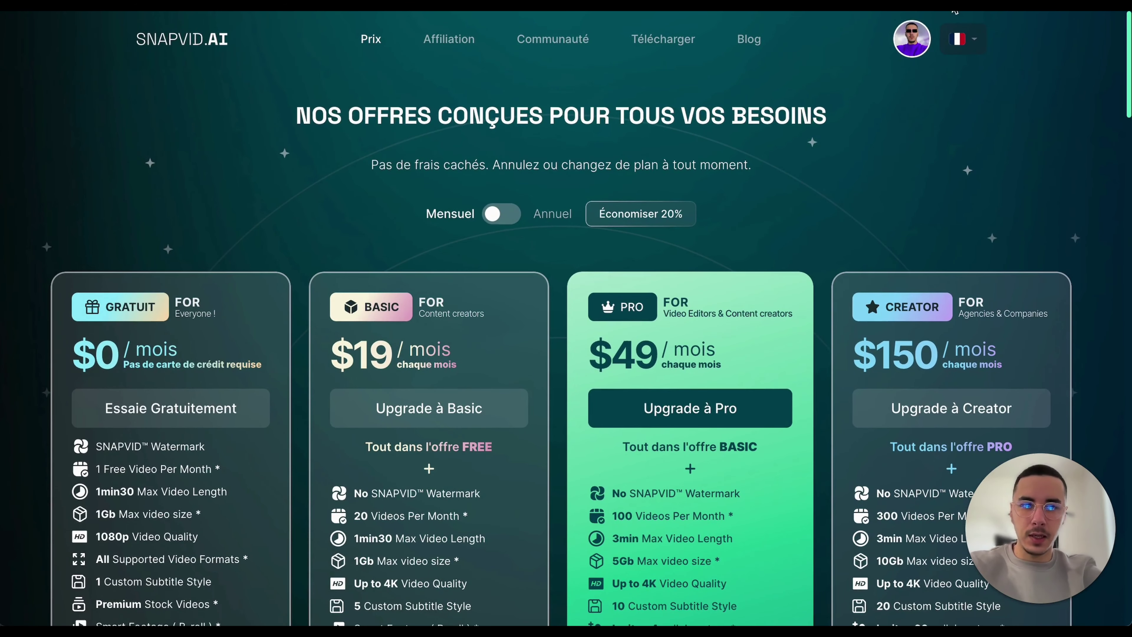
Go to the account dashboard and create a new project
mouse_move(925, 38)
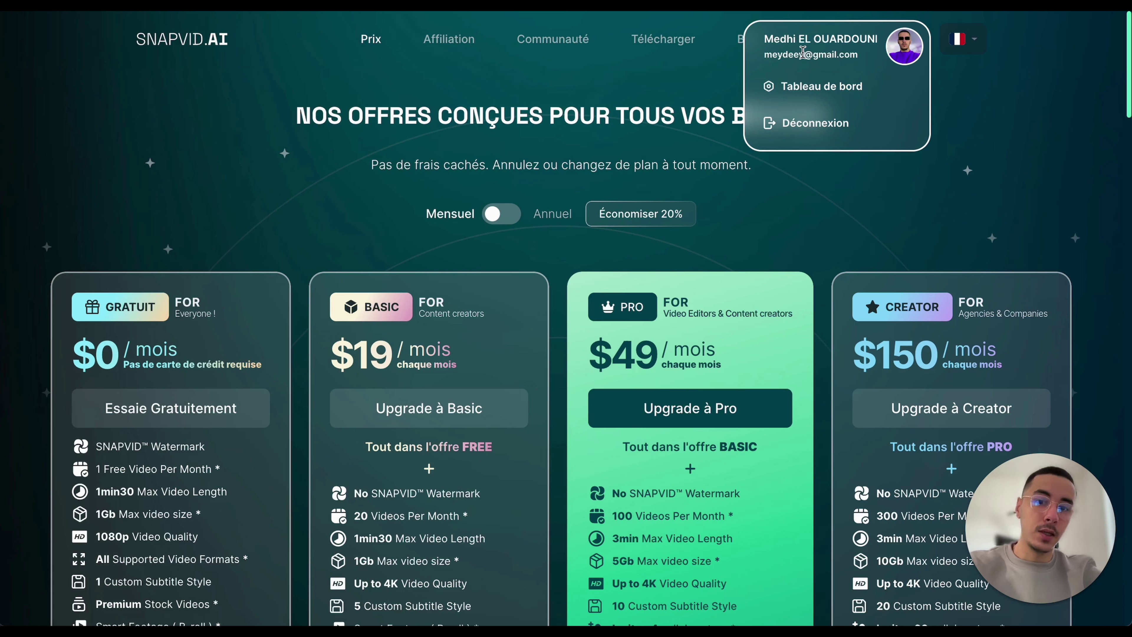
left_click(801, 83)
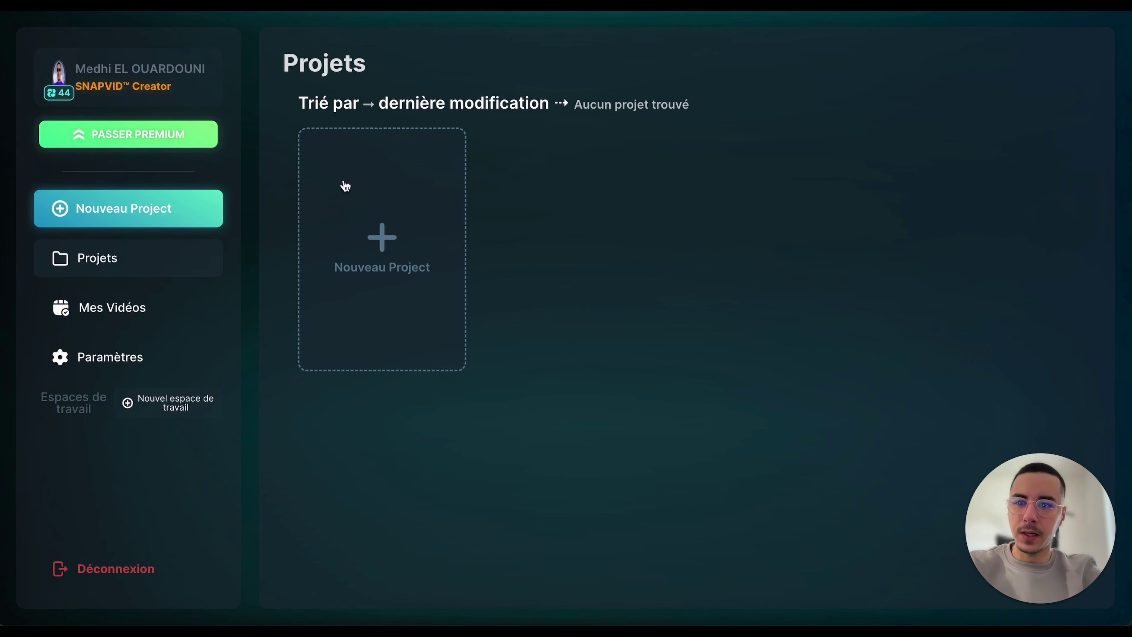
left_click(354, 226)
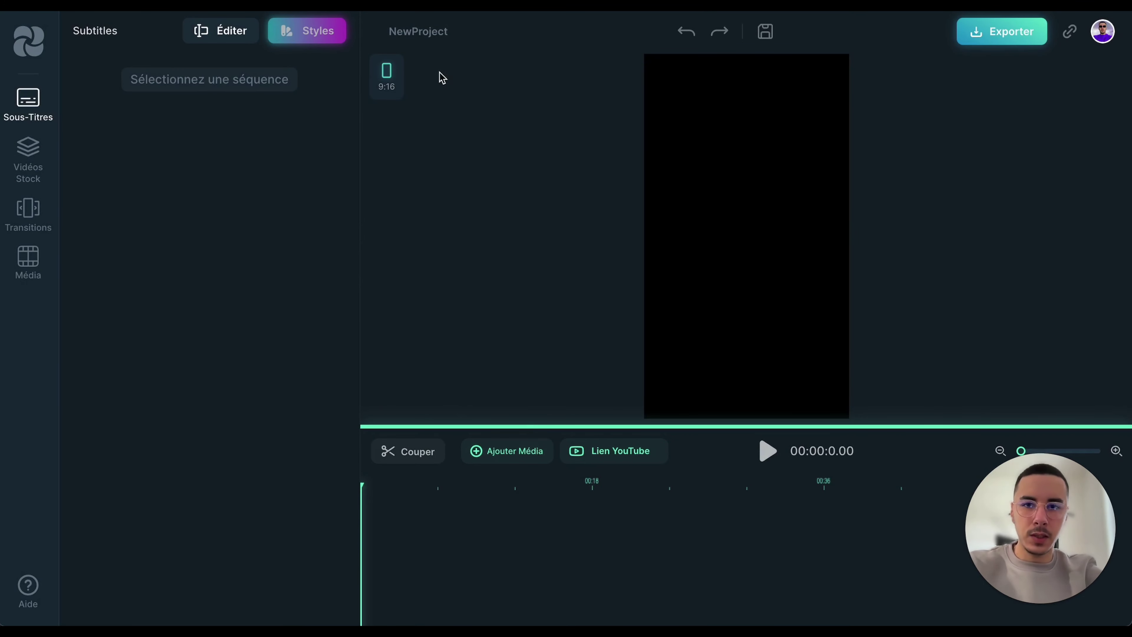
Try the canvas in the Landscape 16:9, Square 1:1, Small Portrait 4:5 and Small Landscape 5:4 formats
left_click(392, 80)
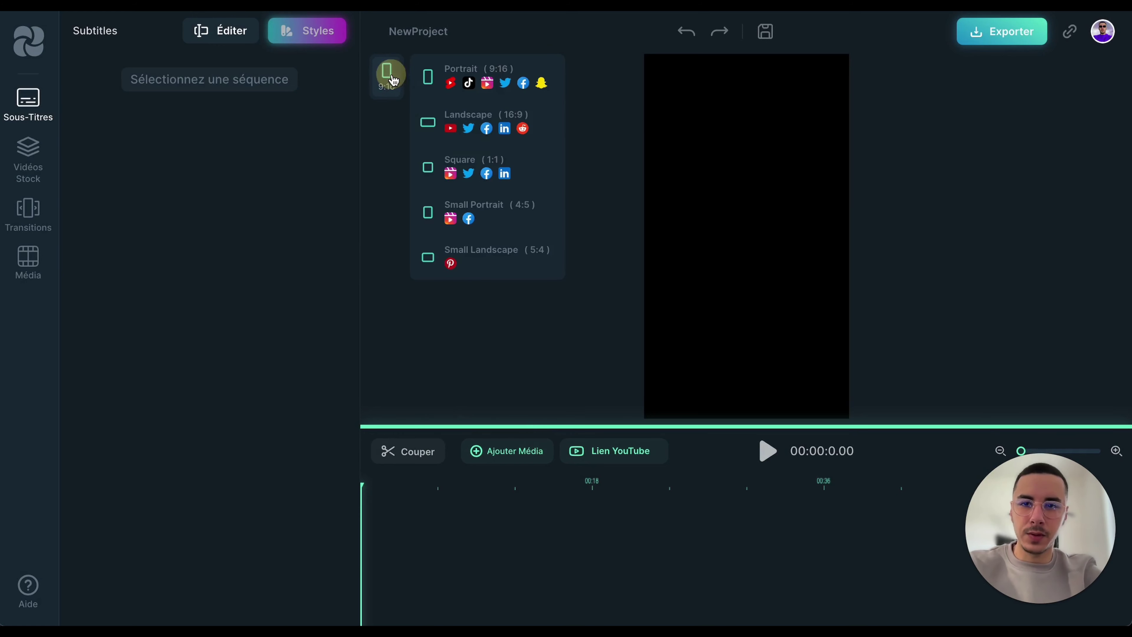
left_click(483, 83)
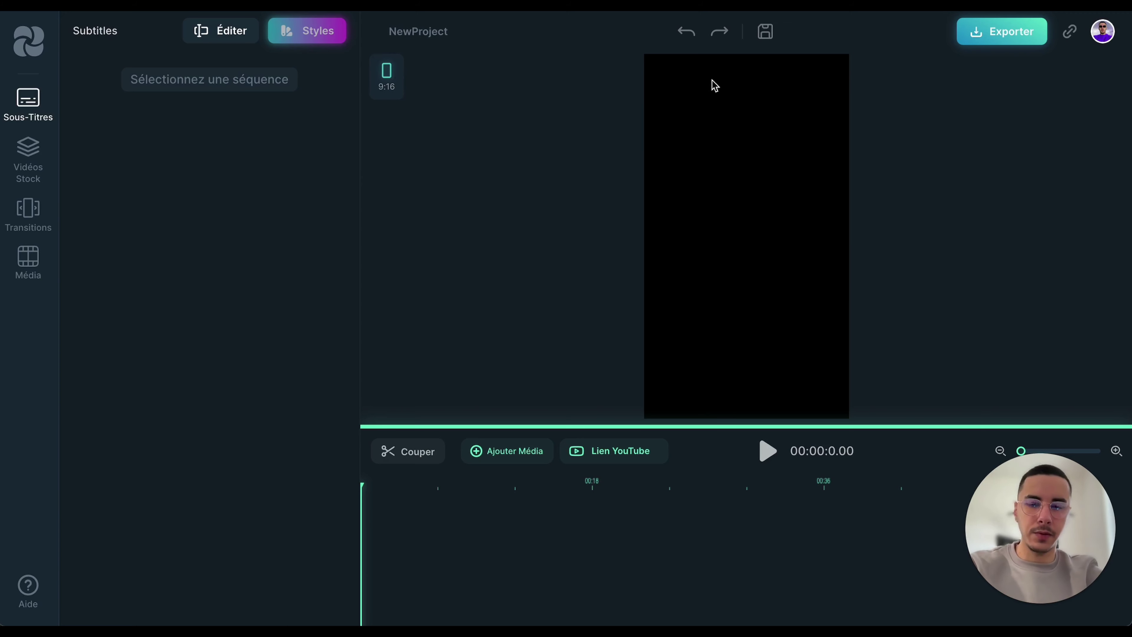
left_click(389, 72)
left_click(476, 128)
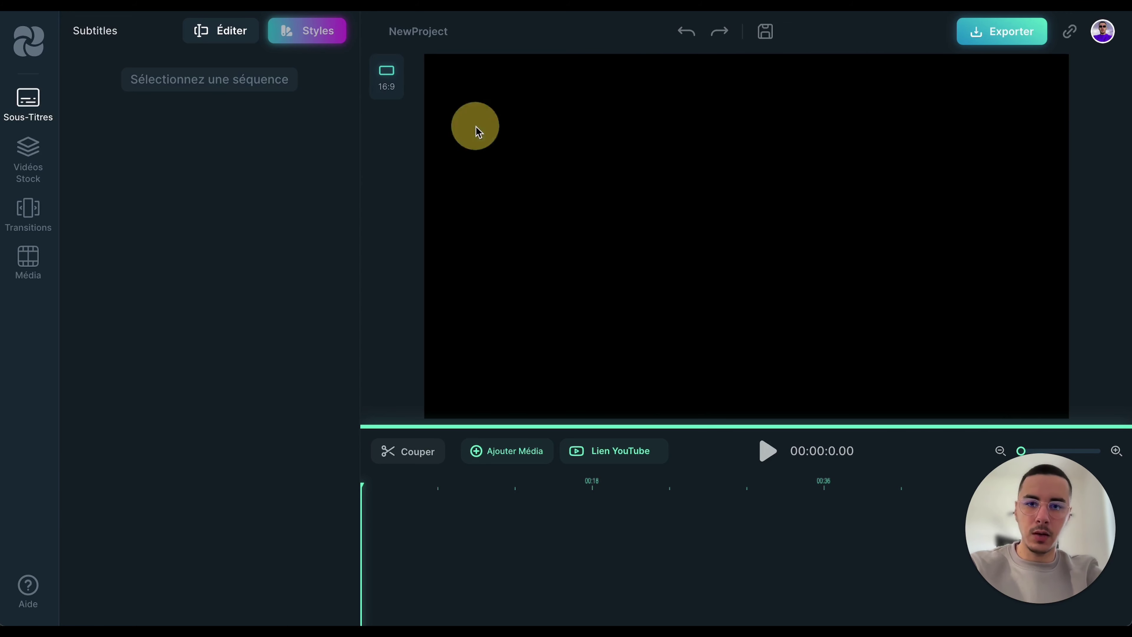
left_click(392, 70)
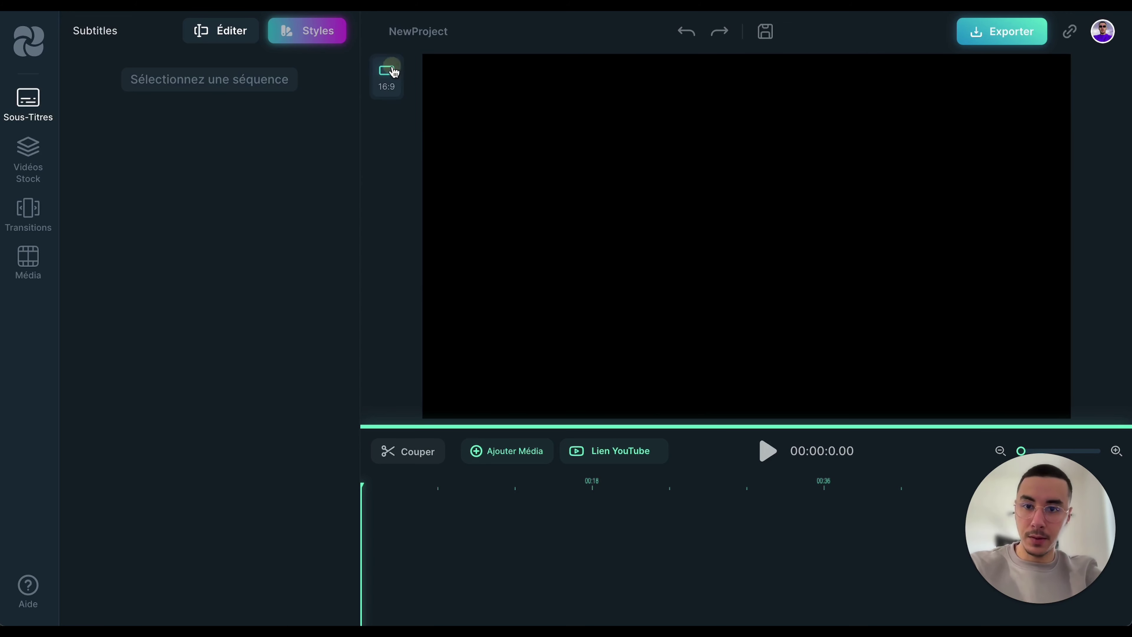
left_click(474, 180)
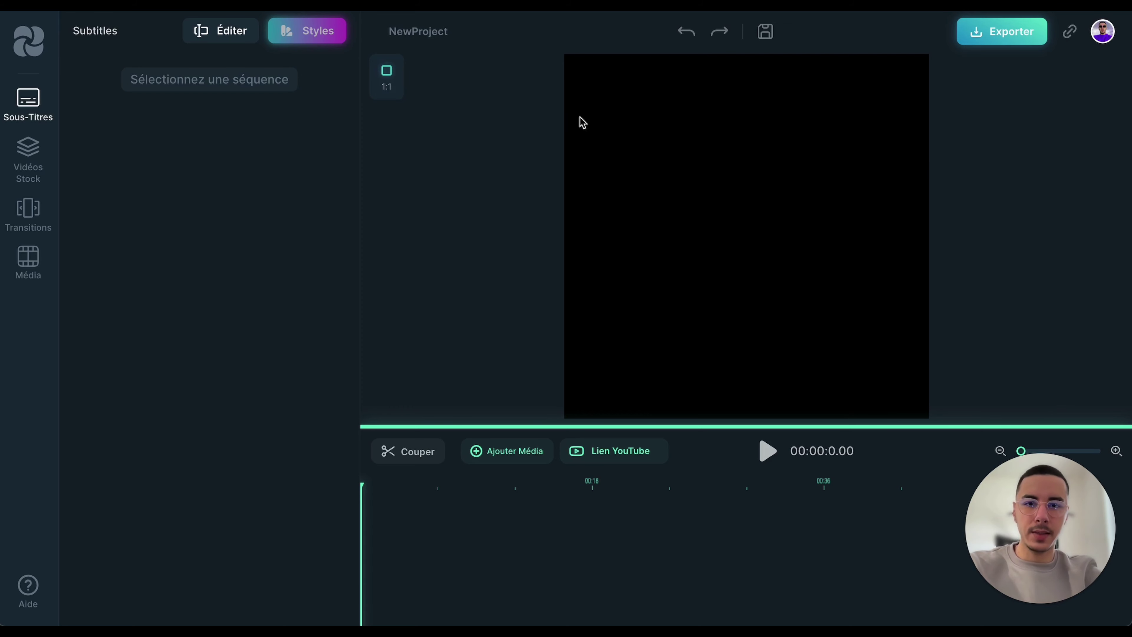
left_click(387, 74)
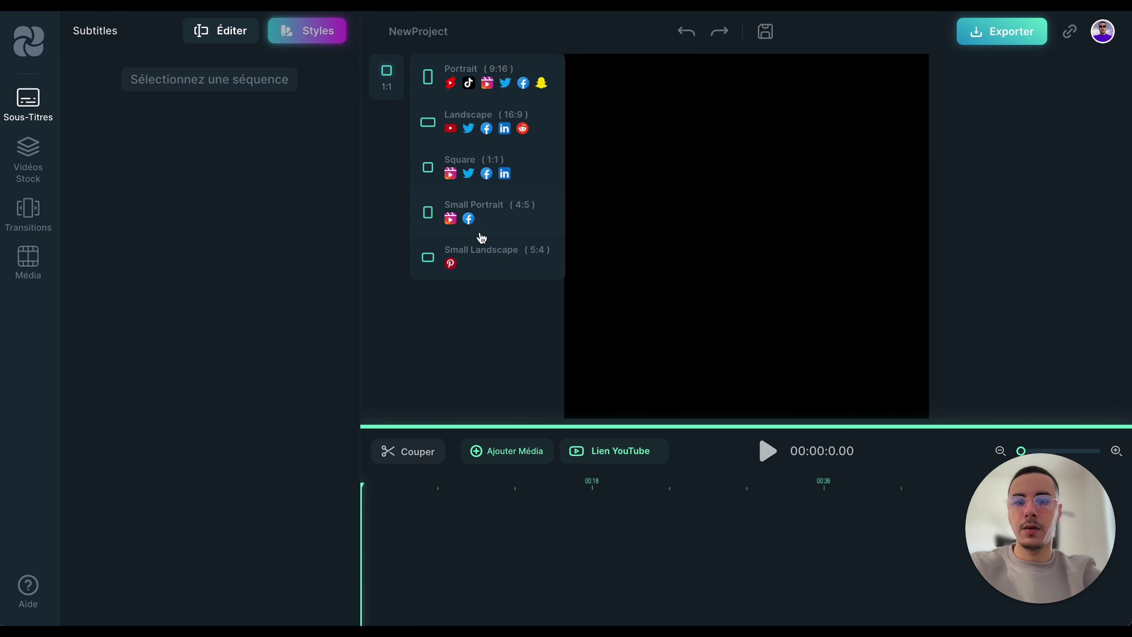
left_click(497, 219)
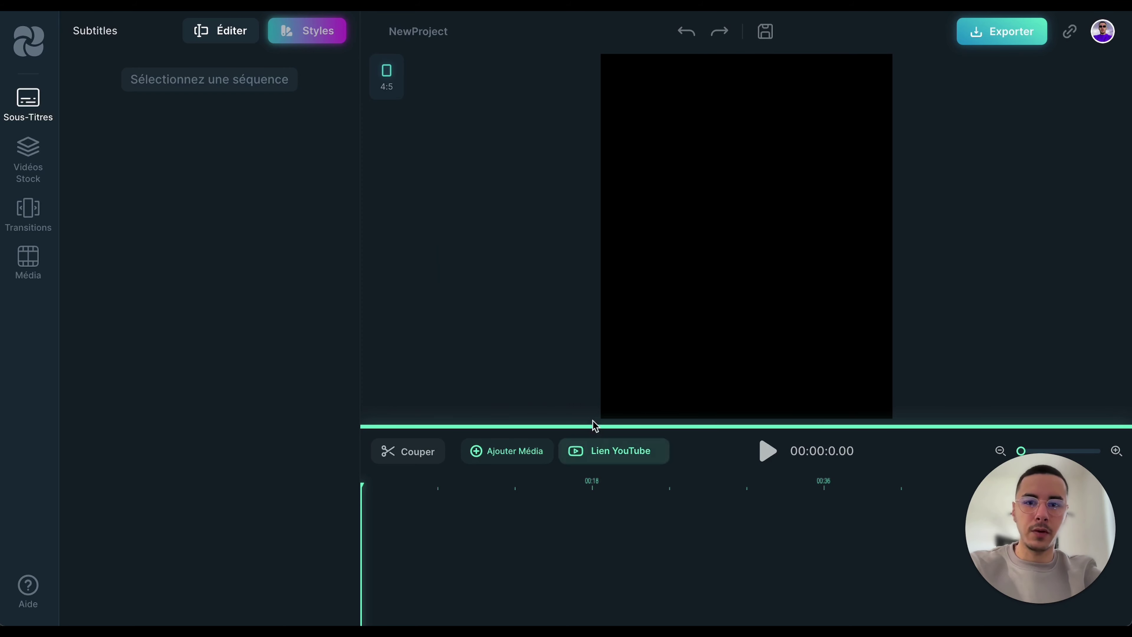
left_click(386, 75)
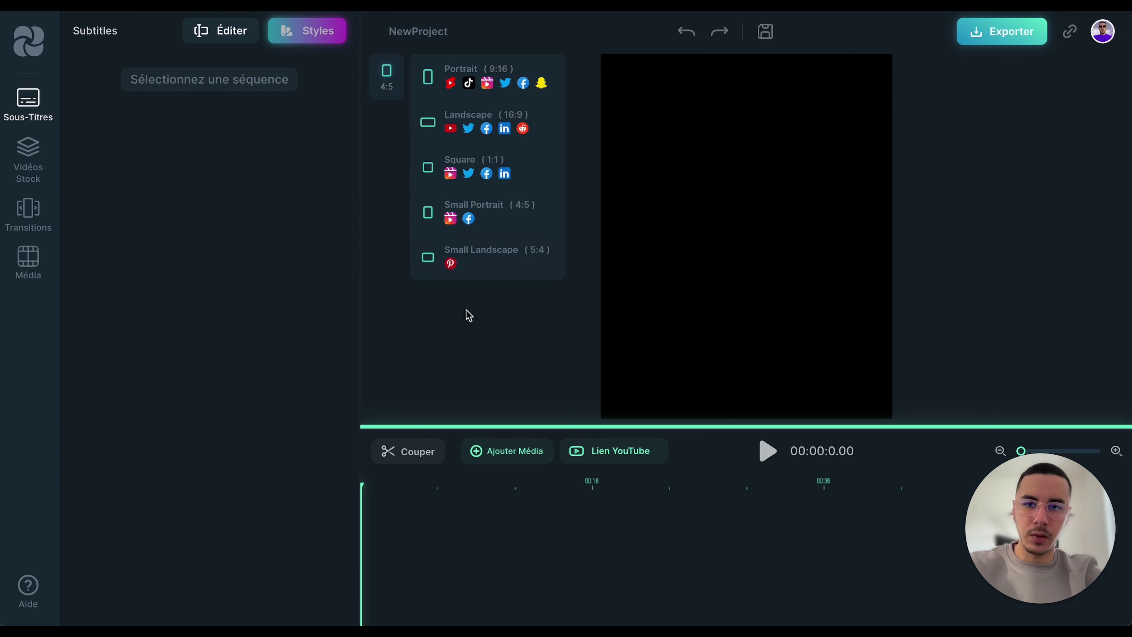
left_click(485, 267)
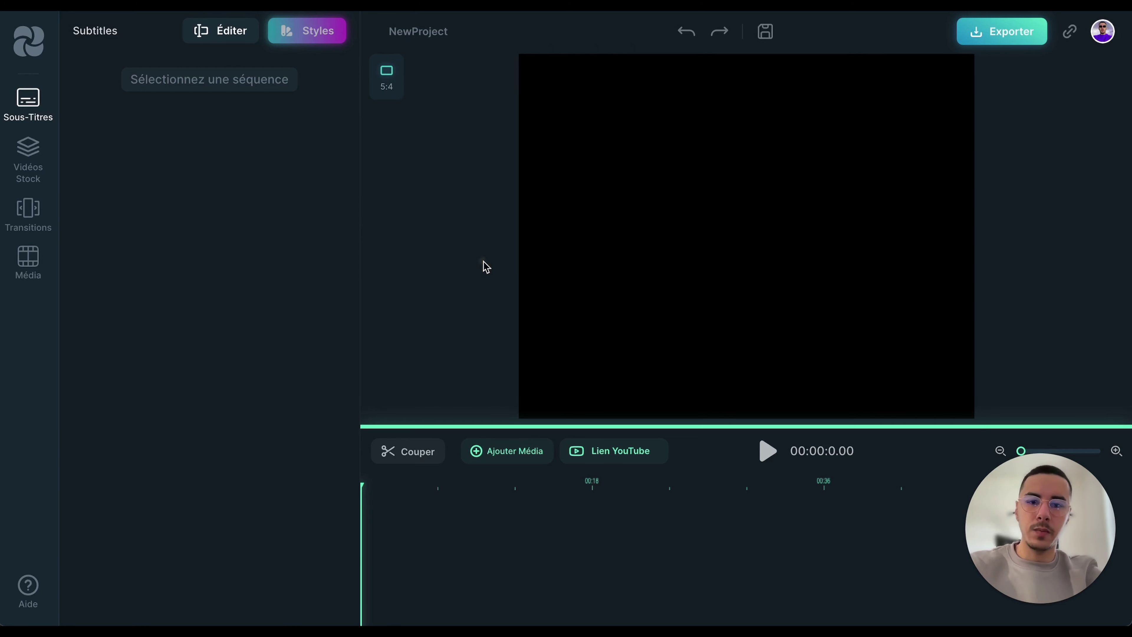
Set the project's canvas format to Portrait 9:16
left_click(388, 76)
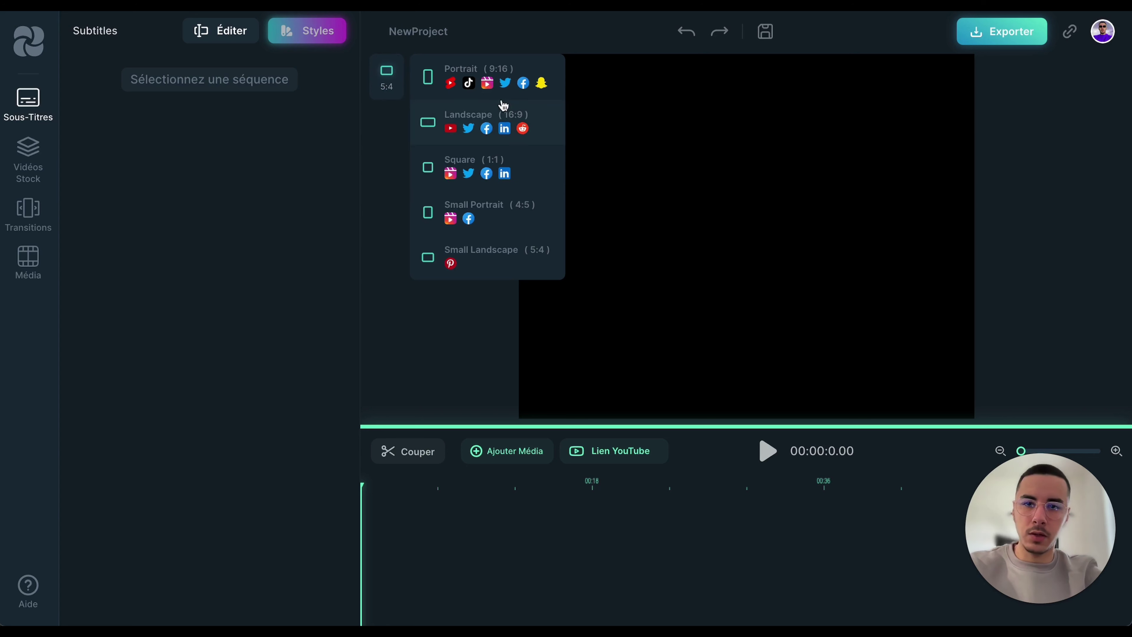
left_click(490, 82)
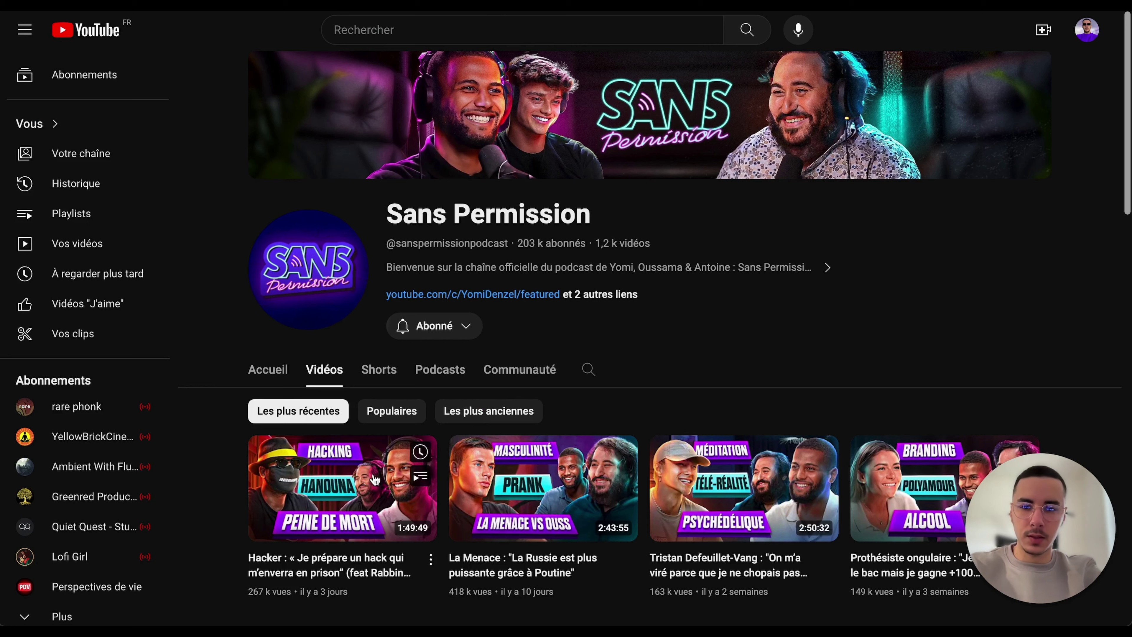
Copy the link of the newest video on the Sans Permission YouTube channel and import it into the SNAPVID project
right_click(272, 495)
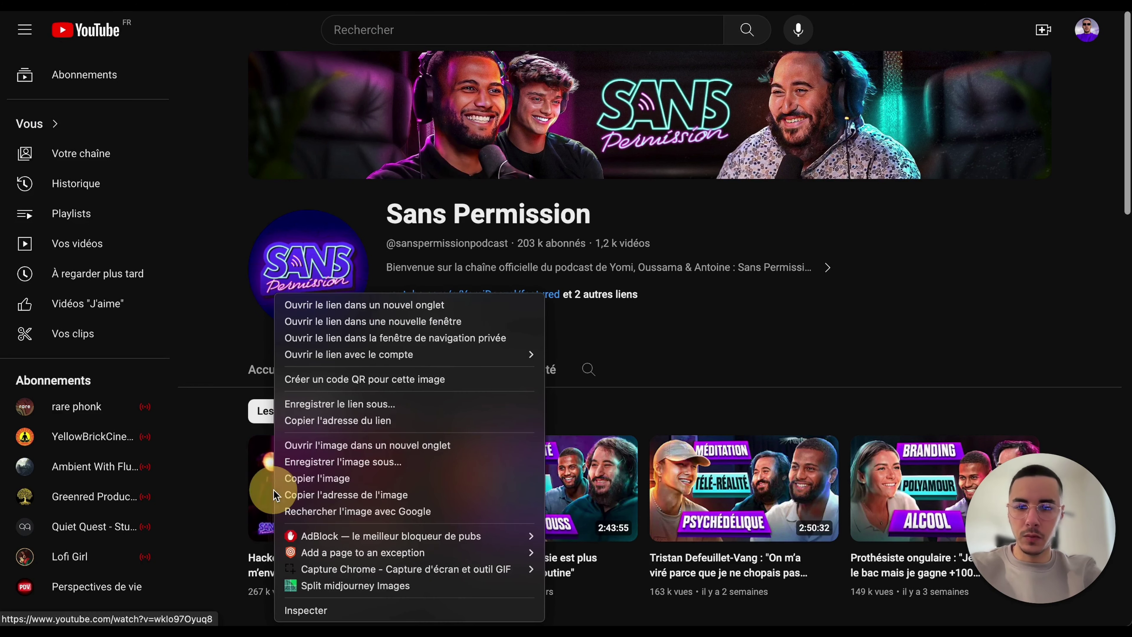
left_click(383, 421)
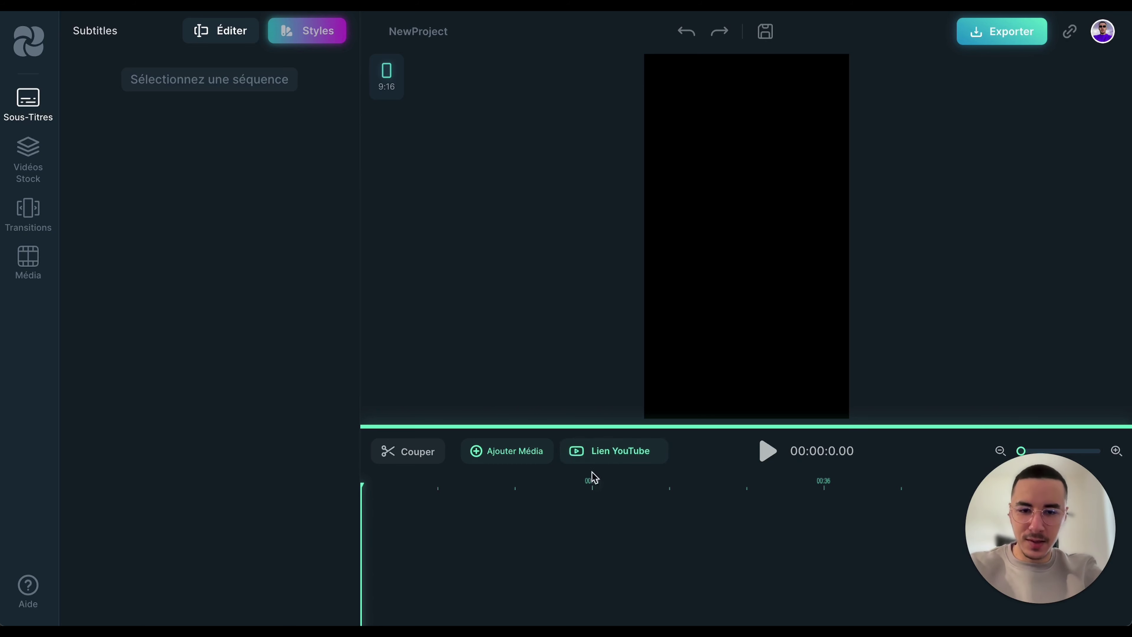
left_click(589, 460)
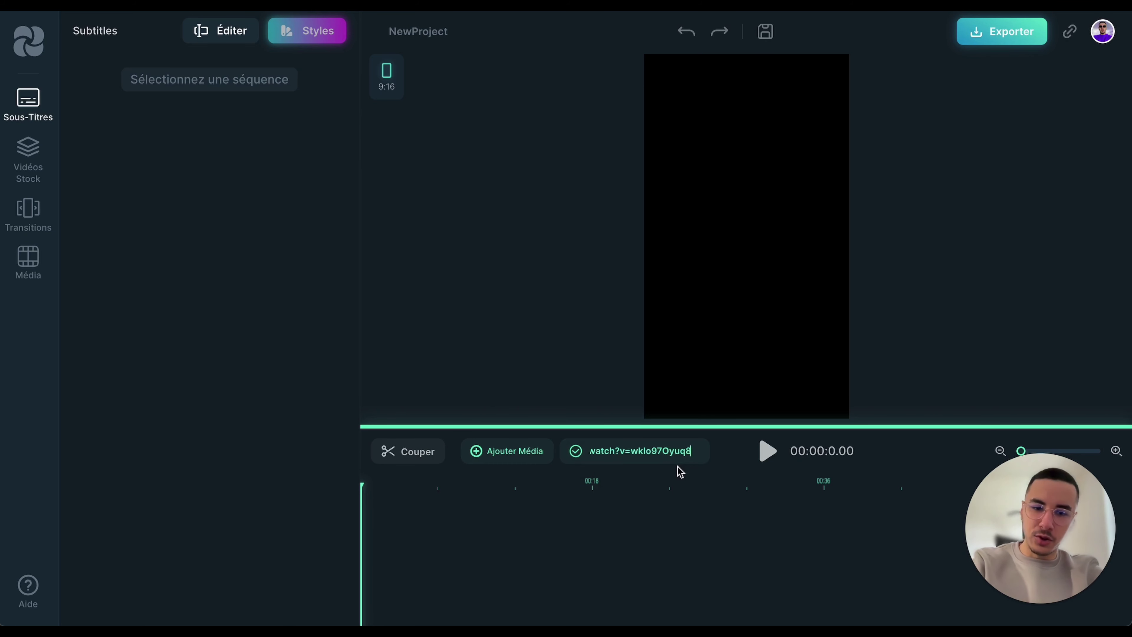
key("Return")
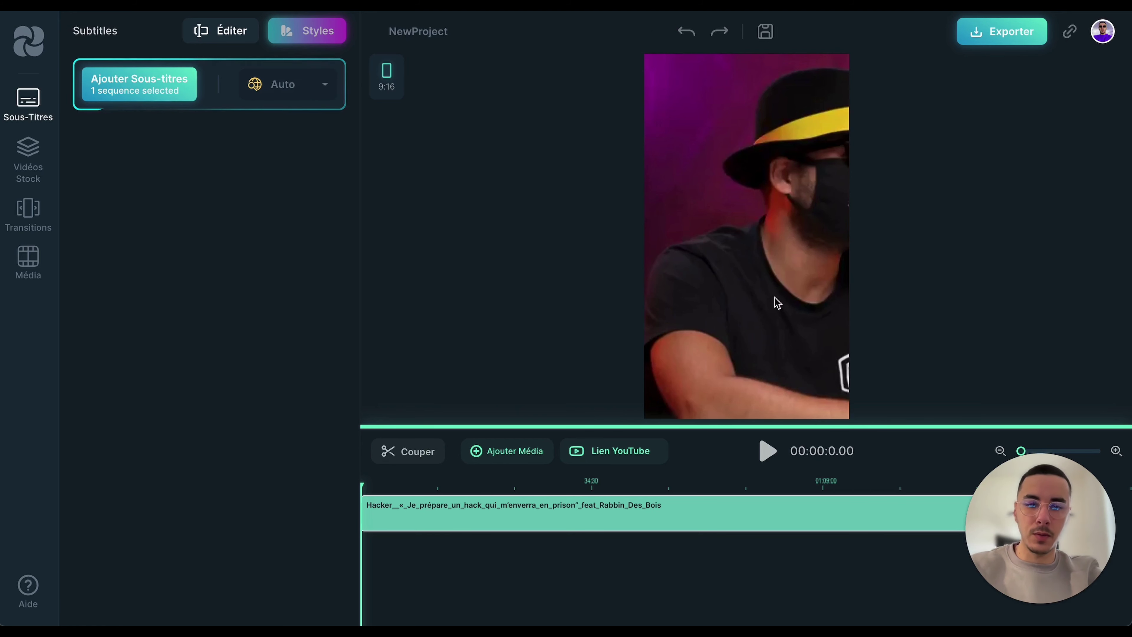
Shift the video sideways within the 9:16 frame so the masked guest is centred
left_click(744, 288)
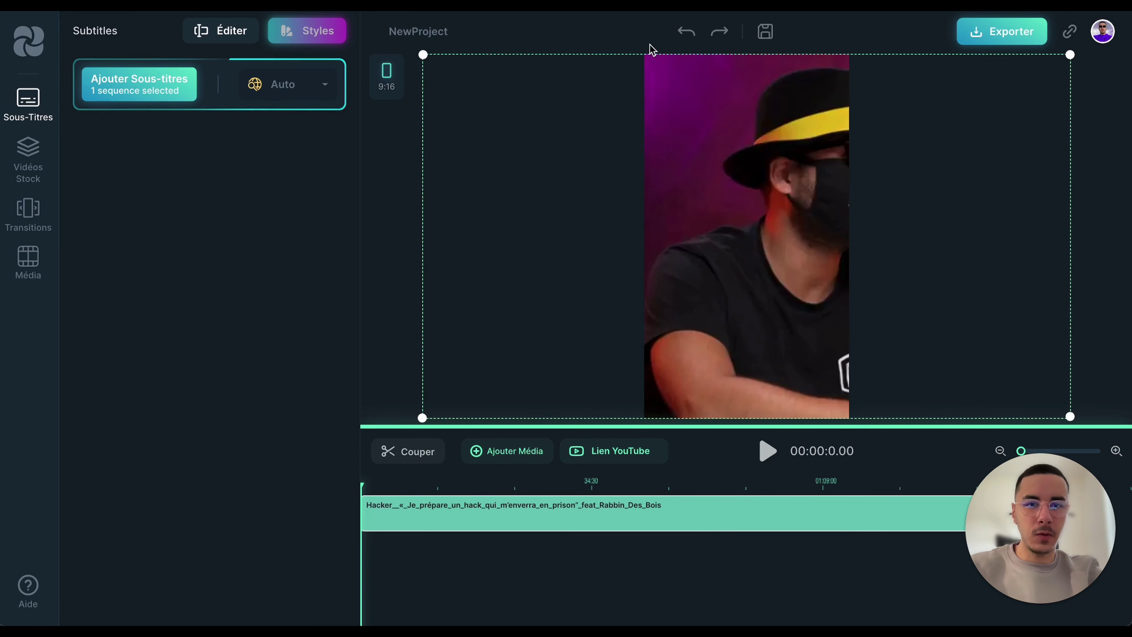
left_click_drag(724, 291, 654, 284)
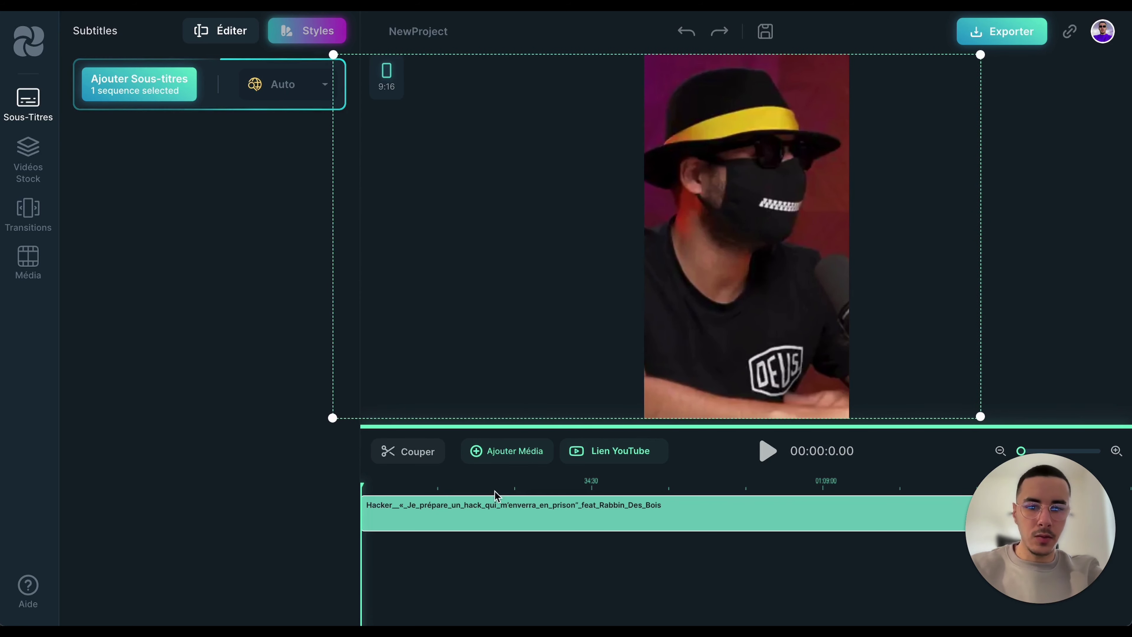
Split the video at about 16:13 and 17:51, and delete the opening segment
left_click_drag(494, 488, 470, 487)
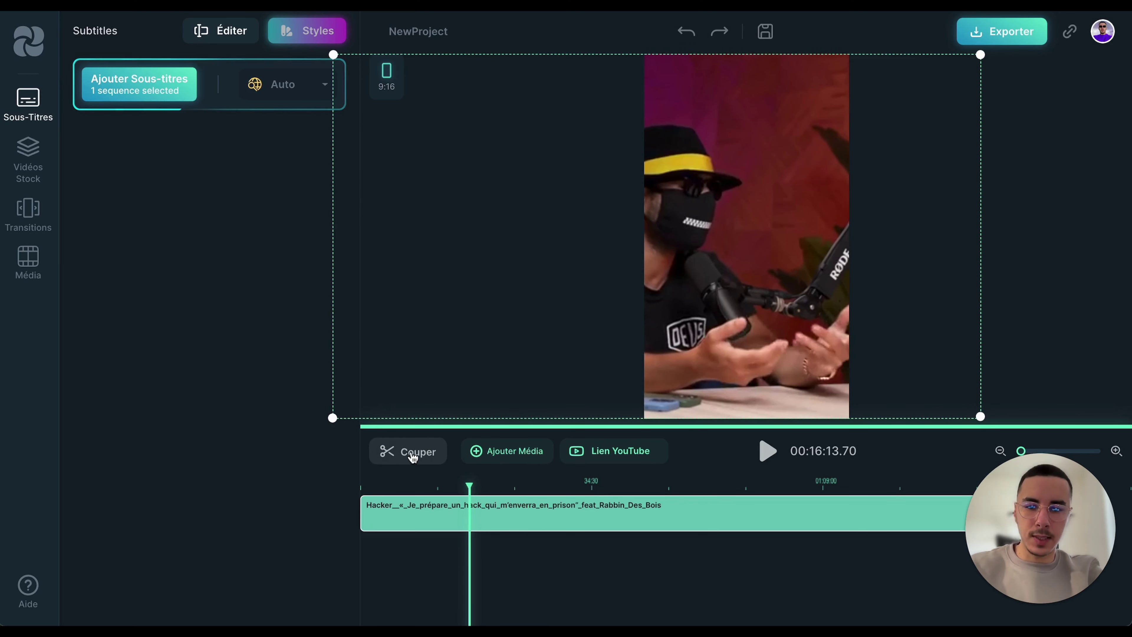
left_click(421, 456)
left_click_drag(477, 487, 483, 487)
left_click(404, 451)
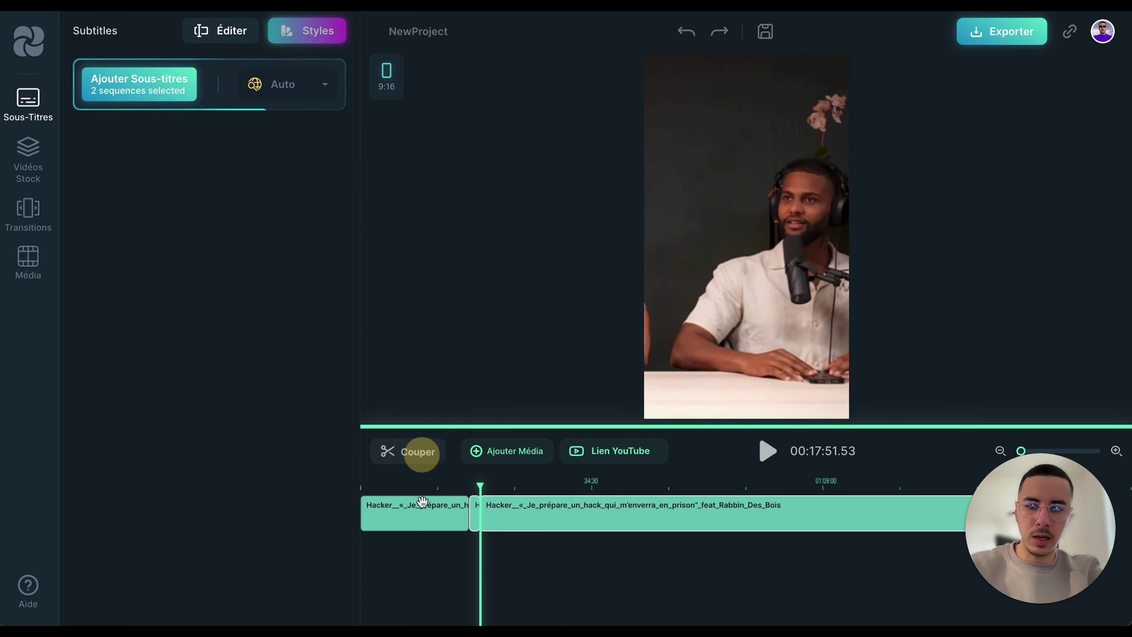
left_click(417, 523)
right_click(418, 525)
left_click(466, 518)
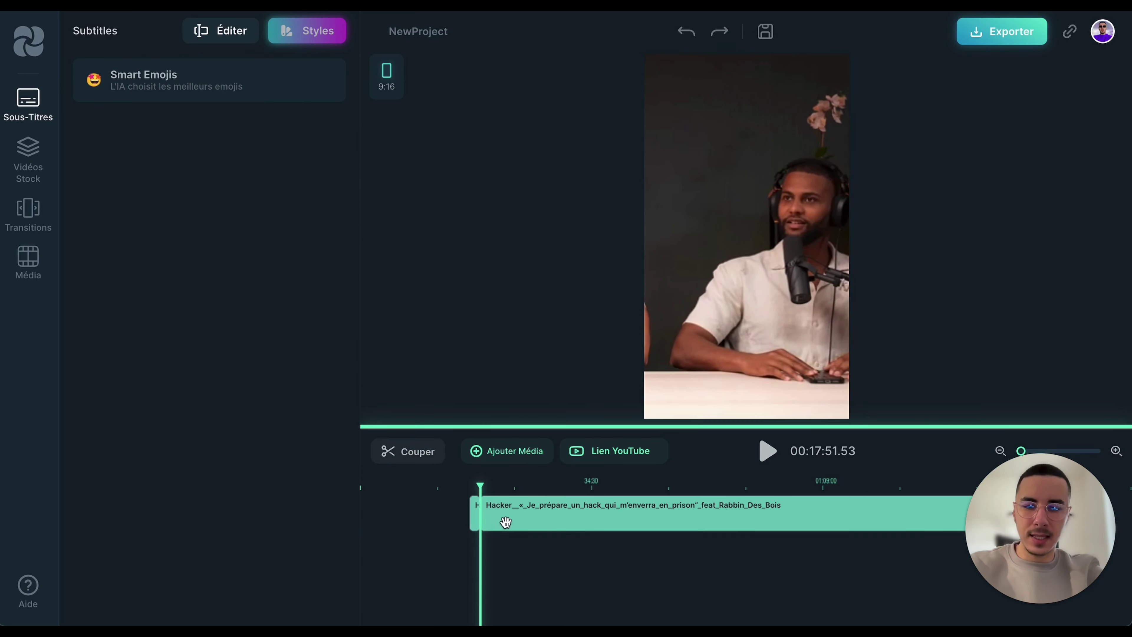
Split the remaining video at about 19:46 and 21:36, and delete everything after the last cut
left_click_drag(480, 485, 490, 480)
left_click(434, 455)
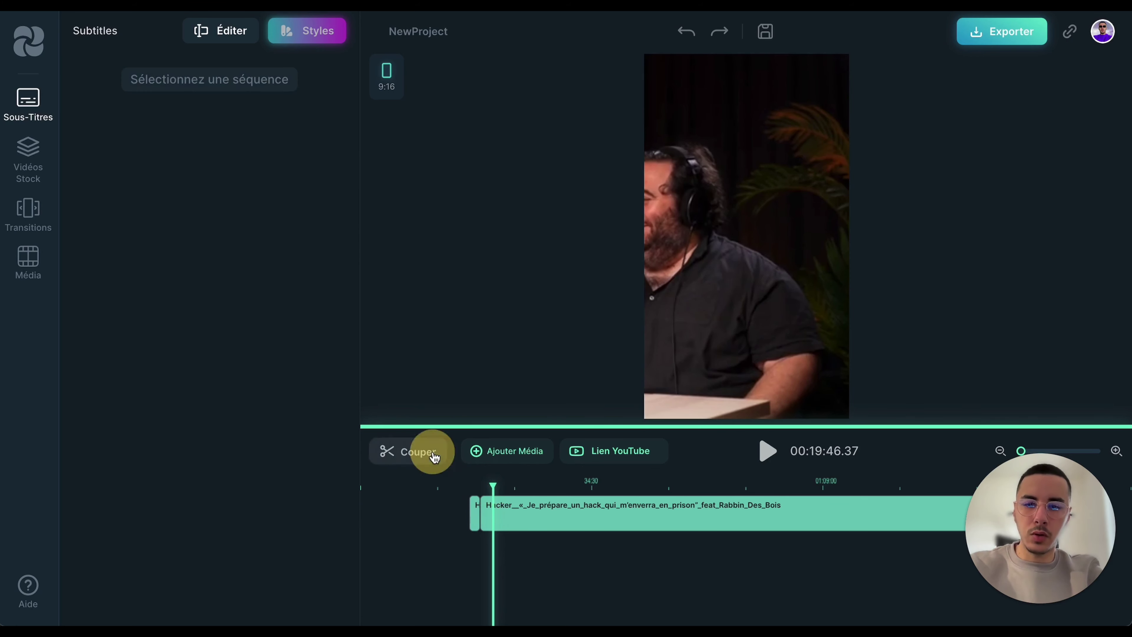
left_click(494, 515)
left_click(412, 450)
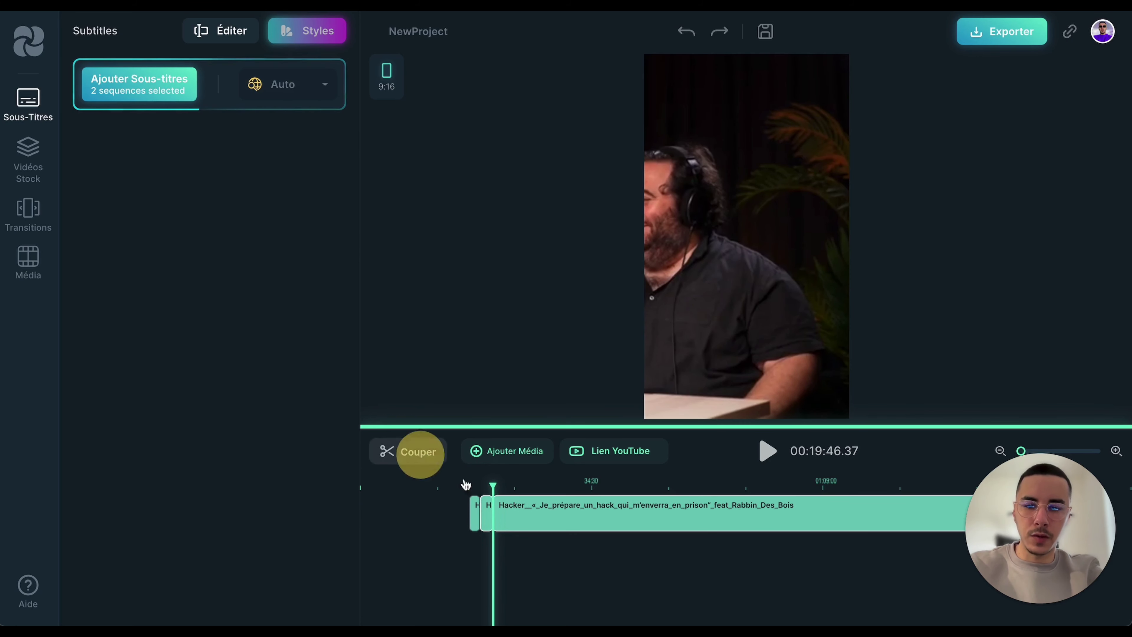
left_click_drag(494, 483, 506, 488)
left_click(426, 458)
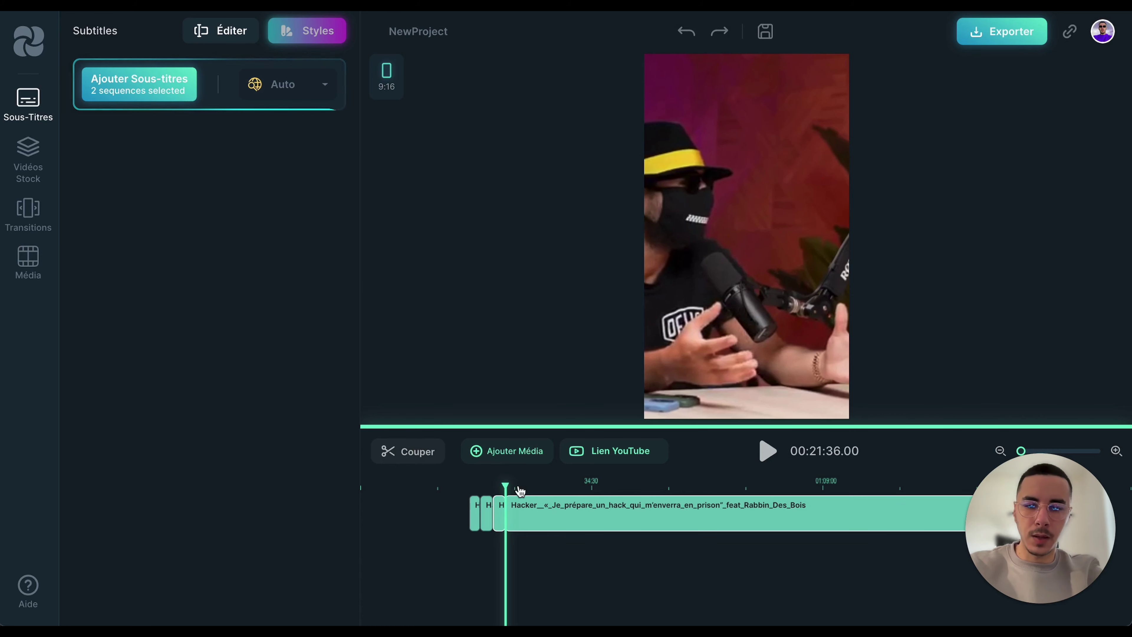
left_click(533, 510)
right_click(534, 511)
left_click(577, 496)
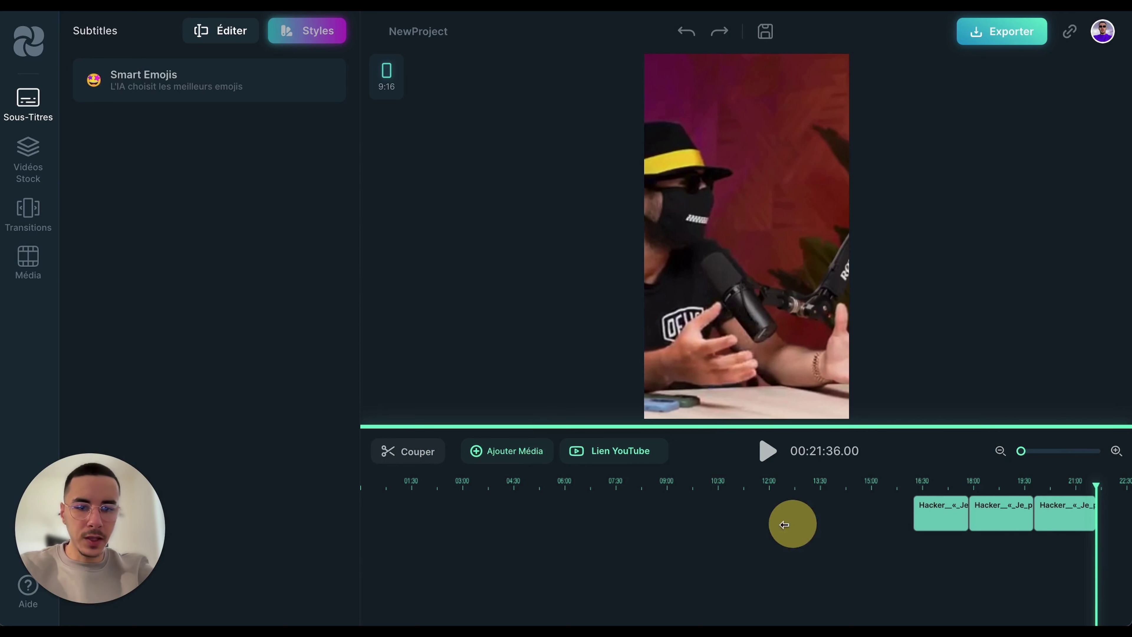
Move the three remaining clips earlier on the timeline, leaving gaps between them
left_click(942, 519)
left_click_drag(943, 518, 766, 518)
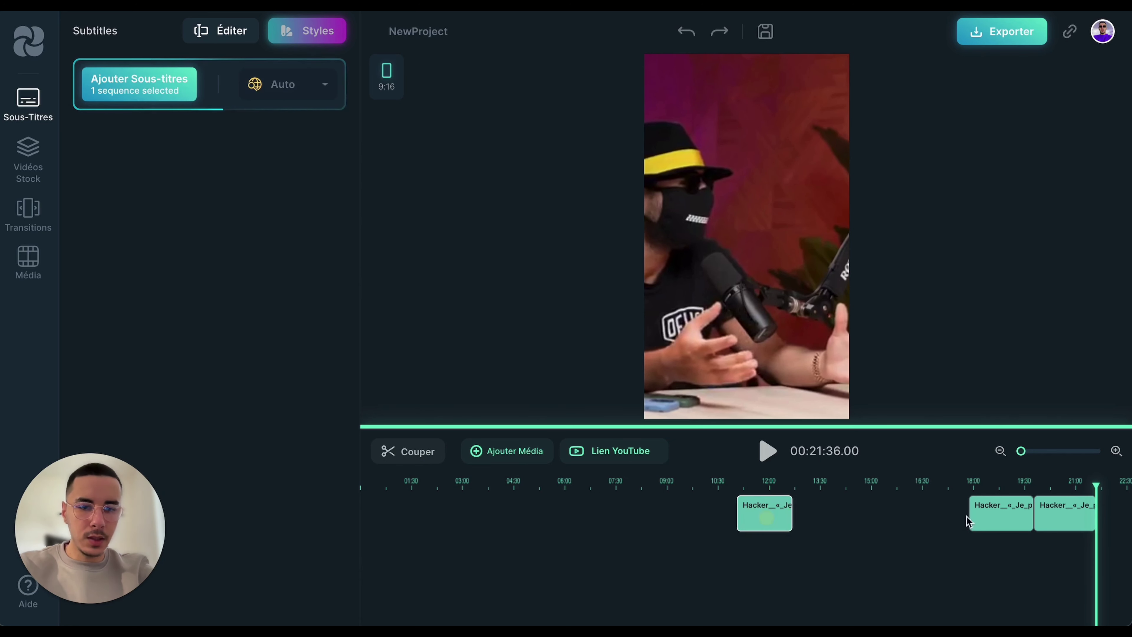
left_click_drag(991, 514, 865, 514)
left_click_drag(1055, 513, 968, 508)
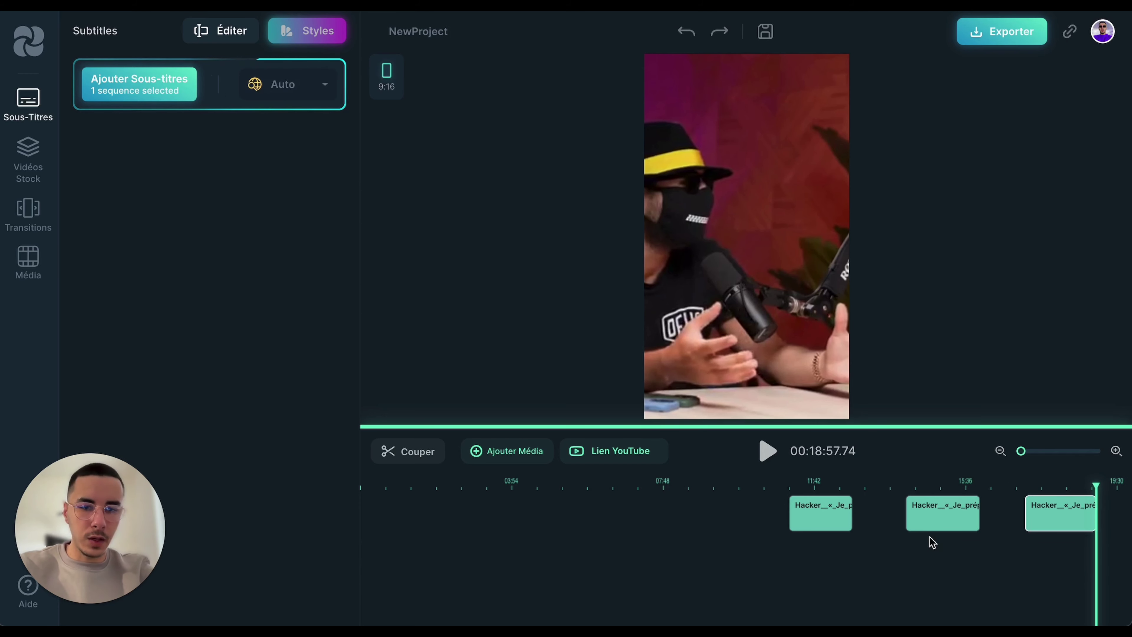
Extend the first clip's start back to about 7:48 and shorten its end to about 9:00
left_click_drag(802, 477, 820, 494)
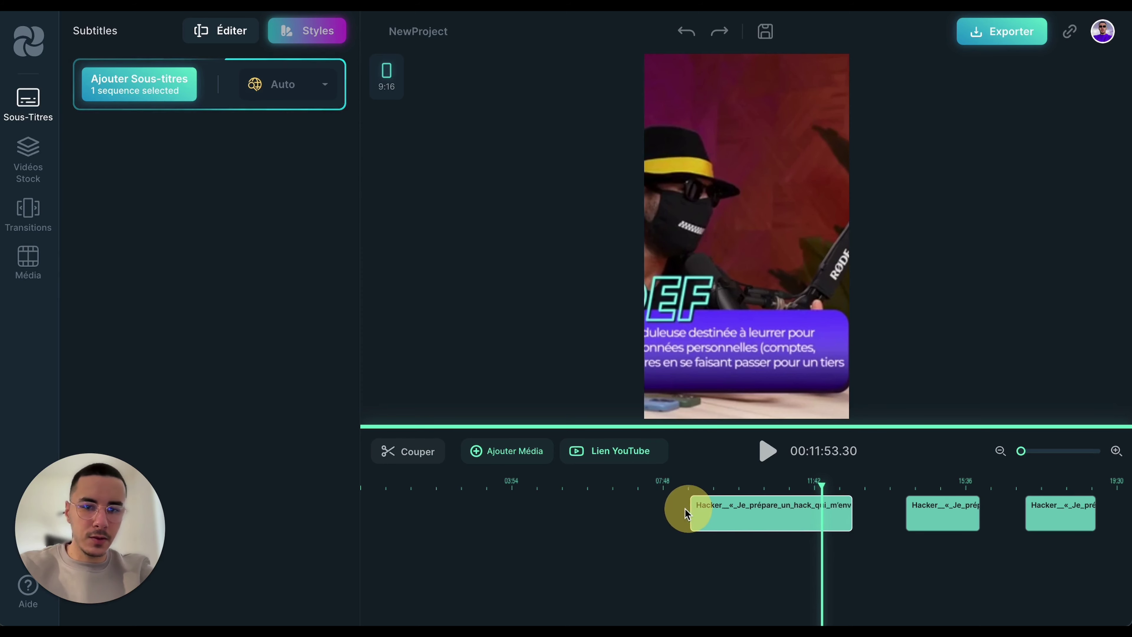
left_click_drag(685, 509, 662, 511)
left_click_drag(822, 484, 707, 488)
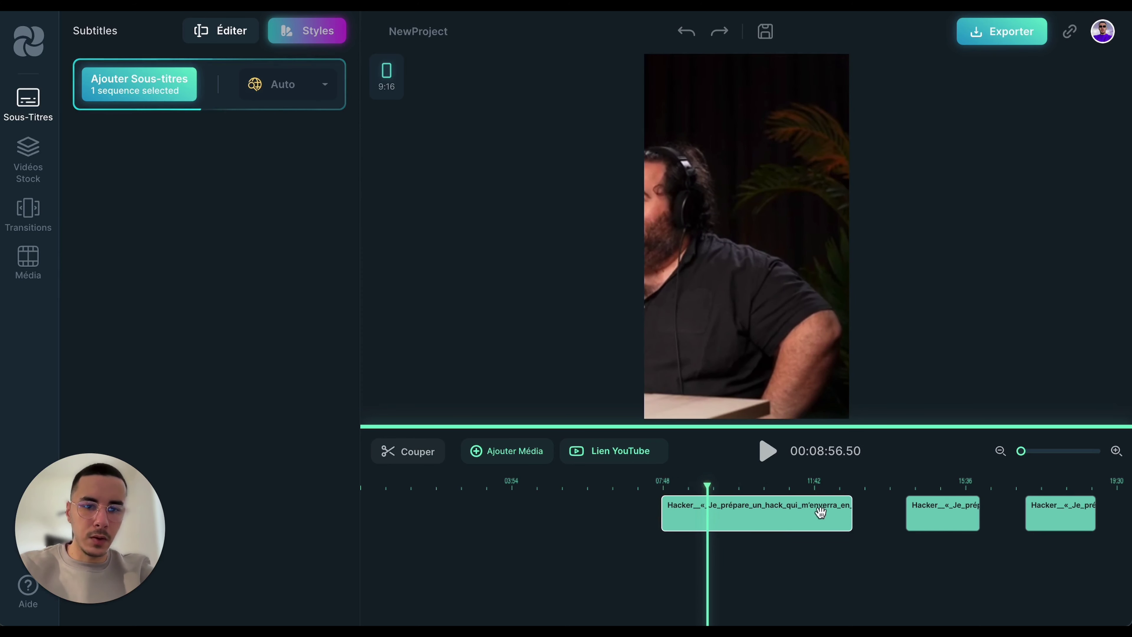
left_click_drag(848, 516, 709, 514)
Select the first clip and trim its start to about 8:02 on the timeline
left_click(690, 486)
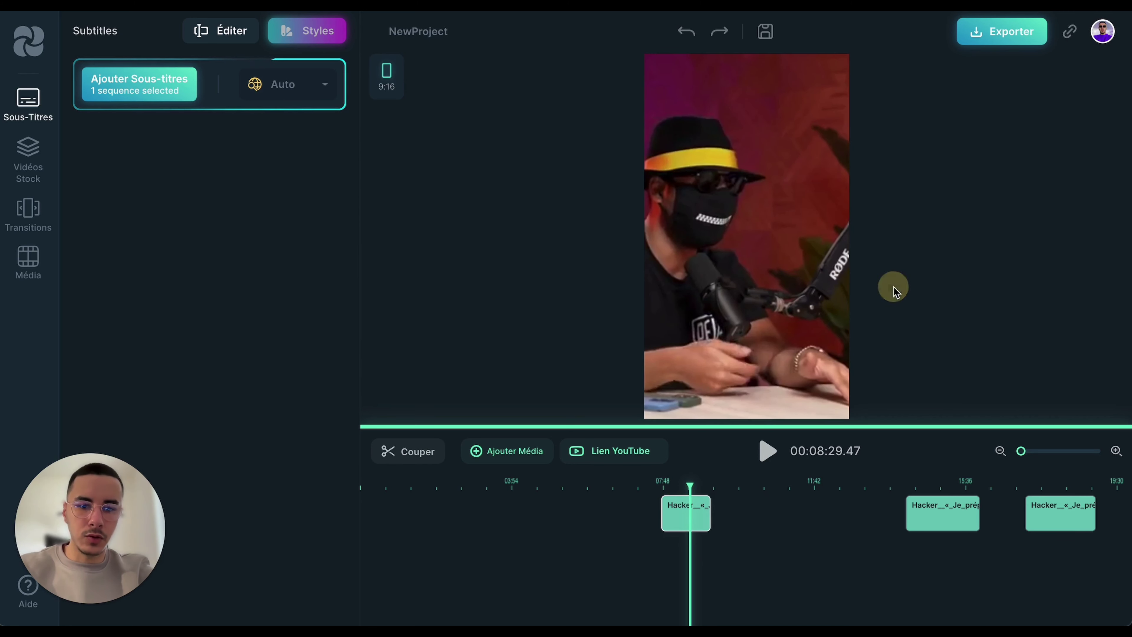
left_click(692, 576)
left_click(684, 513)
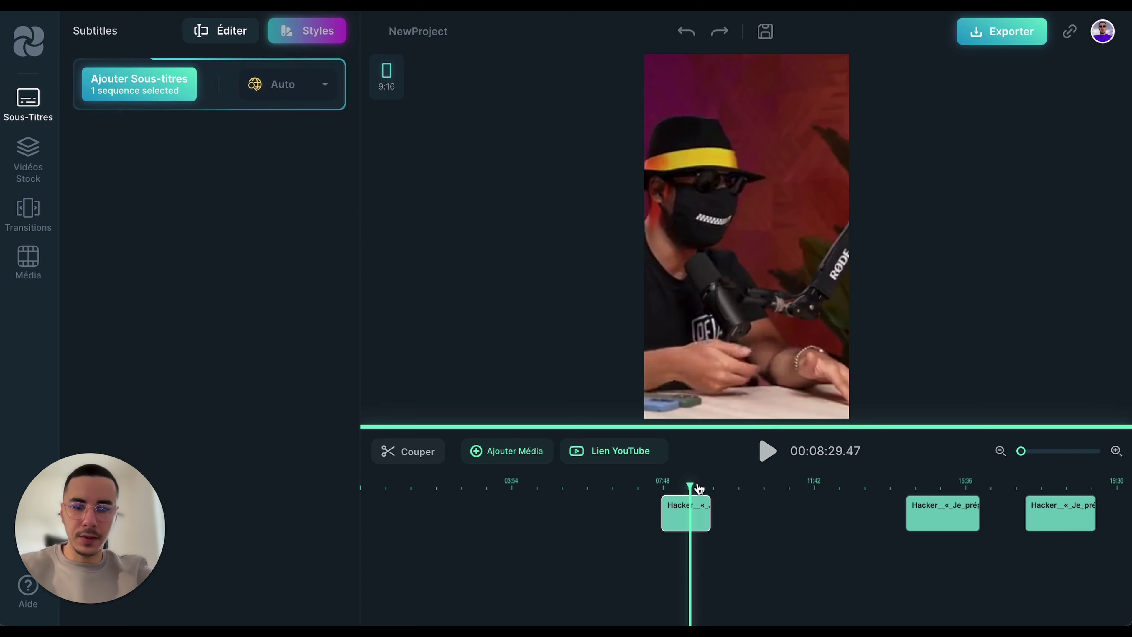
left_click_drag(699, 488, 671, 507)
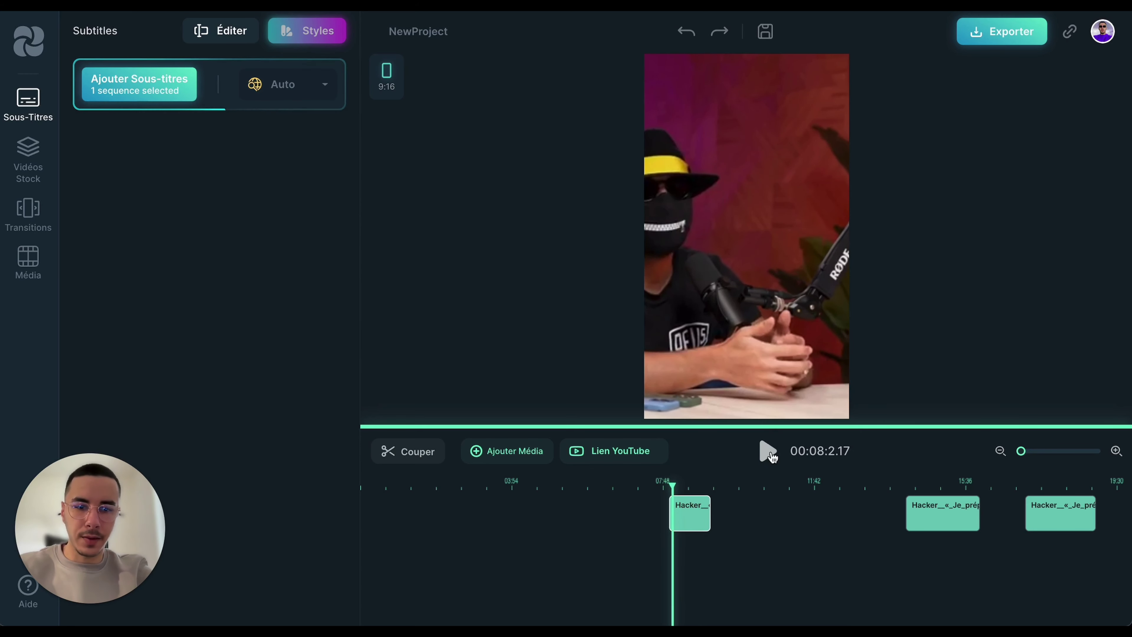
Play the start of the first clip with the volume raised, and stop playback
left_click(768, 451)
key("XF86AudioRaiseVolume")
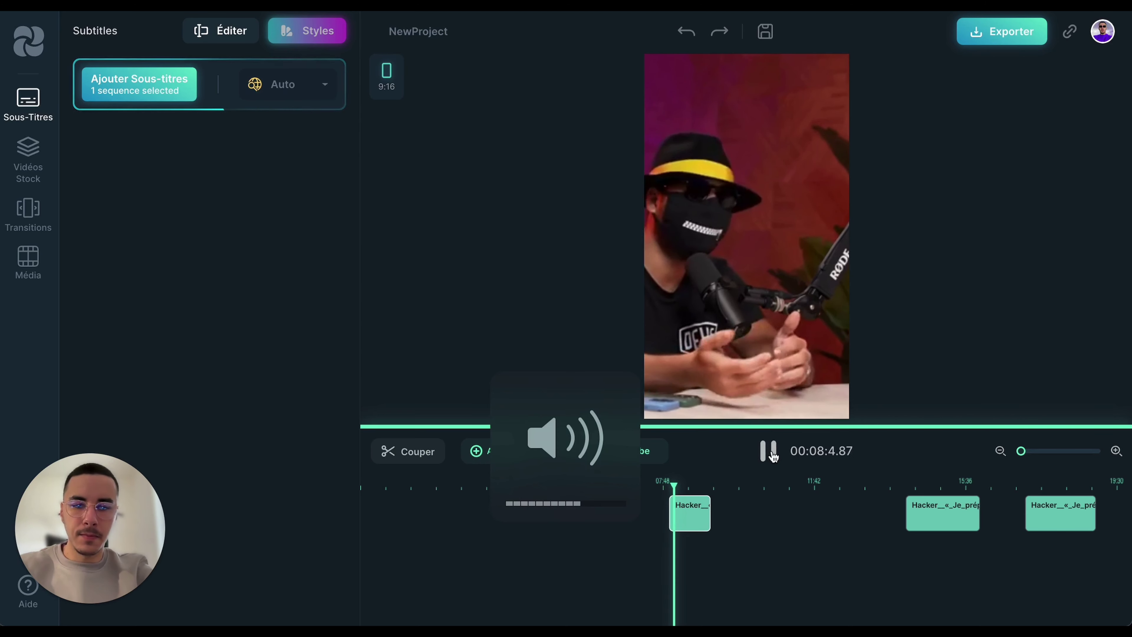
left_click(746, 360)
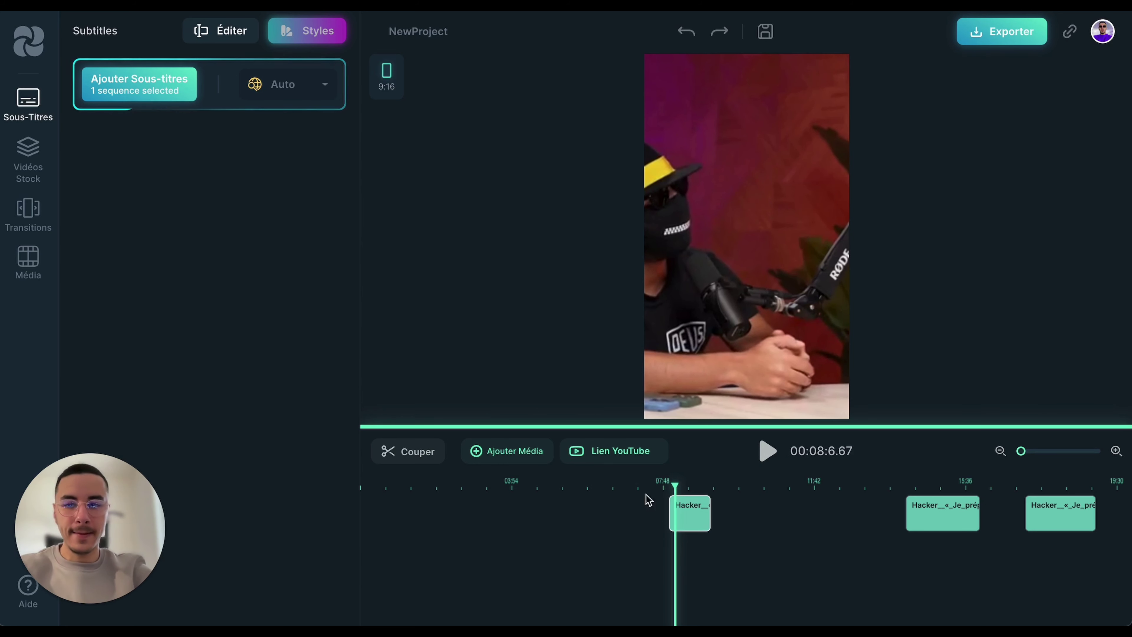
Generate subtitles for the first clip with the language on Auto, and move the playhead to about 8:18
left_click(164, 89)
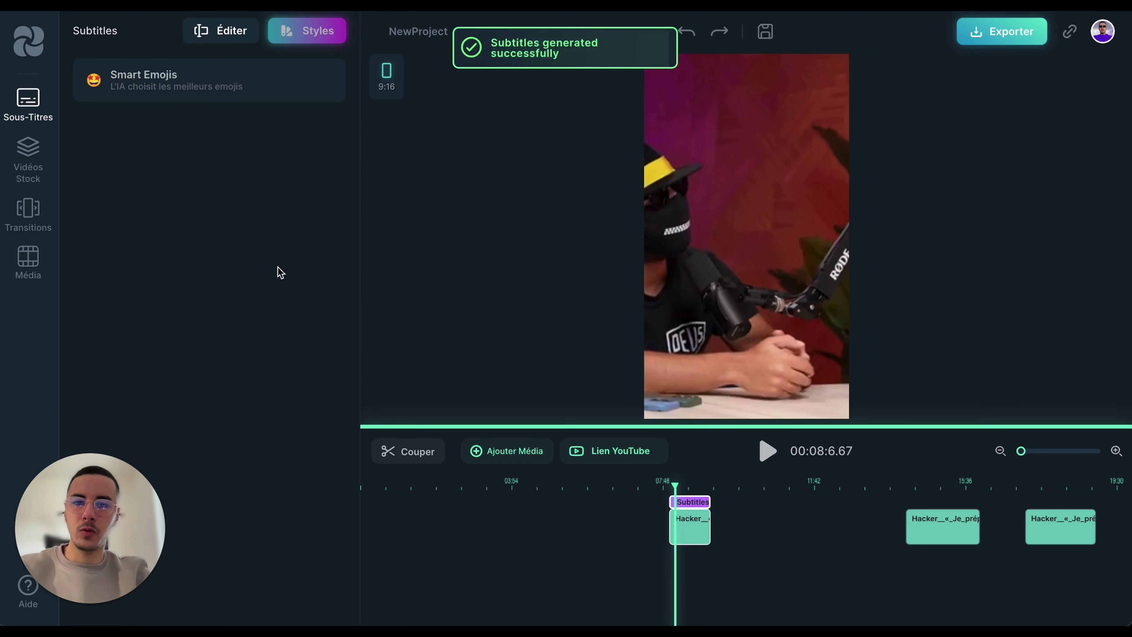
mouse_move(688, 486)
left_mouse_down()
mouse_move(663, 486)
mouse_move(683, 486)
left_mouse_up()
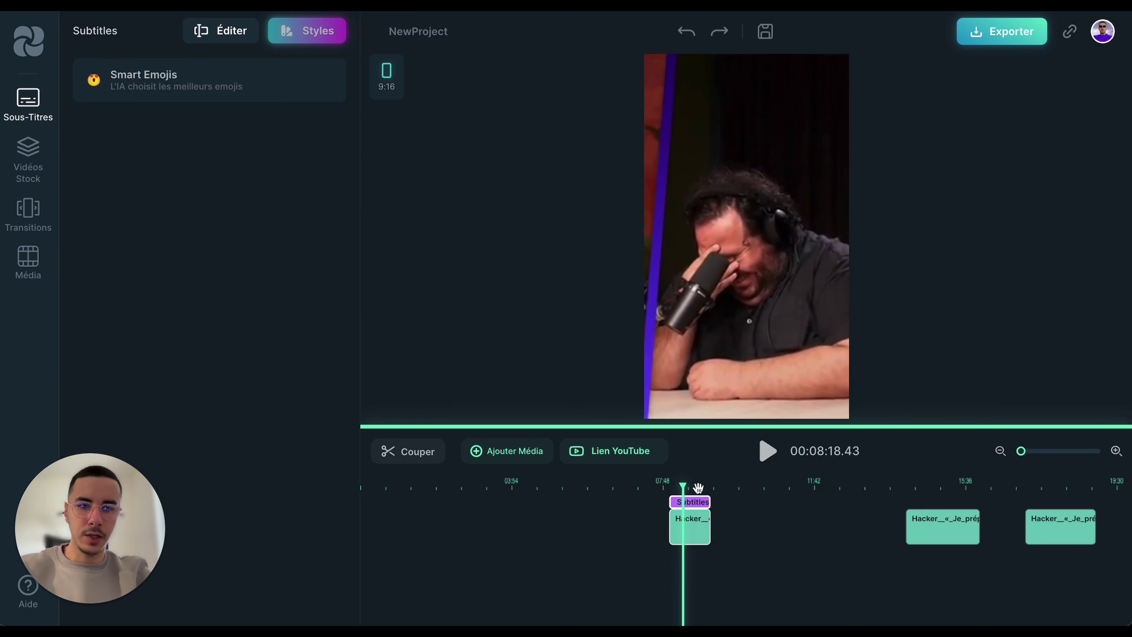
Try repositioning the video in the 9:16 frame, and try Smart Emojis on the first clip's subtitles
left_click_drag(728, 314, 760, 321)
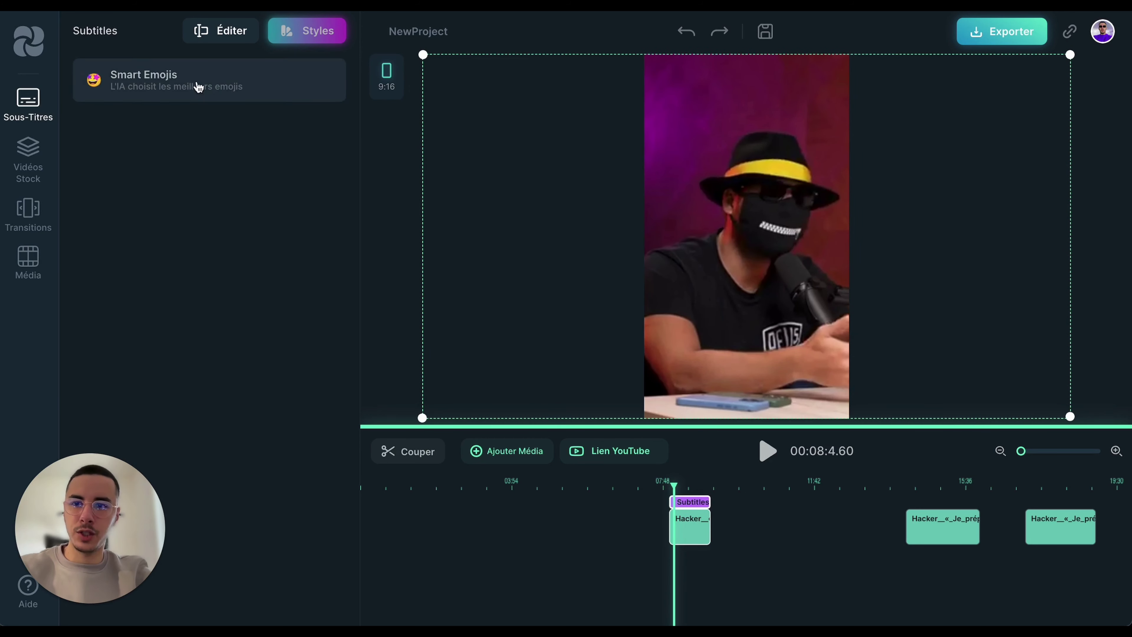
left_click(580, 542)
left_click(688, 500)
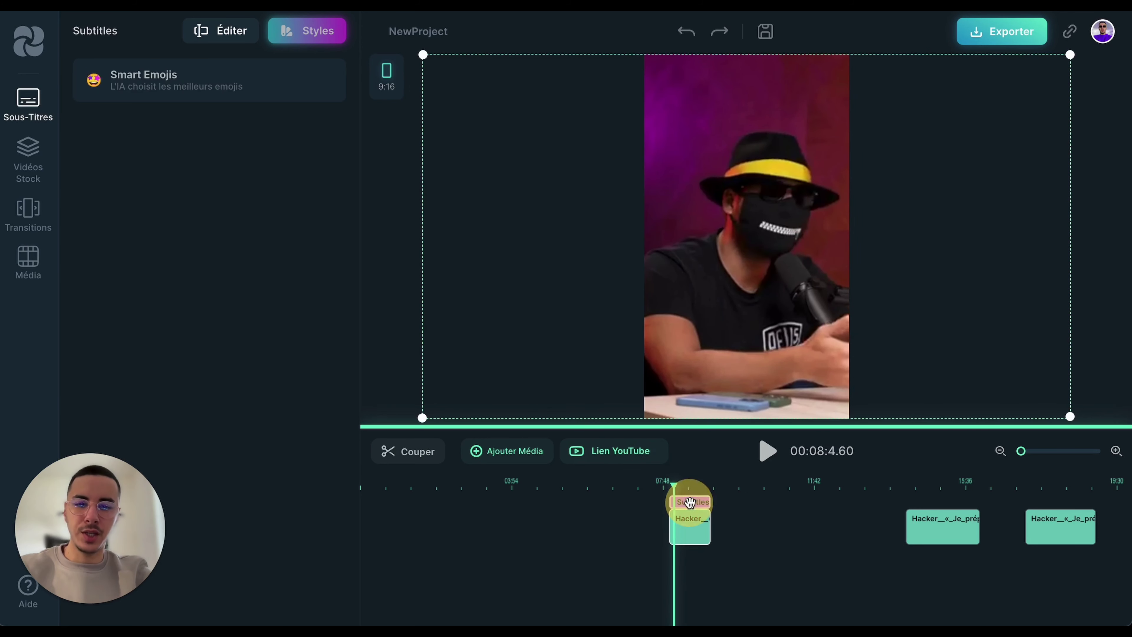
left_click(169, 90)
Play the first clip from about 8:04 and nudge its picture slightly sideways in the 9:16 frame
left_click(767, 451)
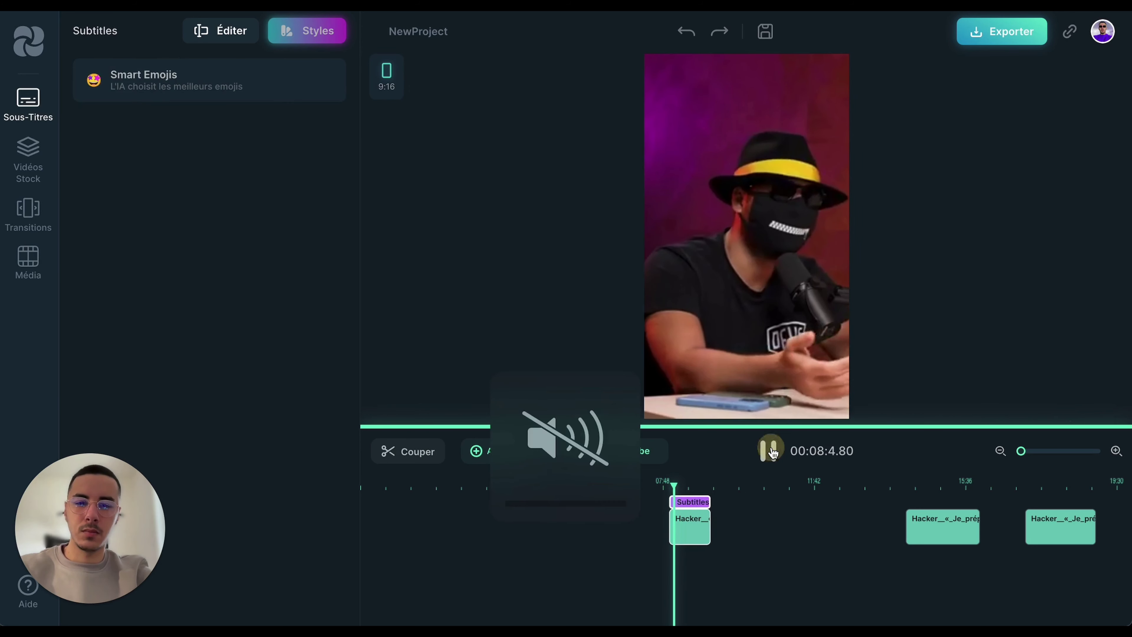
left_click(750, 269)
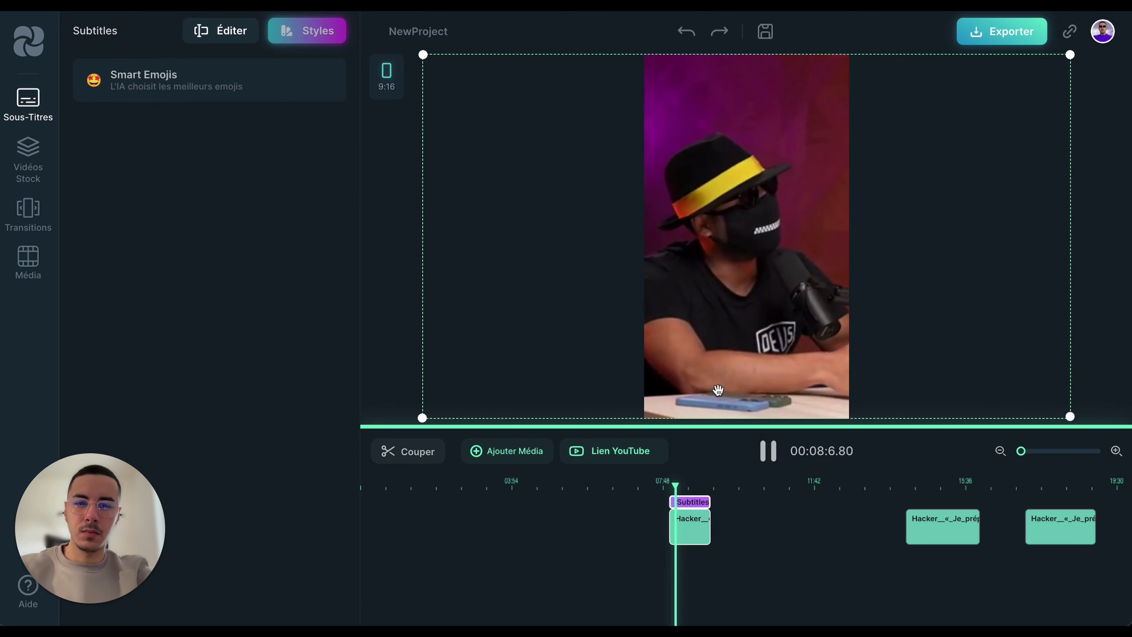
mouse_move(775, 340)
left_mouse_down()
mouse_move(471, 342)
mouse_move(1013, 353)
mouse_move(1054, 341)
mouse_move(748, 284)
mouse_move(778, 342)
mouse_move(794, 339)
left_mouse_up()
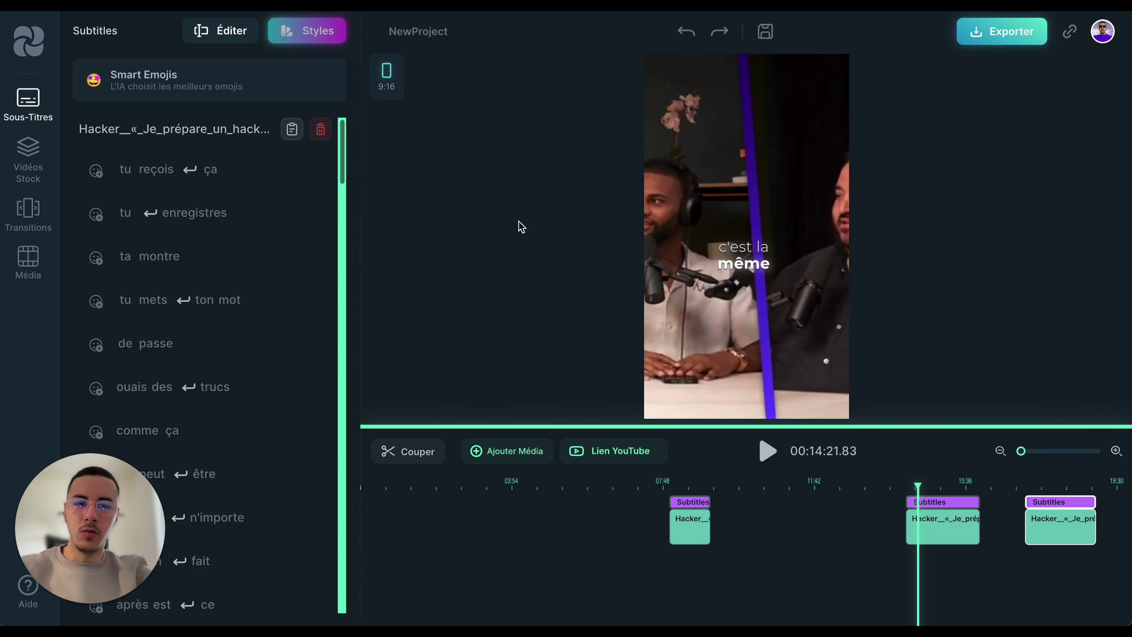
Move the second clip to start at about 11:42 and the third clip to start at about 14:24
left_click_drag(966, 524, 873, 524)
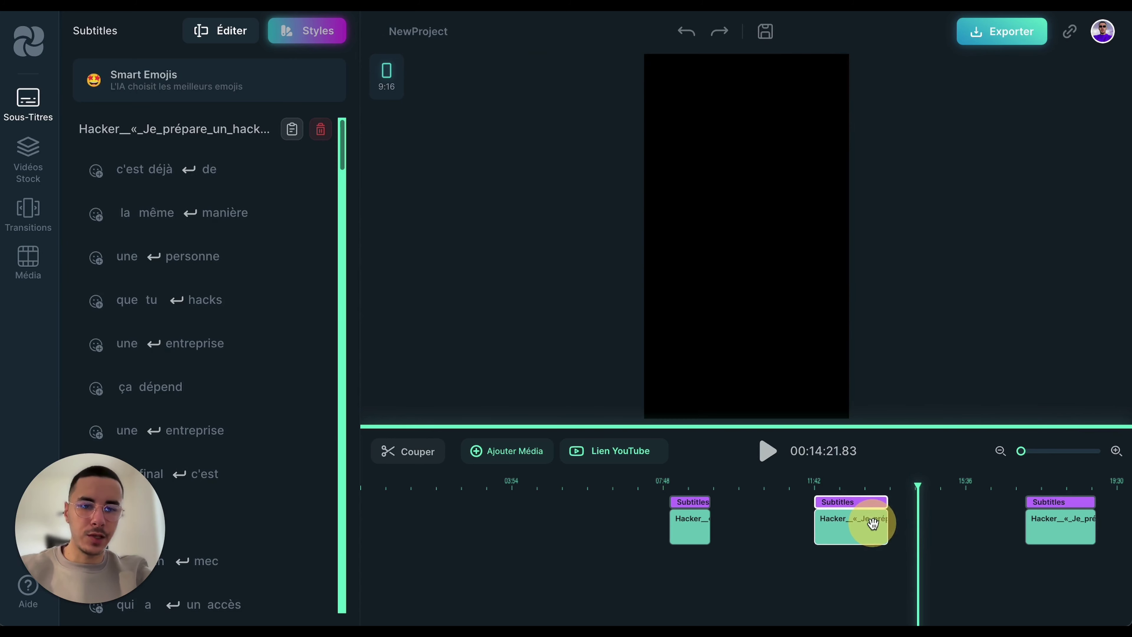
left_click_drag(1074, 523, 893, 485)
Play the start of the second clip with the volume raised, stopping at about 11:49 on a subtitle
left_click(970, 491)
left_click(774, 458)
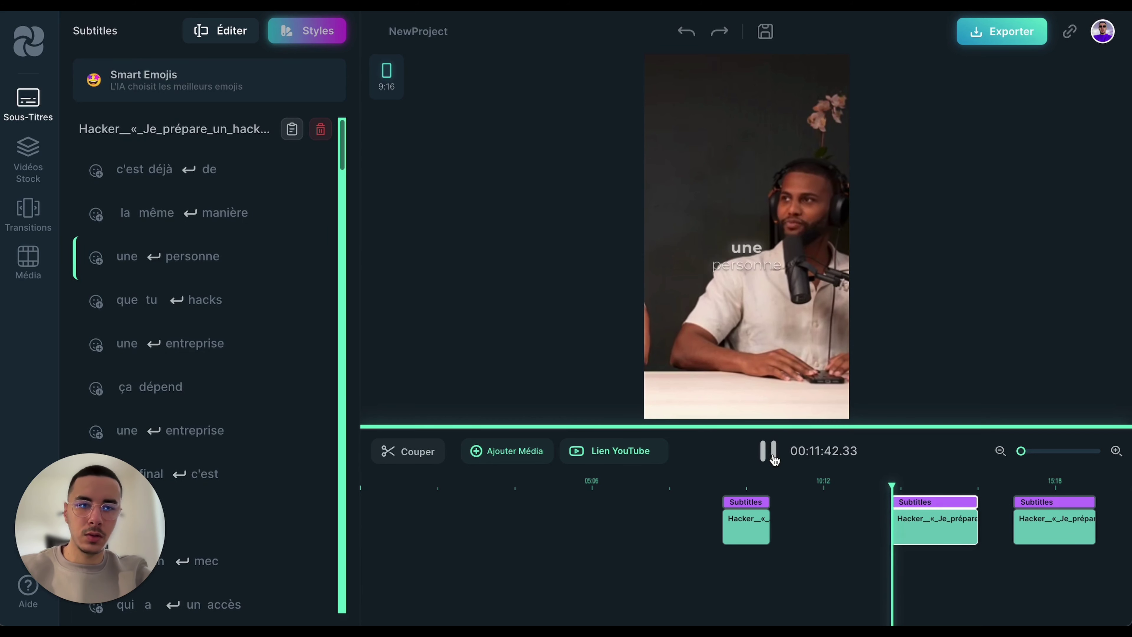
left_click(774, 458)
key("XF86AudioRaiseVolume")
left_click(768, 452)
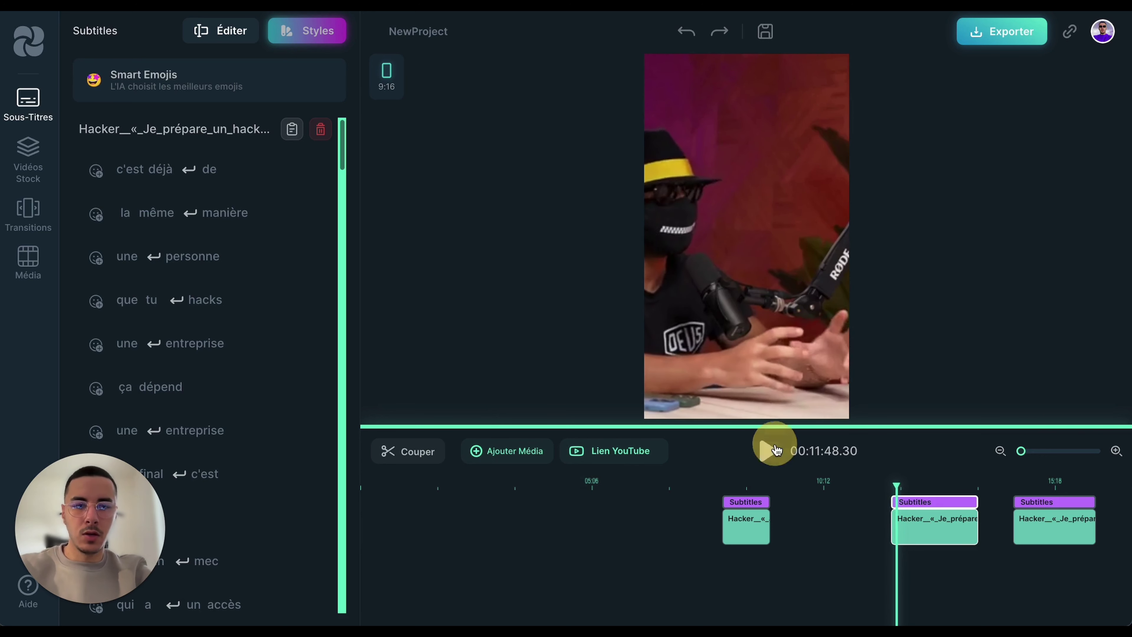
left_click(767, 451)
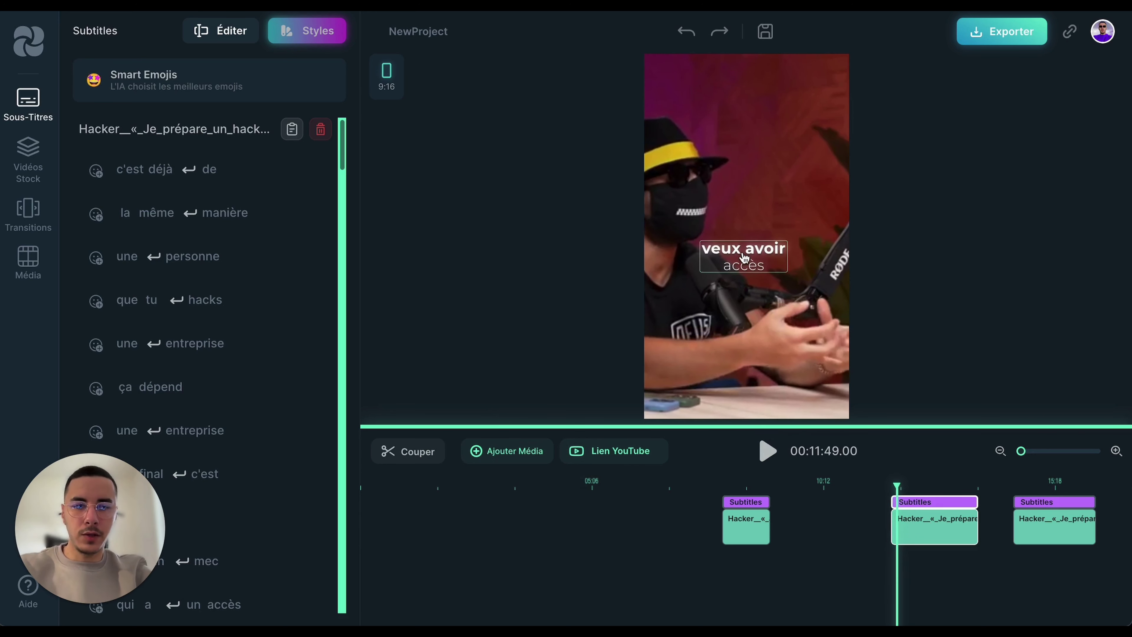
Lower the "veux avoir accès" subtitle slightly for that line only, and replace "avoir" with "contenir" in its text
mouse_move(745, 258)
left_mouse_down()
mouse_move(748, 271)
mouse_move(749, 110)
mouse_move(748, 278)
left_mouse_up()
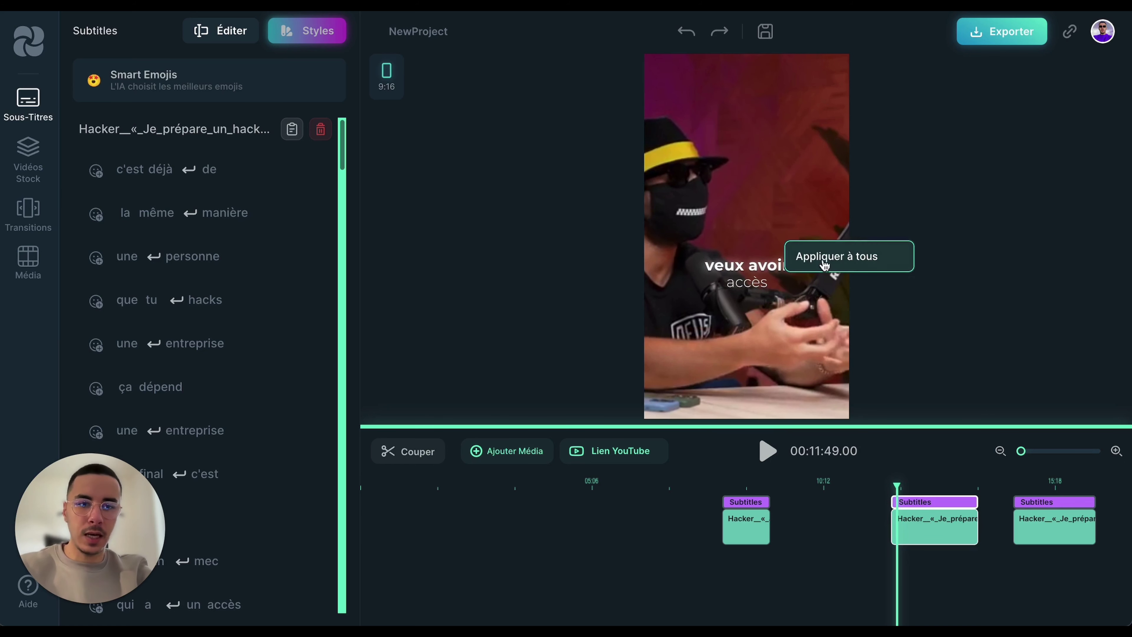
left_click(962, 202)
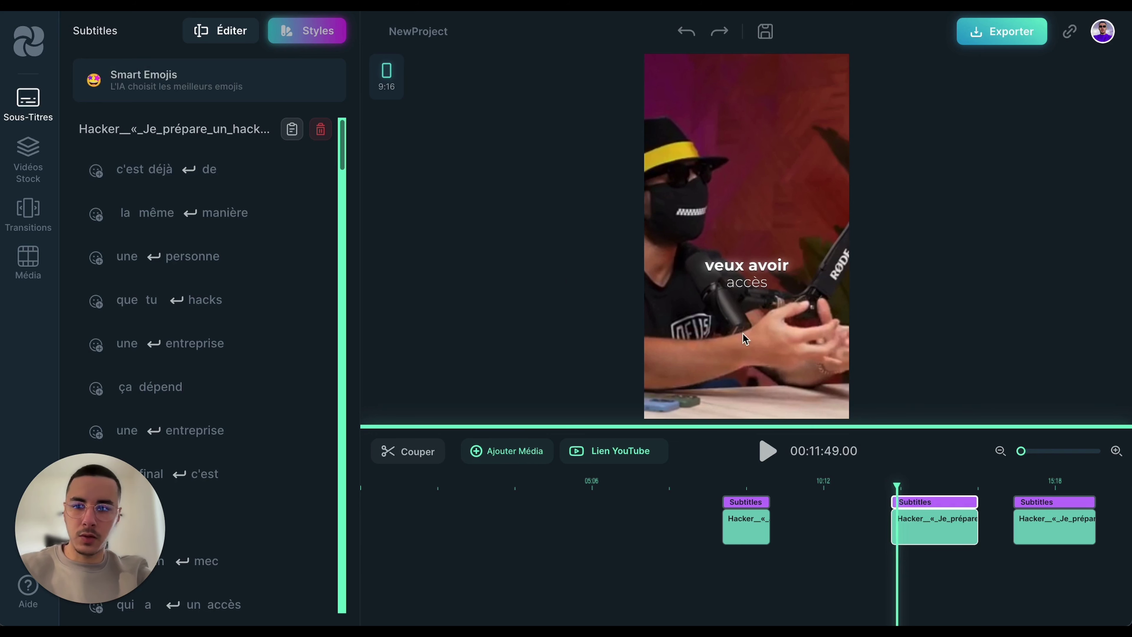
scroll(231, 342, "down", 5)
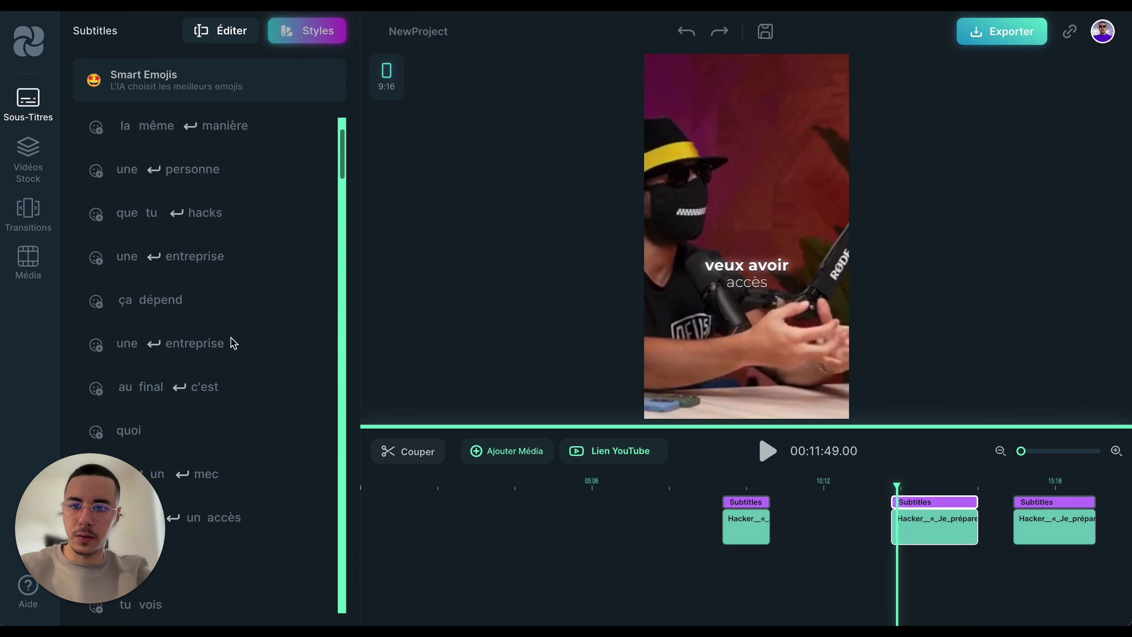
scroll(231, 341, "down", 1)
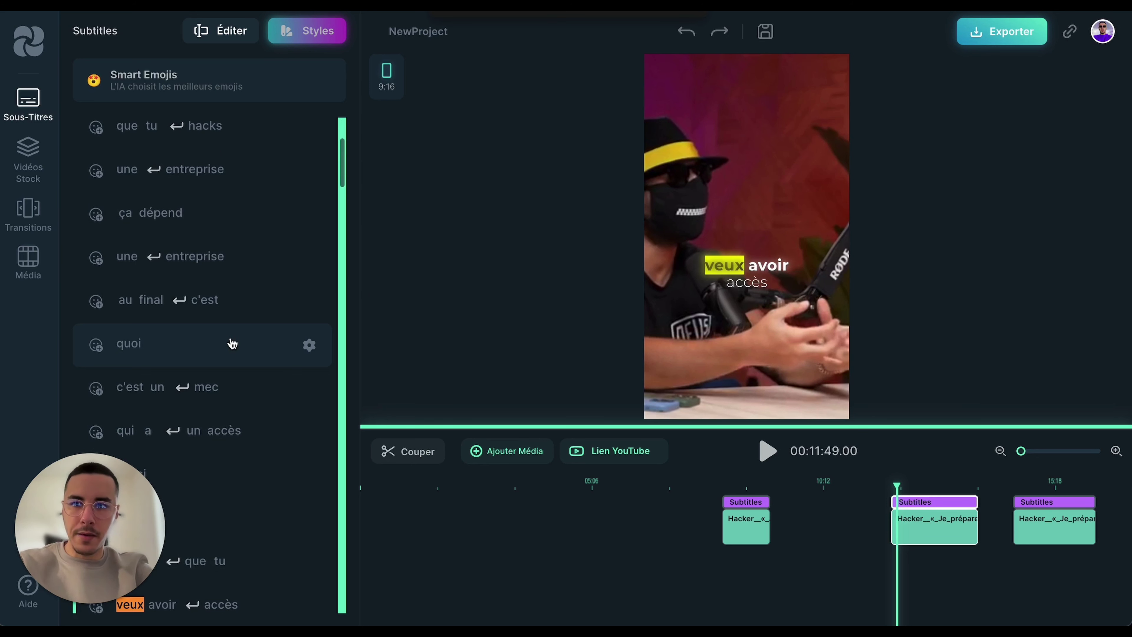
scroll(179, 295, "down", 10)
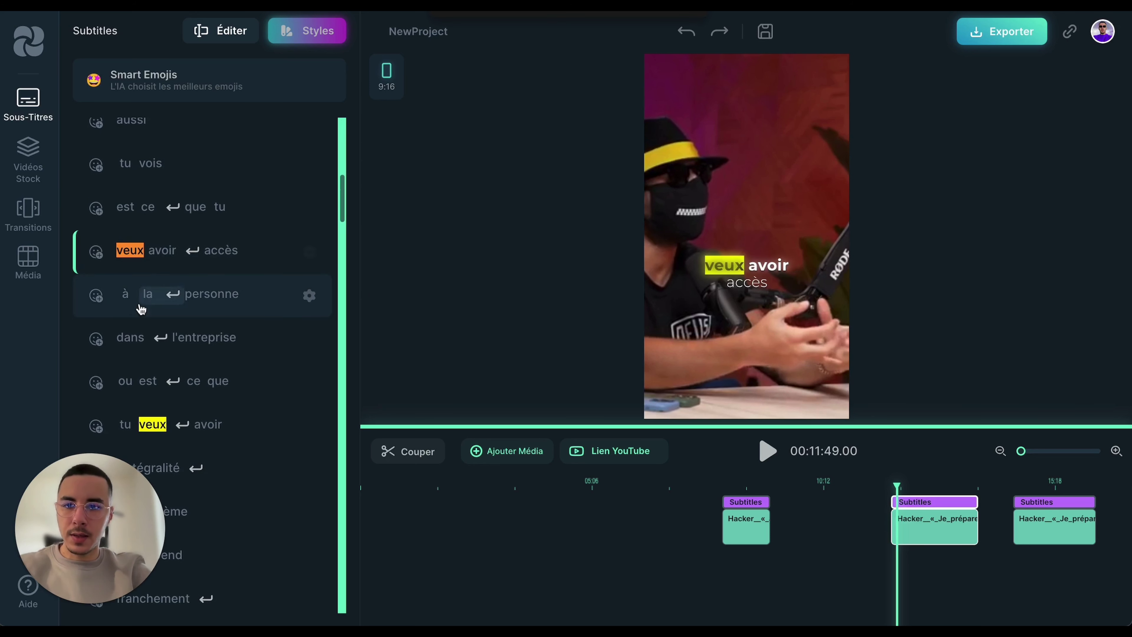
left_click(161, 258)
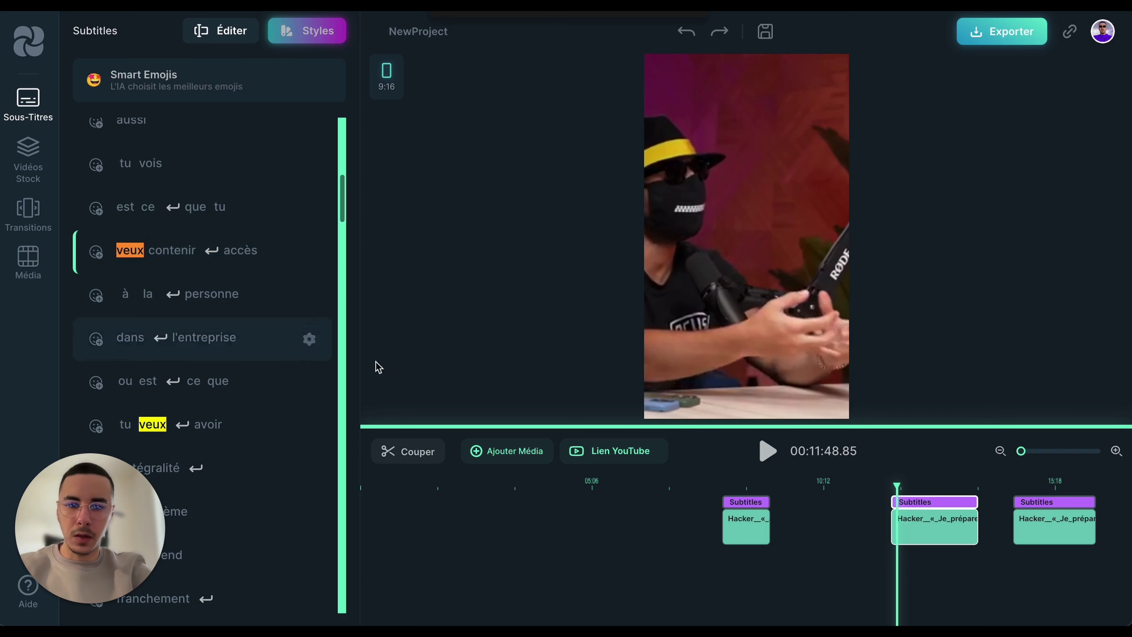
Play the second clip around the edited subtitle line, and return the playhead to about 11:47
left_click(767, 451)
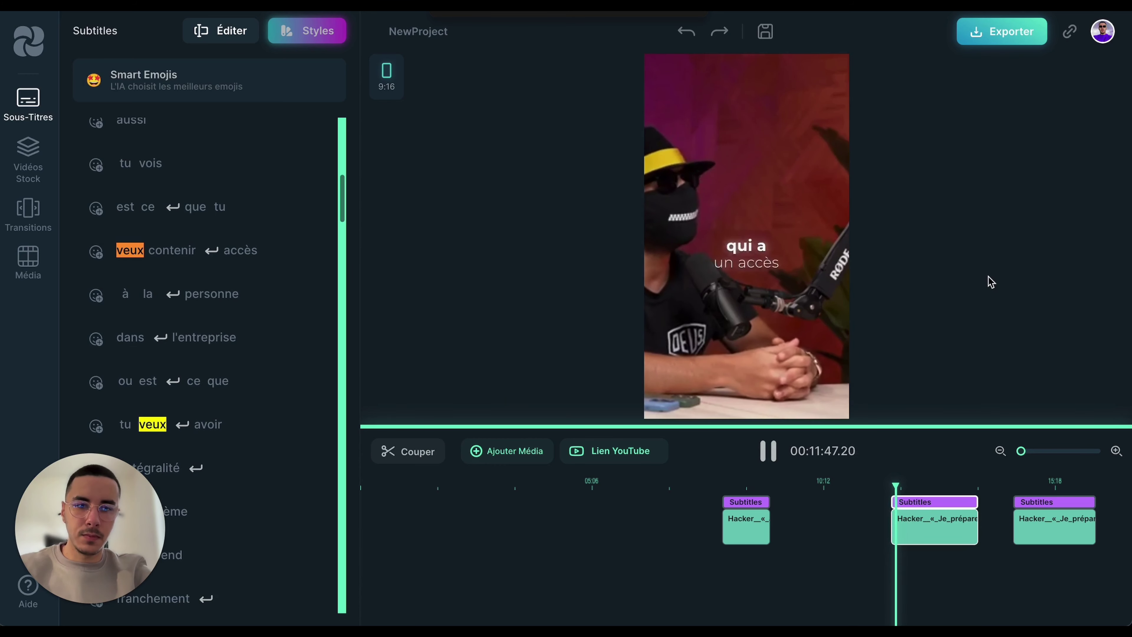
left_click(770, 455)
left_click(899, 488)
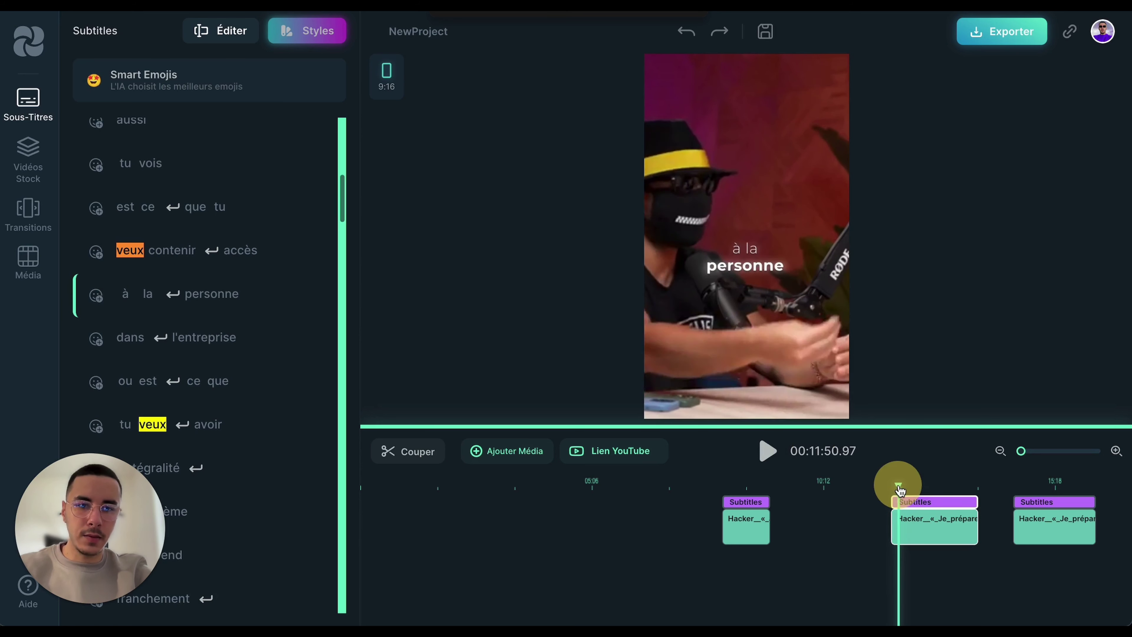
left_click_drag(898, 493, 896, 490)
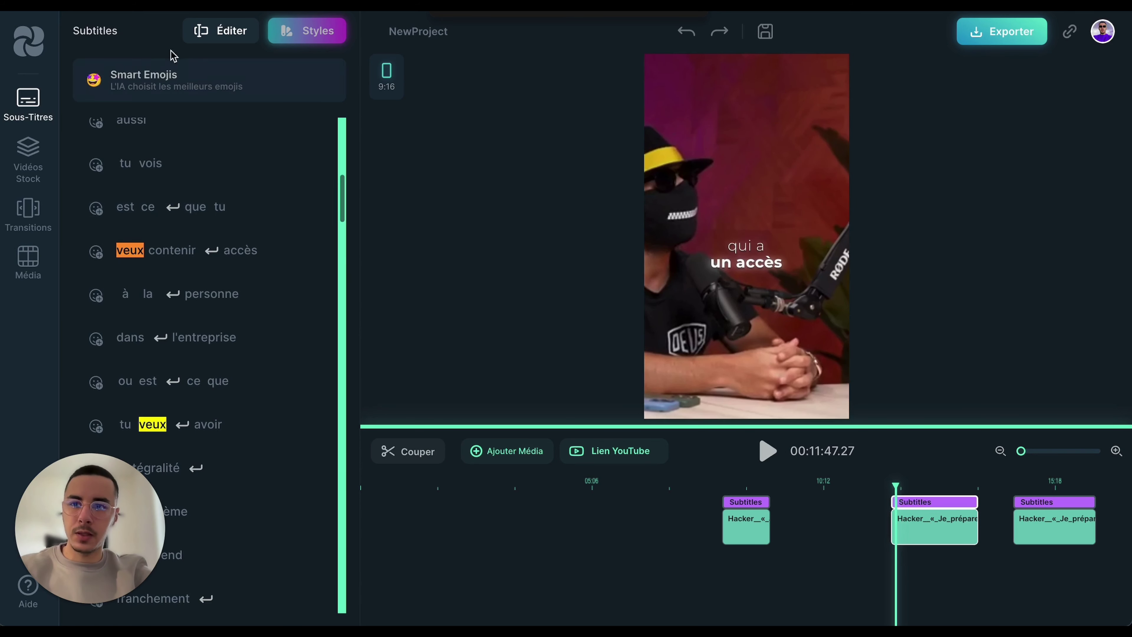
Add Smart Emojis to the second clip's subtitles, and play them from about 11:43 to 11:51
left_click(166, 88)
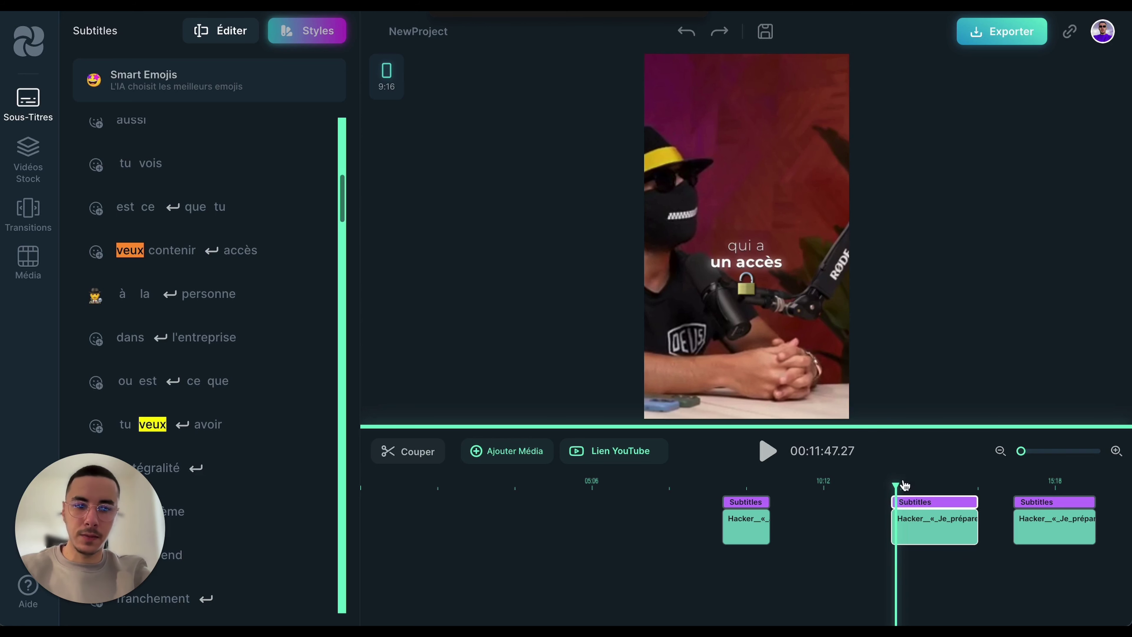
left_click_drag(905, 485, 893, 483)
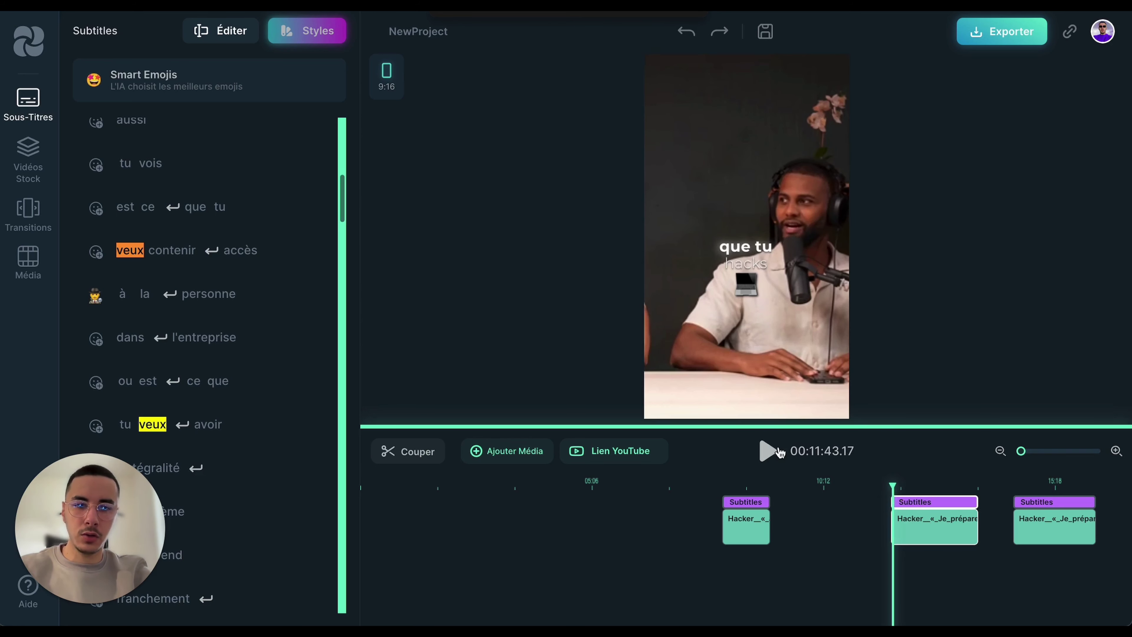
left_click(770, 451)
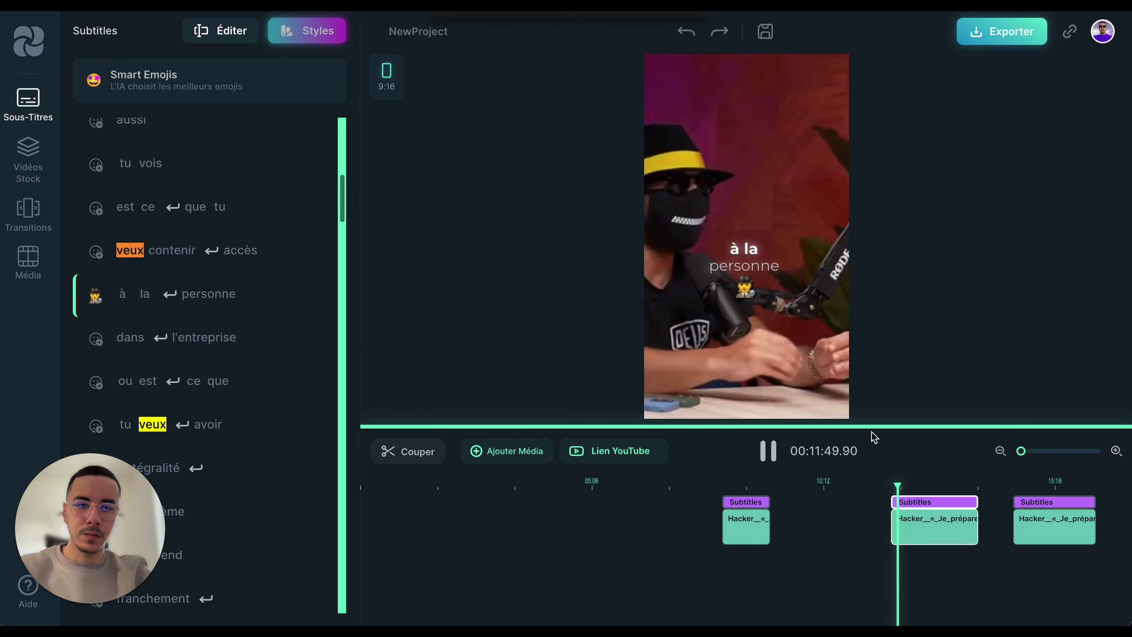
left_click(774, 457)
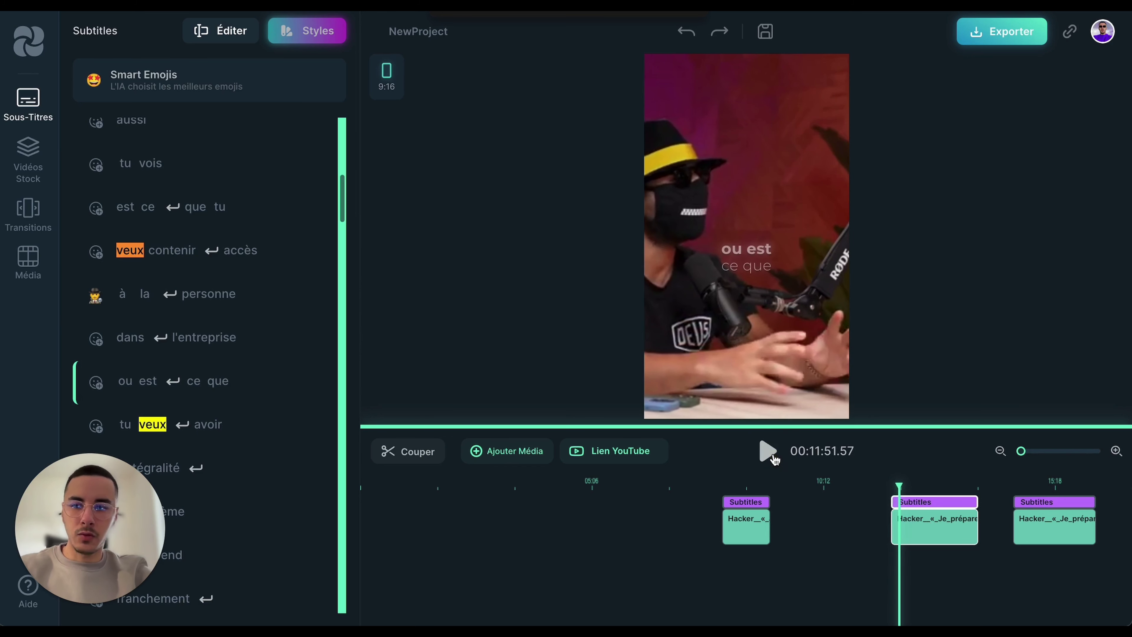
Add the money-mouth face emoji to the second clip's first subtitle line, "c'est déjà de"
scroll(201, 324, "up", 10)
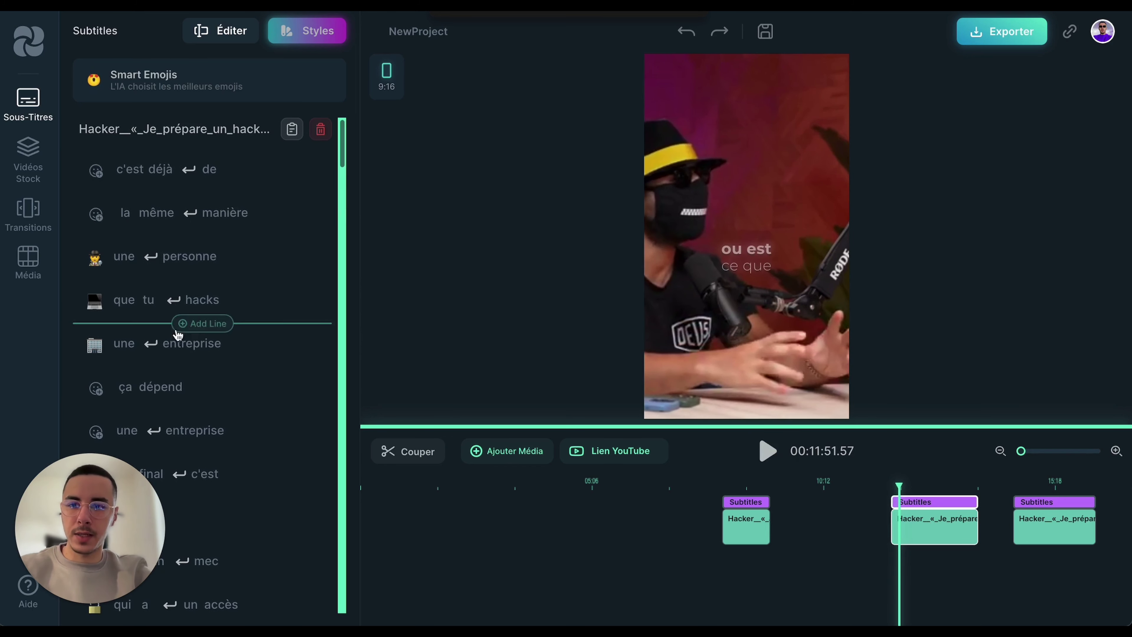
left_click(96, 171)
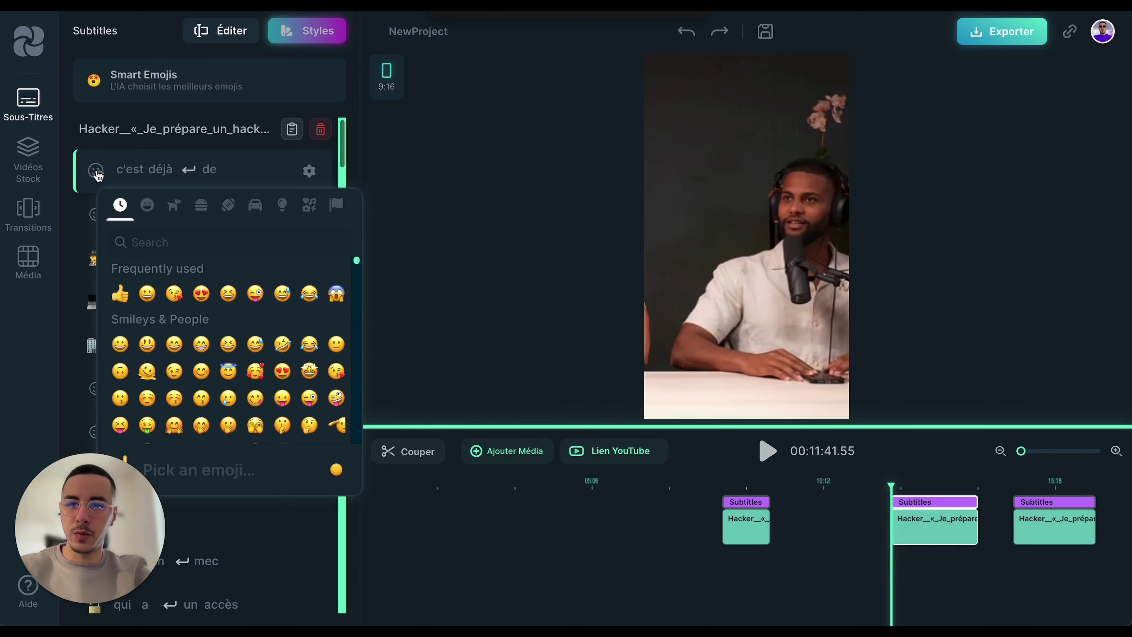
scroll(222, 324, "down", 2)
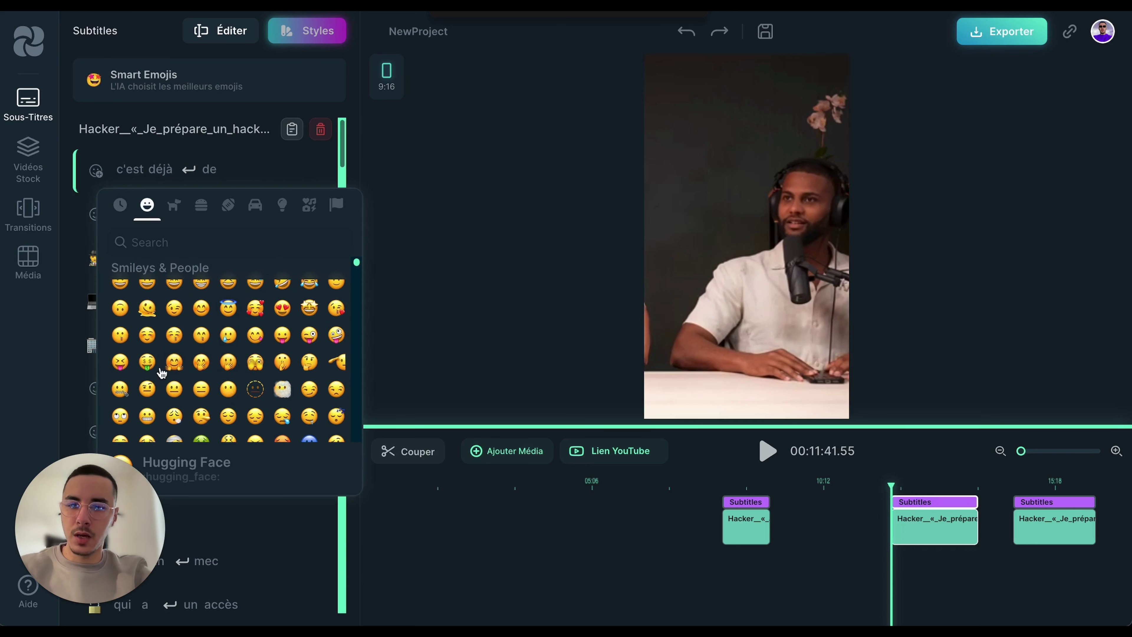
left_click(149, 366)
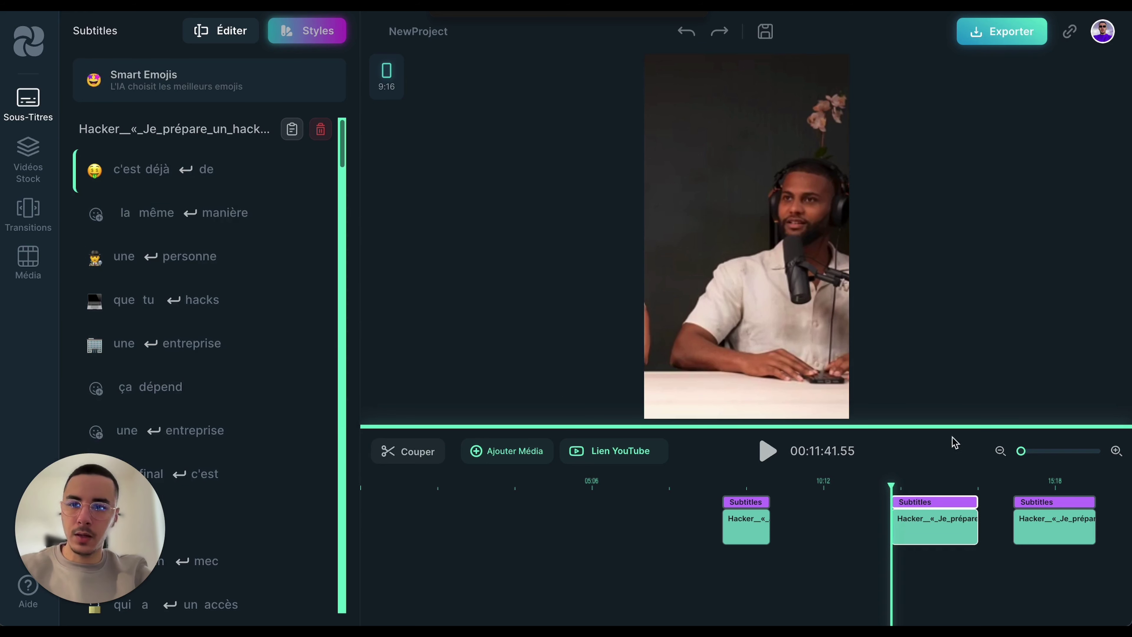
Play the start of the second clip and check the emoji subtitles at several points up to about 12:25
left_click(770, 452)
left_click(770, 452)
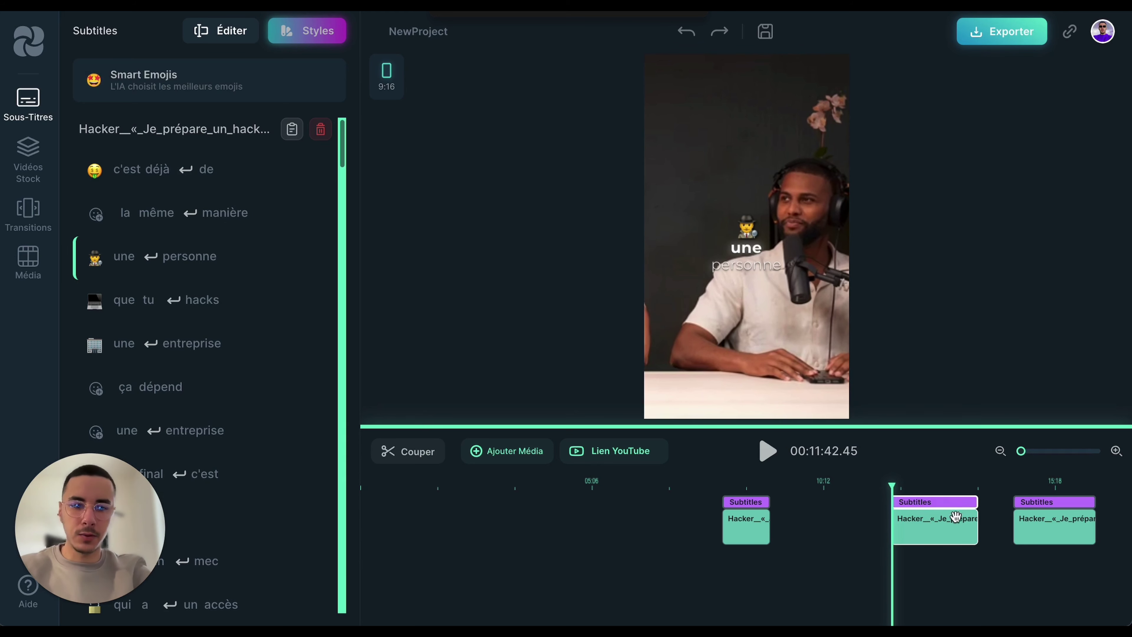
left_click(940, 481)
left_click(926, 480)
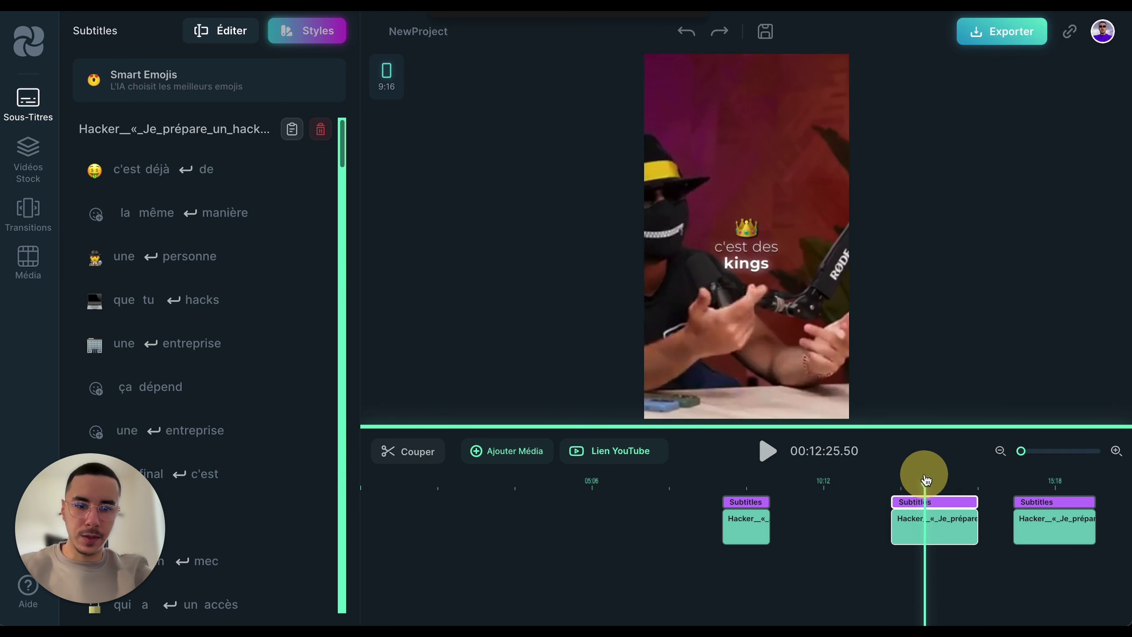
left_click(906, 474)
left_click(926, 483)
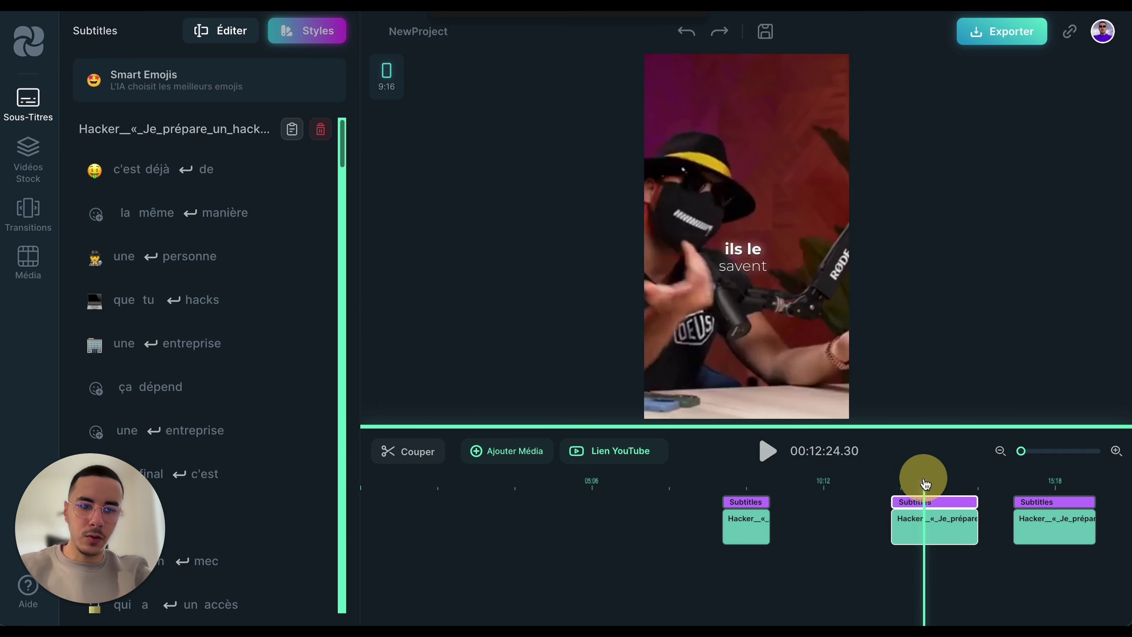
left_click(918, 482)
left_click(920, 486)
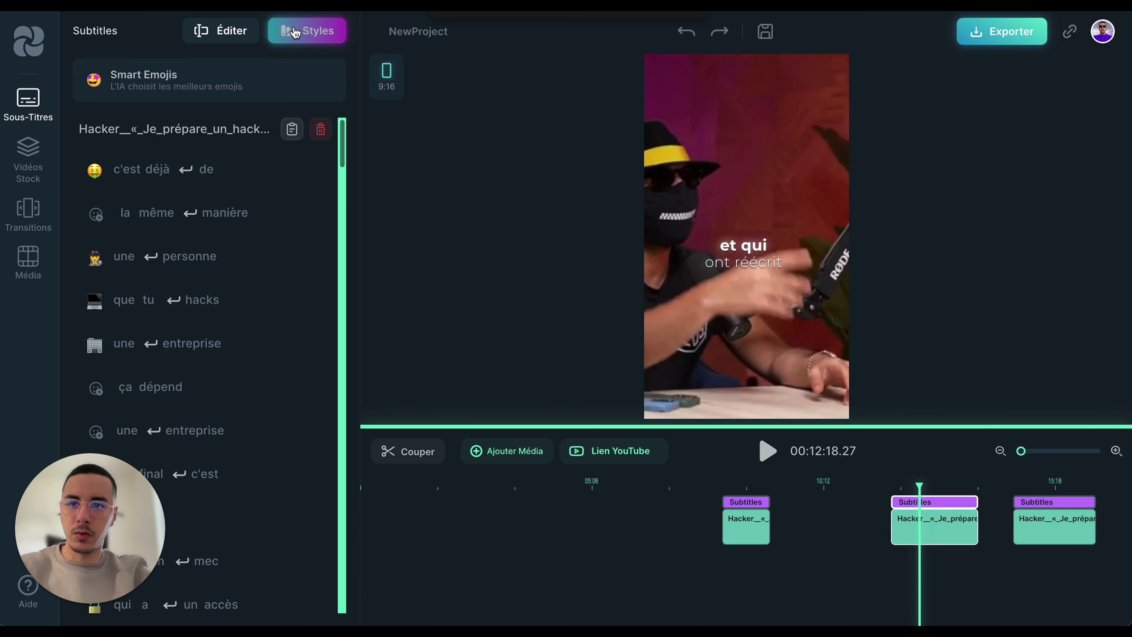
Open the subtitle styles and browse the presets from Default through Classic Blur
left_click(307, 37)
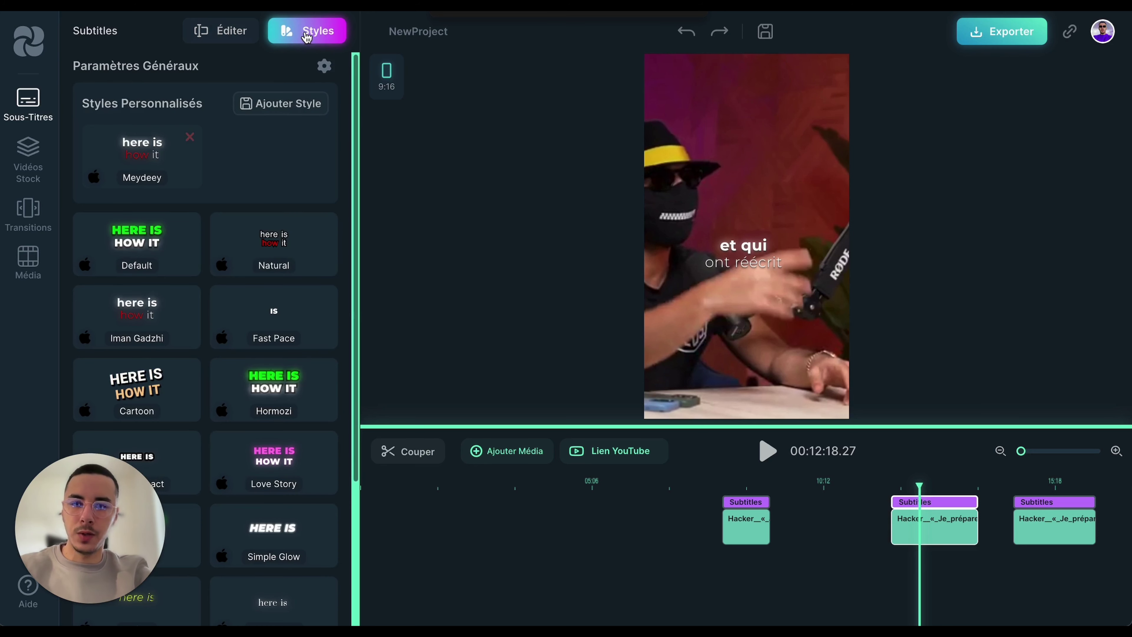
scroll(276, 379, "down", 5)
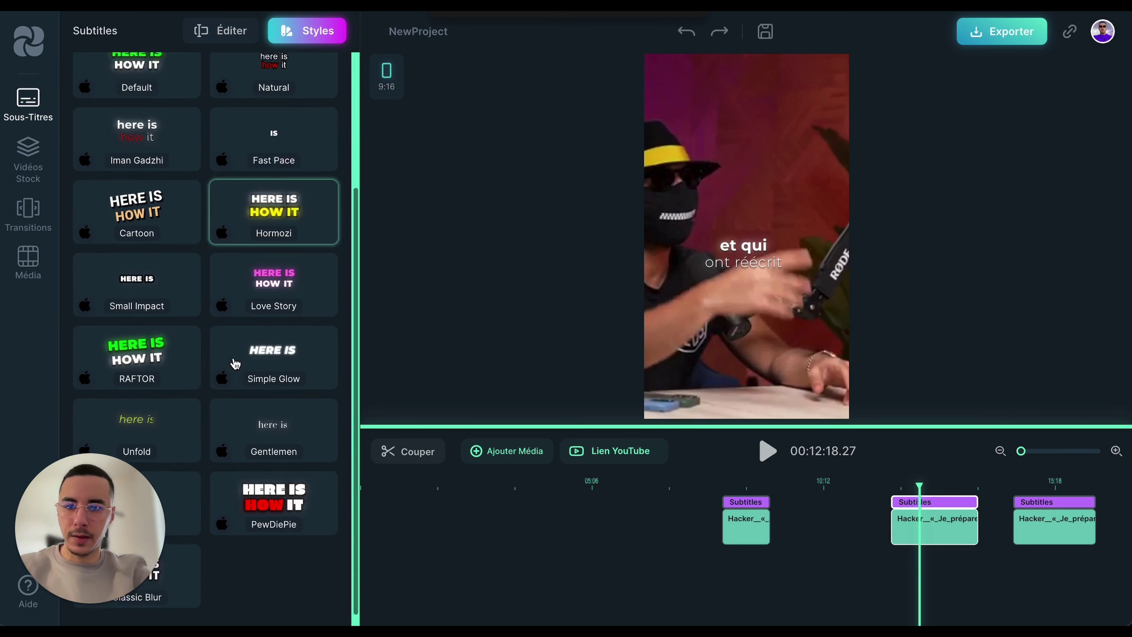
left_click_drag(102, 531, 1070, 527)
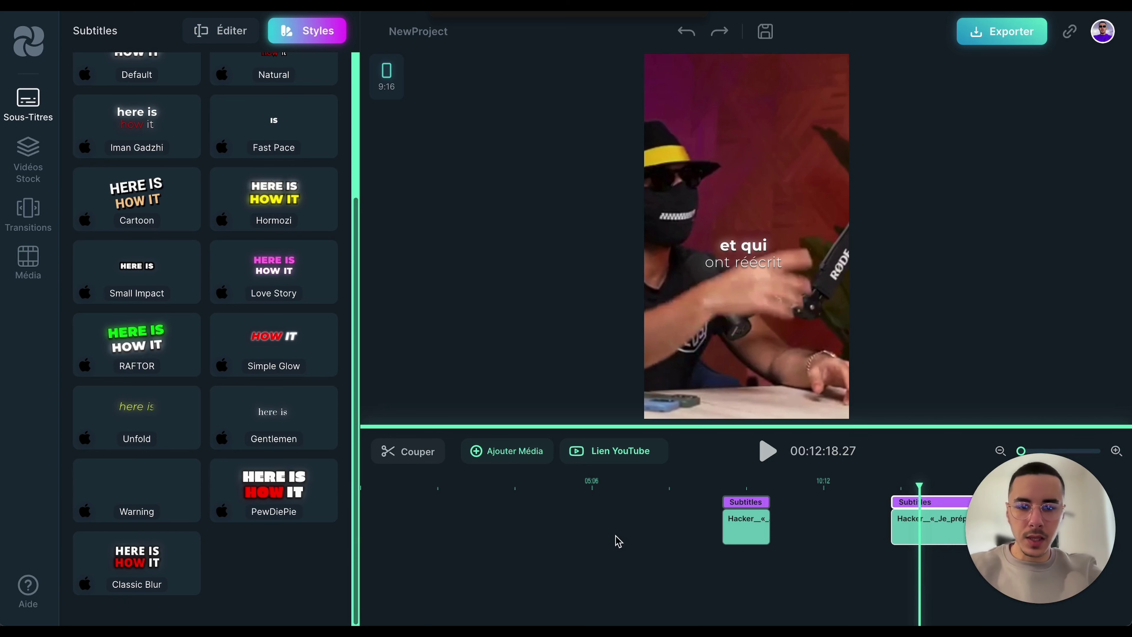
left_click(596, 535)
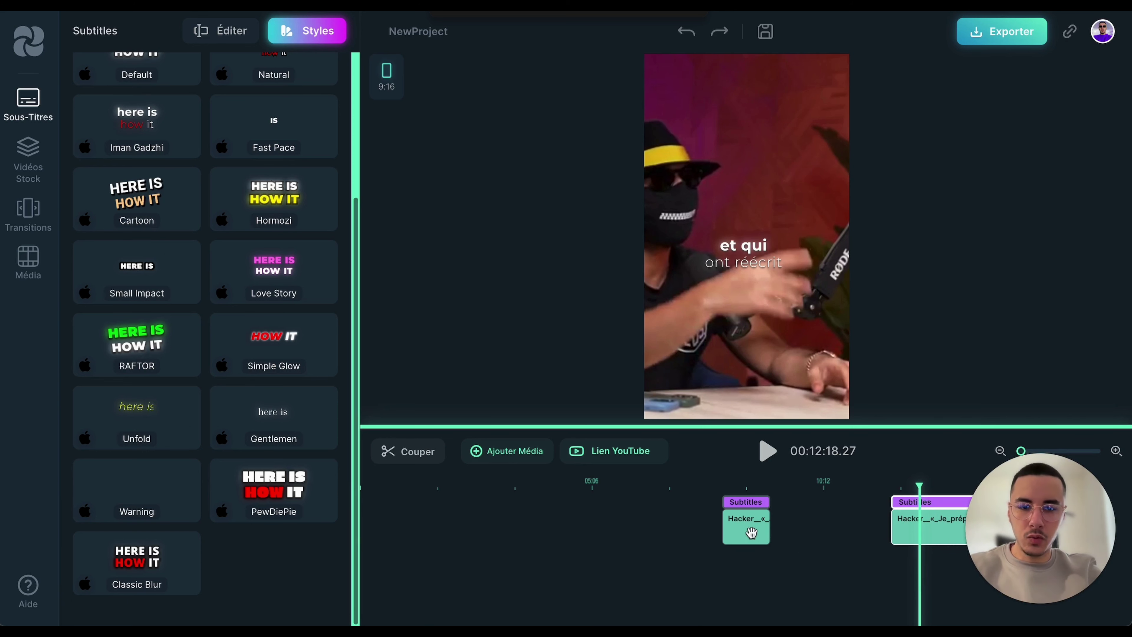
Move the first clip to start at about 1:00 and the second clip to start at about 4:34
left_click_drag(747, 526, 433, 528)
left_click_drag(934, 524, 612, 525)
left_click_drag(1074, 552, 1075, 313)
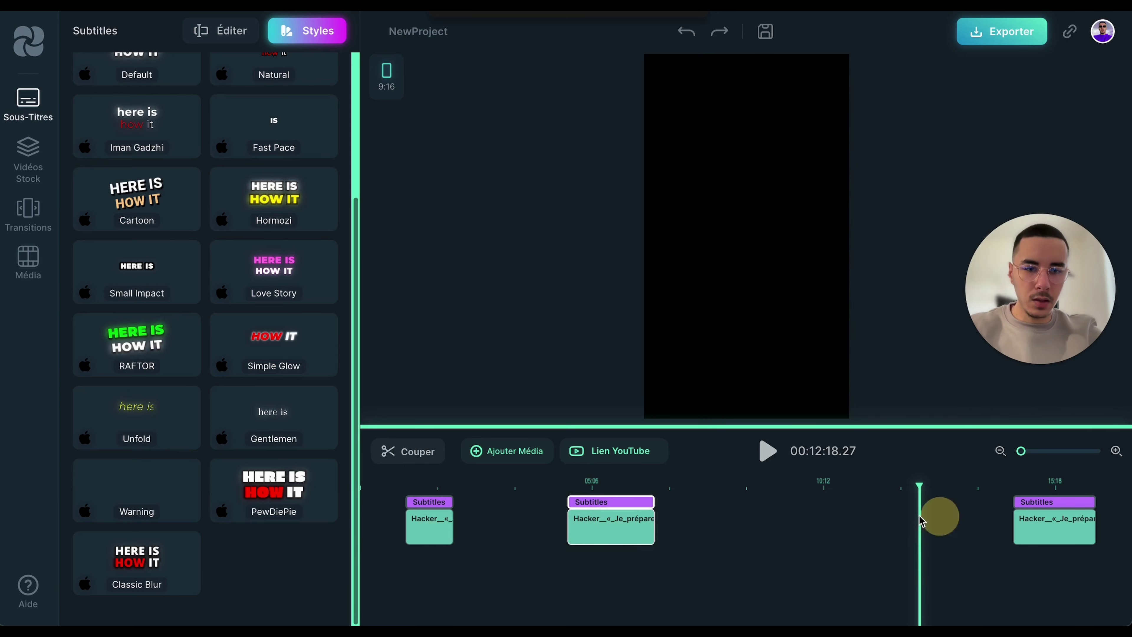
Move the third clip to start at about 8:06 and place the playhead at about 4:44 in the second clip
left_click_drag(1037, 532, 759, 527)
left_click(712, 489)
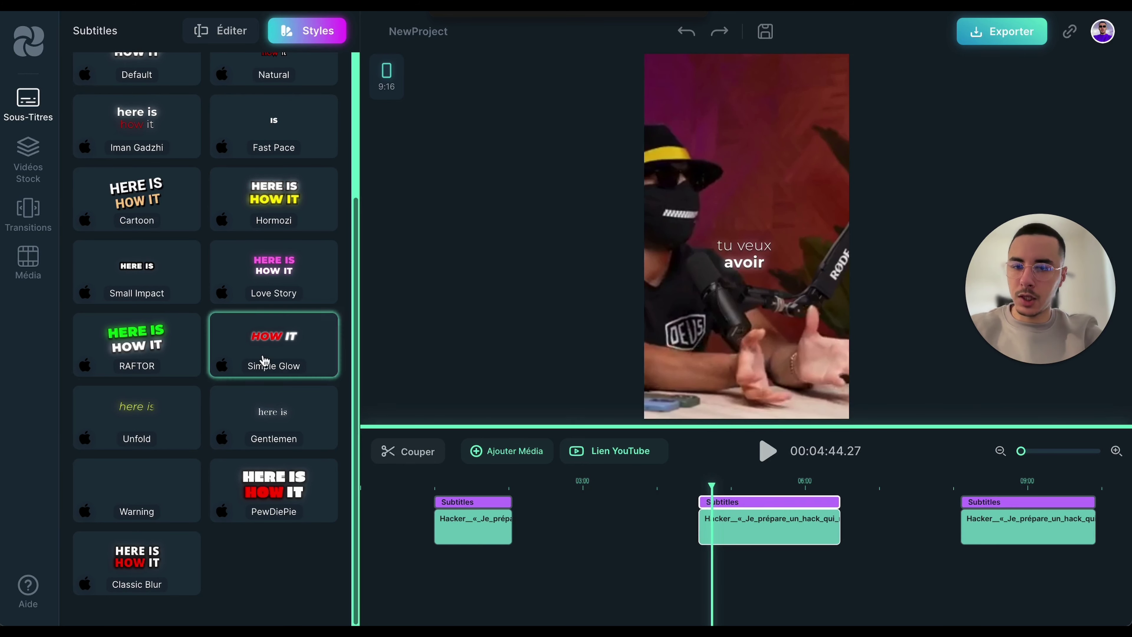
Apply the Love Story subtitle style to the second clip and play a short stretch to preview it
scroll(267, 357, "up", 4)
scroll(264, 361, "down", 1)
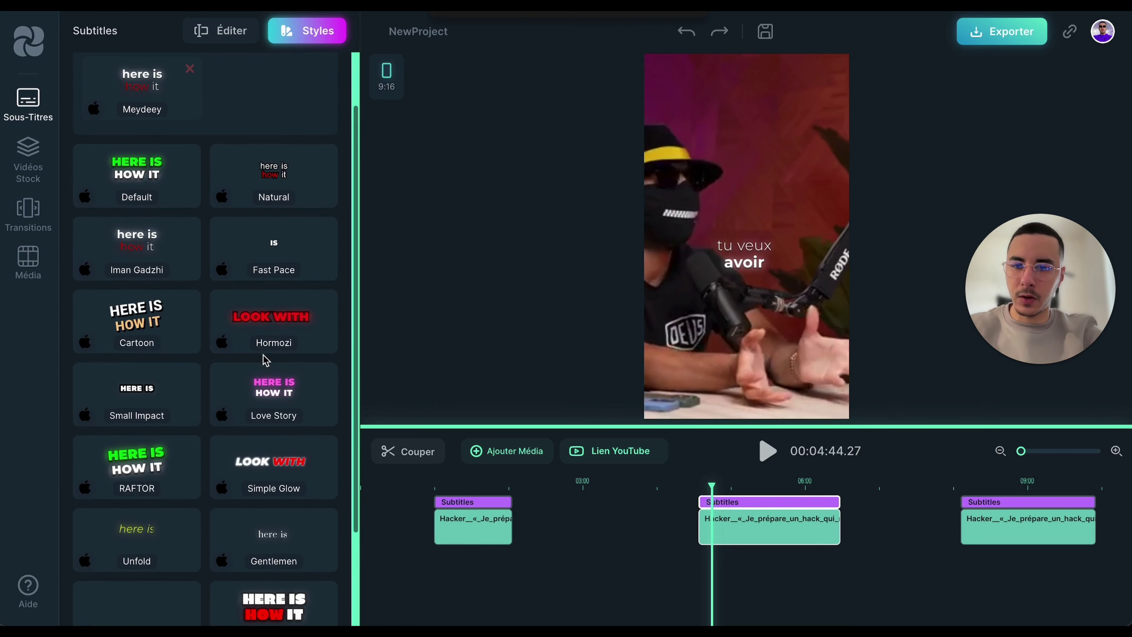
left_click(274, 384)
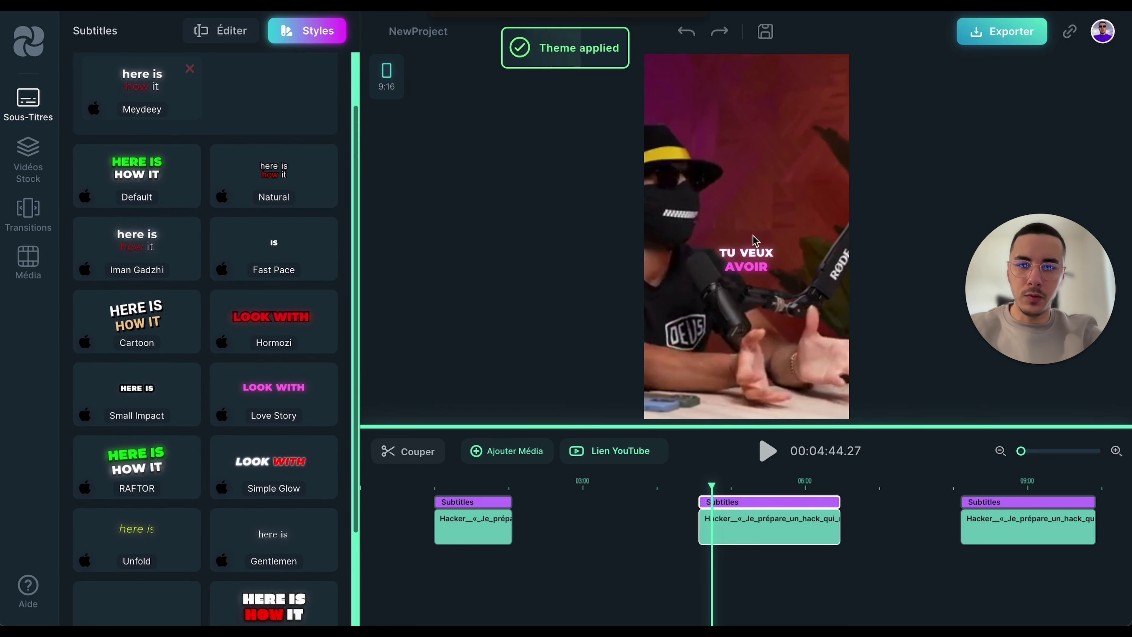
left_click(769, 460)
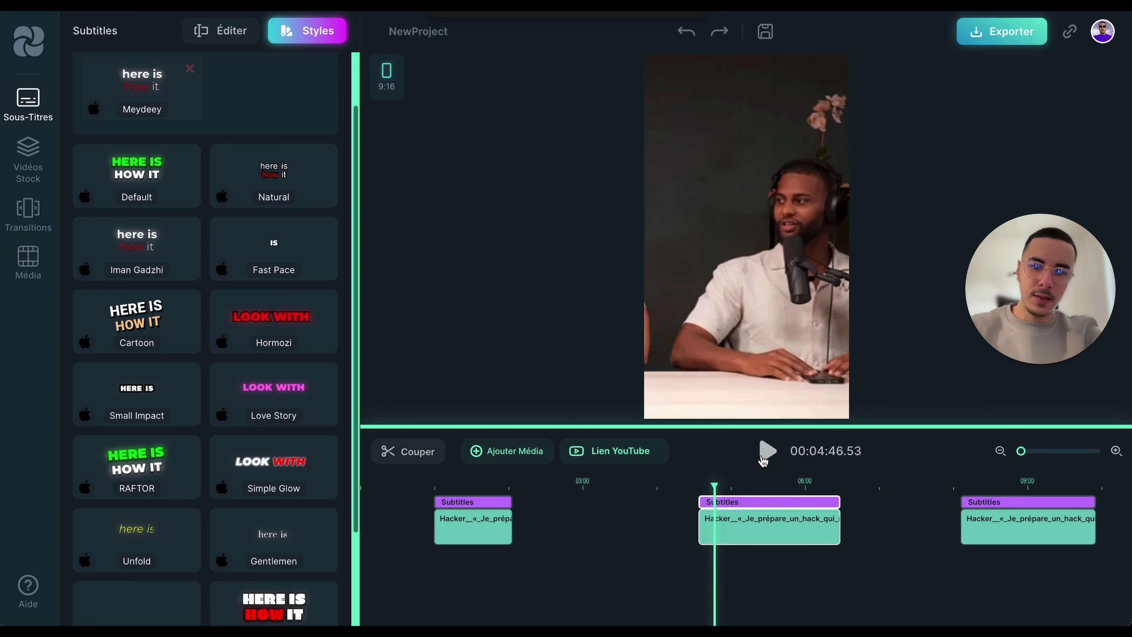
Apply the PewDiePie subtitle style to the second clip and preview it up to about 4:50
scroll(227, 455, "up", 2)
scroll(217, 448, "down", 2)
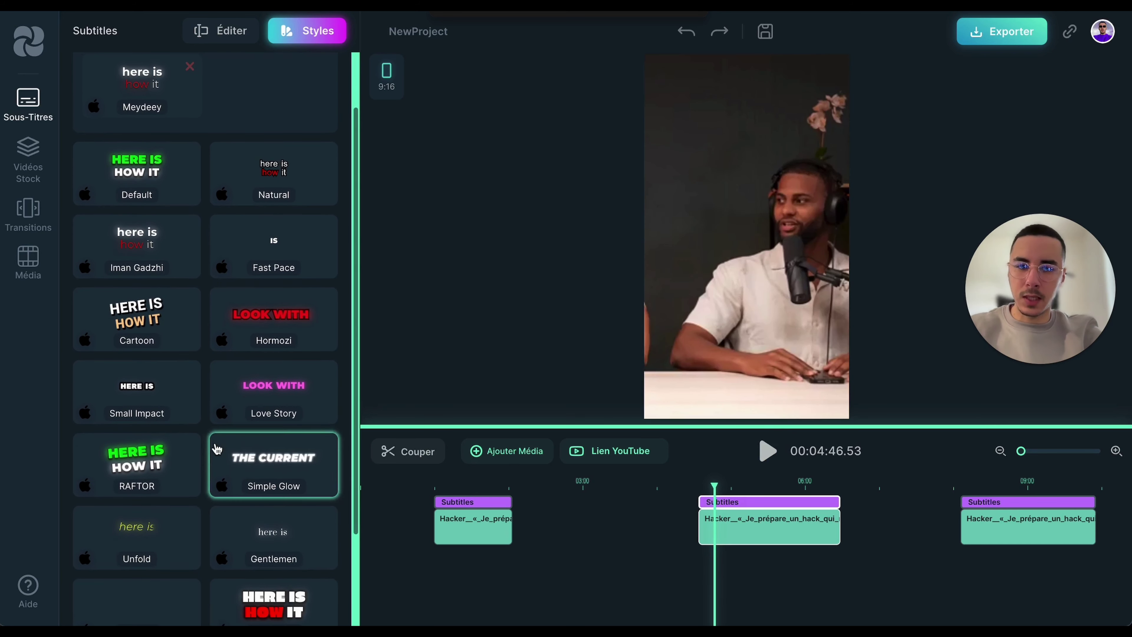
scroll(223, 377, "down", 3)
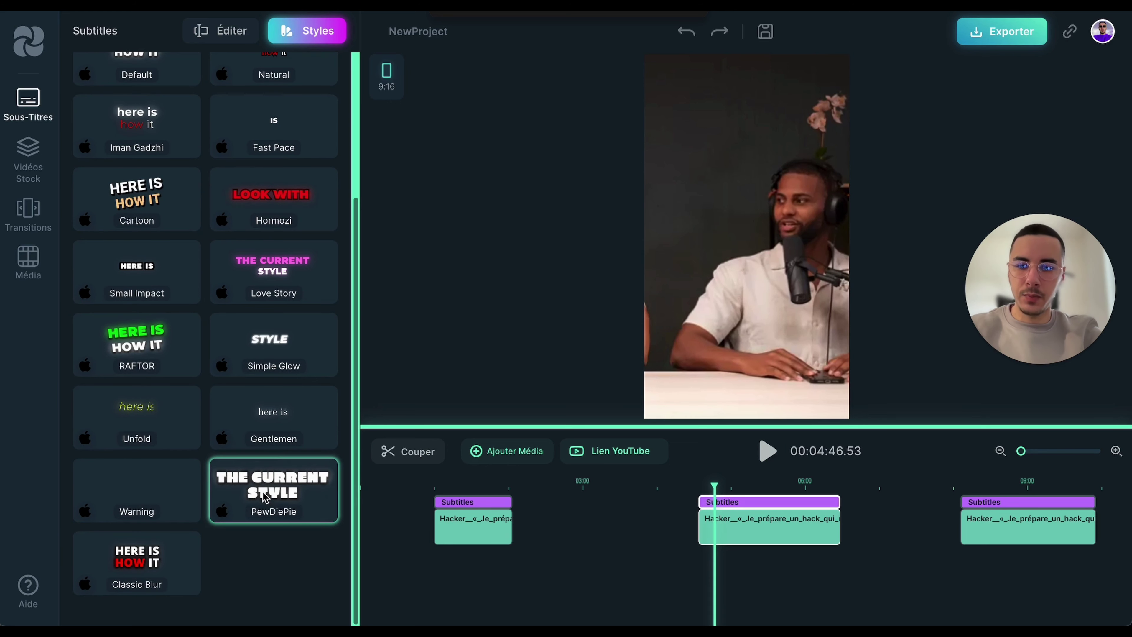
left_click(296, 492)
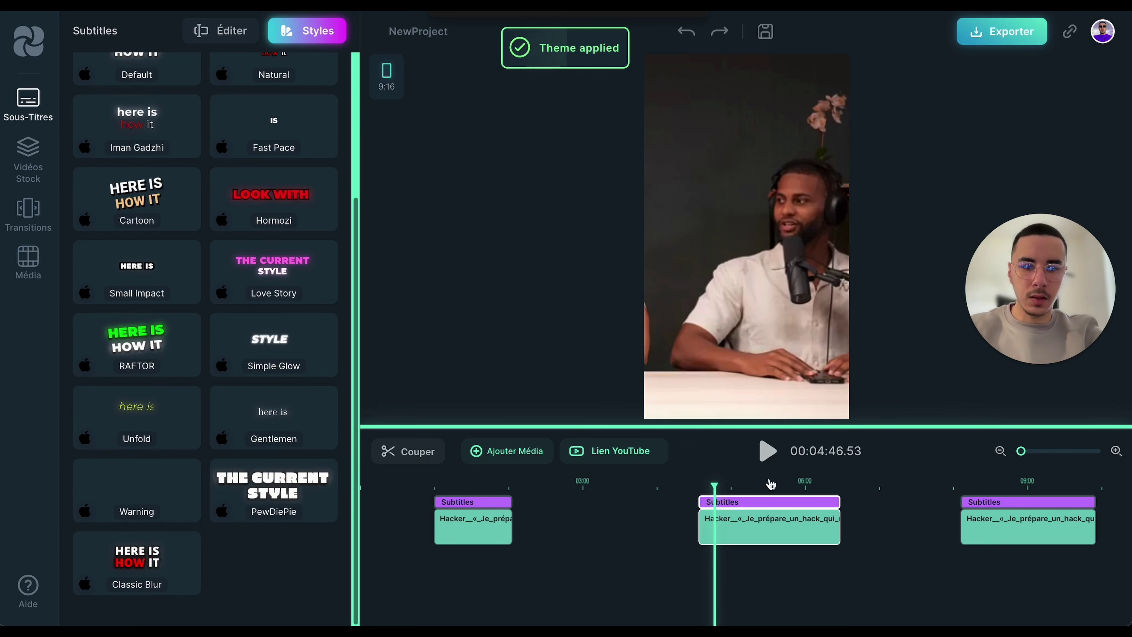
left_click(767, 452)
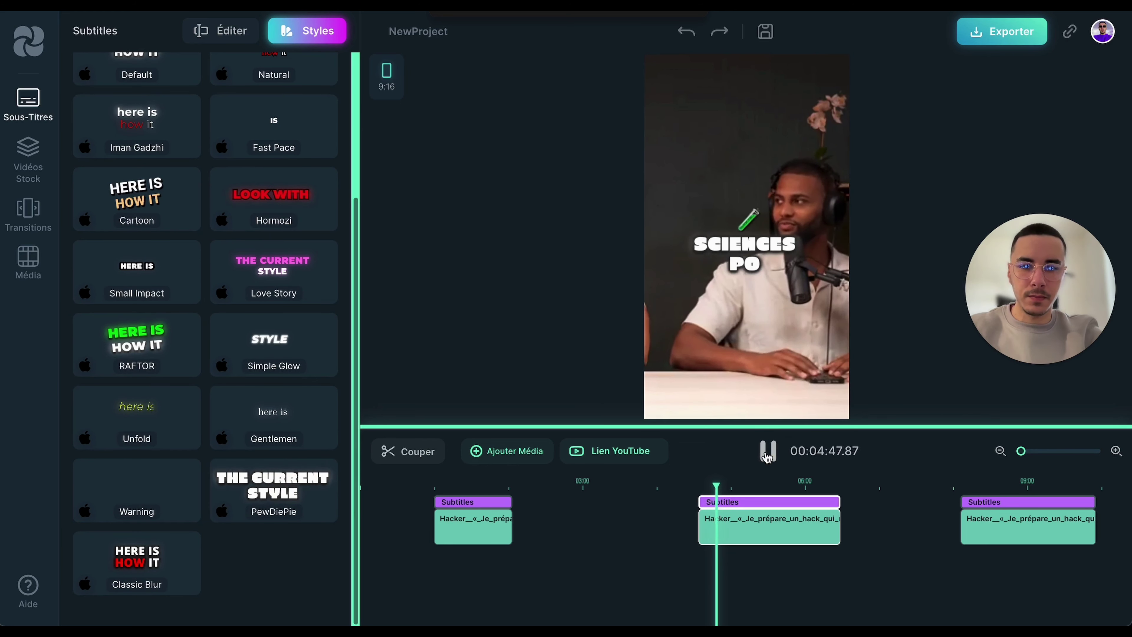
left_click(766, 452)
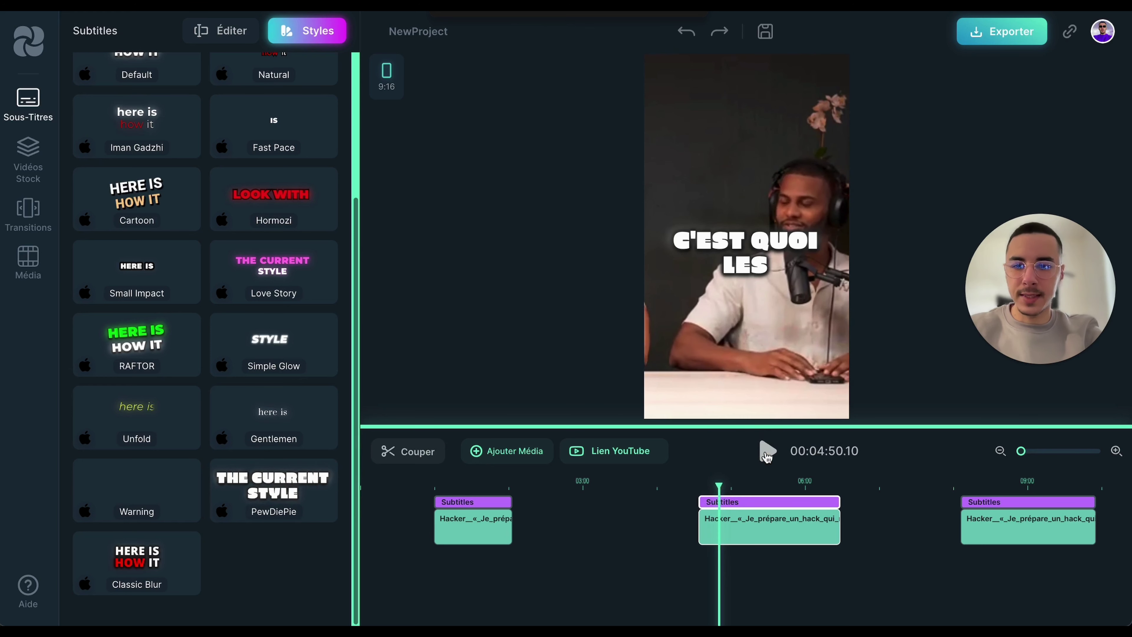
Review the second clip's subtitle lines and examine the advanced settings of its current style
scroll(84, 351, "up", 5)
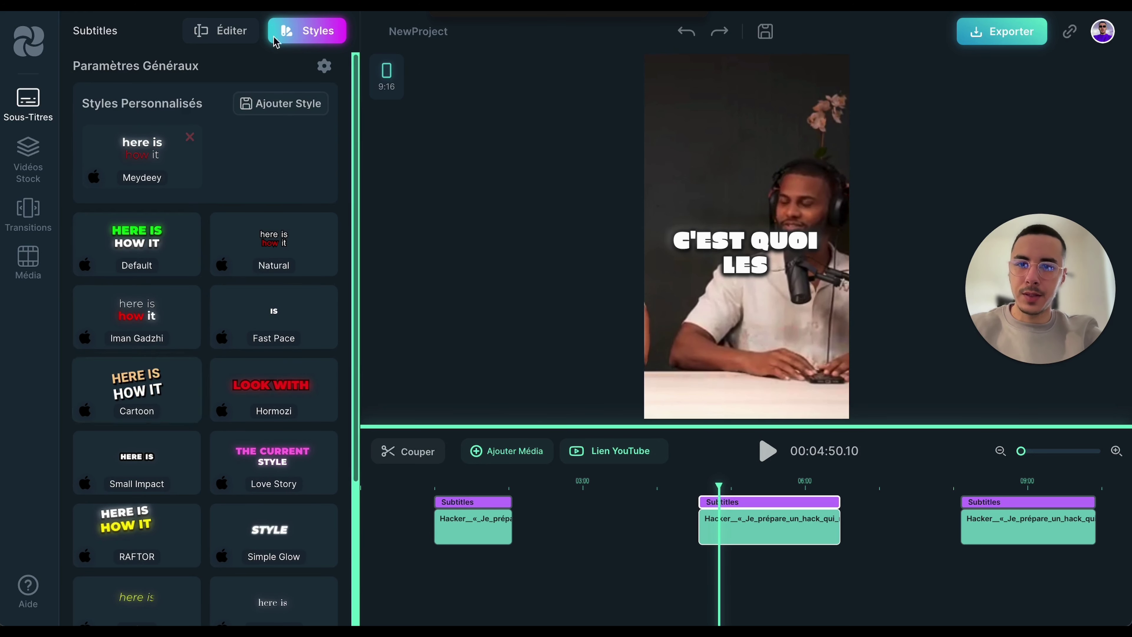
left_click(232, 35)
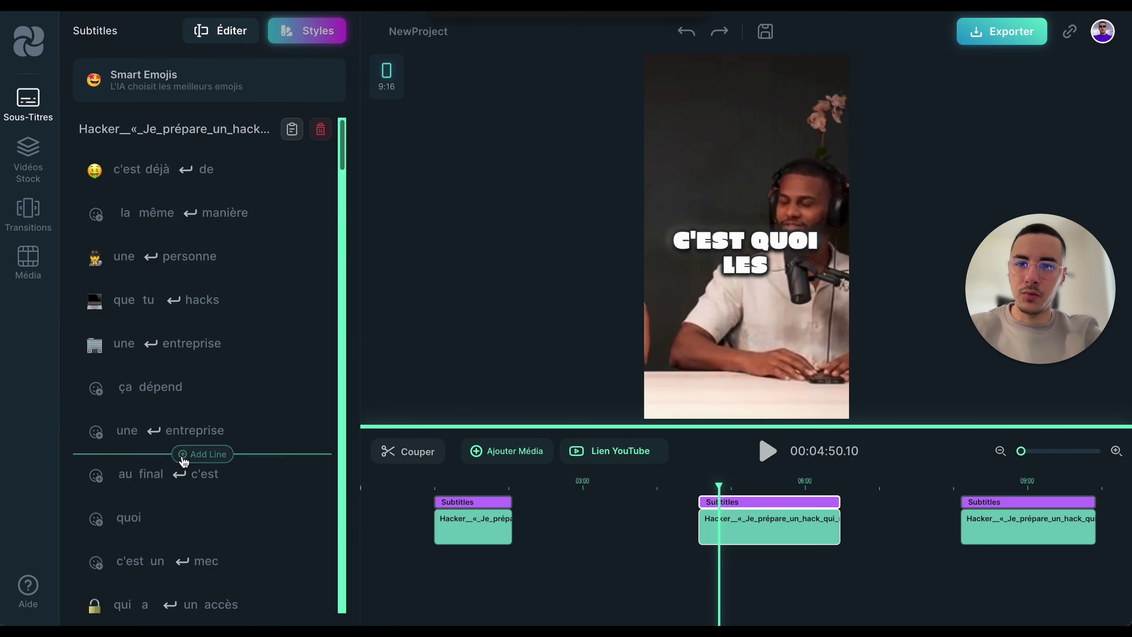
scroll(183, 460, "down", 15)
scroll(185, 462, "up", 15)
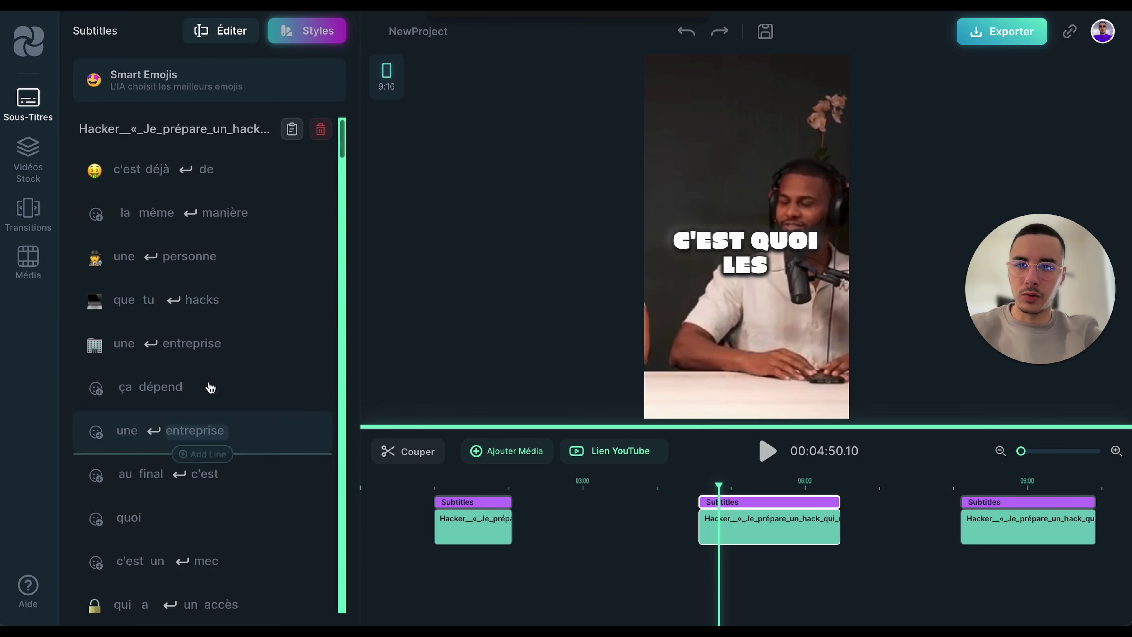
left_click(284, 35)
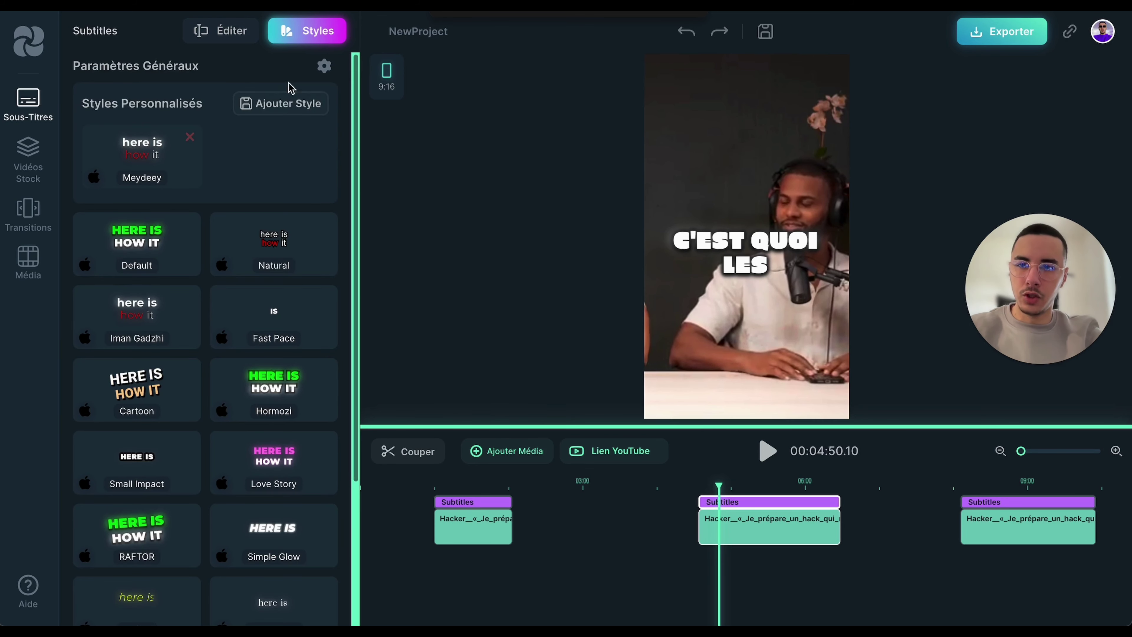
left_click(324, 67)
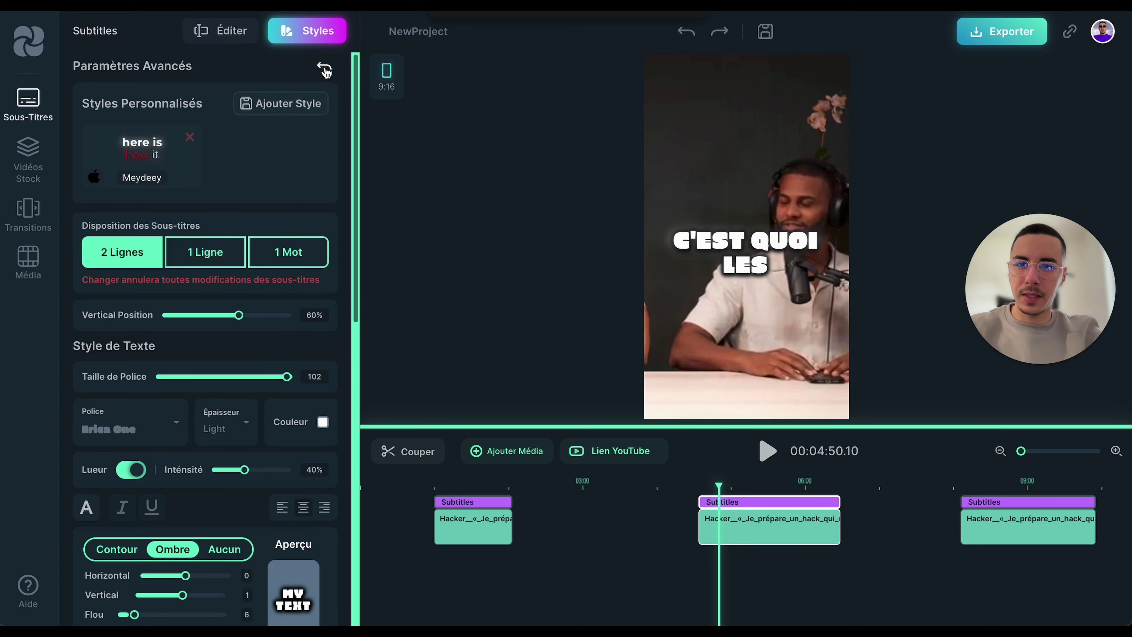
left_click(324, 69)
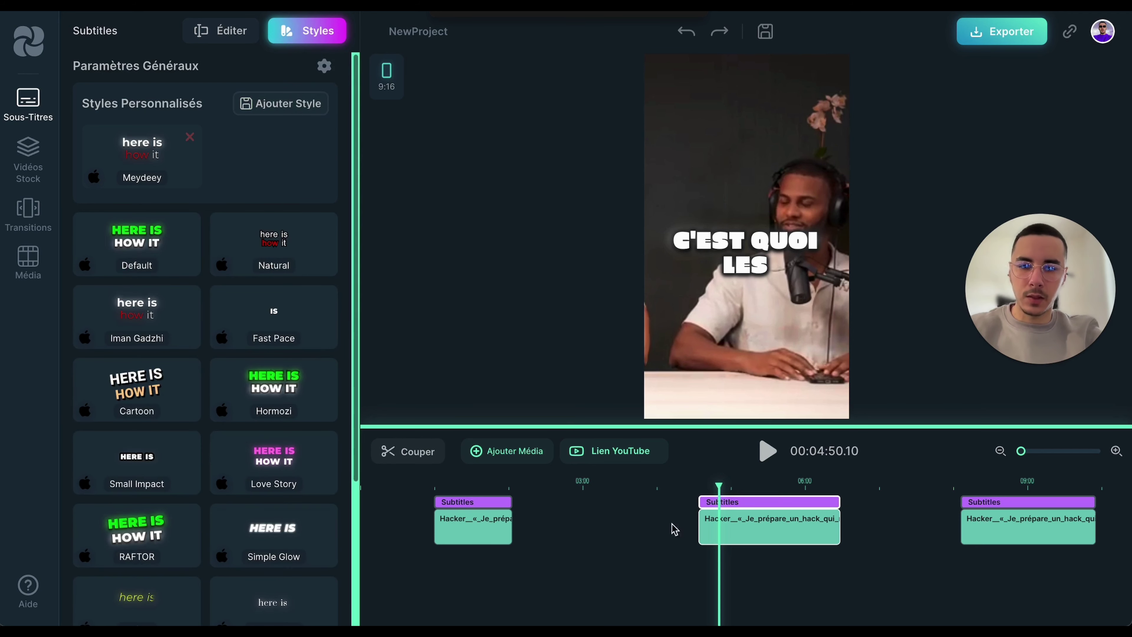
Try the saved custom style, switch to the Default preset, and open the advanced subtitle settings
left_click(141, 154)
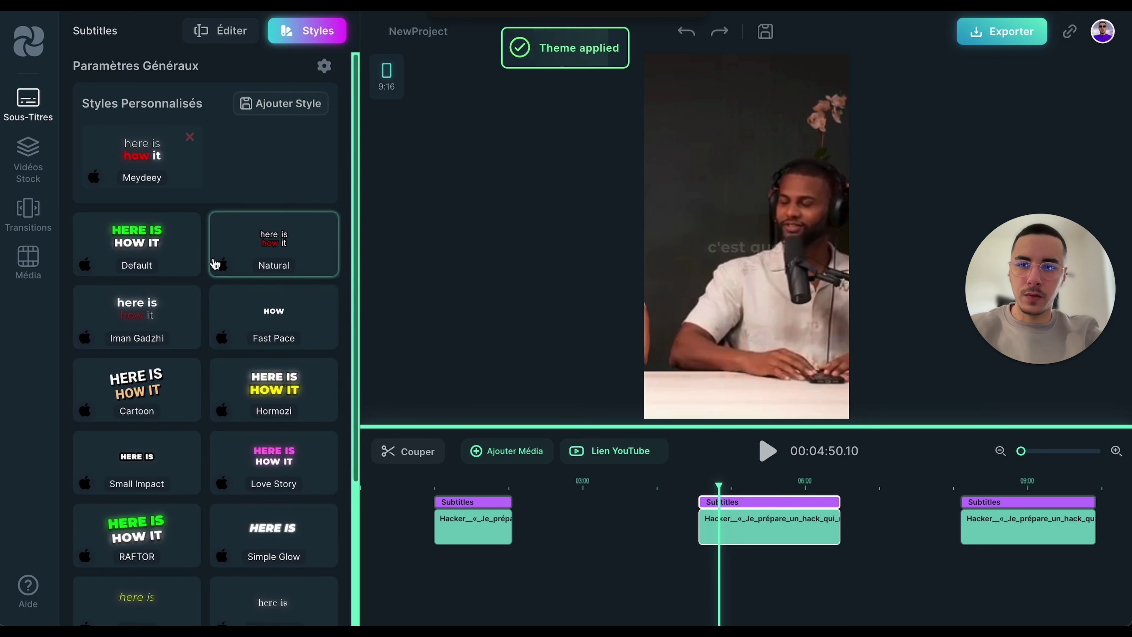
left_click(148, 248)
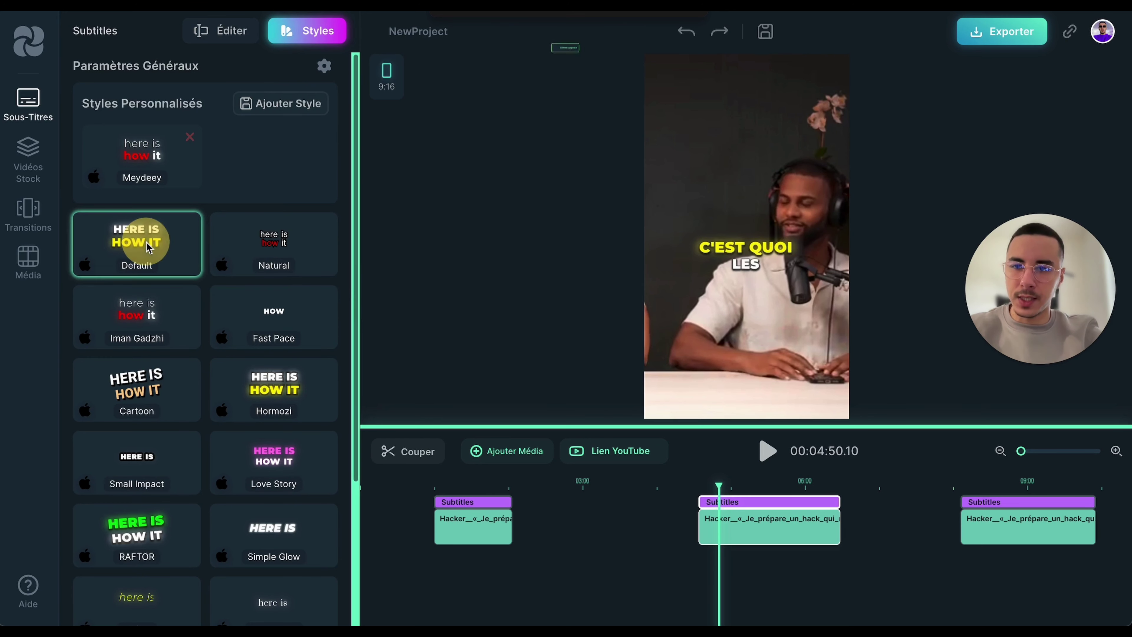
left_click(325, 67)
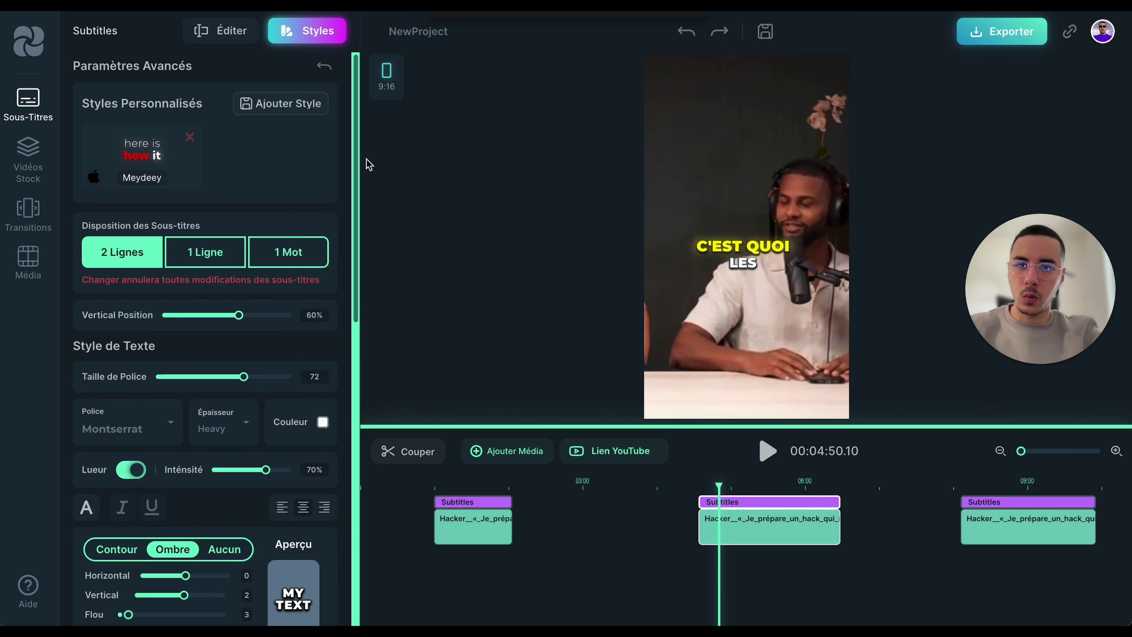
Change the project format to Landscape (16:9) and resize and reposition the second clip's video to fill the frame
left_click(397, 83)
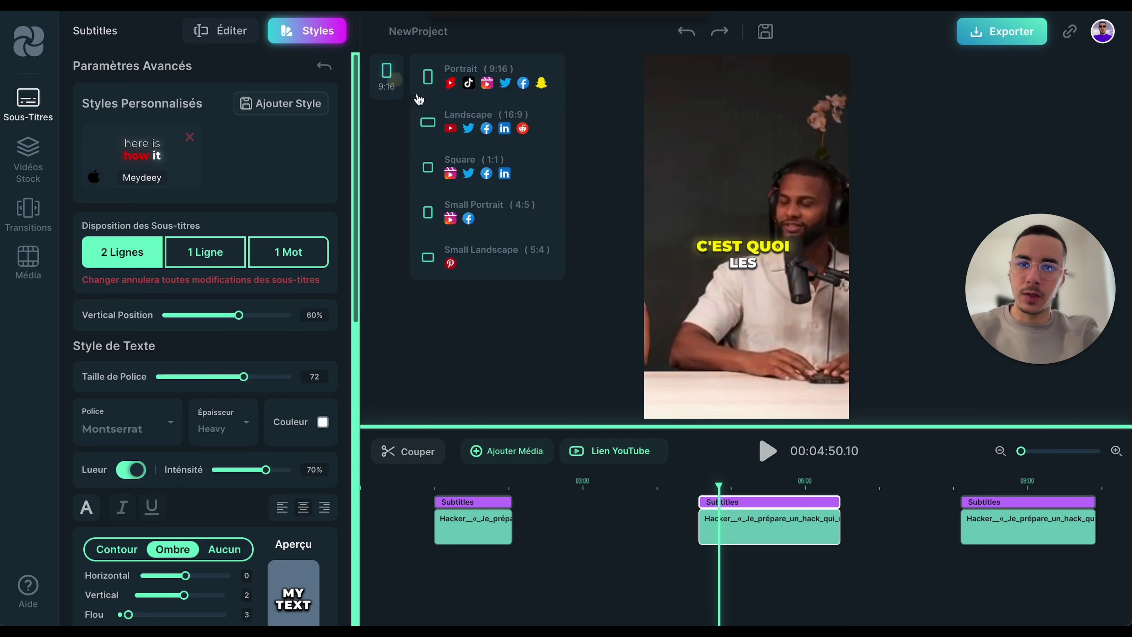
left_click(478, 117)
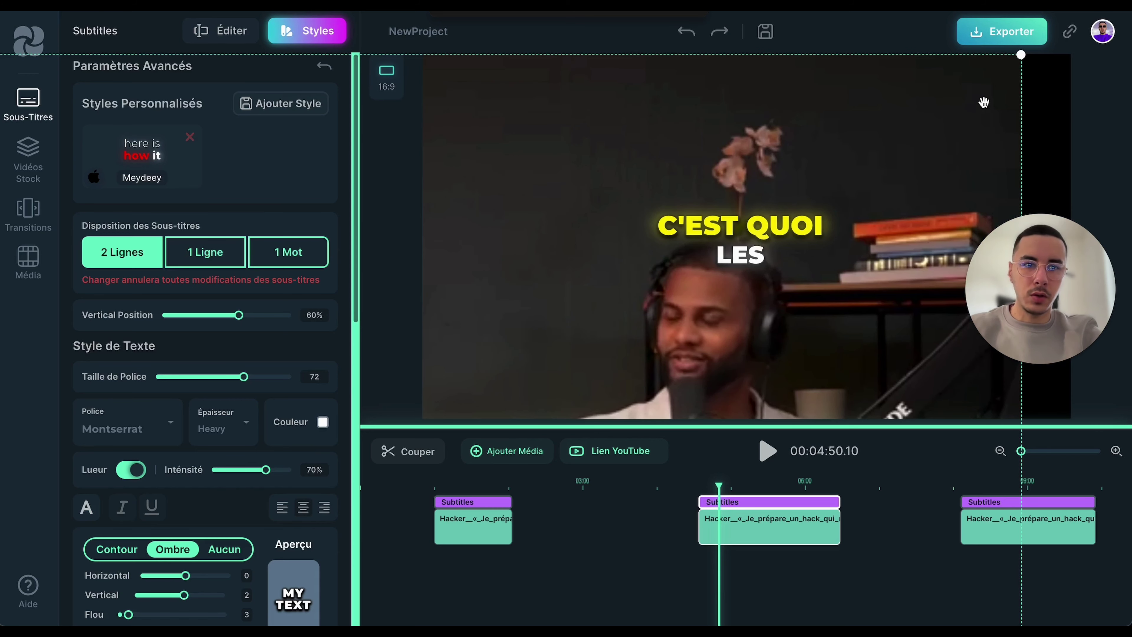
left_click_drag(1021, 55, 845, 206)
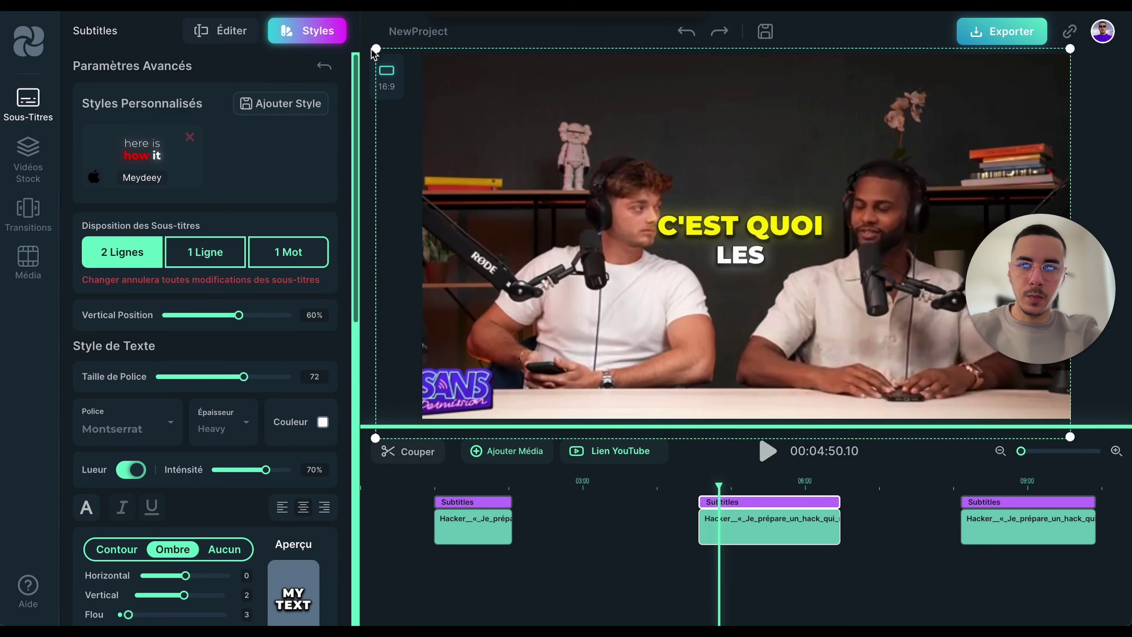
left_click_drag(375, 48, 420, 72)
left_click_drag(461, 128, 463, 112)
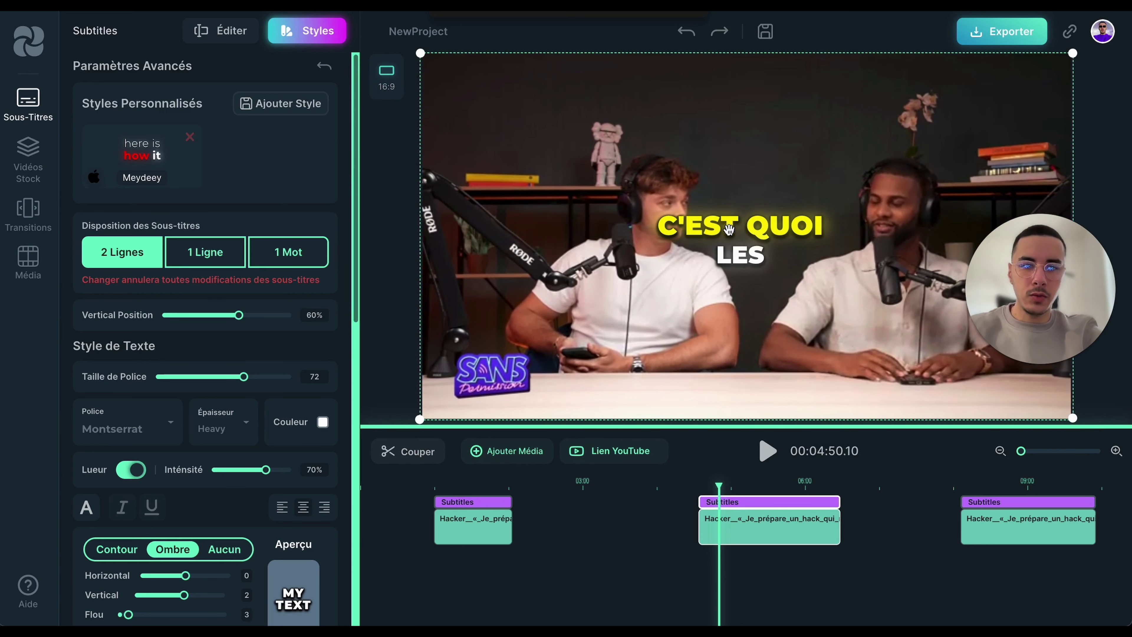
Set the subtitle layout to 1 Ligne and preview it from about 4:37
left_click(211, 248)
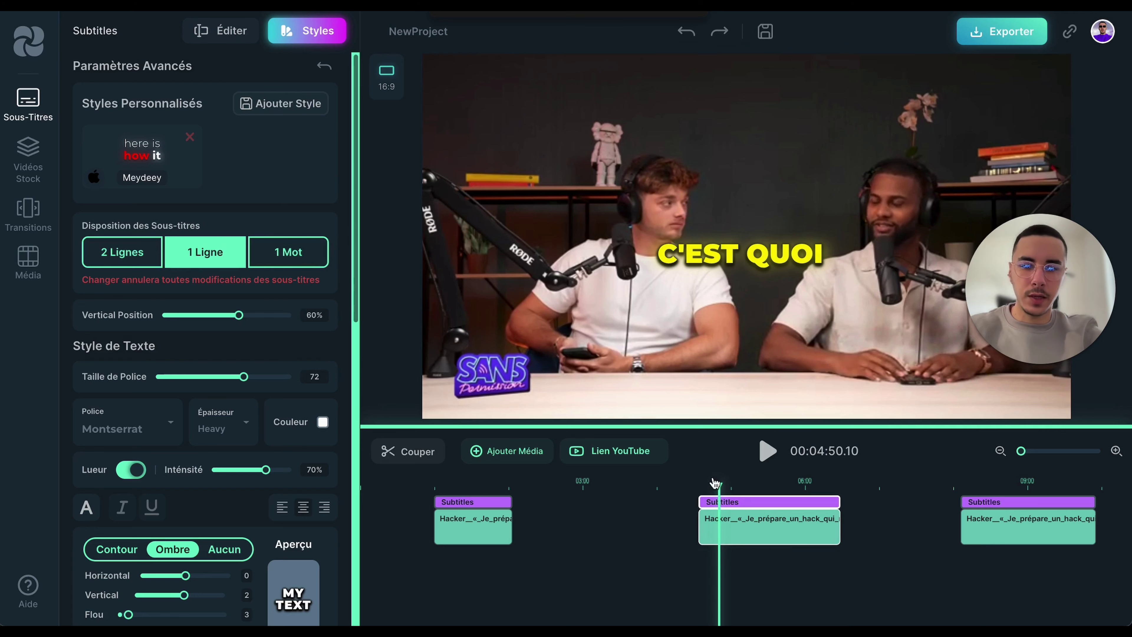
left_click(703, 485)
left_click(765, 453)
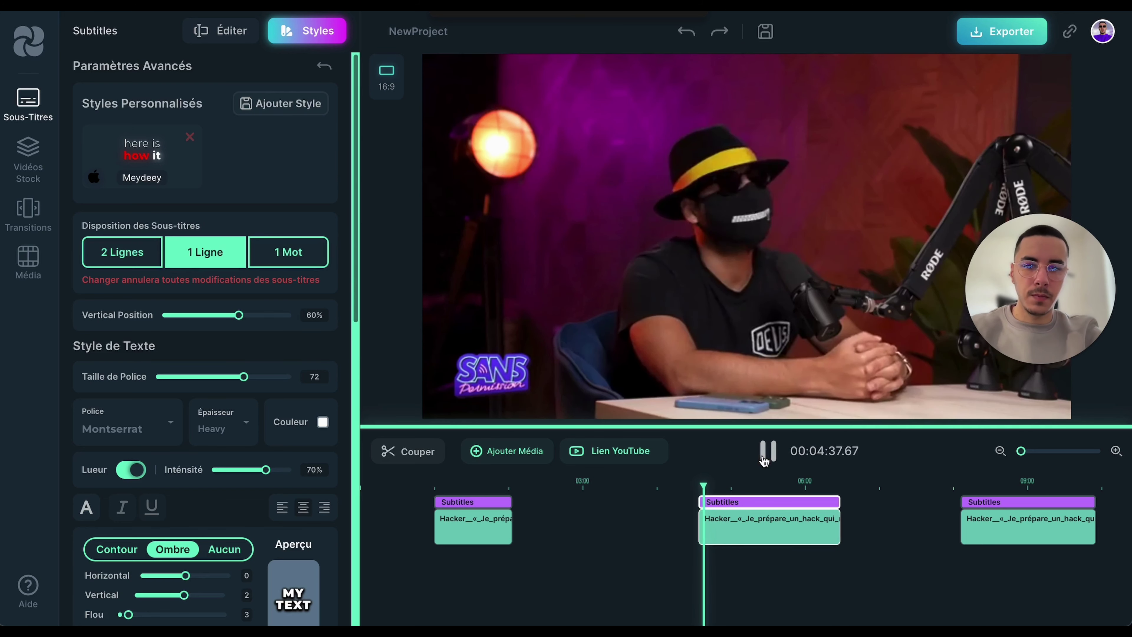
left_click(766, 455)
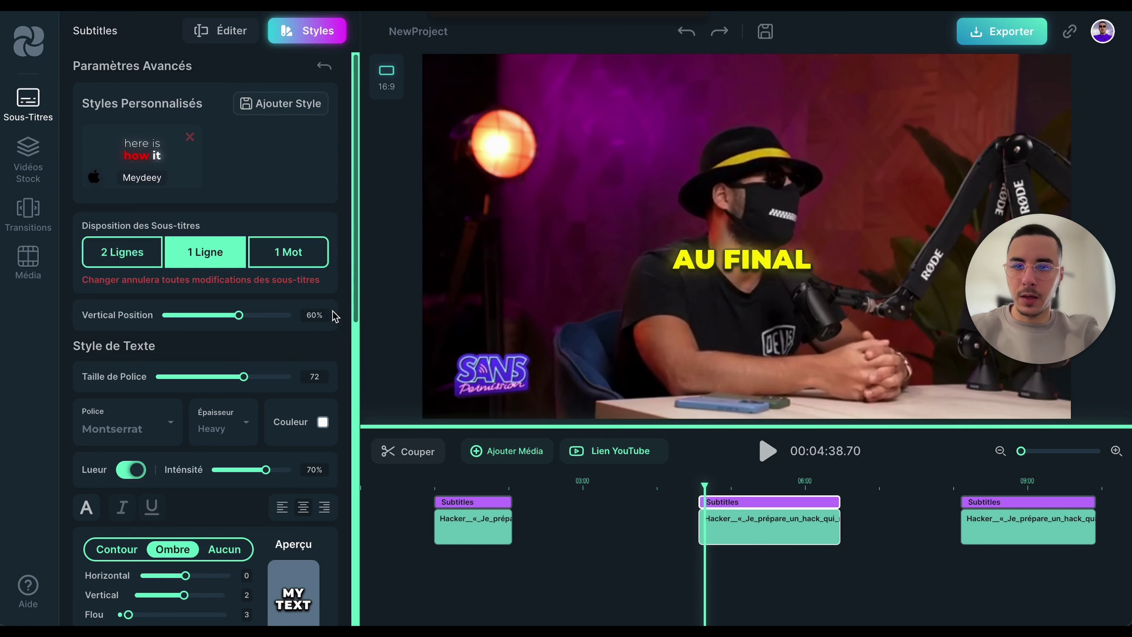
Set the subtitle layout to 1 Mot and preview the word-by-word subtitles up to about 4:42
left_click(284, 252)
left_click(768, 452)
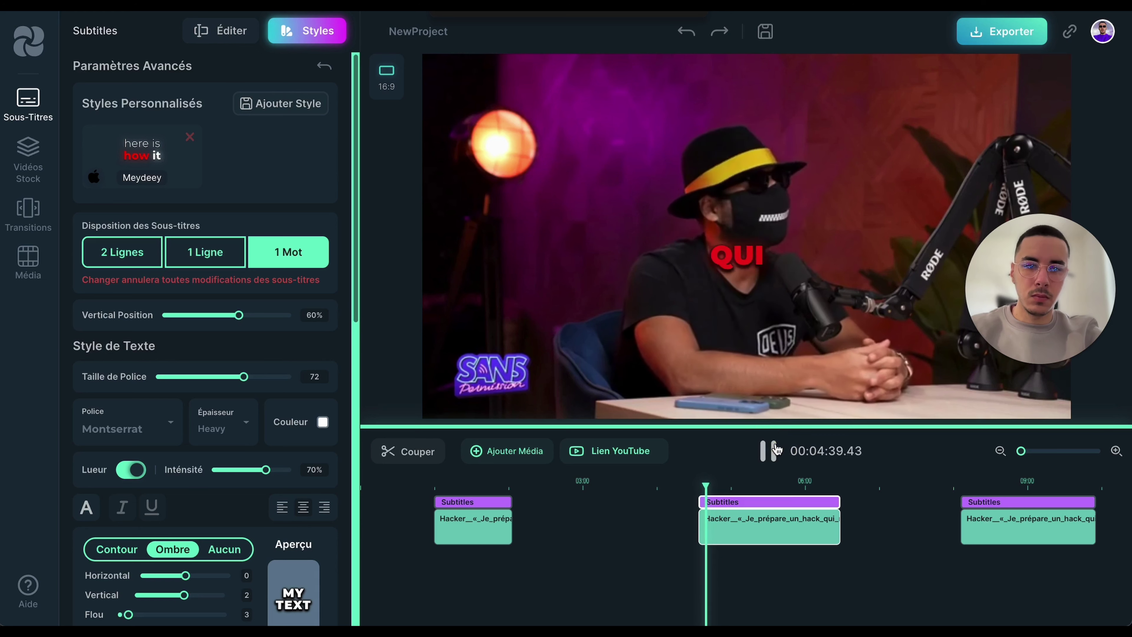
left_click(775, 451)
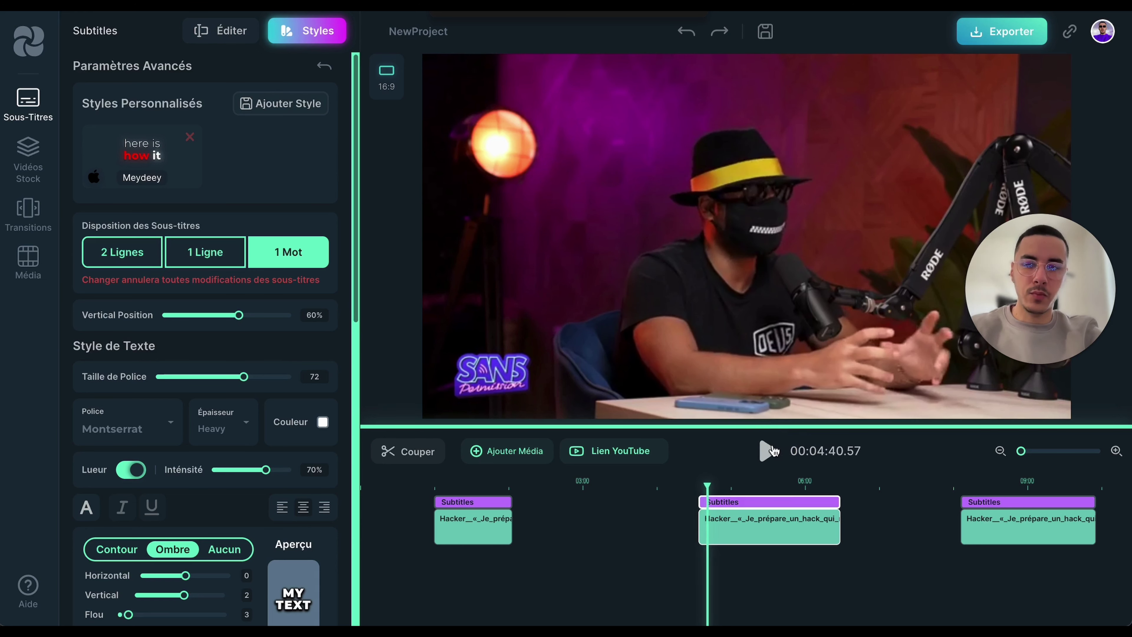
left_click(767, 452)
Set the subtitle layout to 2 Lignes, with a vertical position of 93% and a font size of 61
left_click(123, 254)
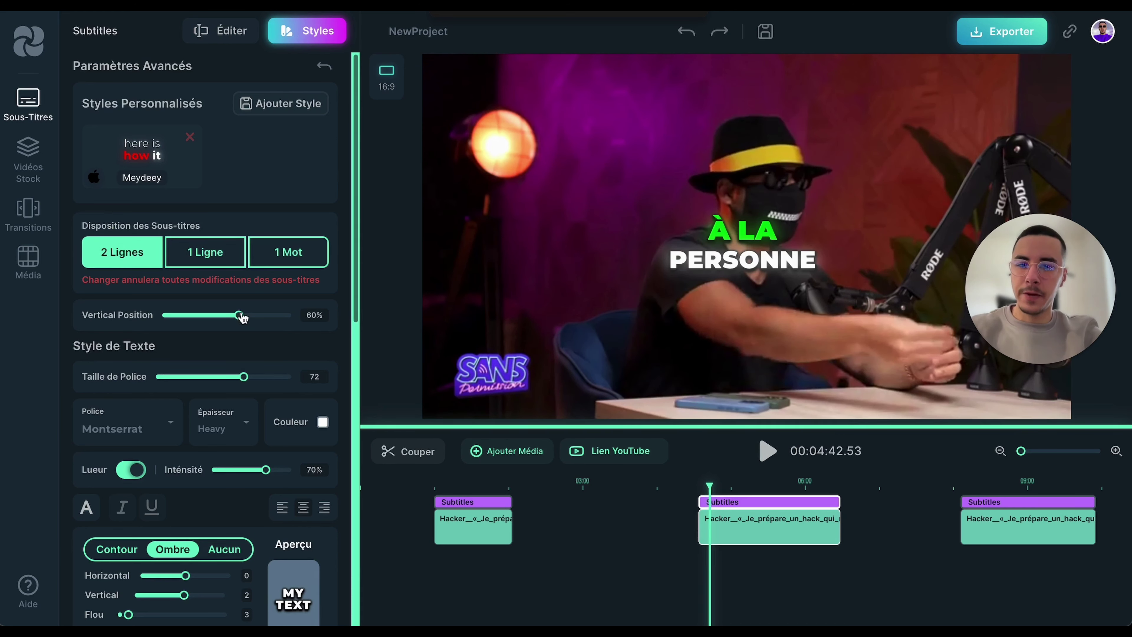
left_click_drag(242, 317, 280, 322)
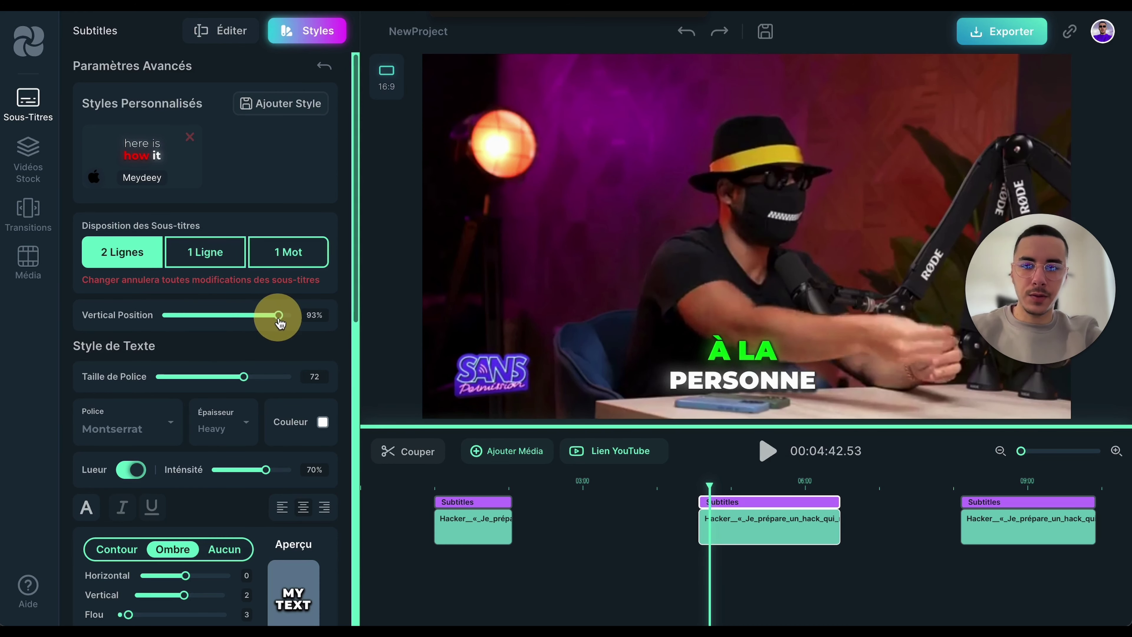
left_click_drag(253, 379, 227, 368)
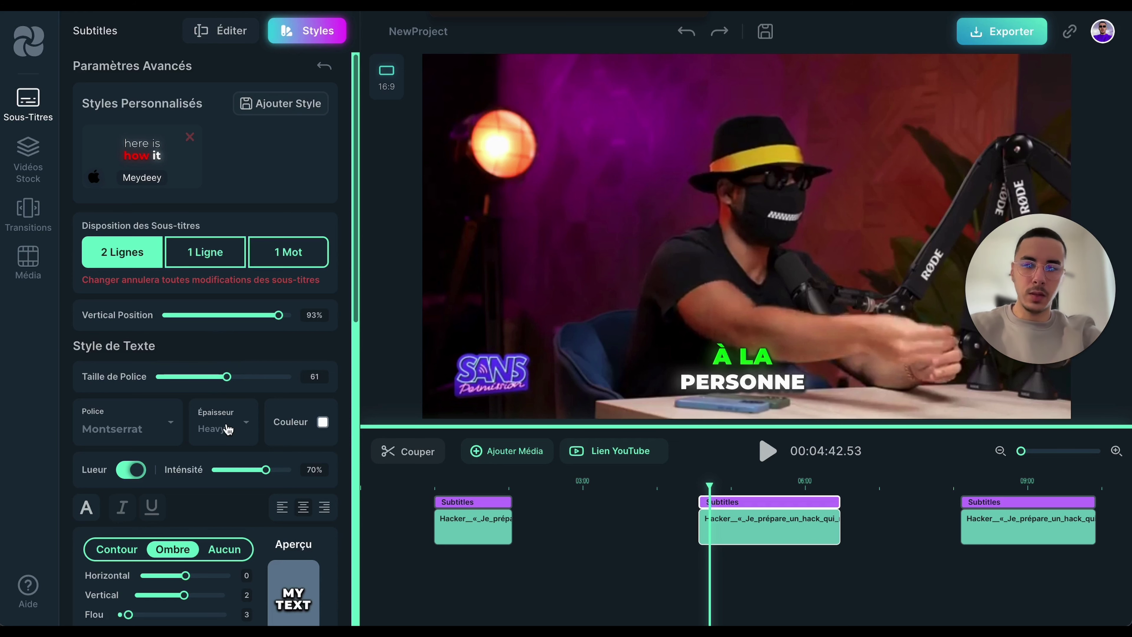
Try italic and underline formatting on the subtitle text
scroll(164, 388, "down", 3)
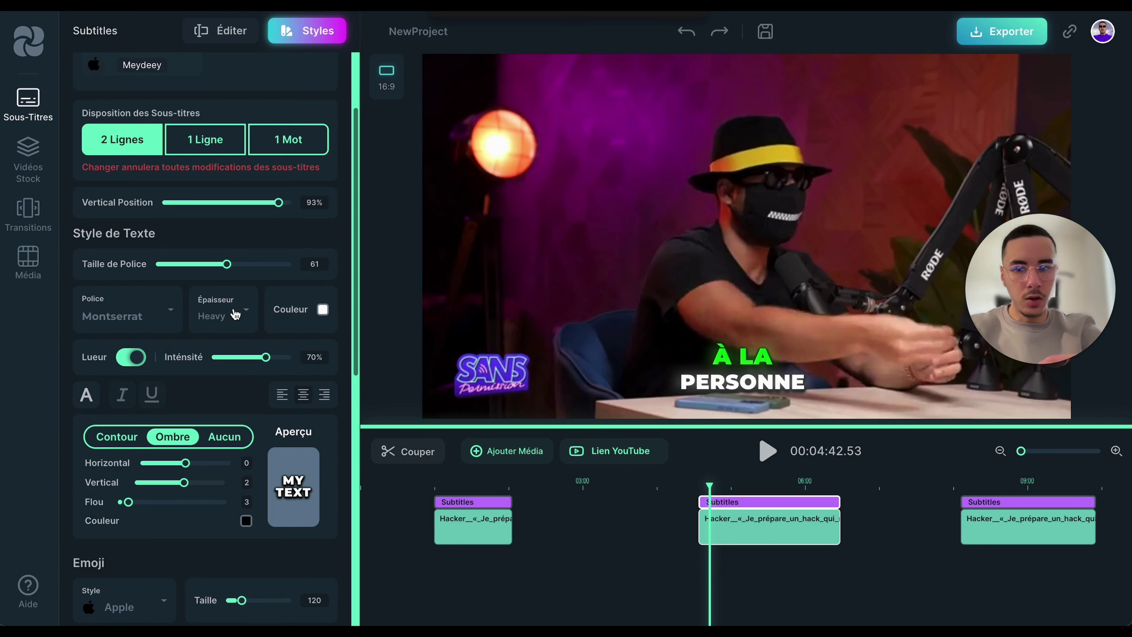
left_click(121, 394)
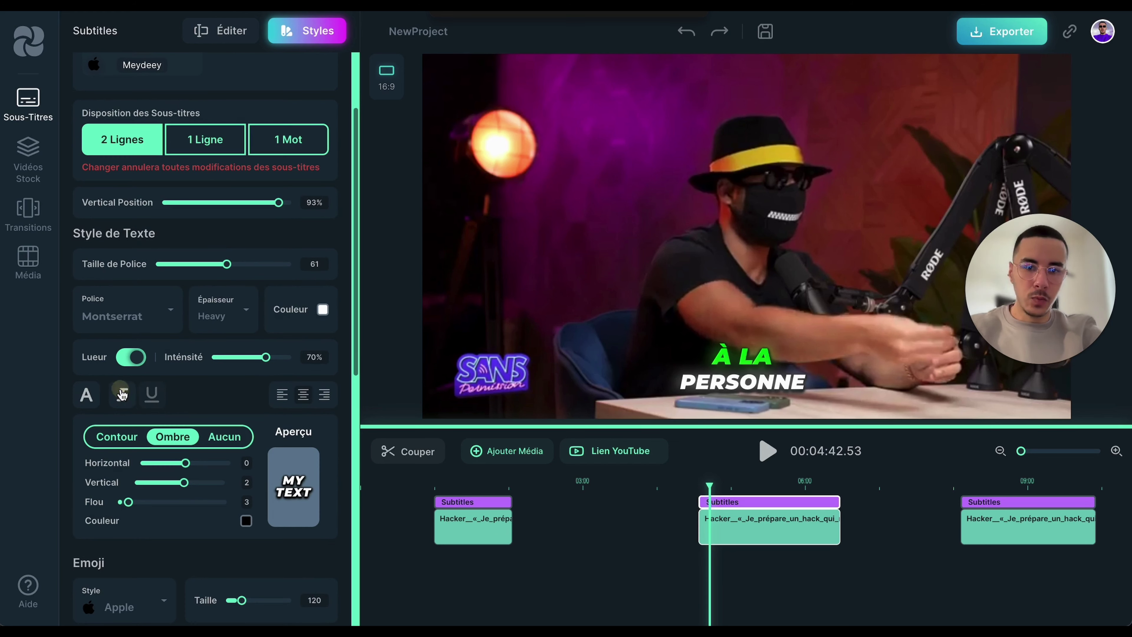
left_click(121, 393)
left_click(152, 393)
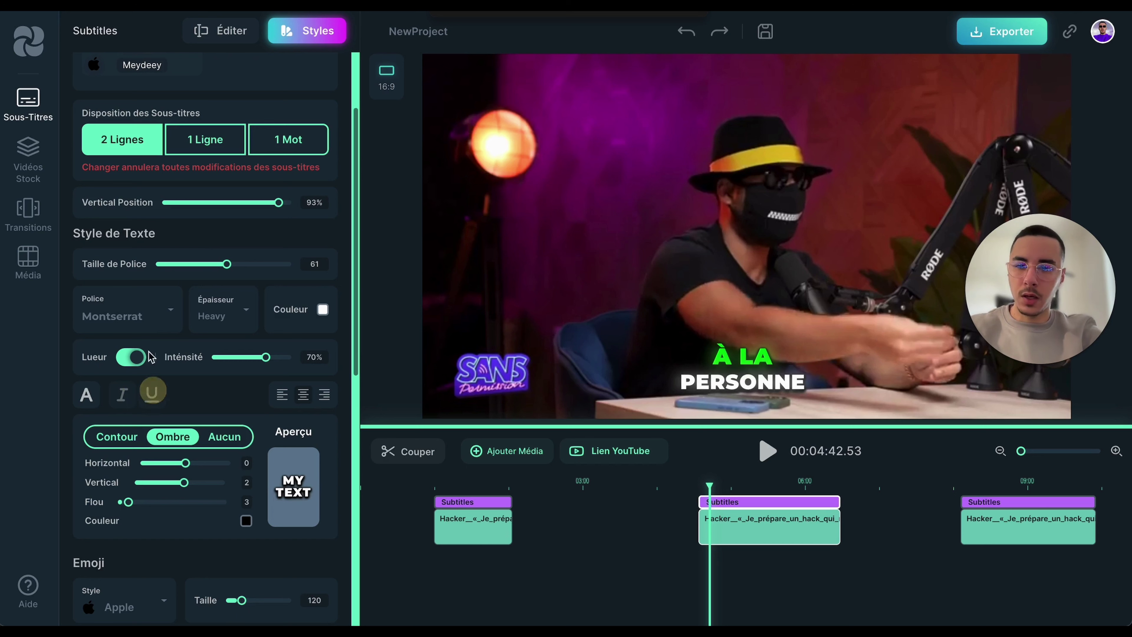
Set the subtitle glow intensity to 100% and check the list of available fonts
left_click(133, 359)
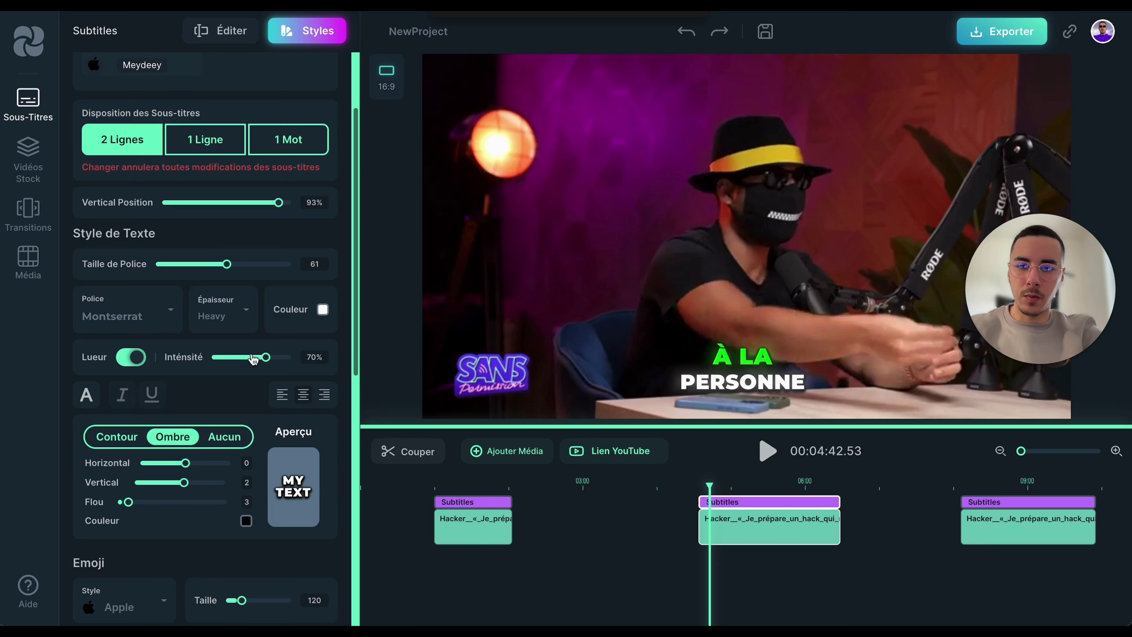
left_click_drag(266, 360, 336, 362)
left_click(117, 318)
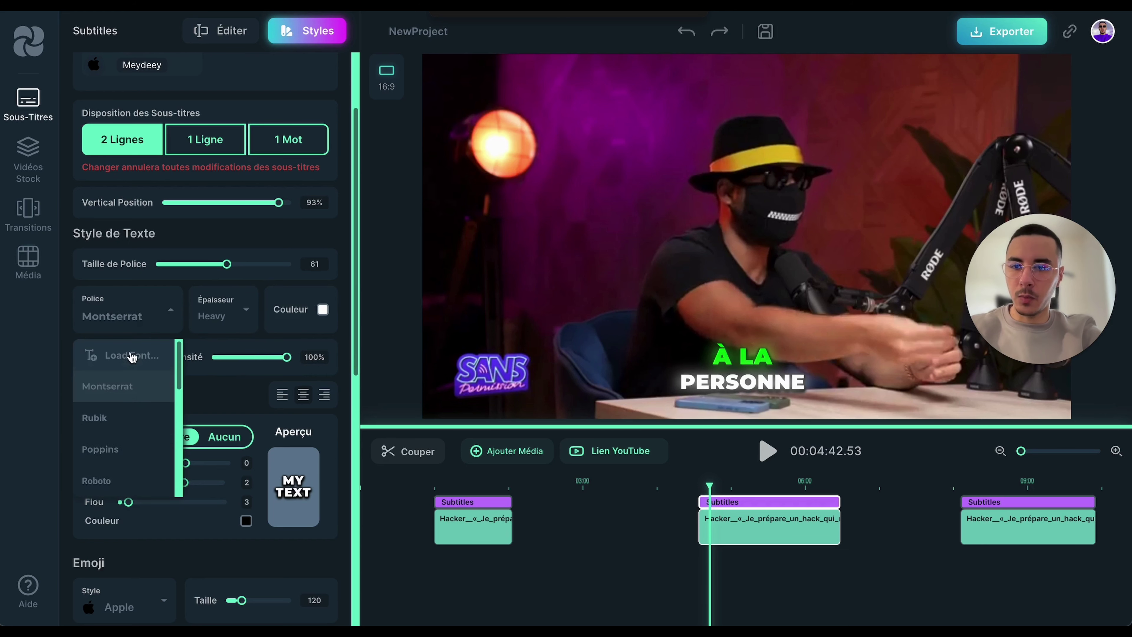
left_click(42, 363)
Try the Light and Normal font thicknesses on the subtitles and return to Heavy
left_click(211, 332)
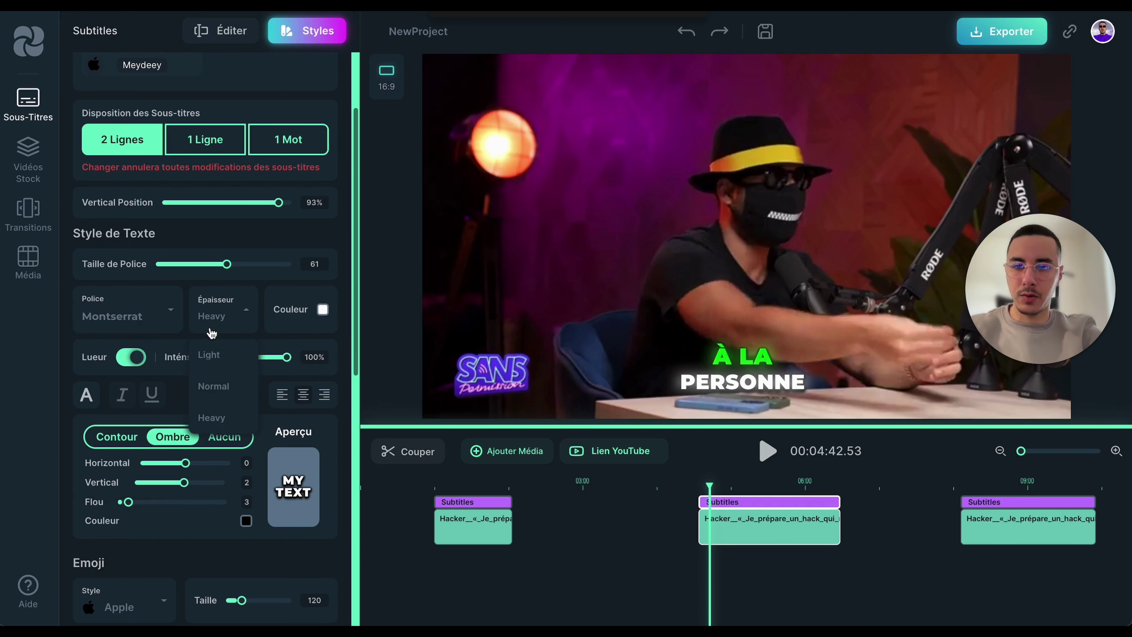
left_click(223, 356)
left_click(225, 323)
left_click(225, 387)
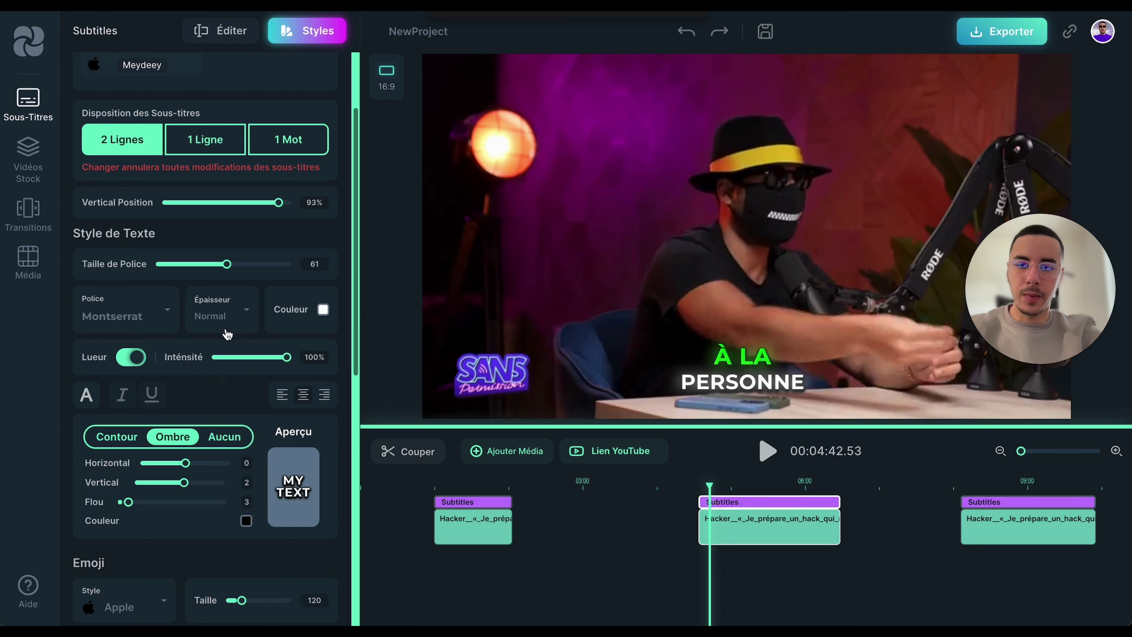
left_click(225, 315)
left_click(217, 418)
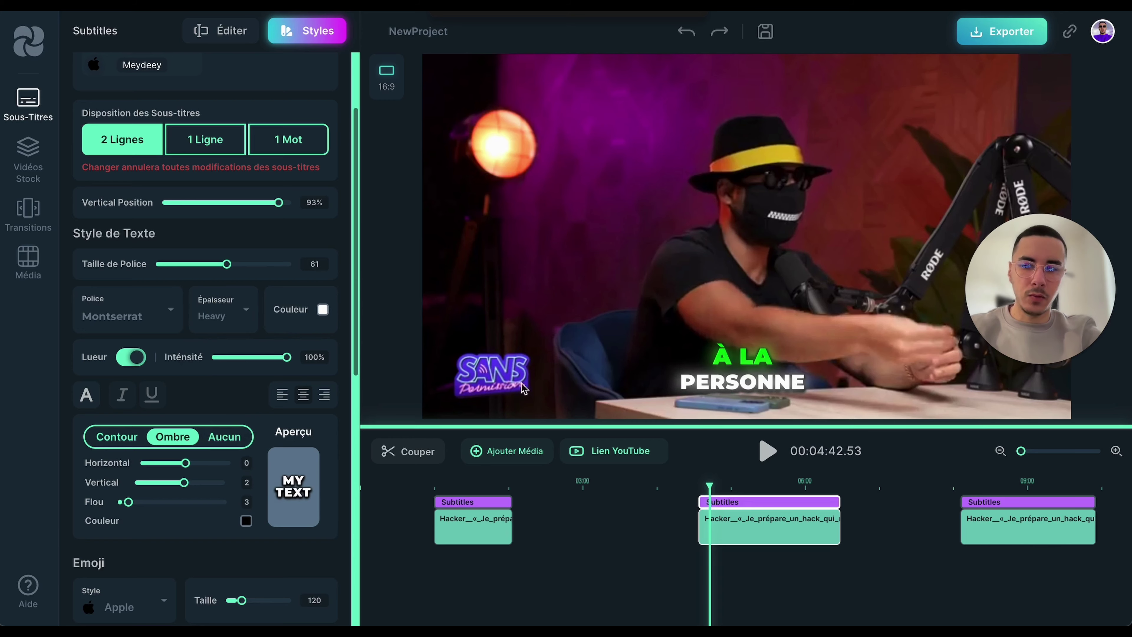
Make the subtitle text italic
scroll(200, 298, "down", 4)
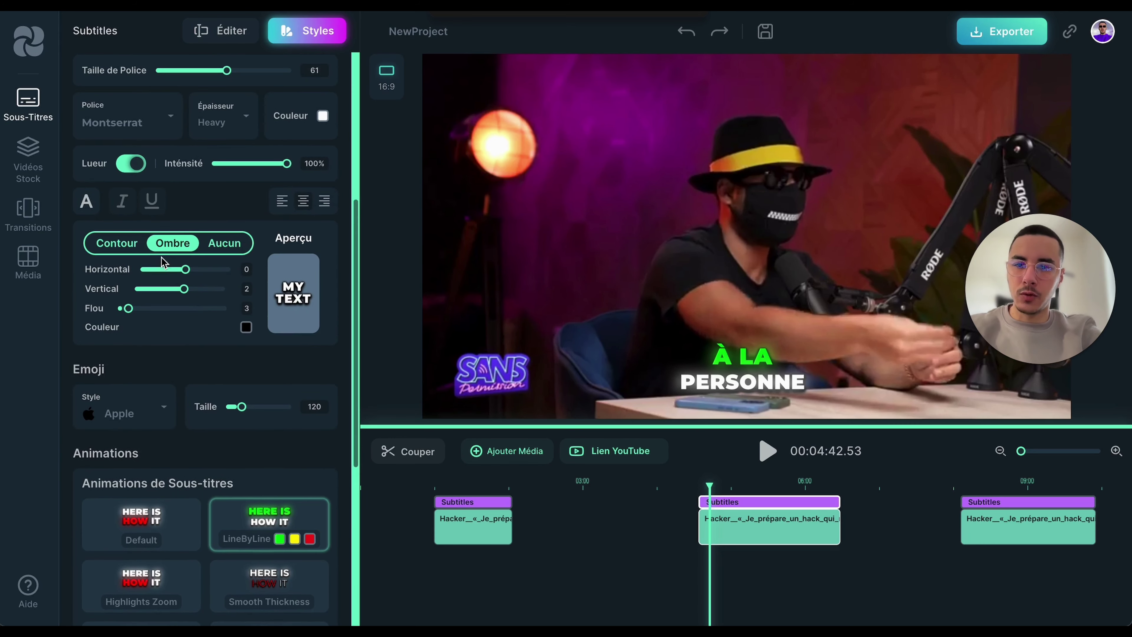
left_click(125, 201)
Try the Microsoft GIF emoji style and preview the clip up to about 4:46
scroll(143, 405, "down", 5)
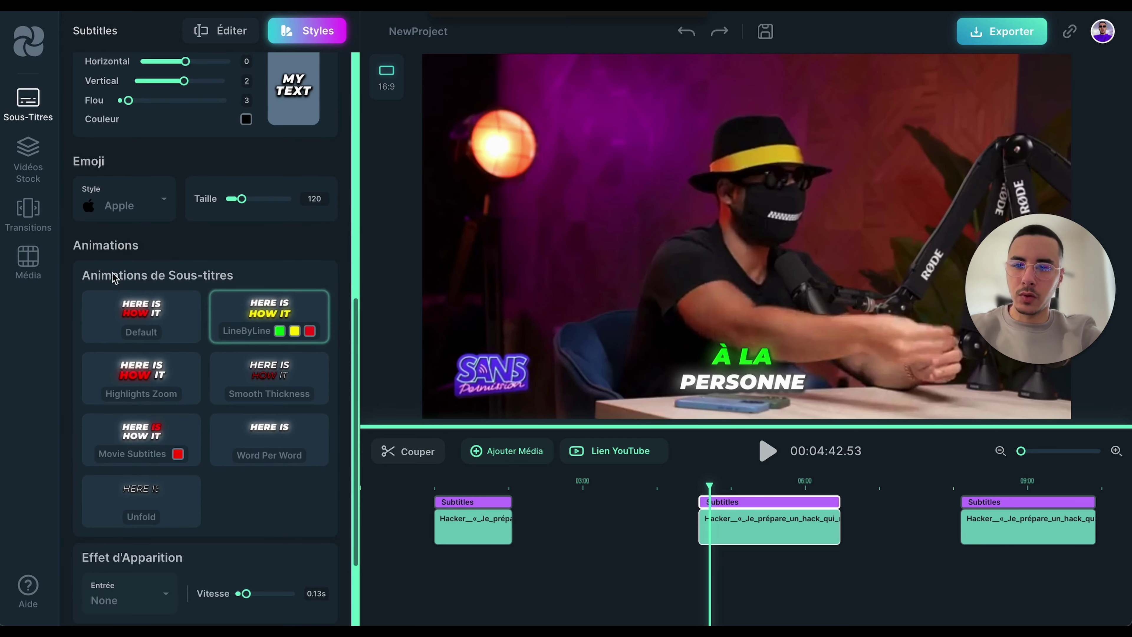
left_click(118, 206)
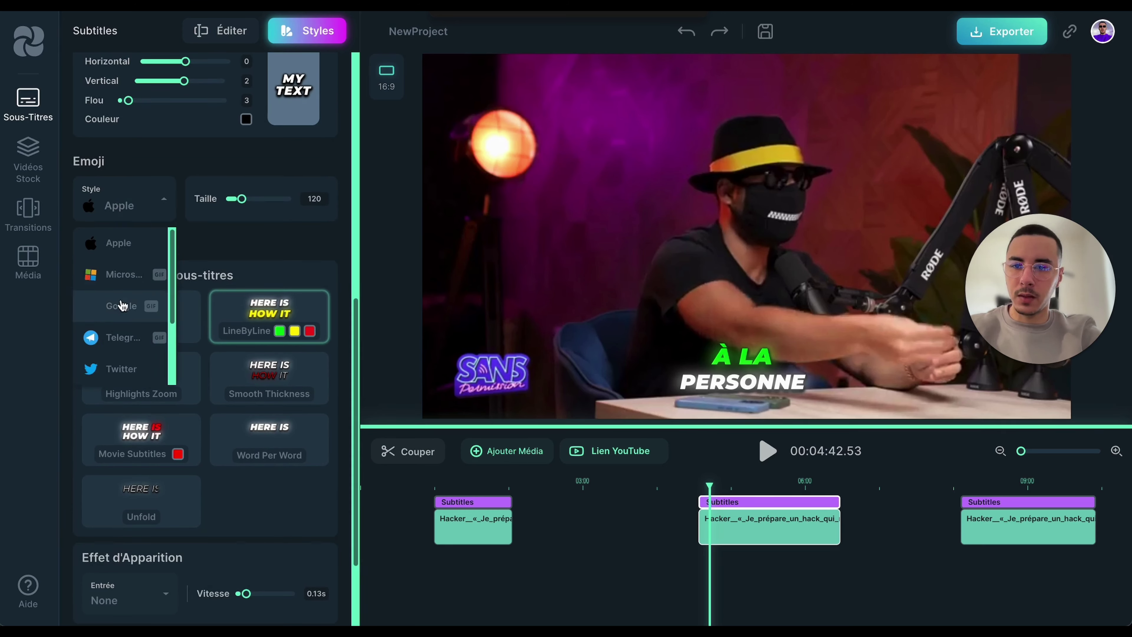
scroll(123, 303, "up", 1)
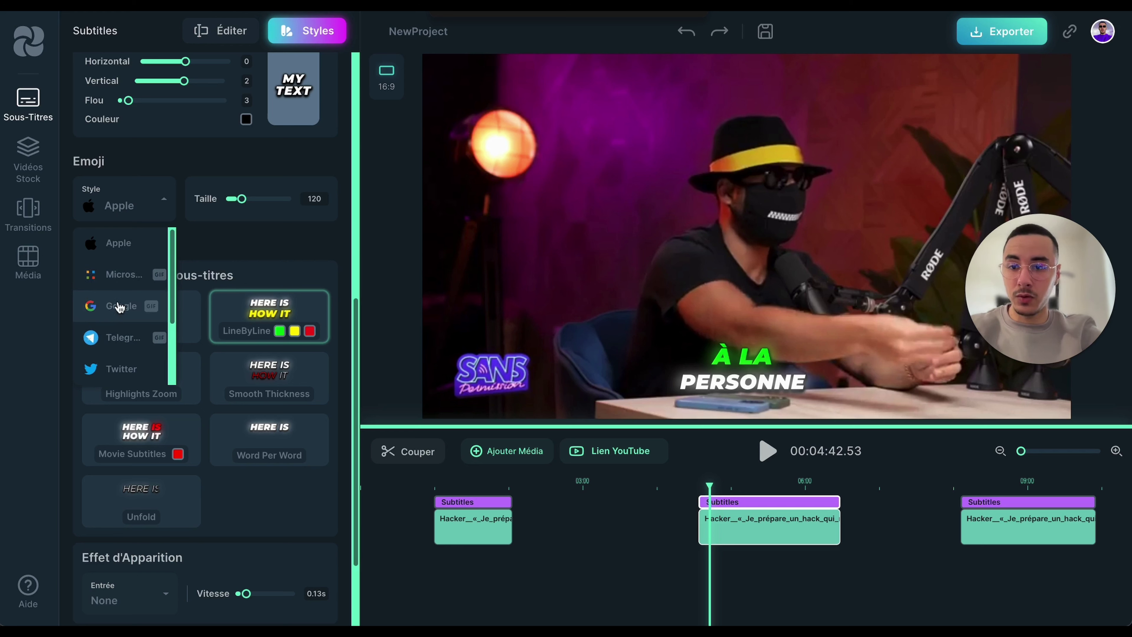
left_click(123, 273)
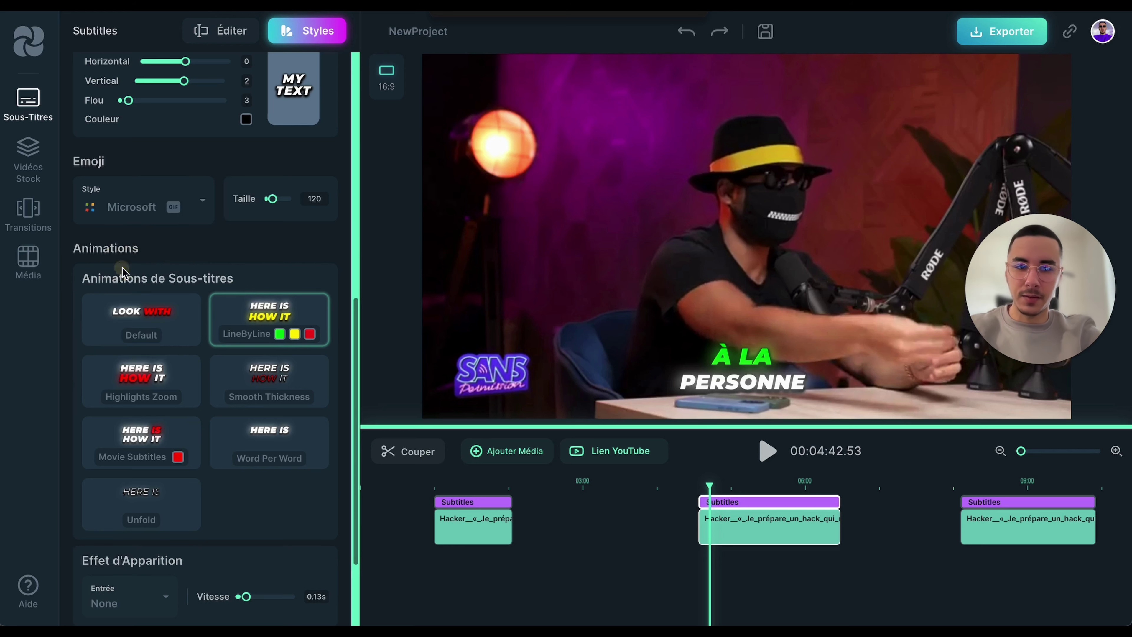
left_click(770, 451)
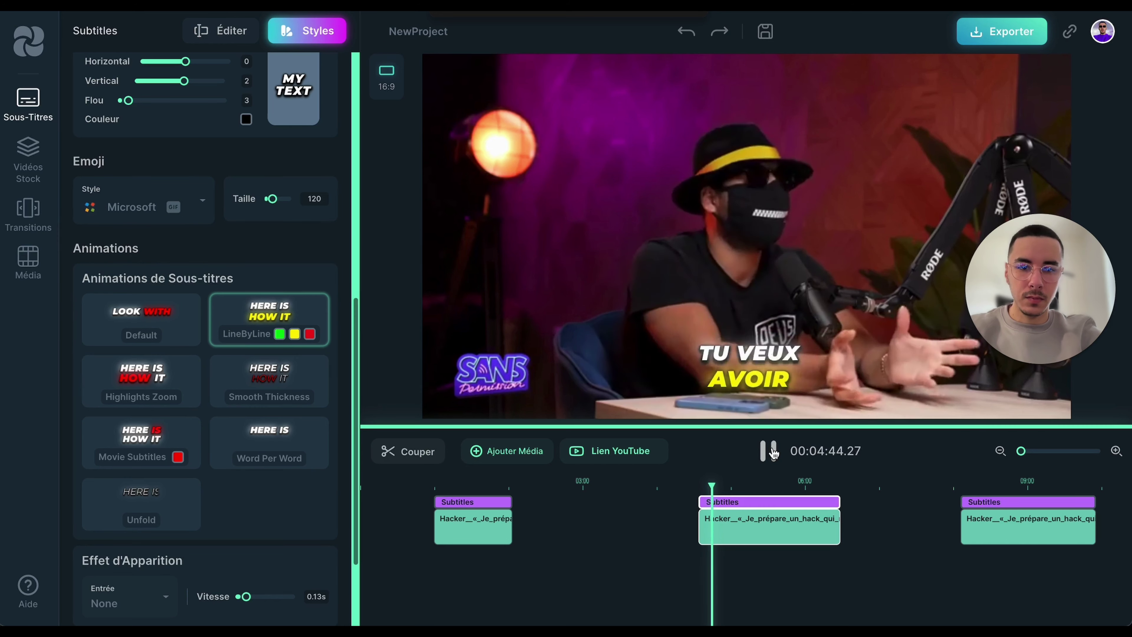
left_click(774, 453)
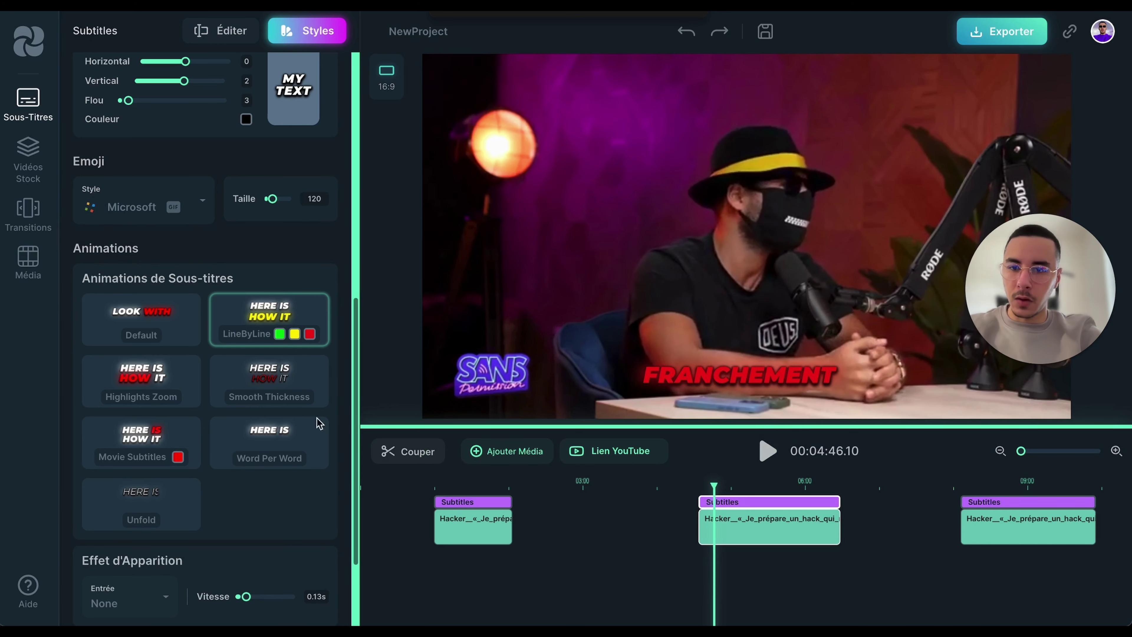
Try the static Google emoji style and preview the clip up to about 4:47
left_click(134, 207)
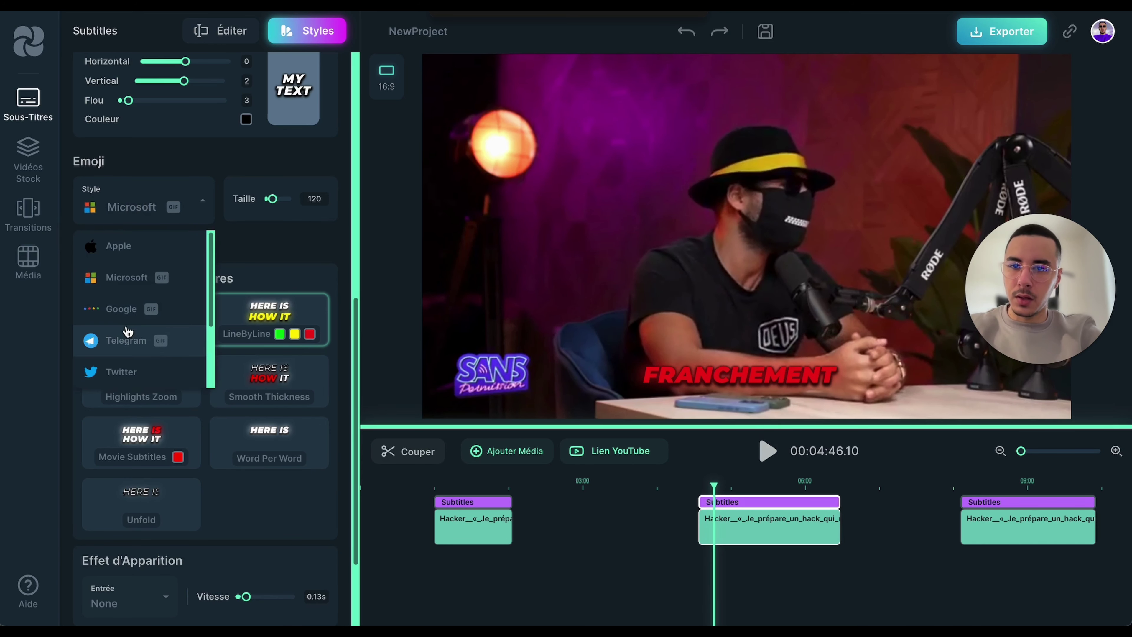
scroll(134, 330, "down", 1)
scroll(154, 318, "down", 1)
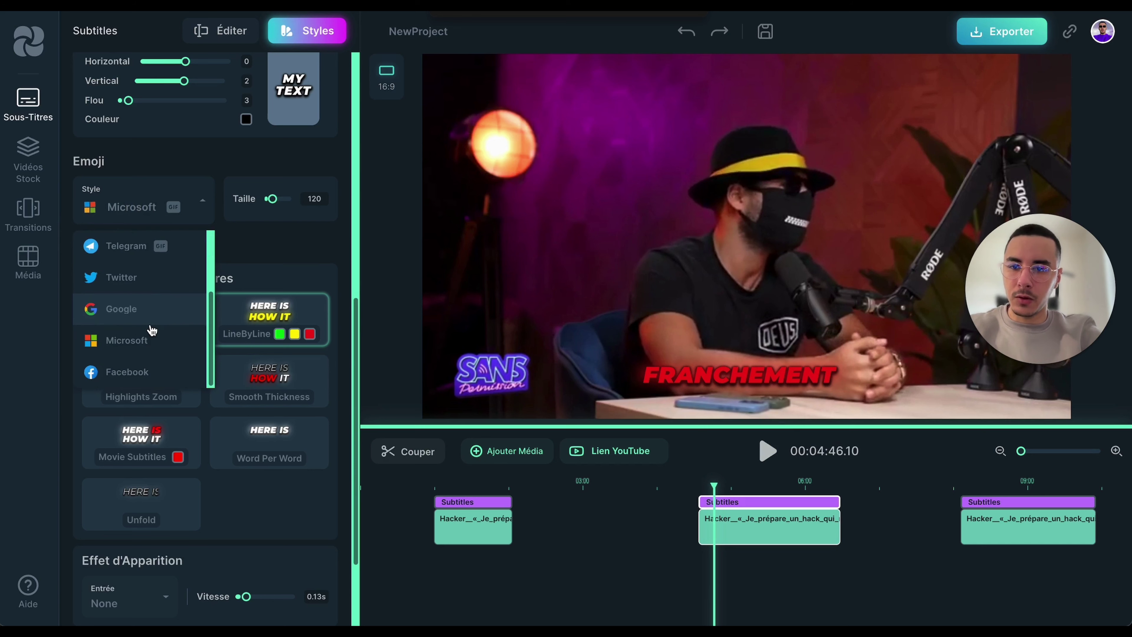
left_click(133, 312)
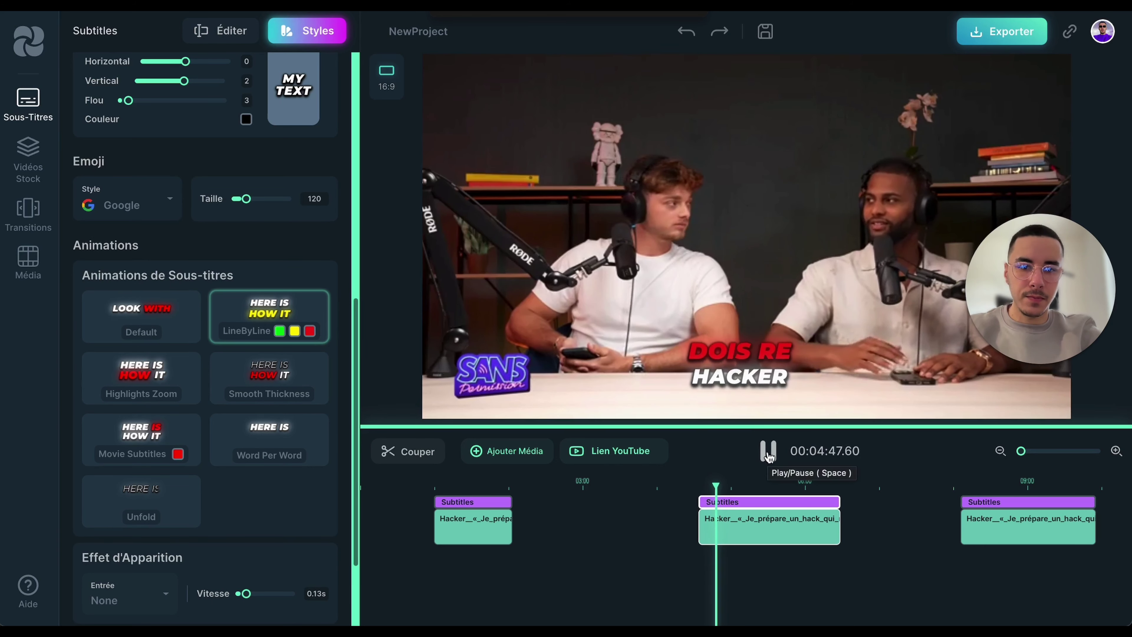
left_click(766, 450)
Try the Twitter emoji style and preview the clip up to about 4:49
left_click(135, 210)
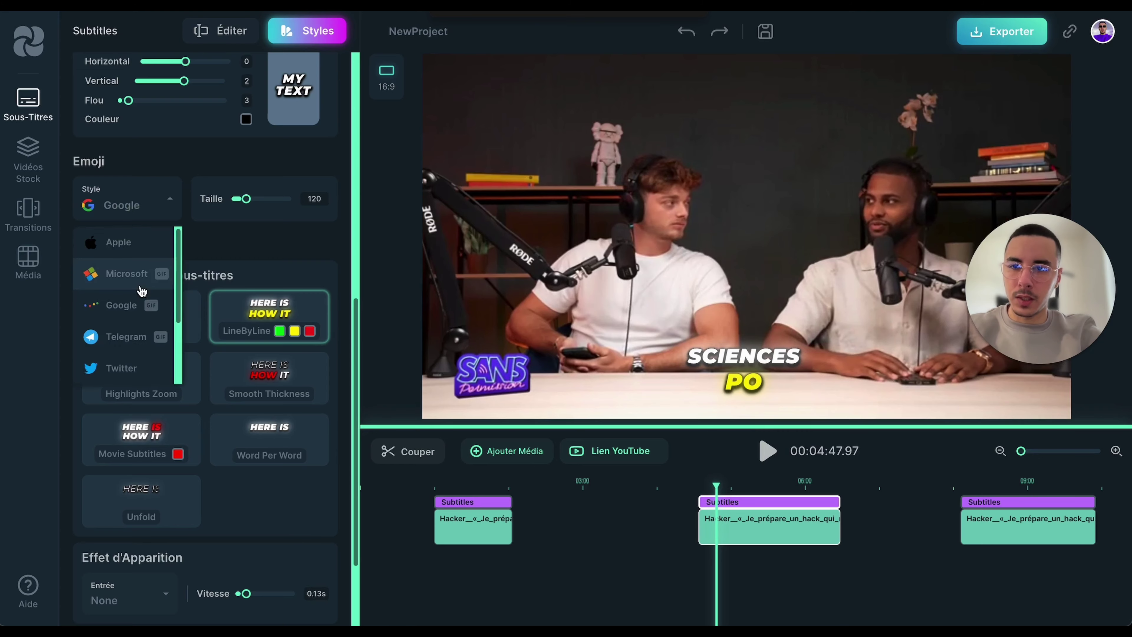
scroll(111, 357, "up", 10)
scroll(84, 445, "down", 11)
scroll(111, 259, "down", 3)
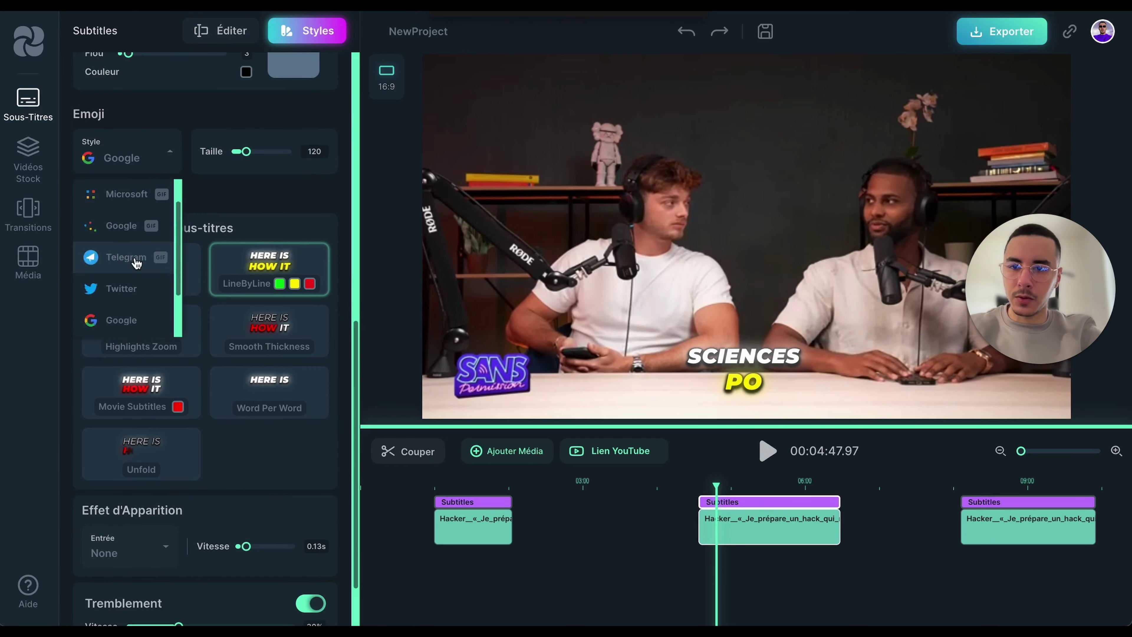
scroll(128, 243, "up", 2)
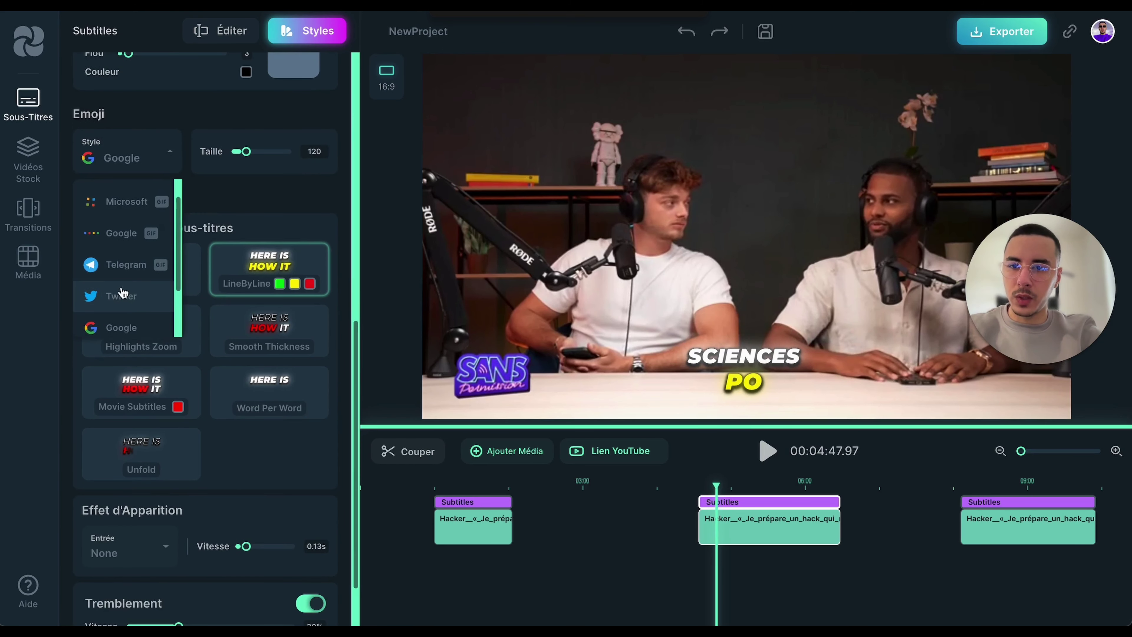
left_click(121, 294)
left_click(670, 529)
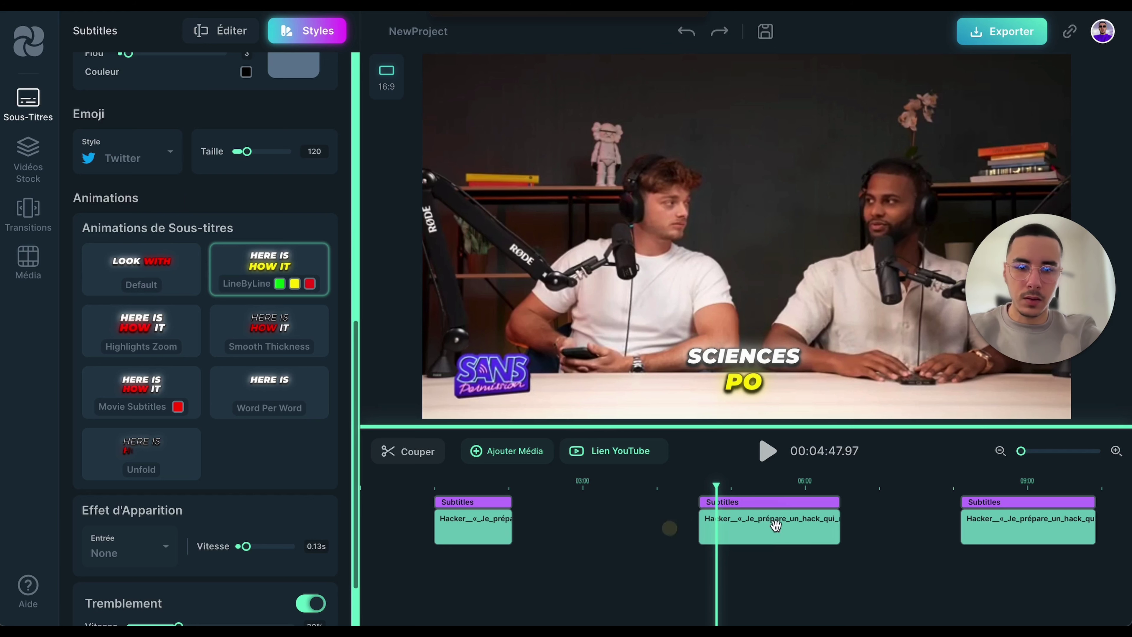
left_click(767, 451)
left_click(617, 415)
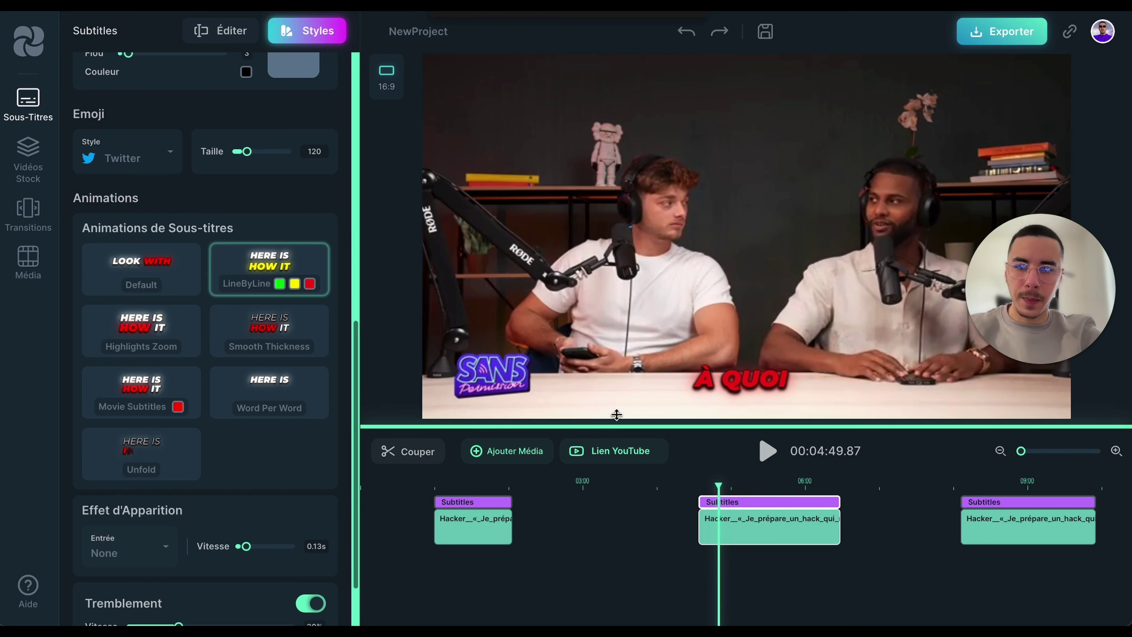
Try the Apple emoji style for the subtitles
scroll(239, 396, "down", 2)
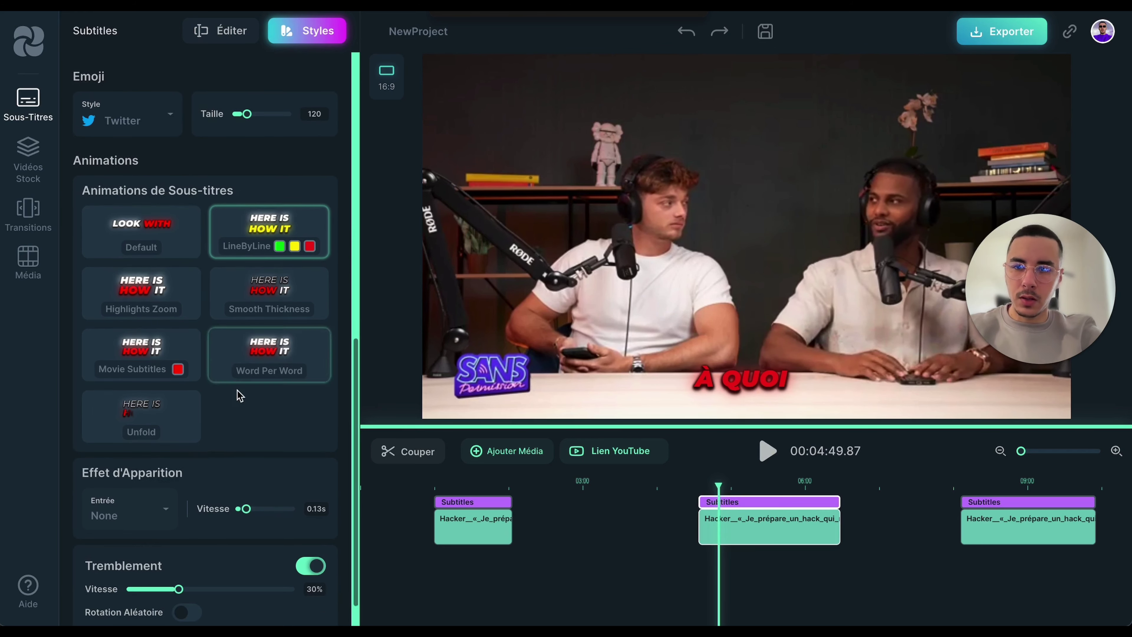
left_click(103, 114)
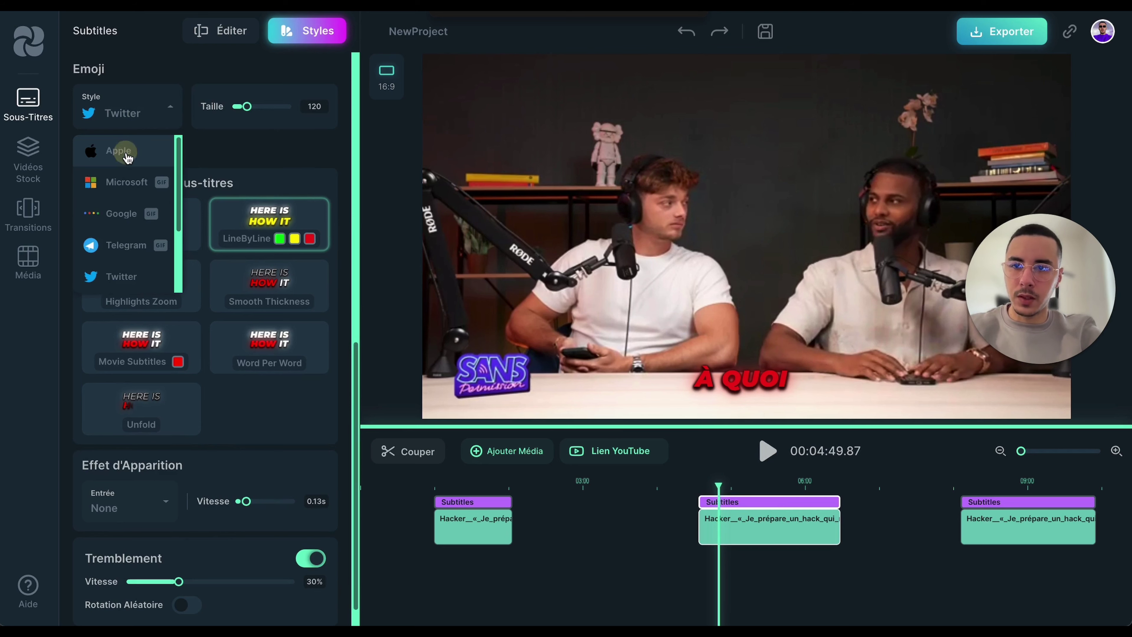
left_click(126, 155)
Set the emoji style to the GIF version of Google with a size of 168
left_click(127, 93)
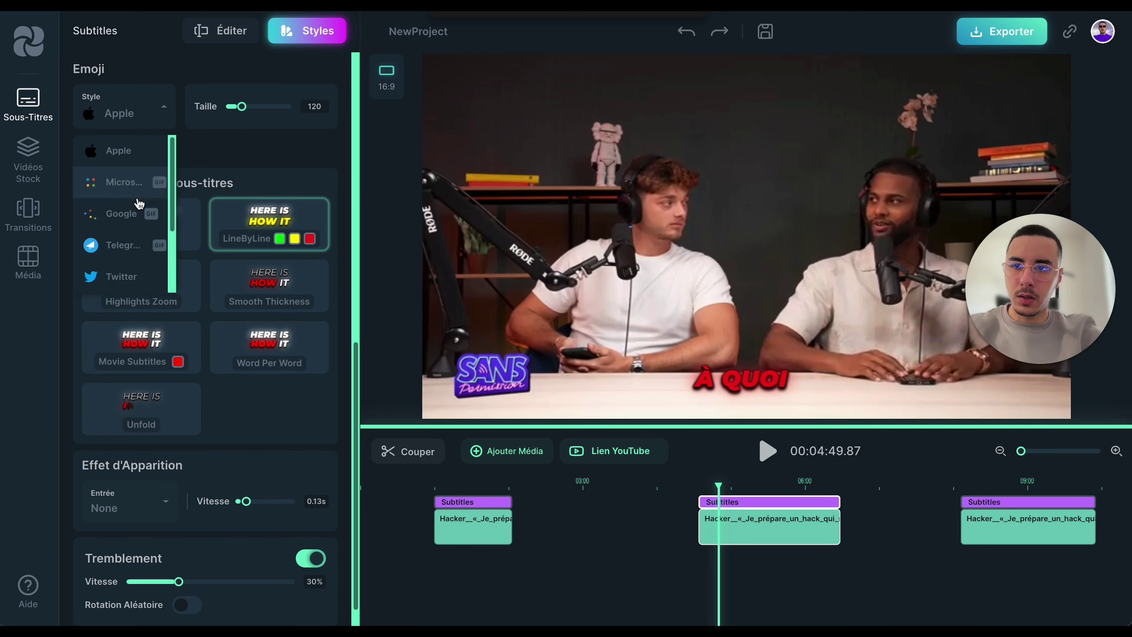
left_click(129, 221)
left_click(222, 186)
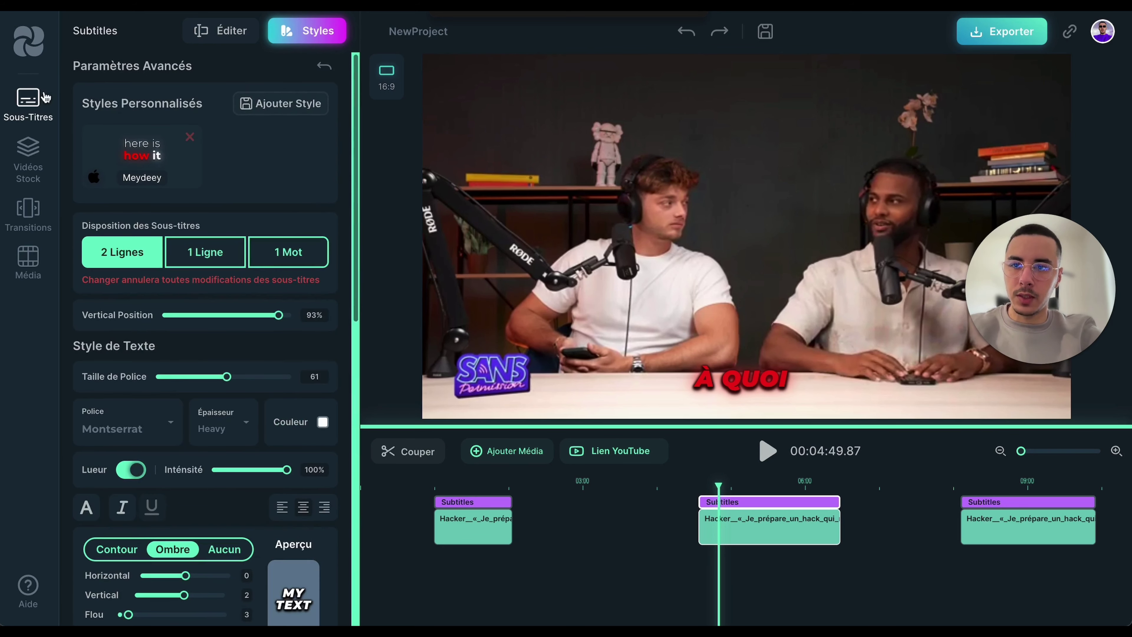
scroll(243, 347, "down", 10)
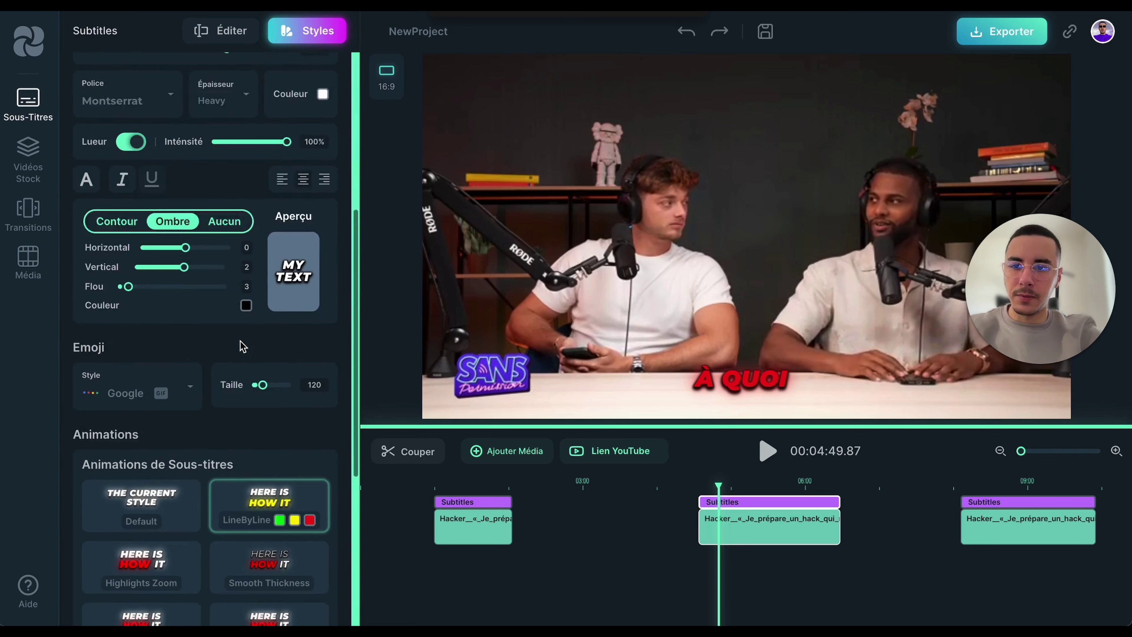
left_click_drag(263, 171, 269, 176)
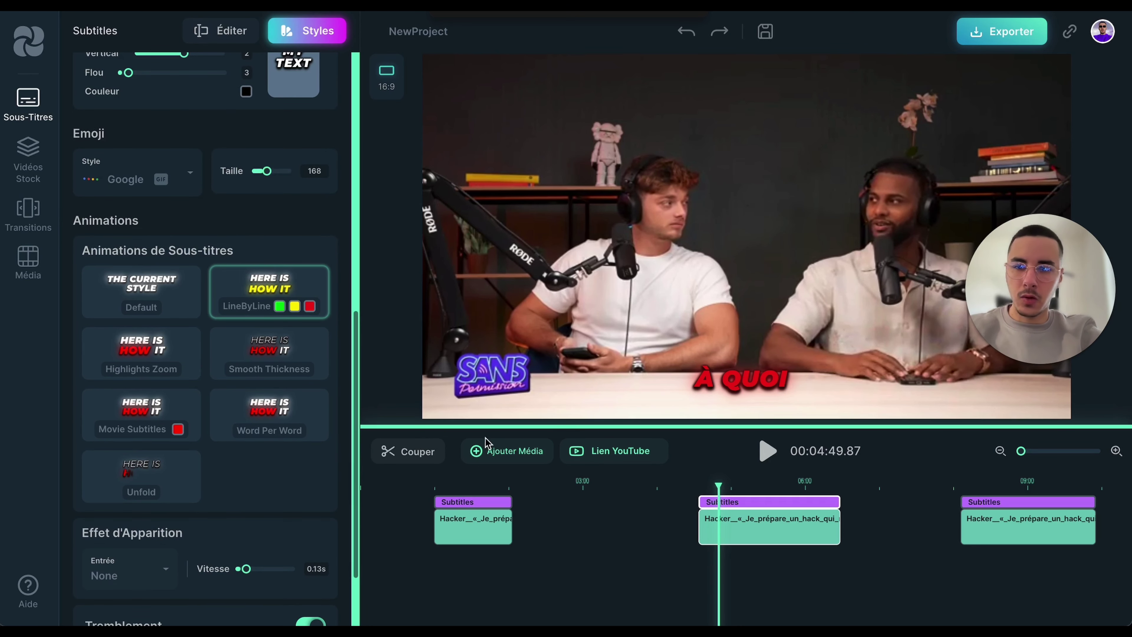
Preview the subtitles with the Tremblement effect up to about 4:51
scroll(270, 465, "down", 2)
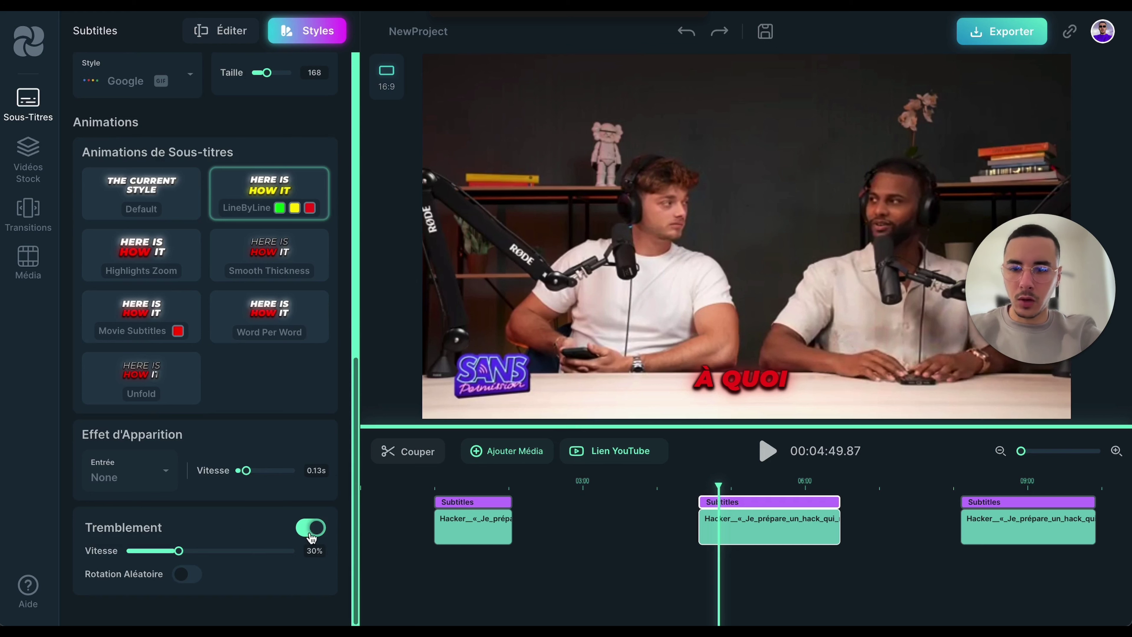
left_click(766, 452)
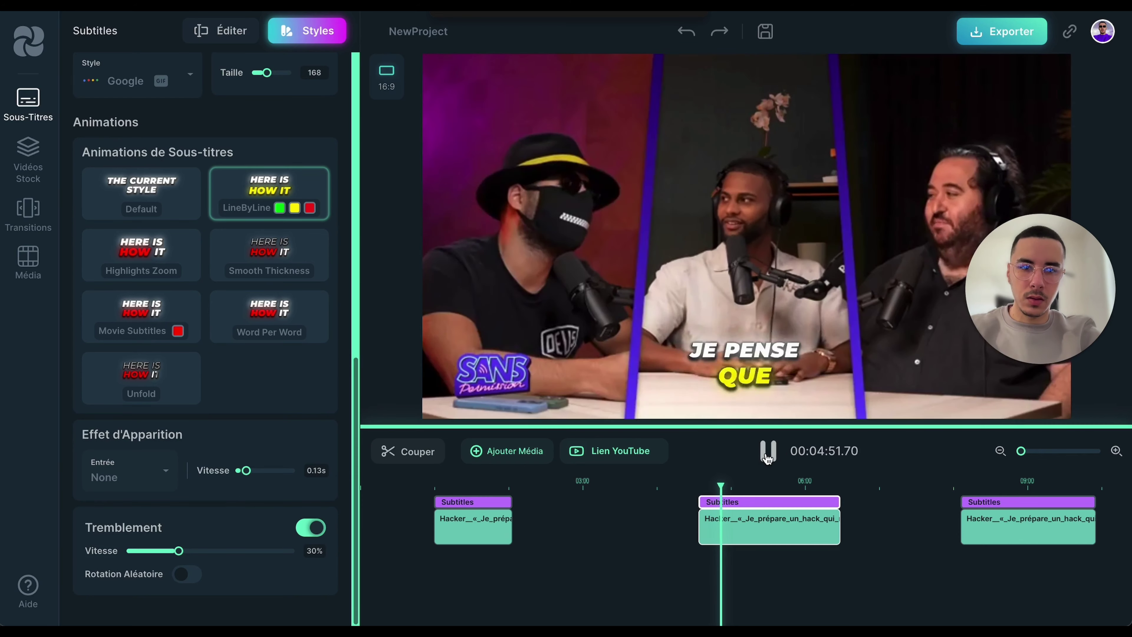
key("space")
Try a Tremblement speed of 100%, preview it up to about 4:57, and return the speed to 30%
left_click_drag(177, 552, 308, 545)
left_click(767, 452)
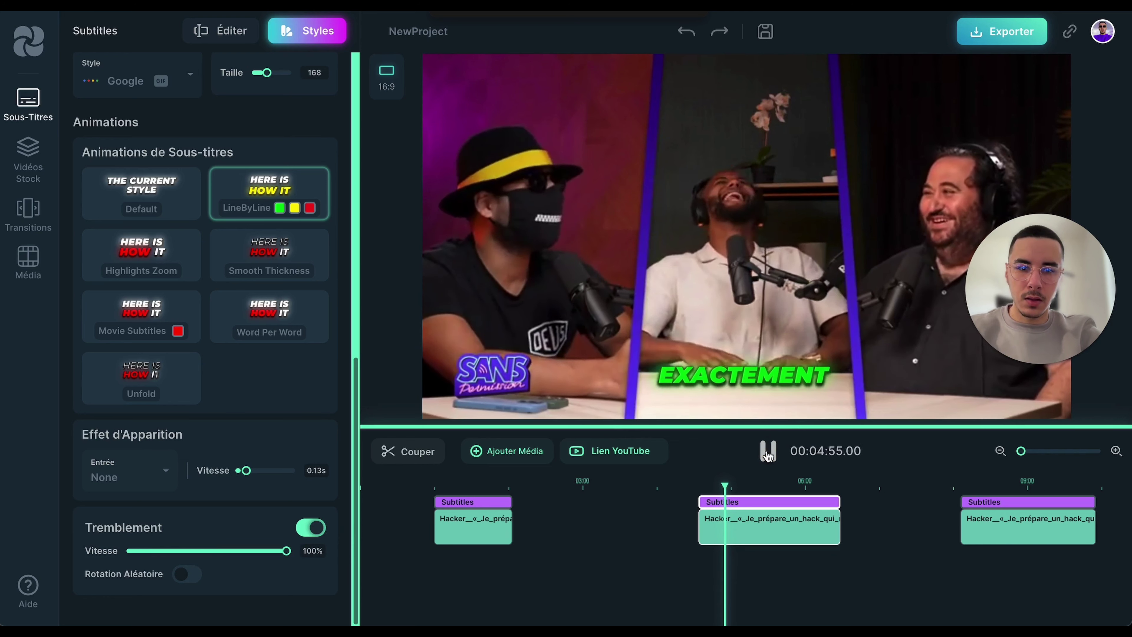
left_click(768, 451)
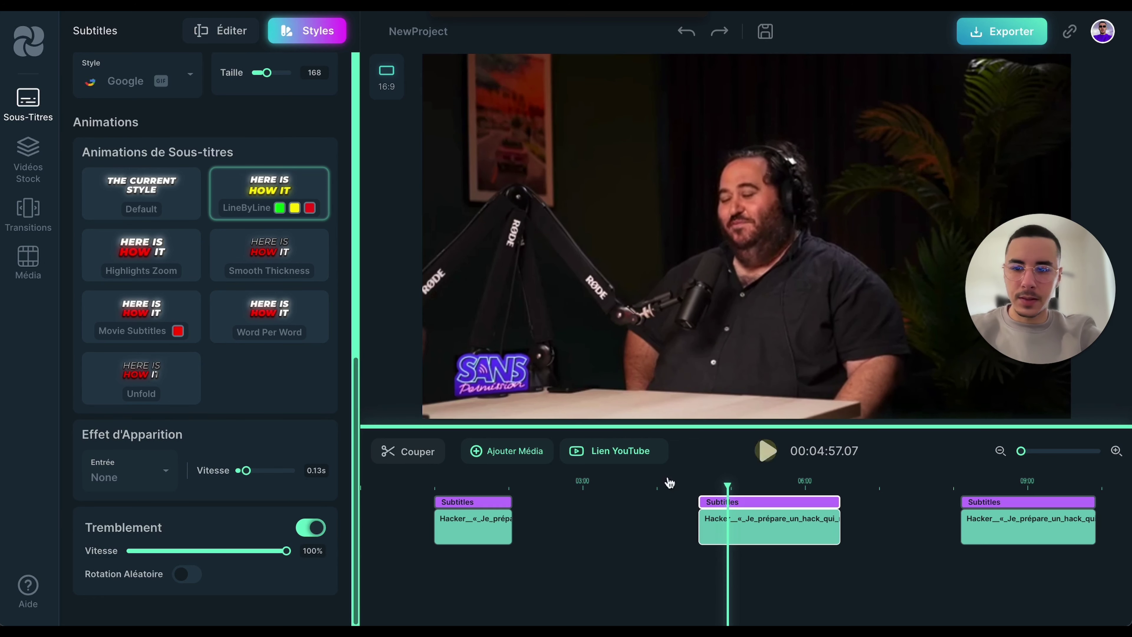
left_click_drag(288, 554, 191, 553)
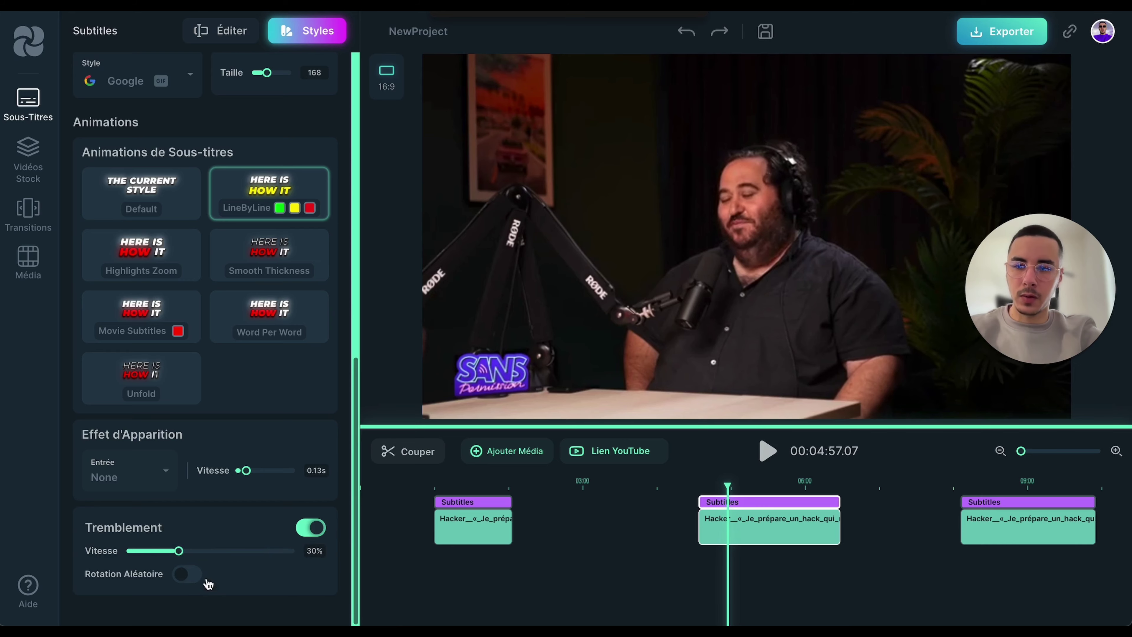
Set the subtitles' entrance effect to Shrink and preview it up to about 5:02
scroll(208, 583, "up", 10)
scroll(270, 393, "down", 10)
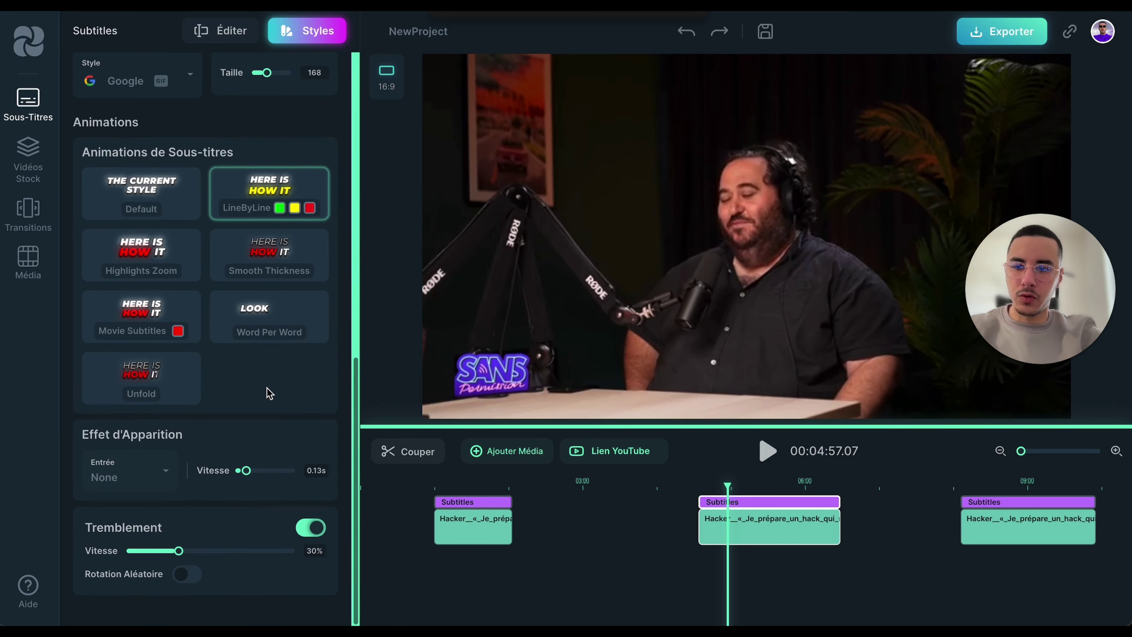
scroll(267, 388, "up", 1)
scroll(267, 387, "down", 1)
left_click(157, 483)
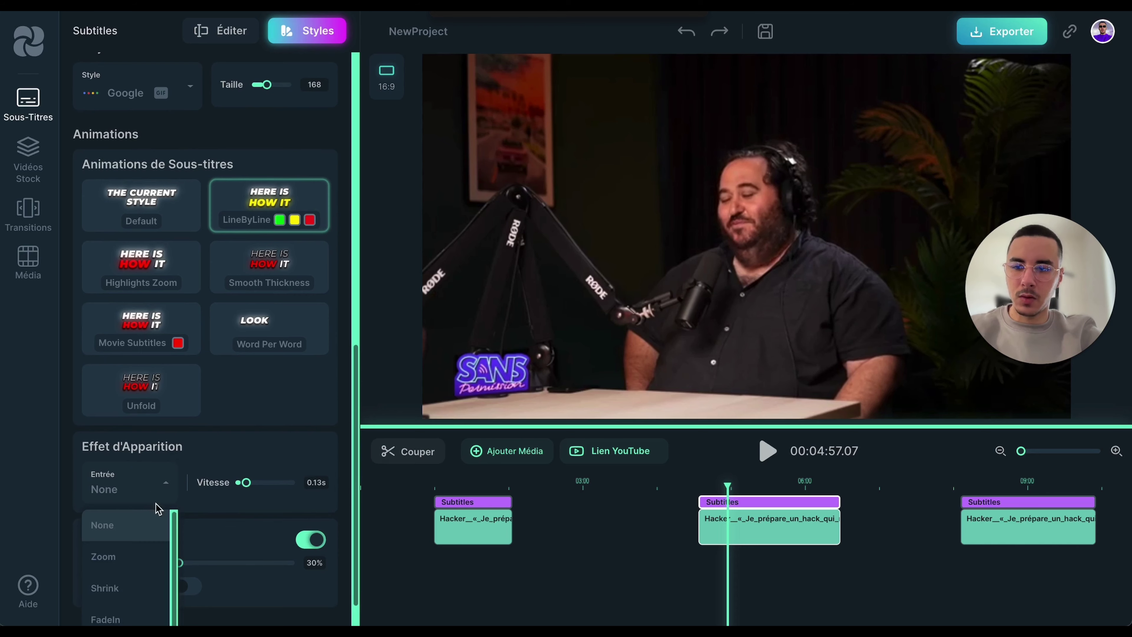
scroll(157, 506, "down", 1)
left_click(134, 545)
left_click(764, 454)
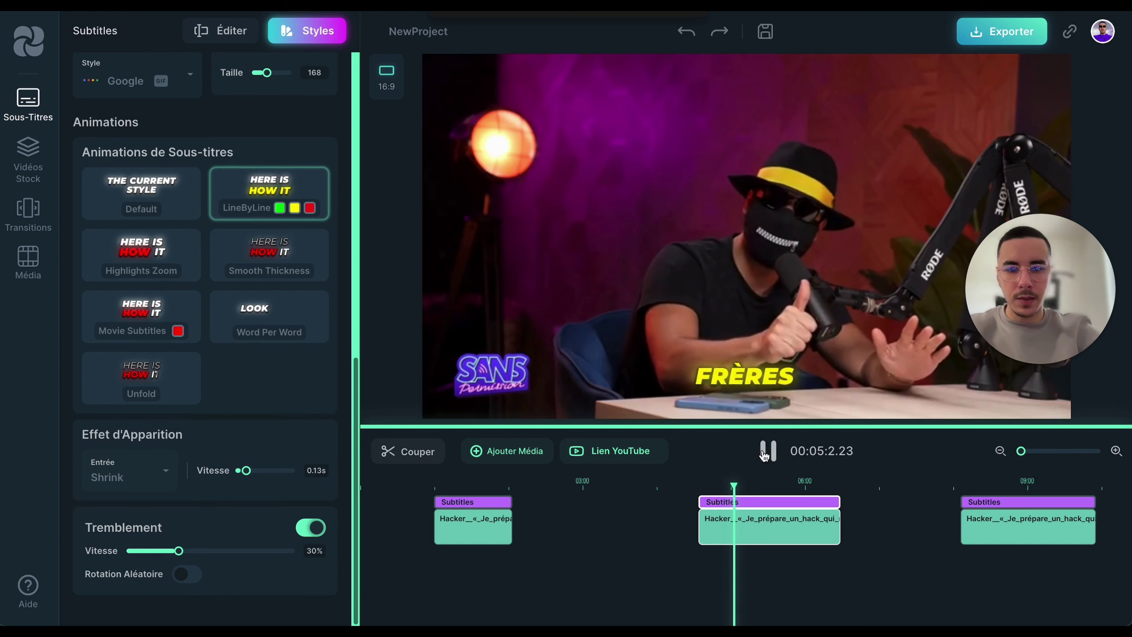
left_click(766, 452)
left_click(190, 320)
scroll(189, 320, "down", 7)
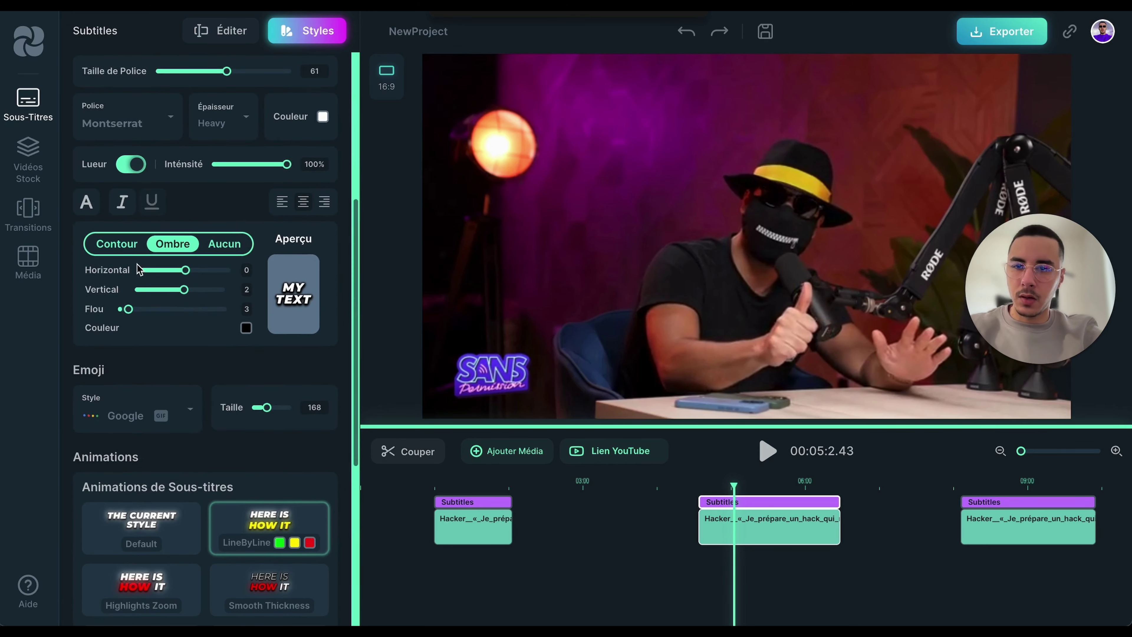
Try the Contour, Ombre and Aucun text decorations on the subtitles at about 5:15, ending on Aucun
left_click(117, 244)
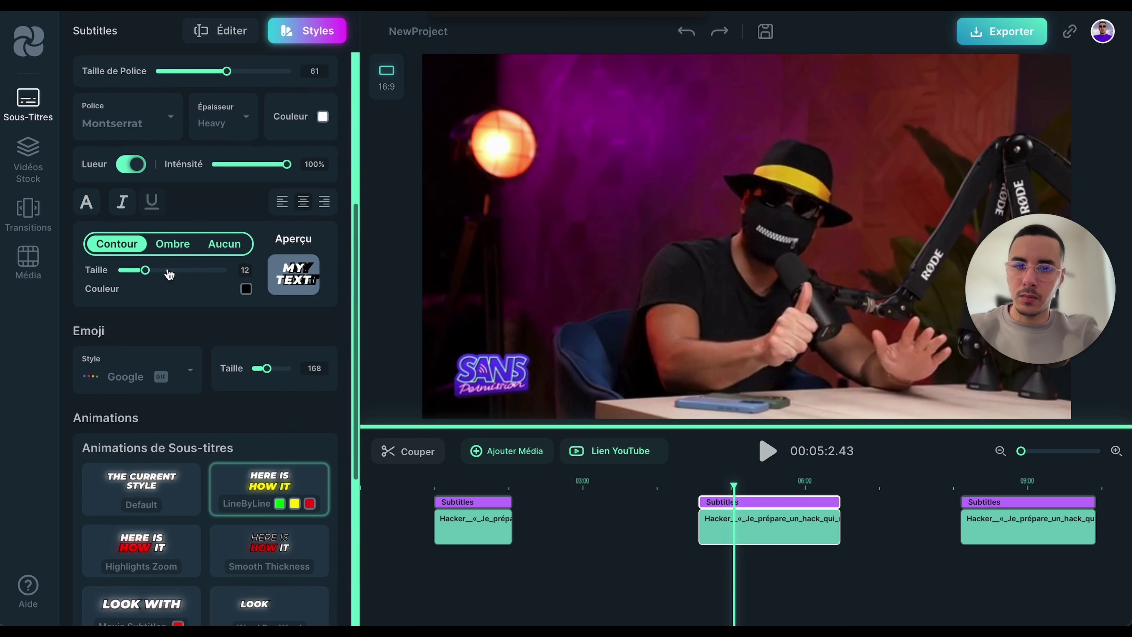
left_click(760, 488)
left_click_drag(761, 490, 752, 488)
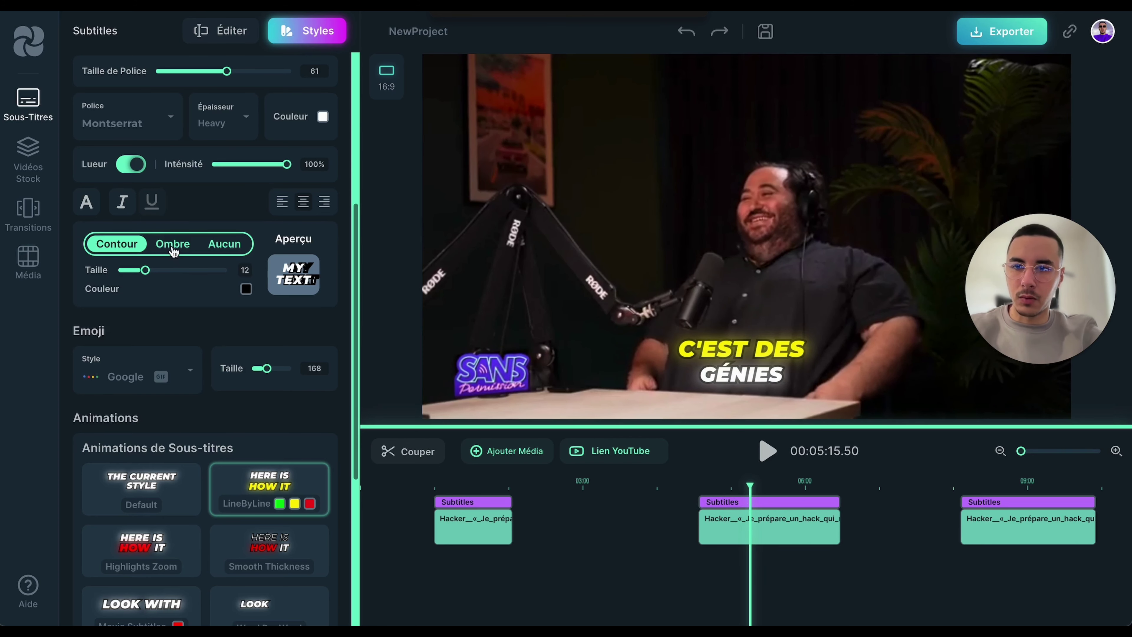
left_click(232, 244)
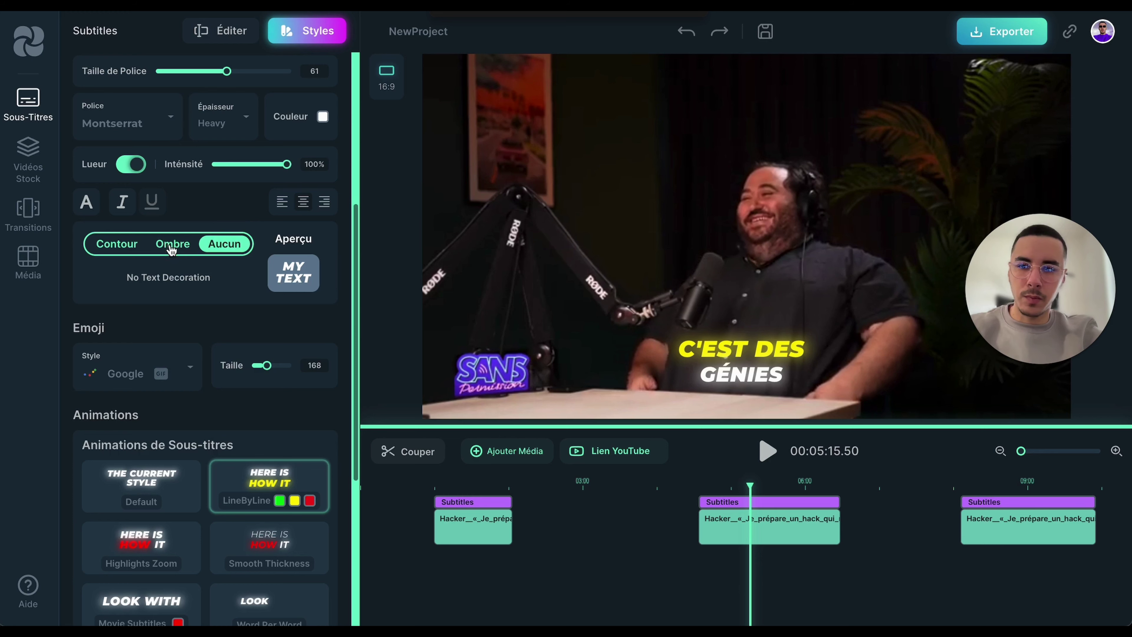
left_click(172, 245)
left_click(232, 245)
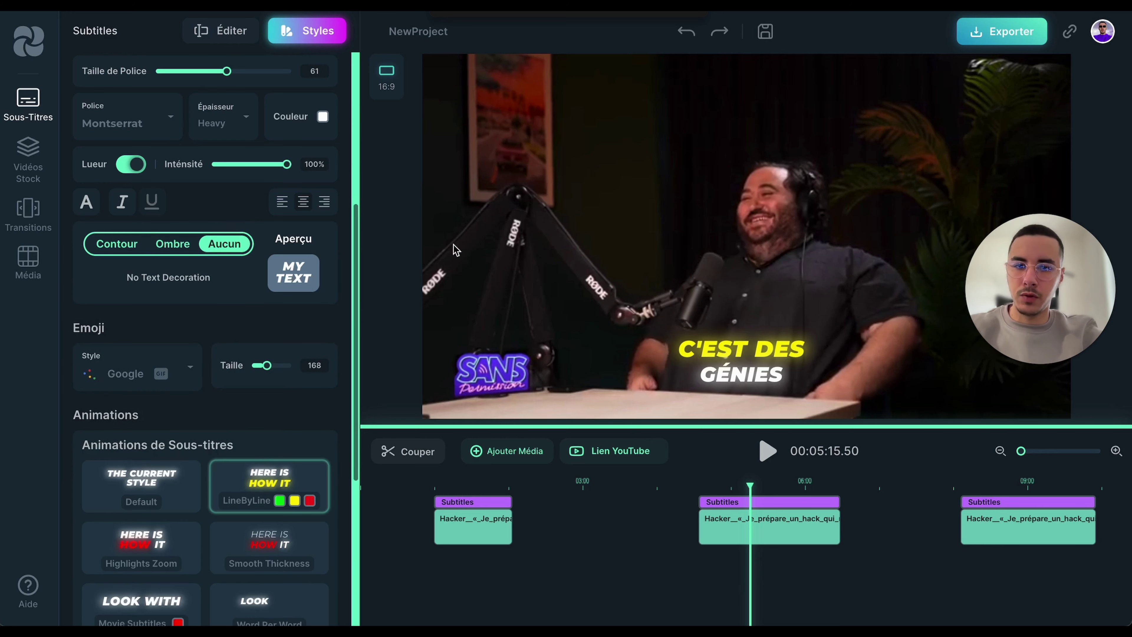
Try a pink text colour for the subtitles
scroll(222, 308, "up", 7)
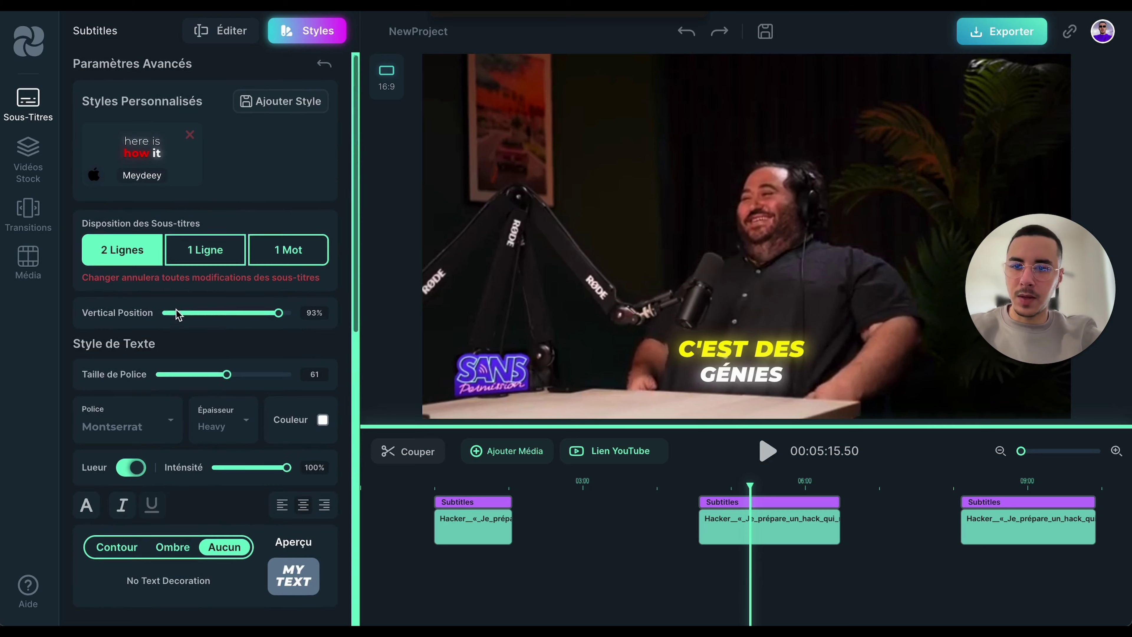
scroll(176, 310, "down", 4)
left_click(291, 241)
left_click_drag(339, 339, 428, 274)
left_click_drag(288, 410, 394, 408)
left_click_drag(366, 321, 352, 260)
left_click(43, 401)
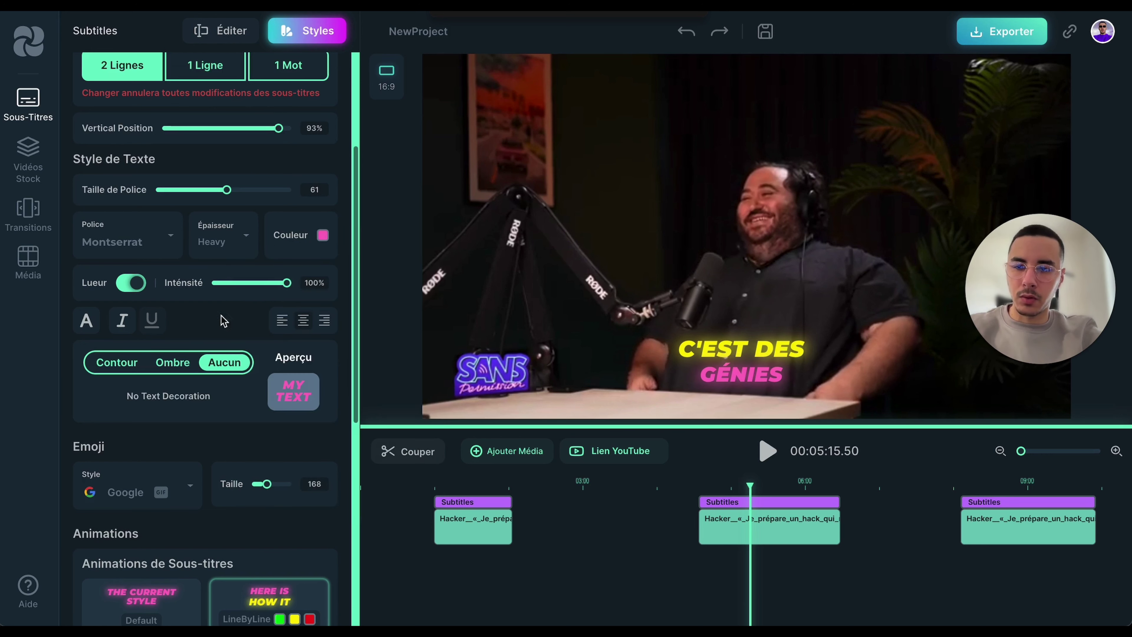
Apply the Movie Subtitles animation to the subtitles and preview it up to about 5:17
scroll(192, 442, "down", 5)
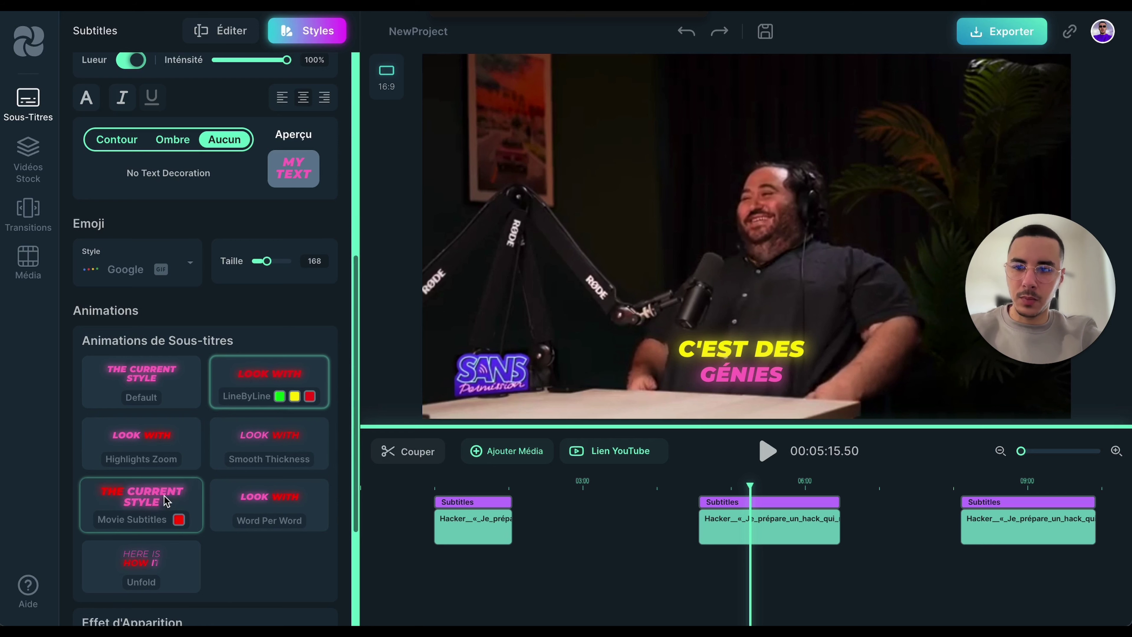
left_click(154, 500)
left_click(766, 451)
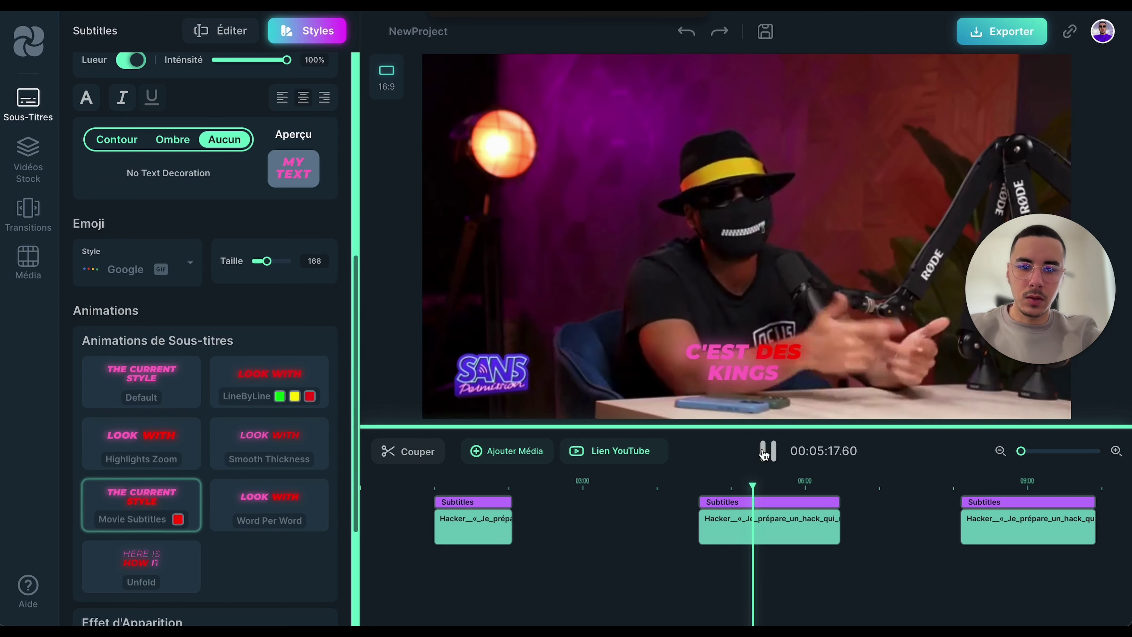
left_click(767, 451)
Set the subtitles' text colour back to white and their decoration to Ombre
scroll(324, 342, "up", 3)
scroll(324, 342, "up", 2)
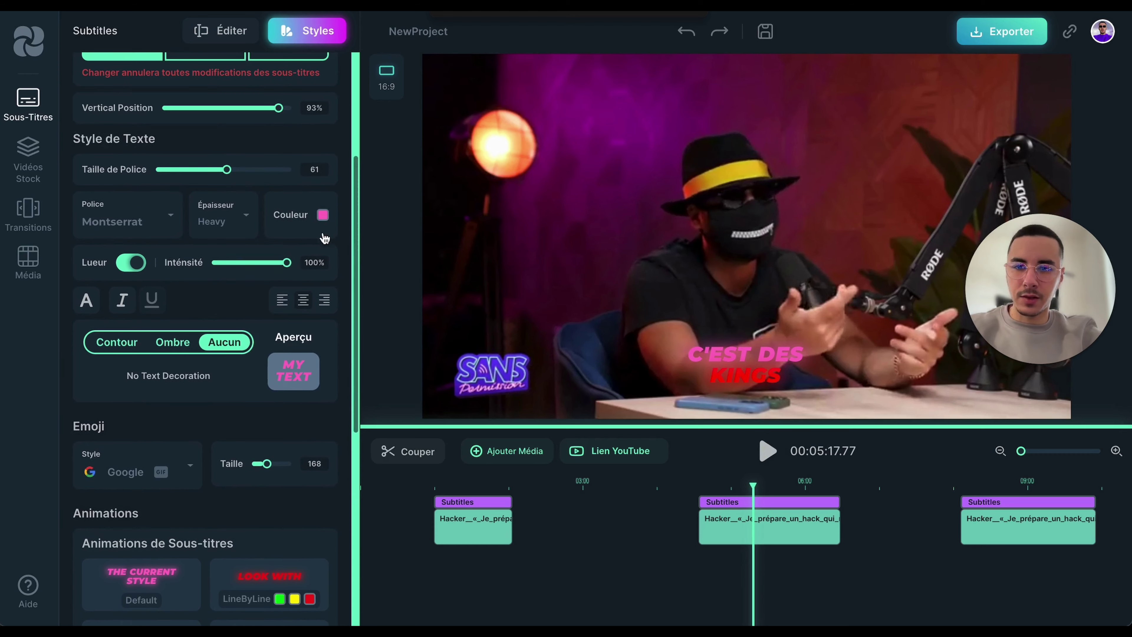
left_click(323, 215)
left_click_drag(347, 258, 63, 169)
left_click(22, 382)
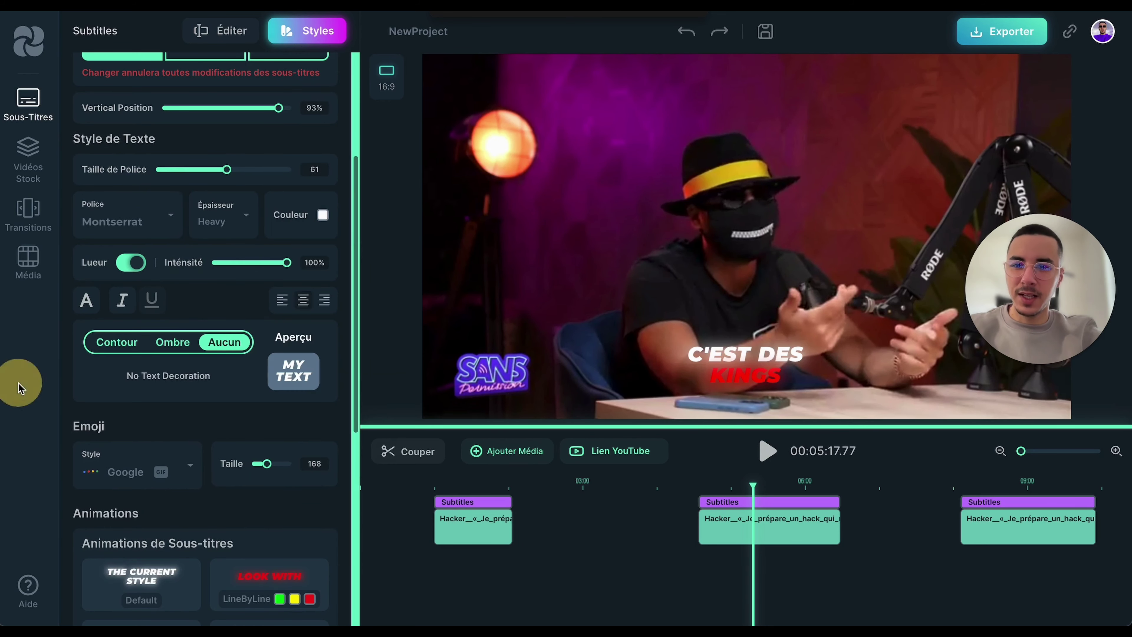
left_click(173, 348)
Save the current subtitle settings as a custom style named BONJOUR
scroll(247, 281, "up", 5)
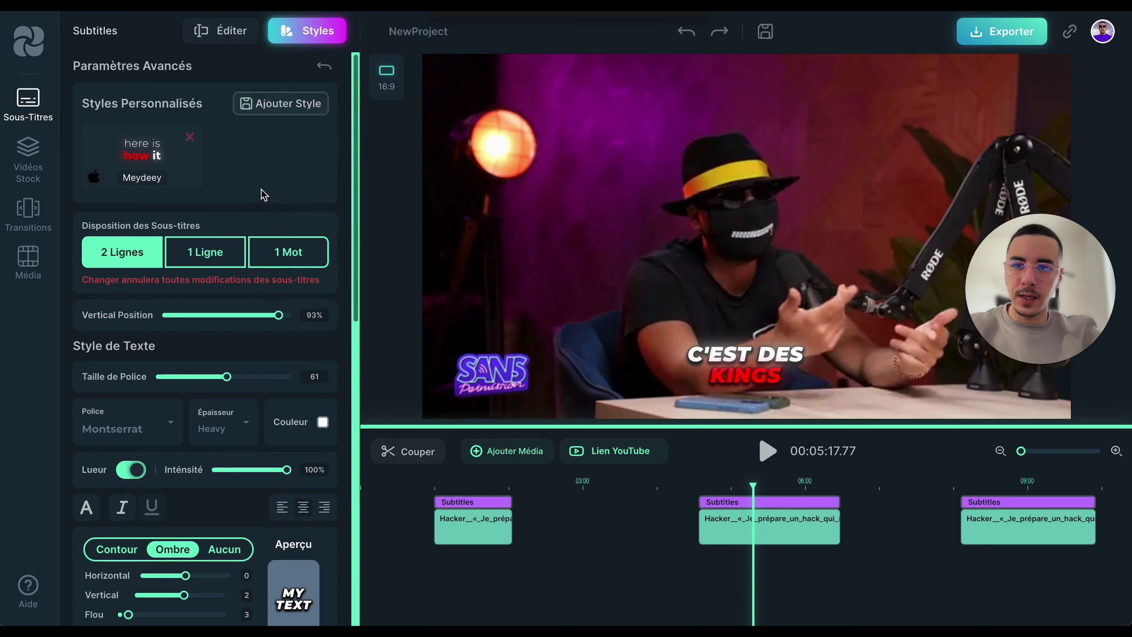
left_click(252, 114)
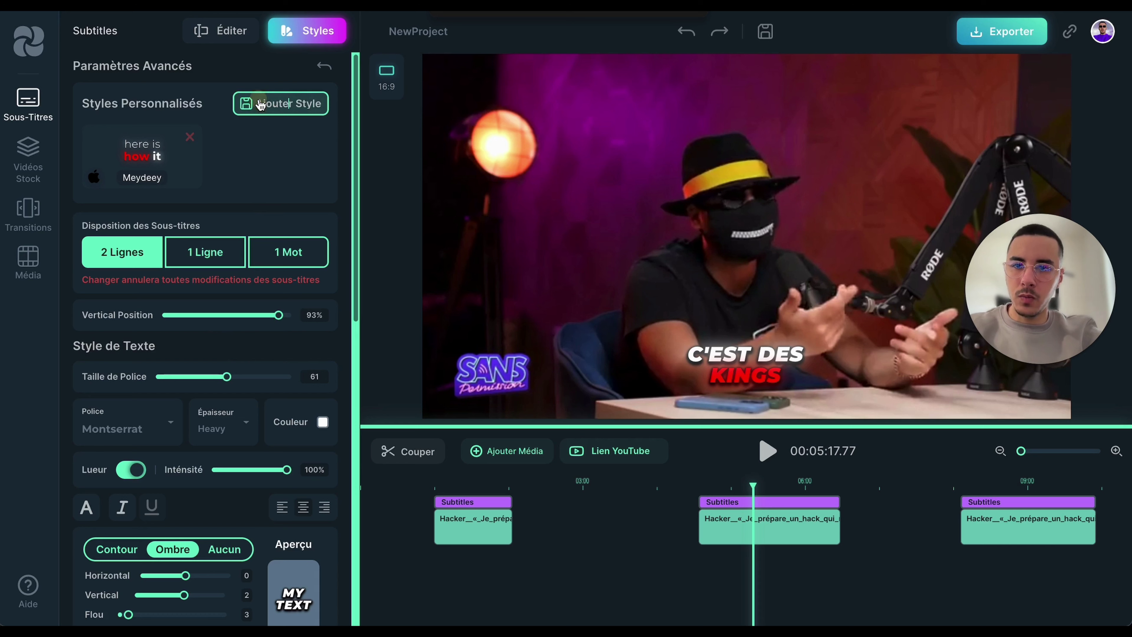
left_click(283, 104)
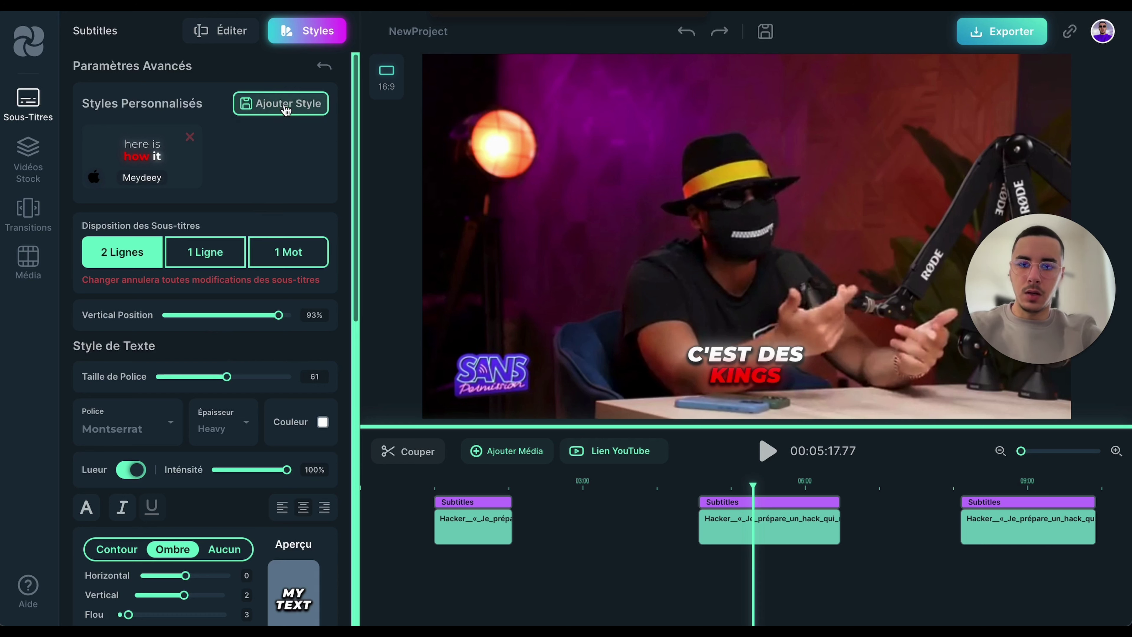
left_click(251, 104)
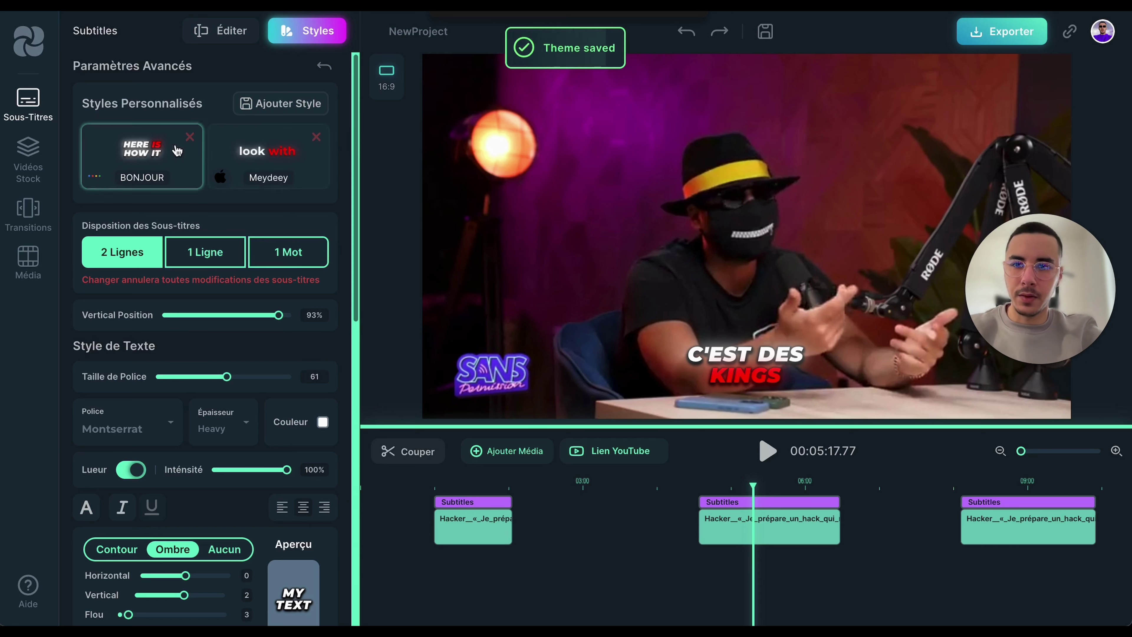
Apply the custom style Meydeey and set its Tremblement to 100% speed with random rotation enabled
left_click(139, 161)
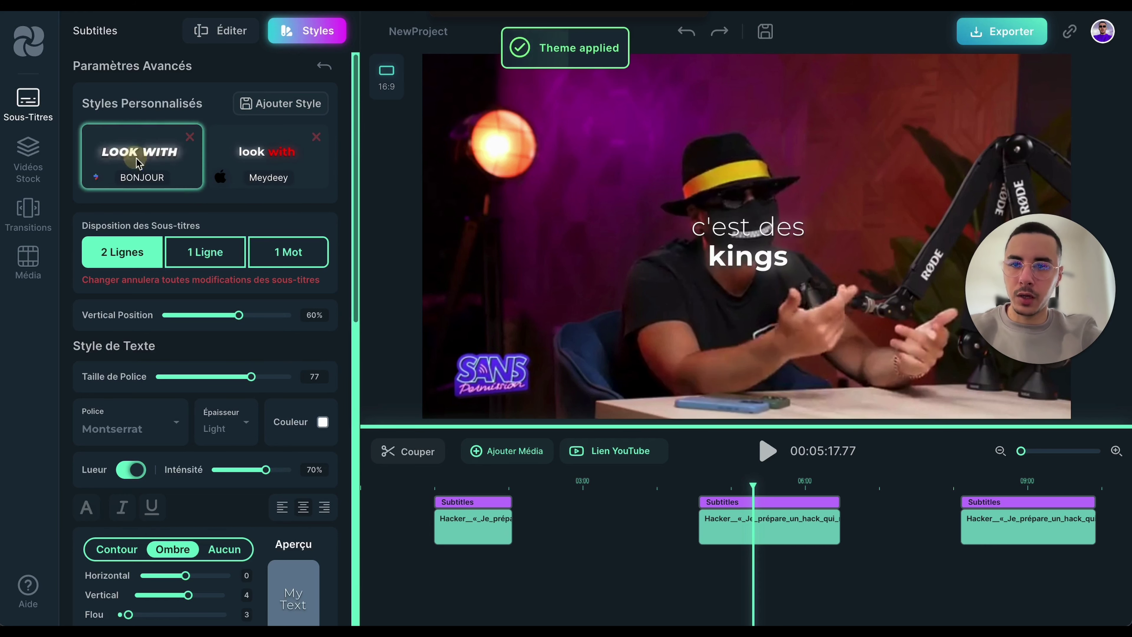
left_click(255, 163)
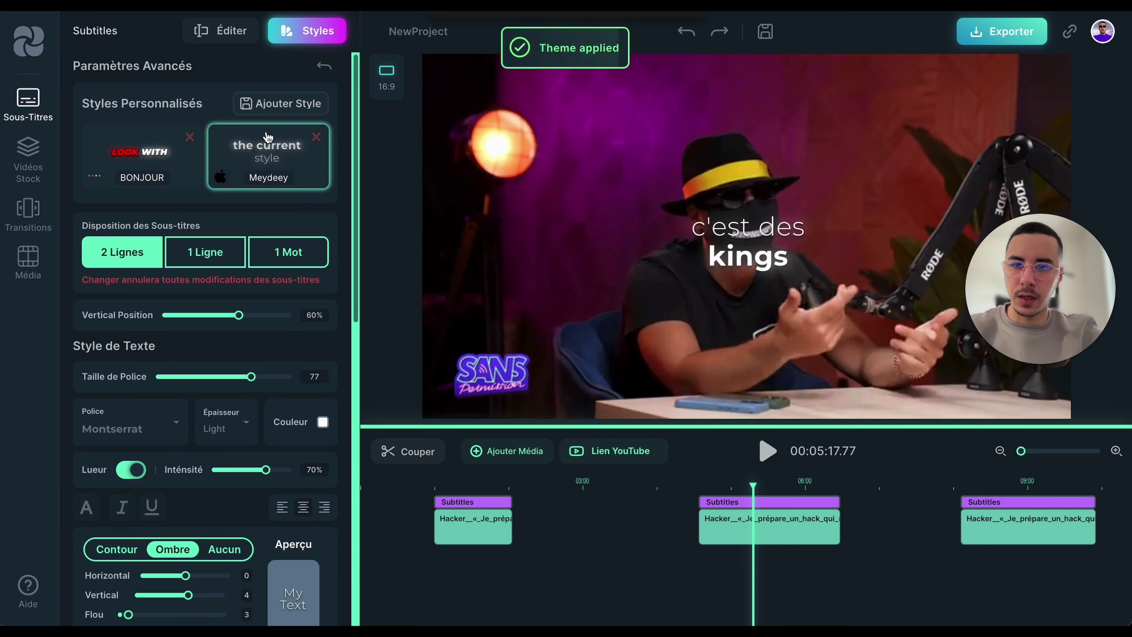
scroll(248, 401, "down", 10)
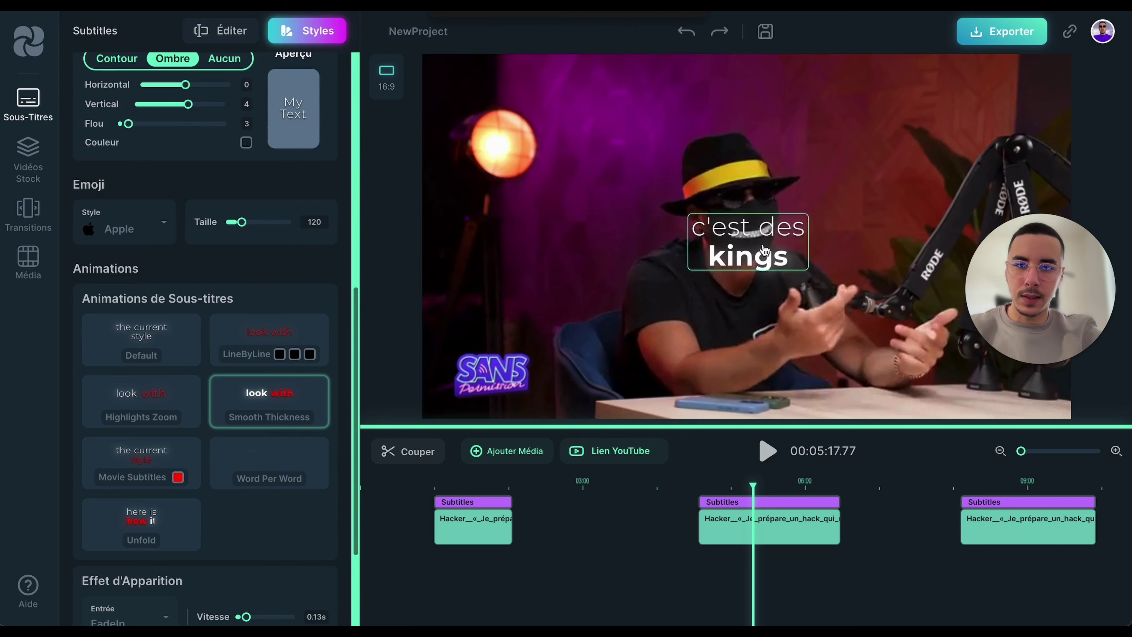
scroll(254, 409, "down", 3)
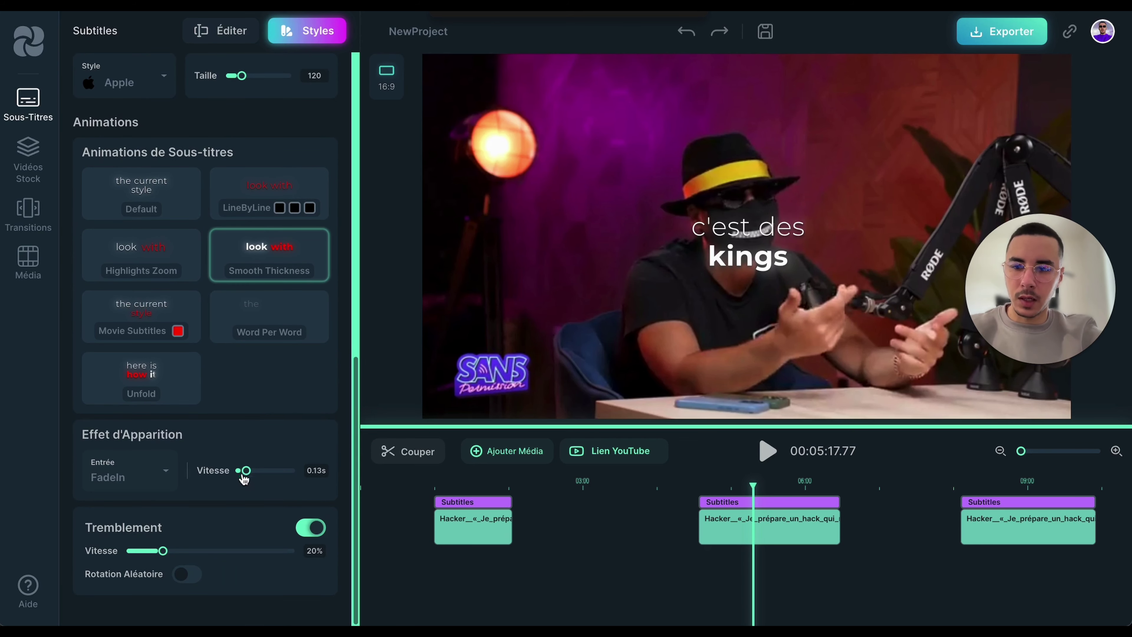
left_click(185, 575)
left_click_drag(163, 551, 397, 545)
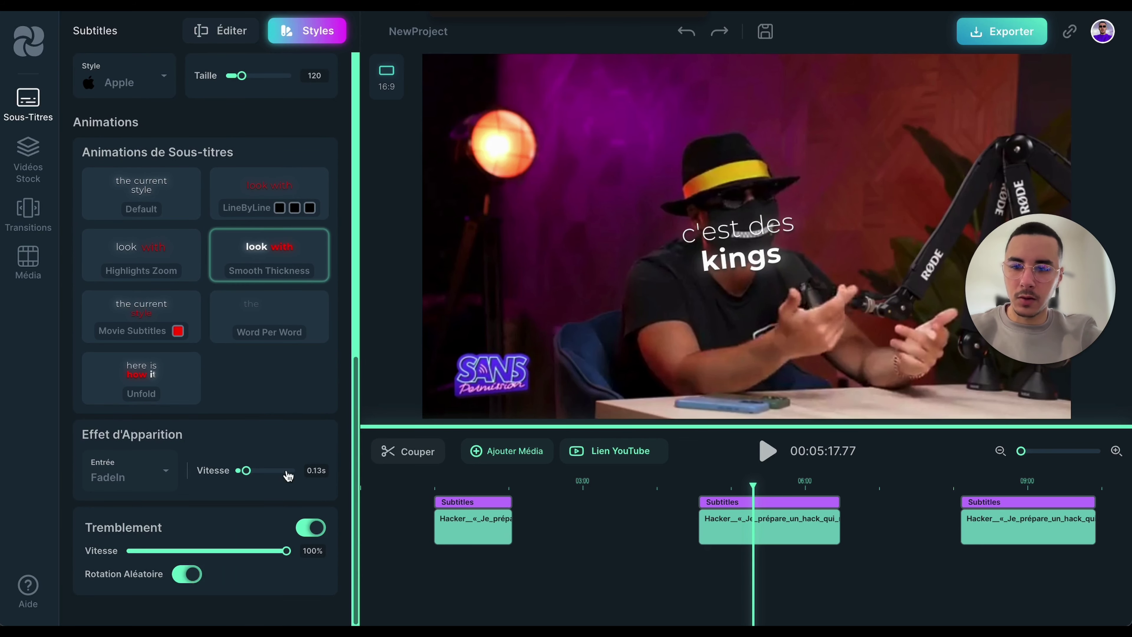
Change the subtitle layout to one word at a time (1 Mot)
scroll(241, 401, "up", 10)
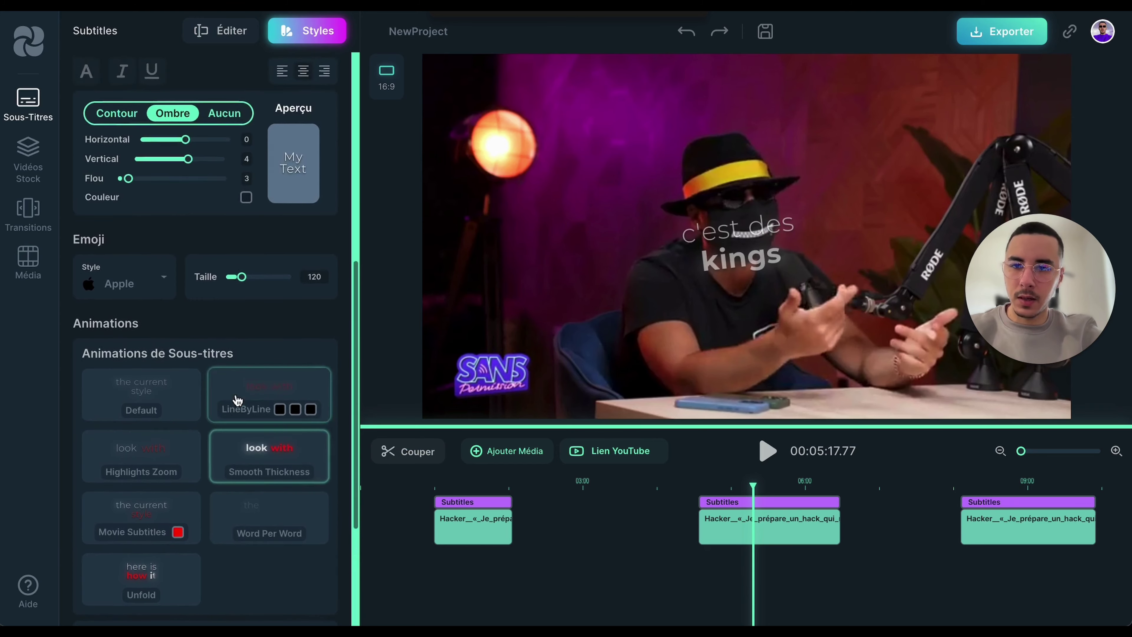
scroll(240, 400, "up", 3)
left_click(283, 252)
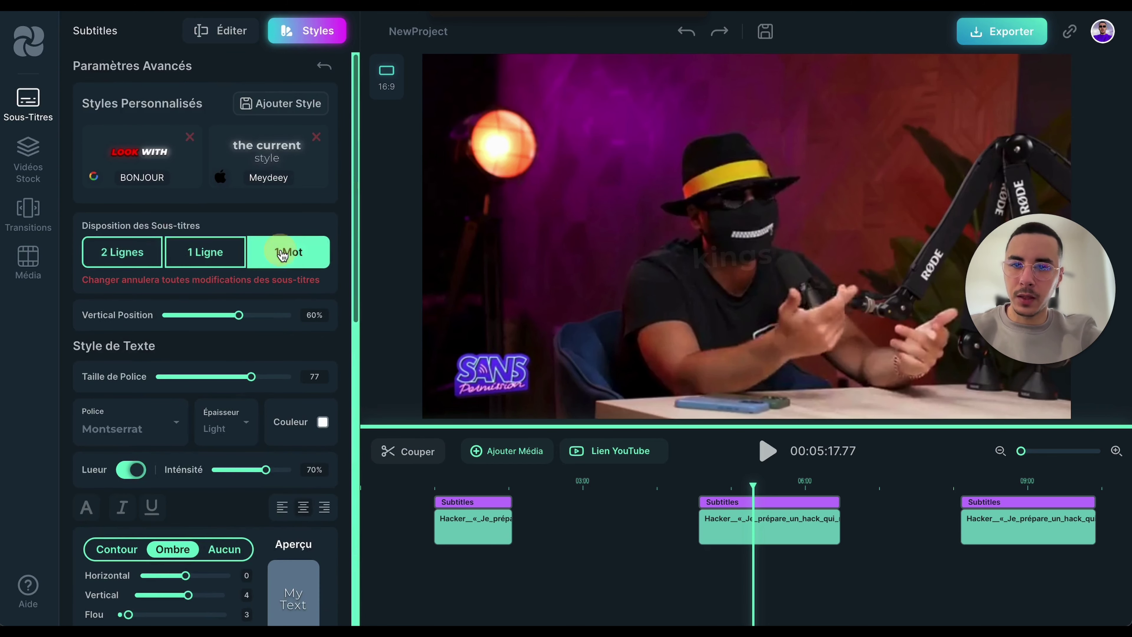
Set the subtitles' text colour to purple #B900FFFF
scroll(282, 249, "down", 5)
scroll(281, 249, "down", 1)
left_click(321, 141)
left_click_drag(317, 256, 566, 130)
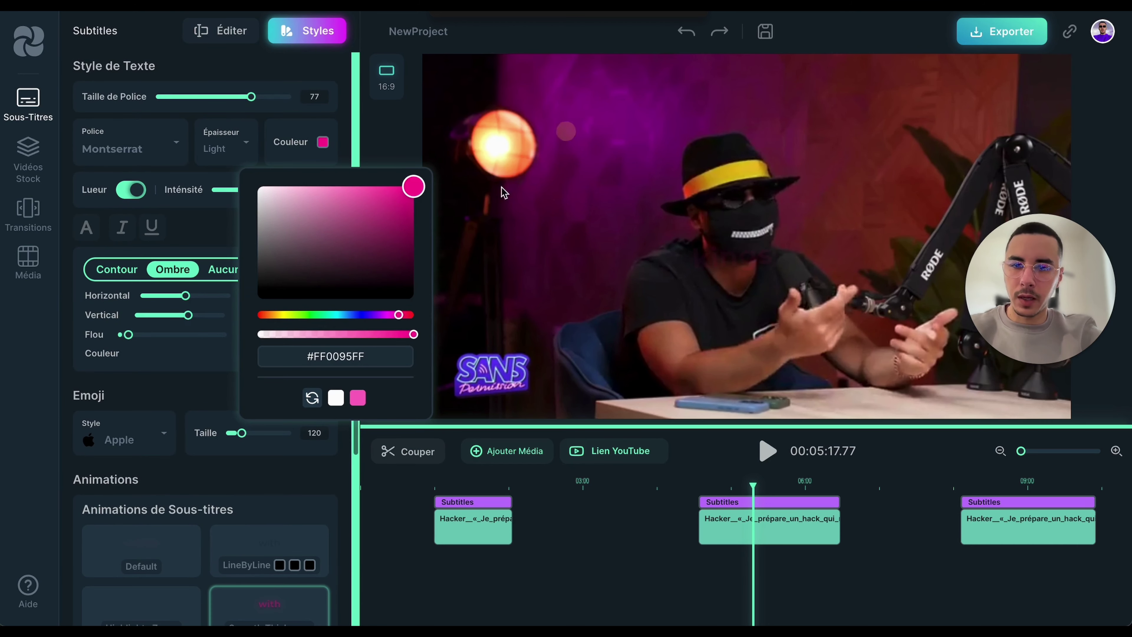
left_click(383, 315)
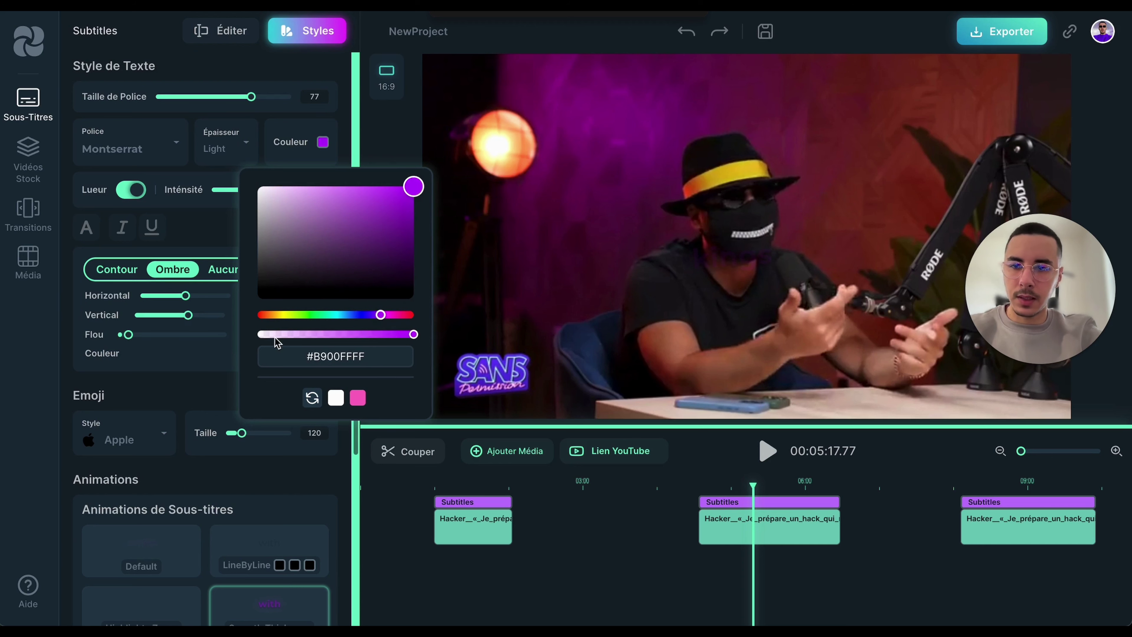
left_click(171, 393)
Save the modified subtitle settings as a custom style named MASTER
scroll(223, 267, "up", 6)
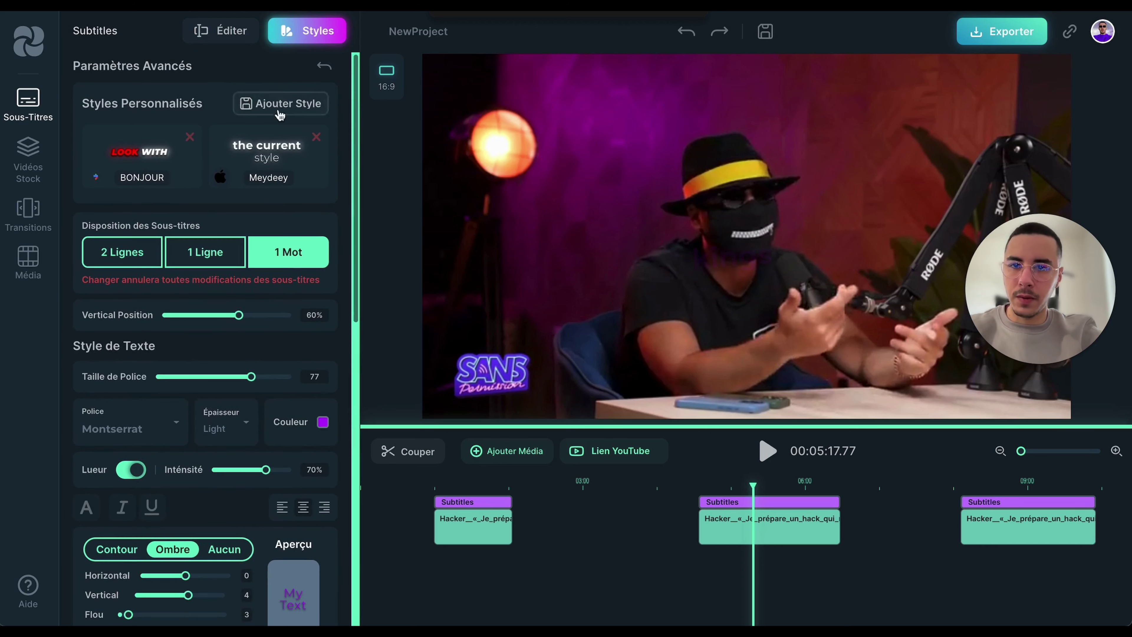
left_click(286, 115)
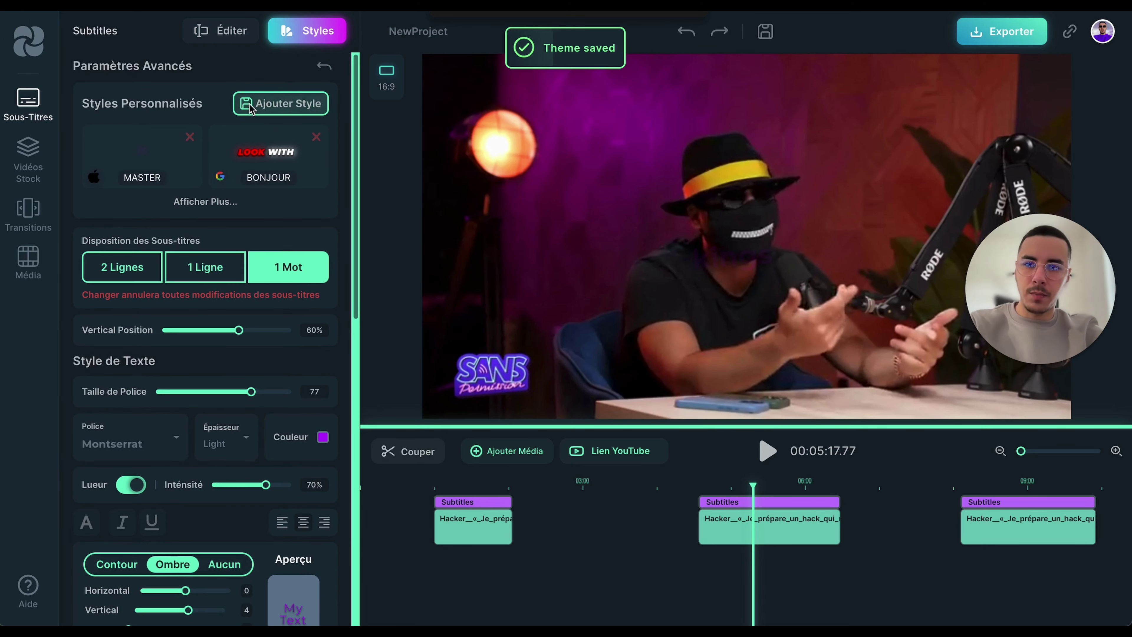
Apply the MASTER style and preview the subtitles from about 4:44 to 4:48
left_click_drag(725, 493, 713, 489)
left_click(127, 151)
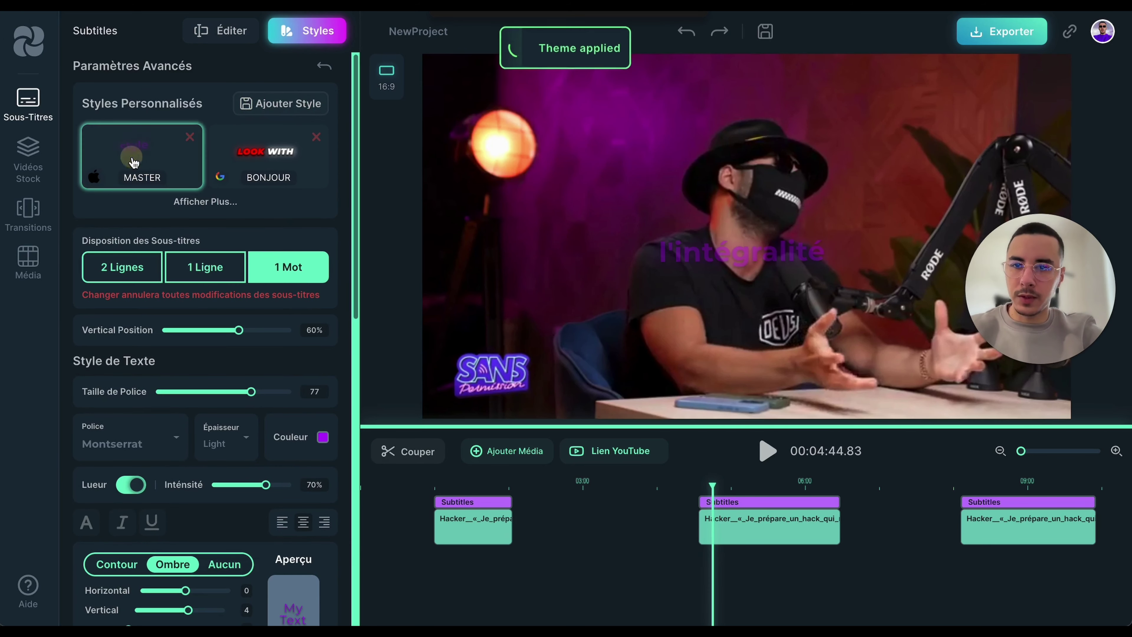
left_click(767, 451)
key("XF86AudioRaiseVolume")
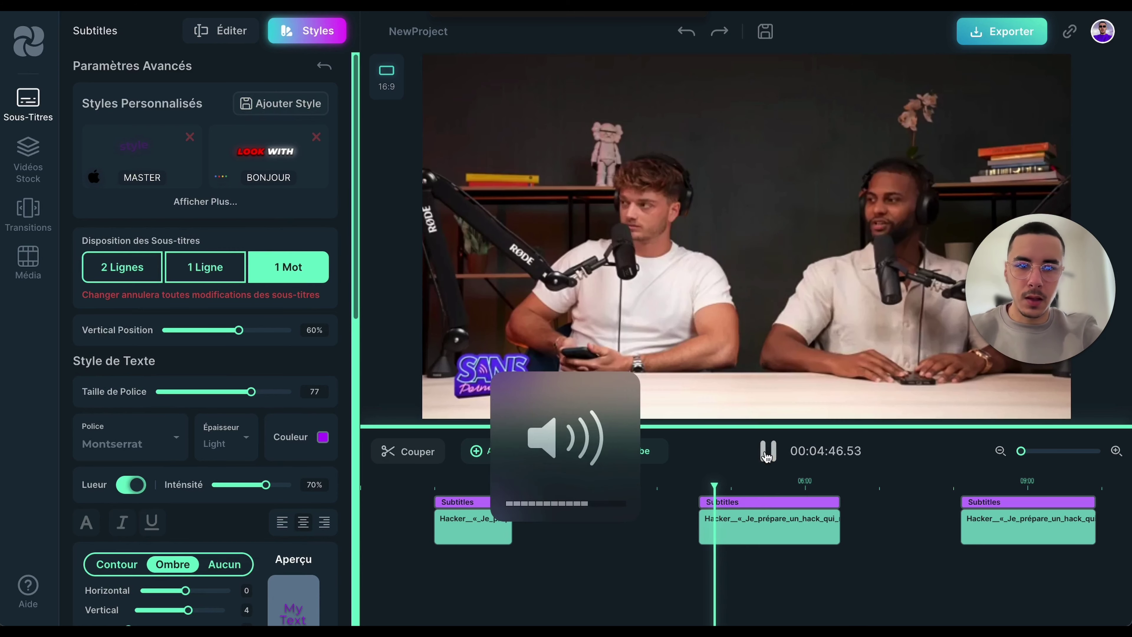
left_click(766, 451)
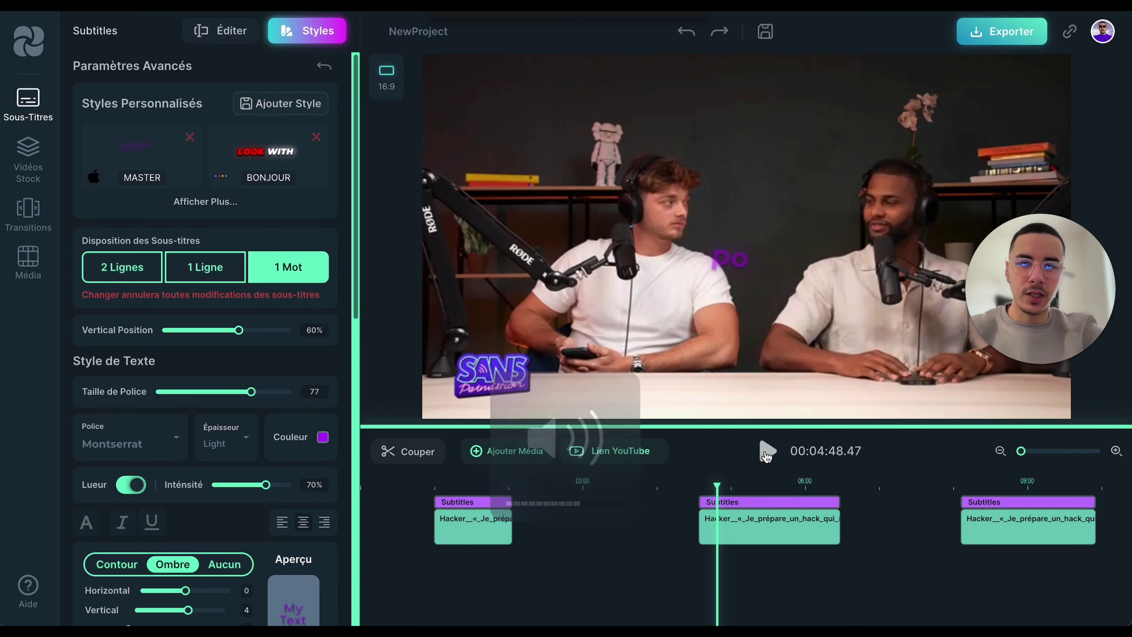
Apply the BONJOUR style to the subtitles and preview it up to about 4:52
left_click(259, 161)
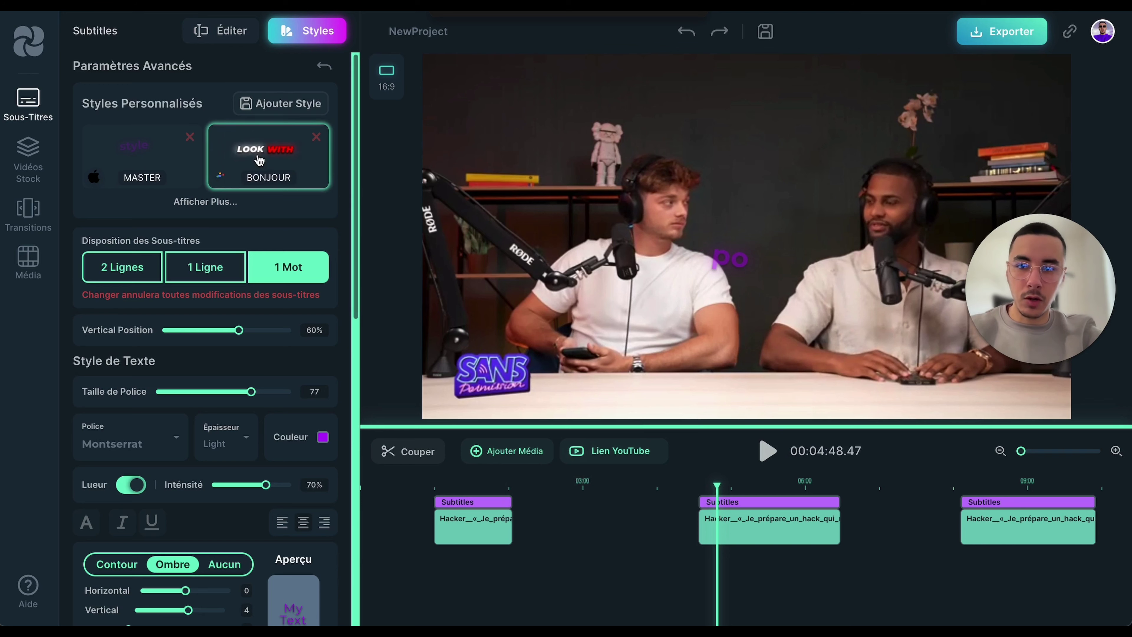
left_click(766, 452)
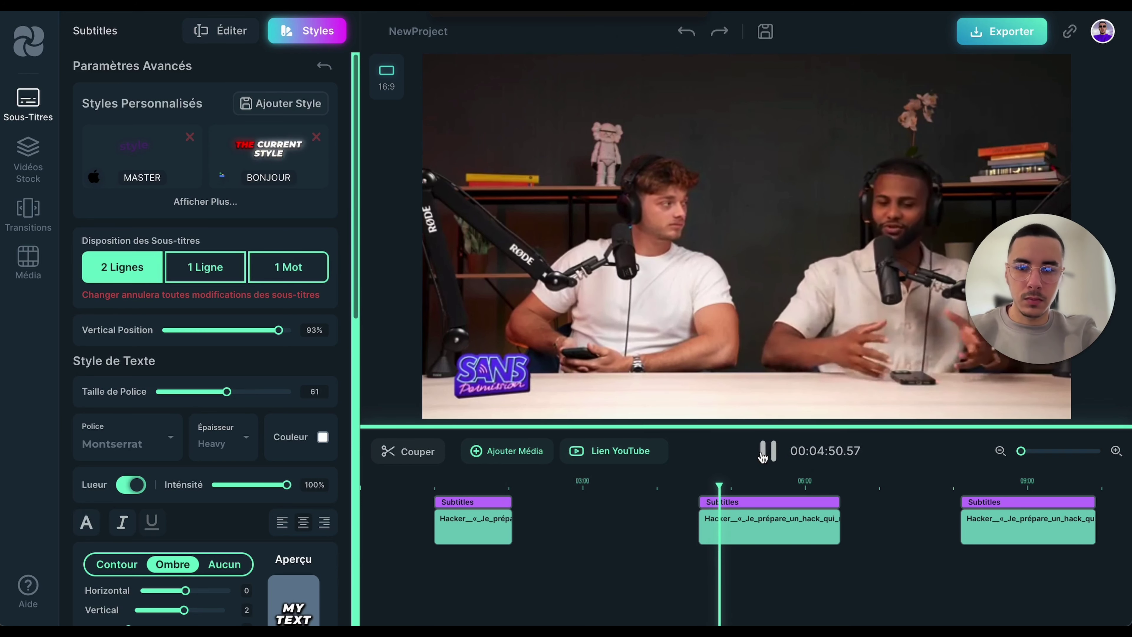
left_click(510, 357)
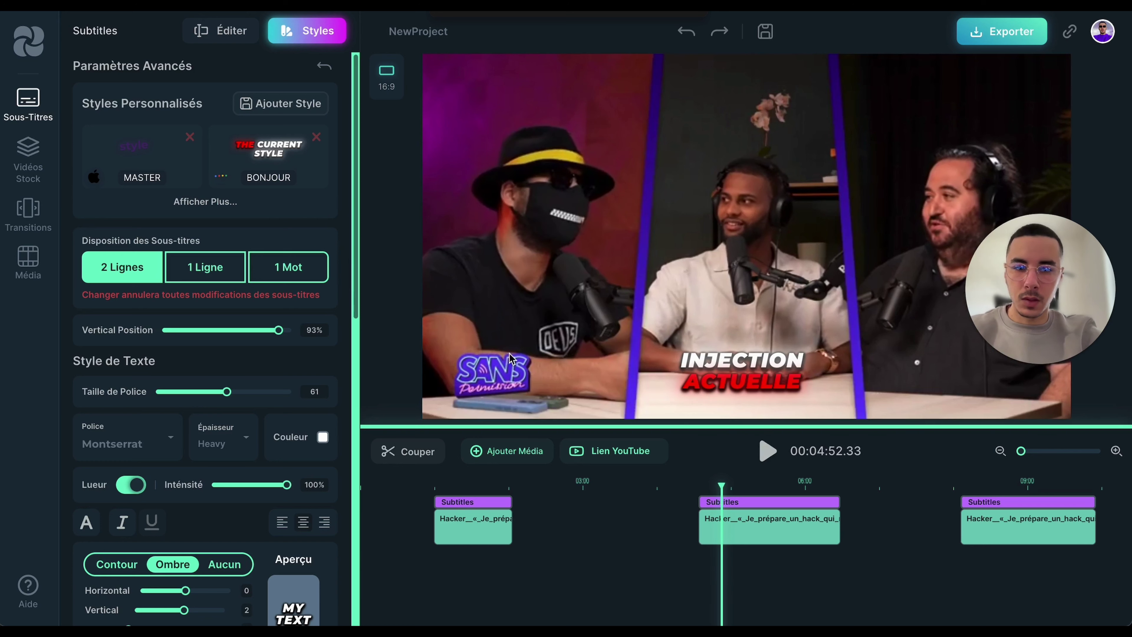
Select the middle video clip in the timeline
left_click(740, 523)
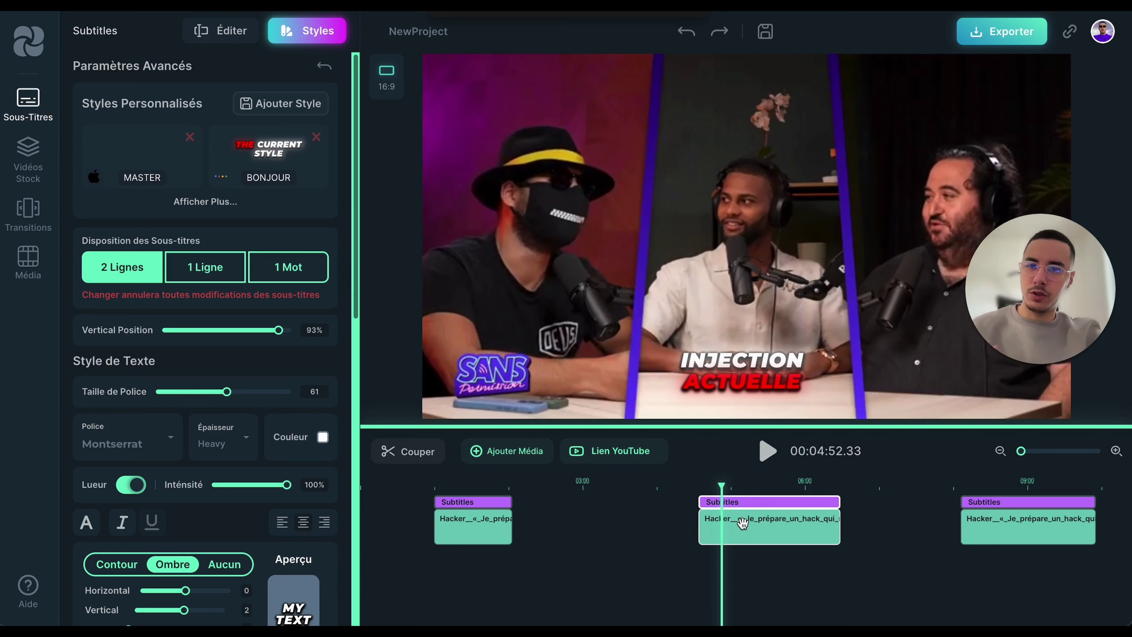
Search the stock videos for "business" and place the 0:08 laptop clip above the second podcast clip on the timeline
left_click(31, 147)
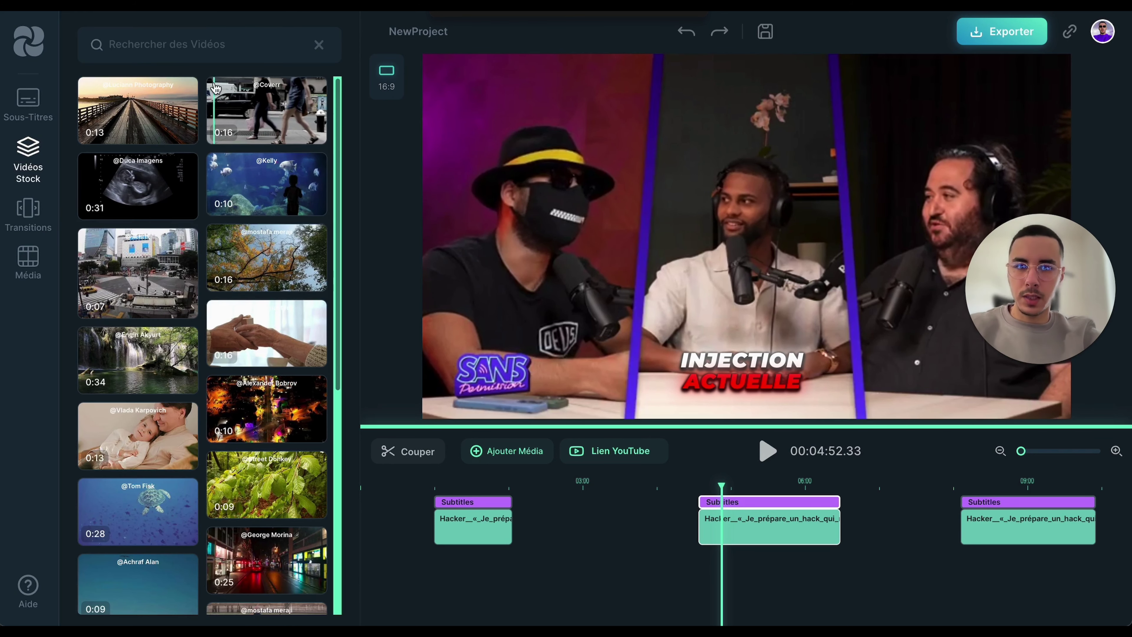
left_click(244, 47)
type("business")
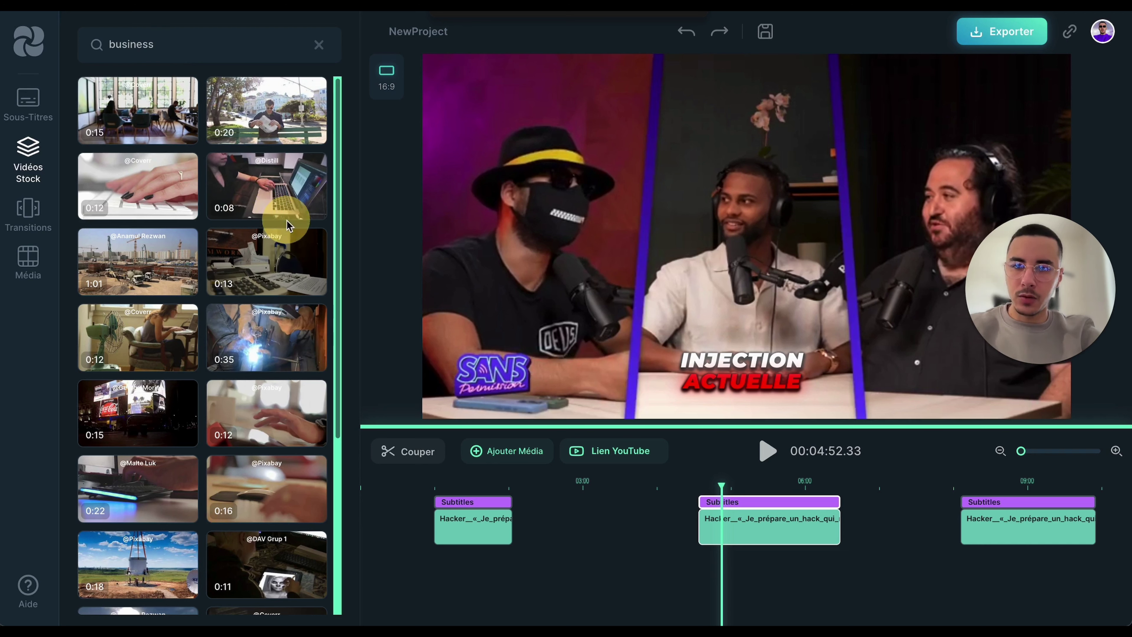
left_click_drag(260, 206, 721, 488)
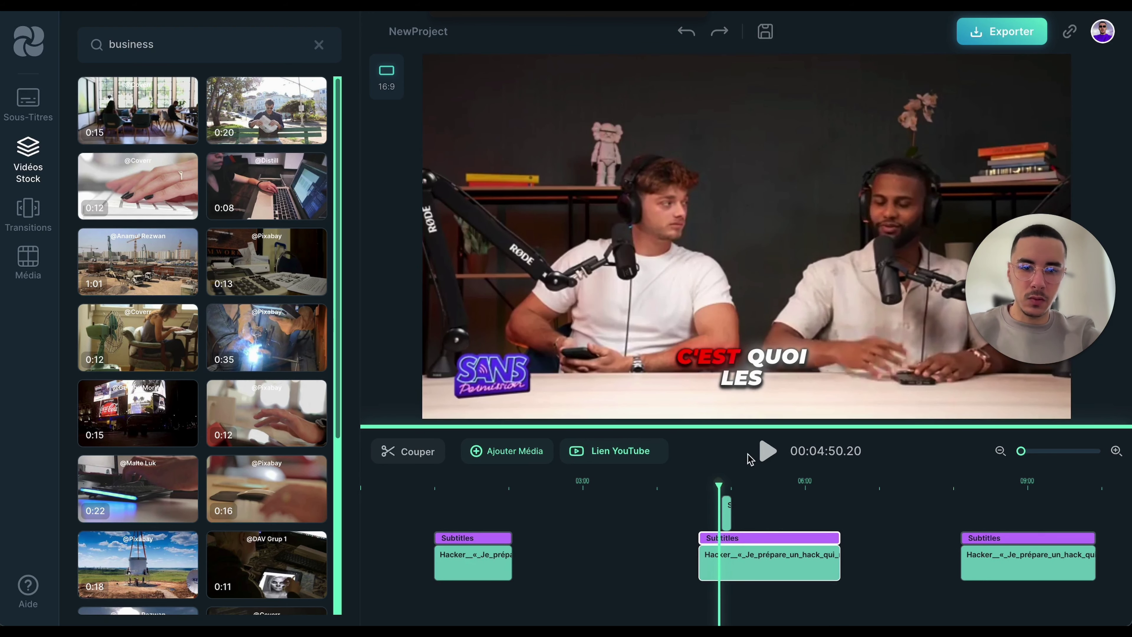
Preview the inserted laptop clip in the timeline and browse the other business stock videos
left_click(768, 455)
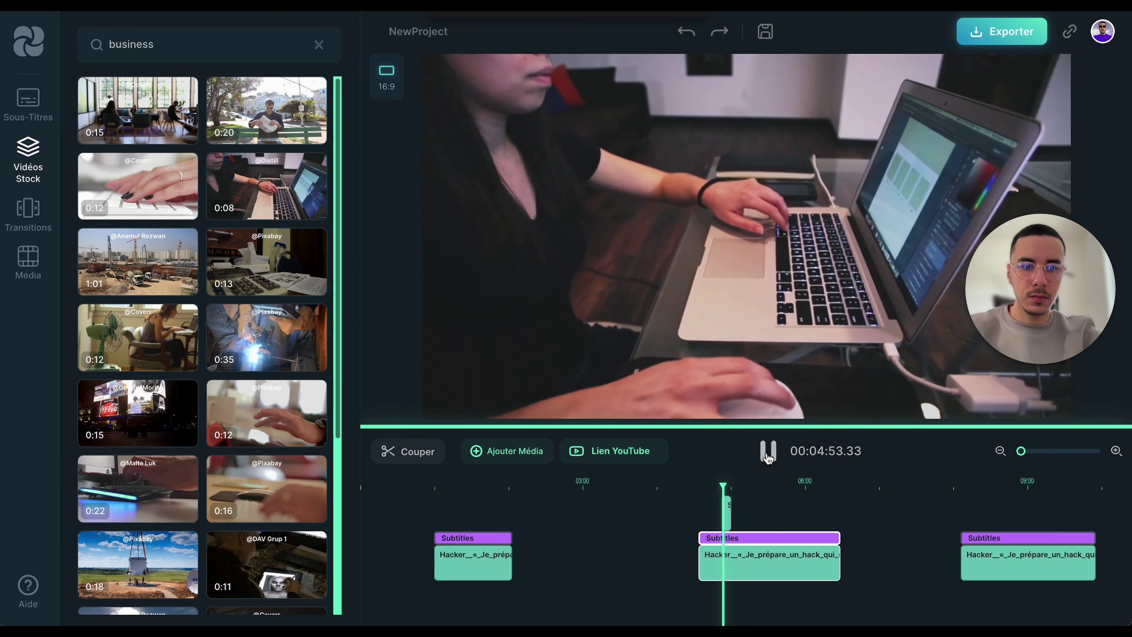
left_click(768, 457)
scroll(255, 428, "down", 15)
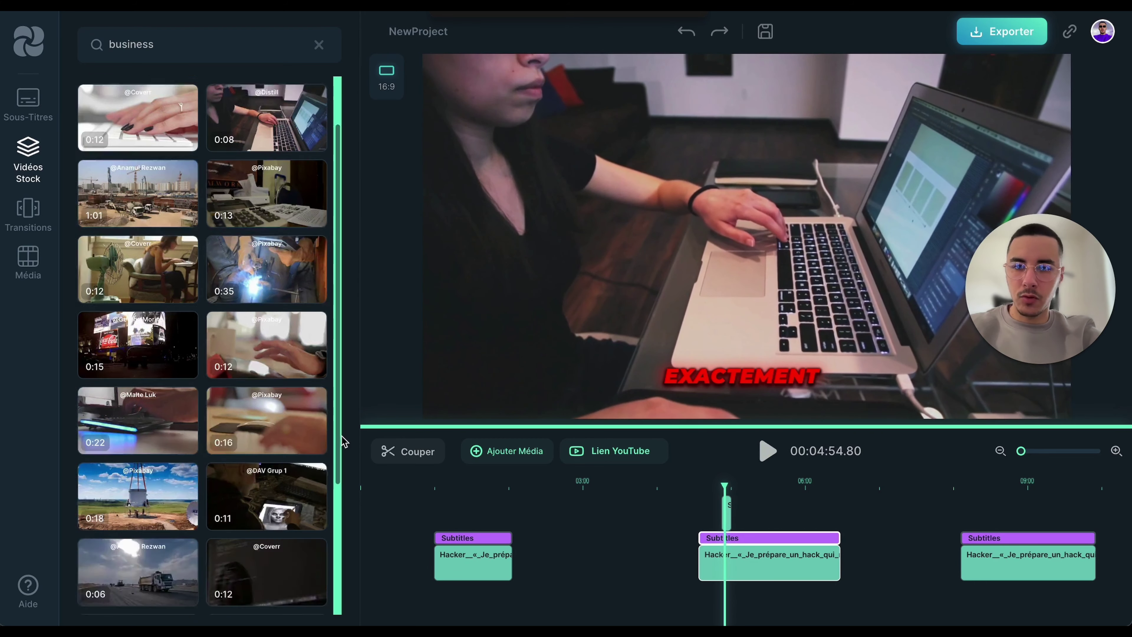
scroll(254, 428, "down", 3)
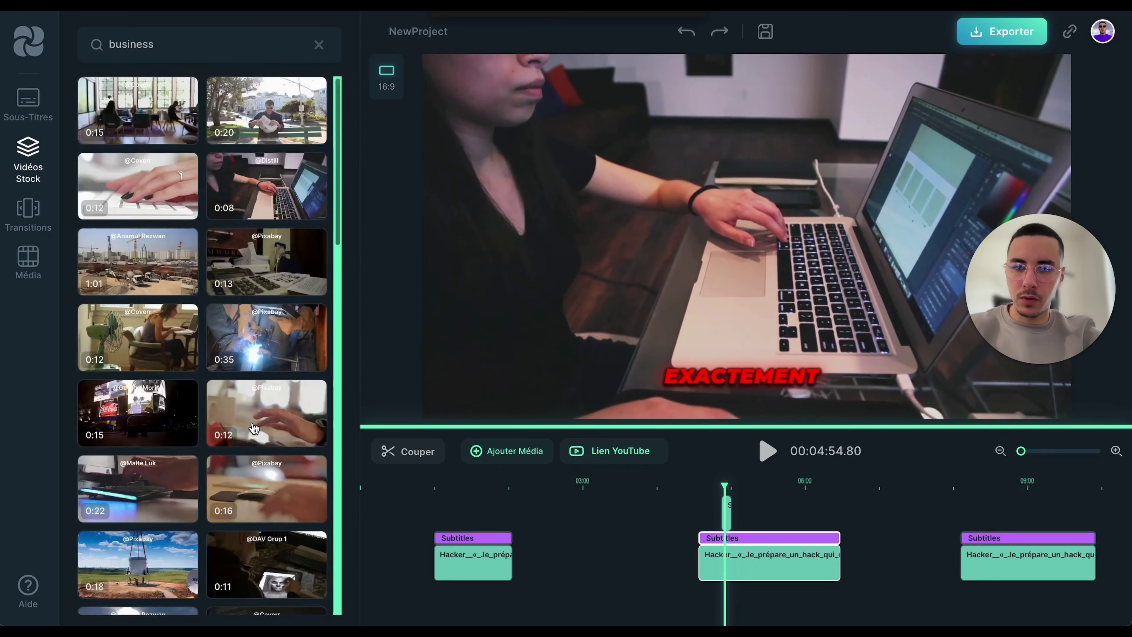
scroll(254, 428, "down", 10)
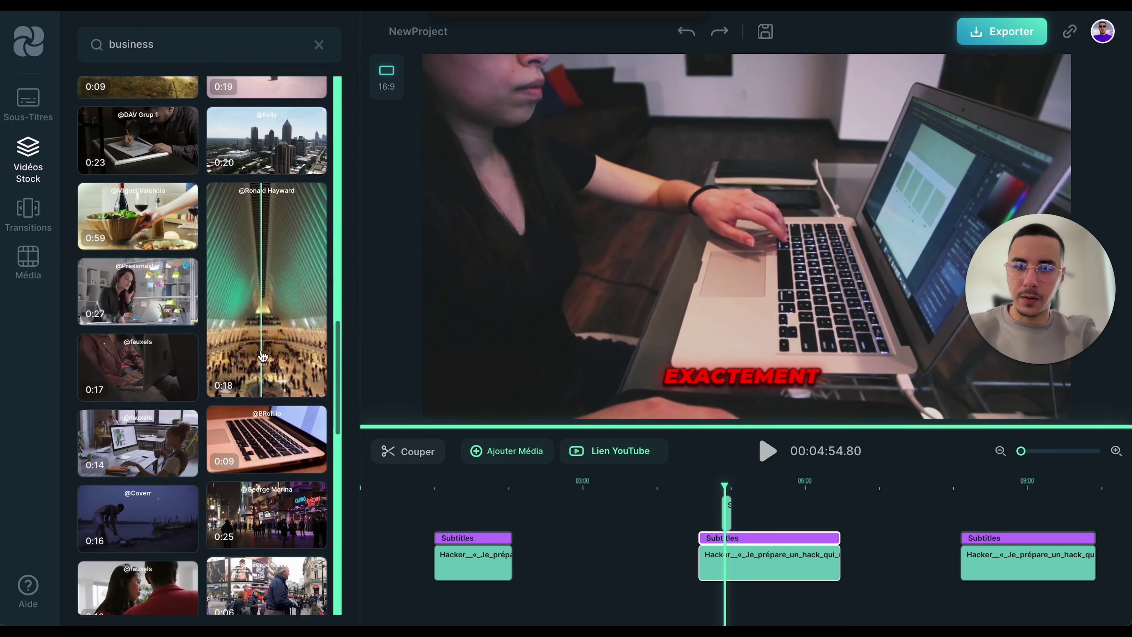
scroll(198, 338, "down", 3)
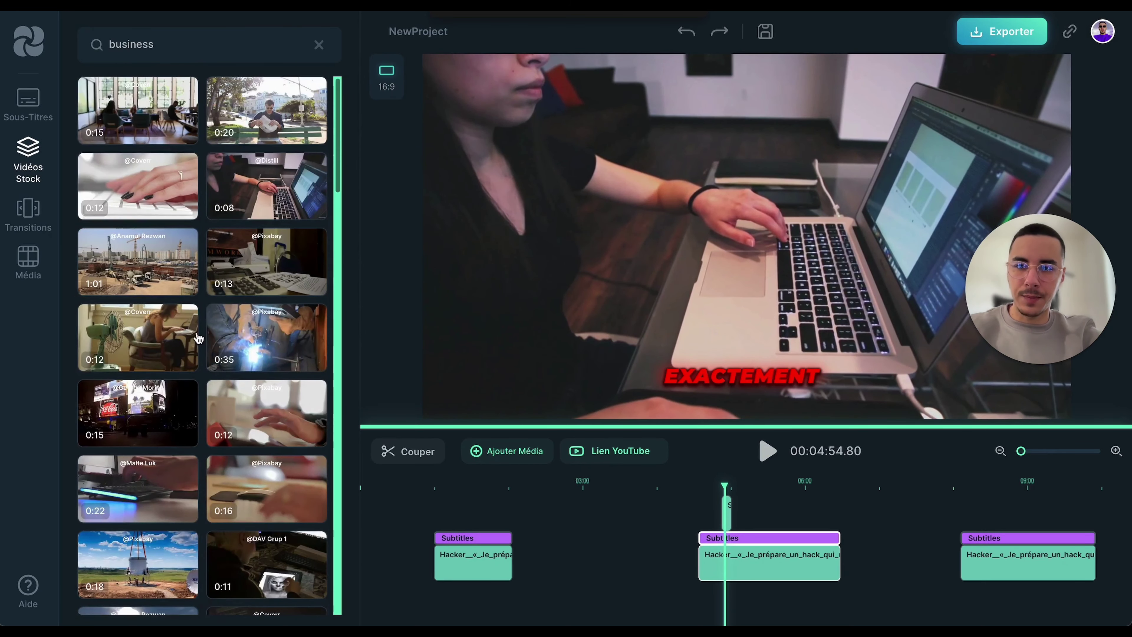
Show the available transitions and delete the first podcast clip from the timeline
left_click(726, 508)
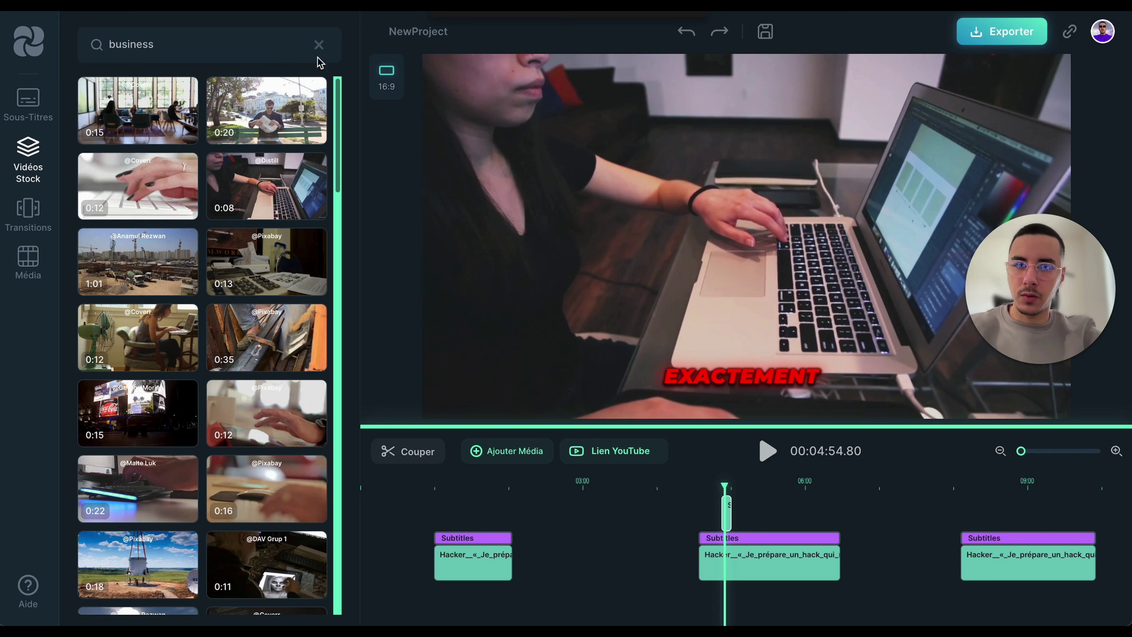
left_click(25, 216)
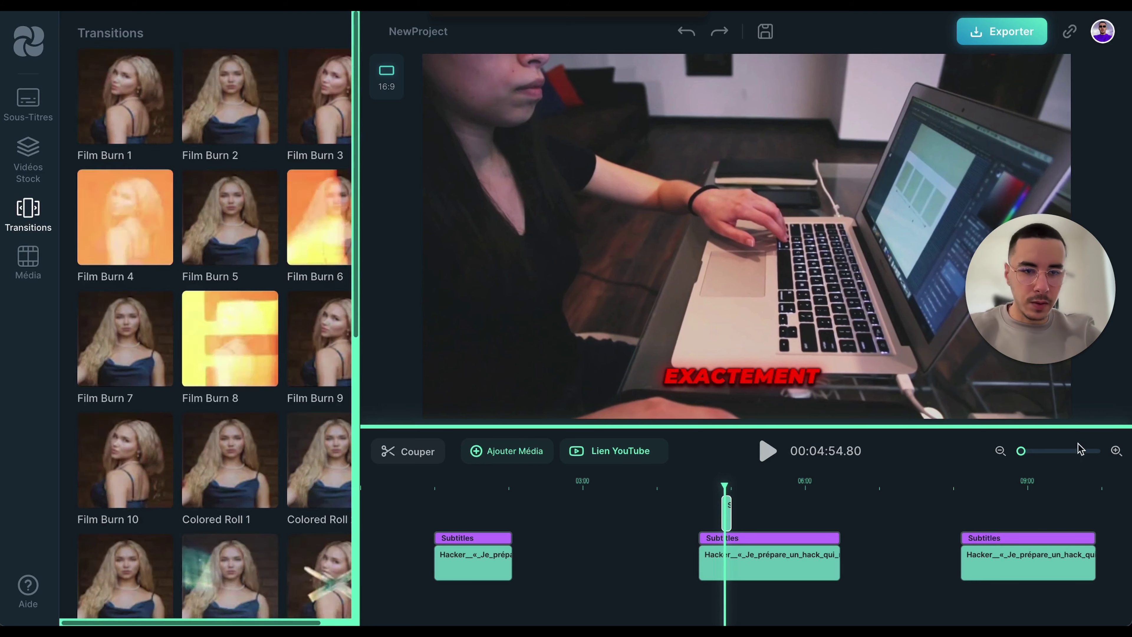
left_click(1116, 451)
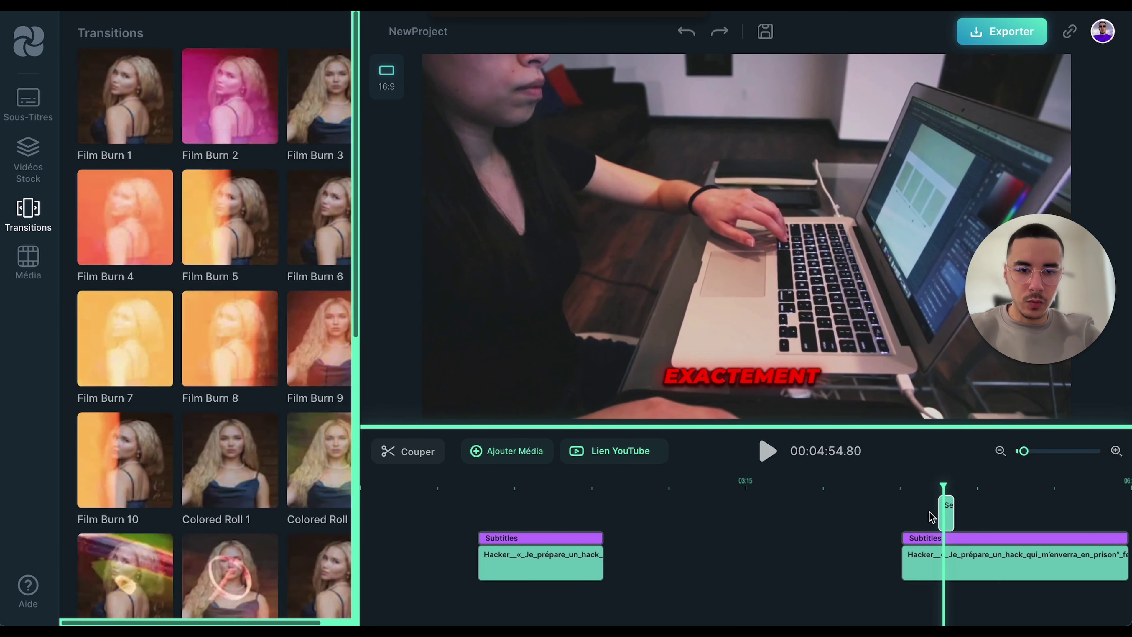
right_click(538, 554)
left_click(579, 538)
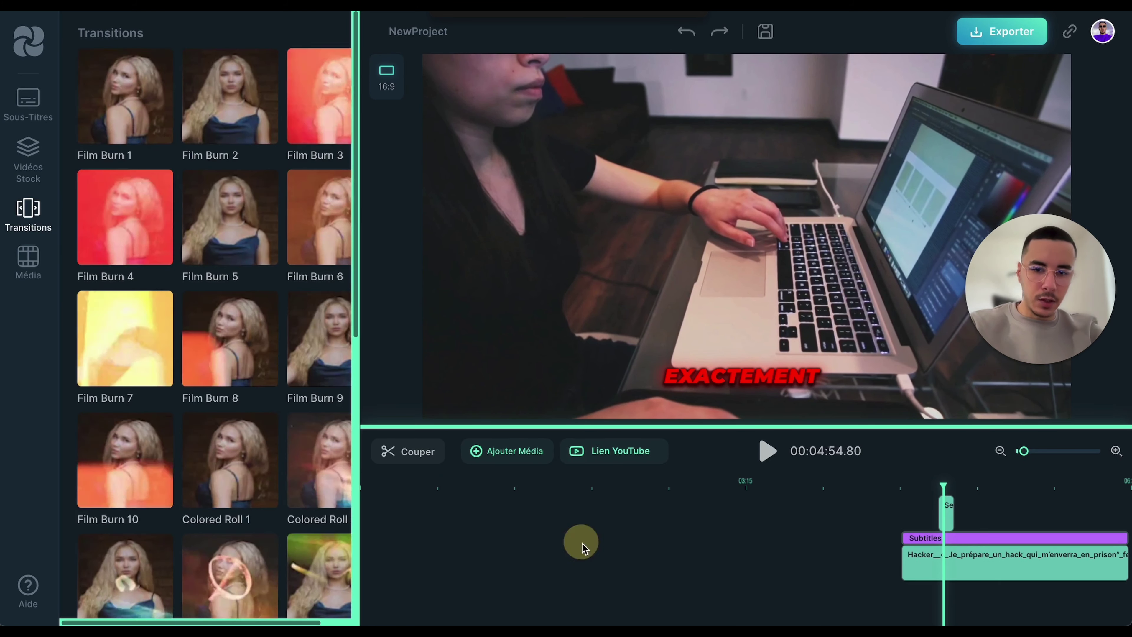
Move the second podcast clip earlier on the timeline and place the laptop stock clip above it again
left_click_drag(985, 562, 637, 562)
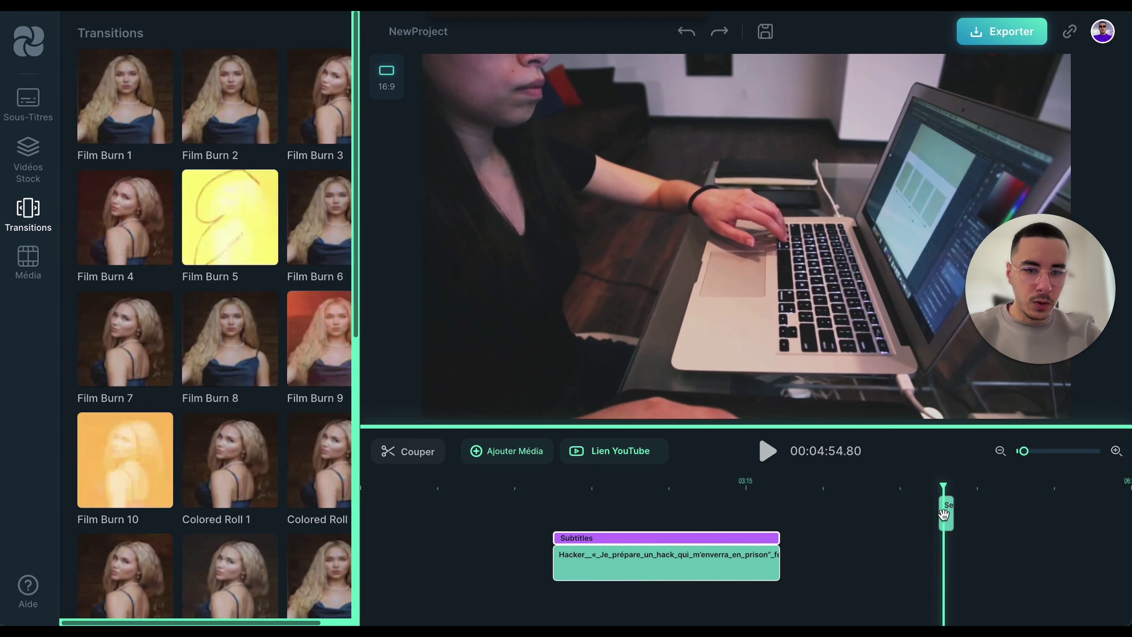
left_click_drag(945, 514, 611, 488)
Add the Film Burn 1 transition to the start of the laptop stock clip and Colored Roll 7 to its end
left_click(616, 482)
left_click_drag(118, 130, 617, 518)
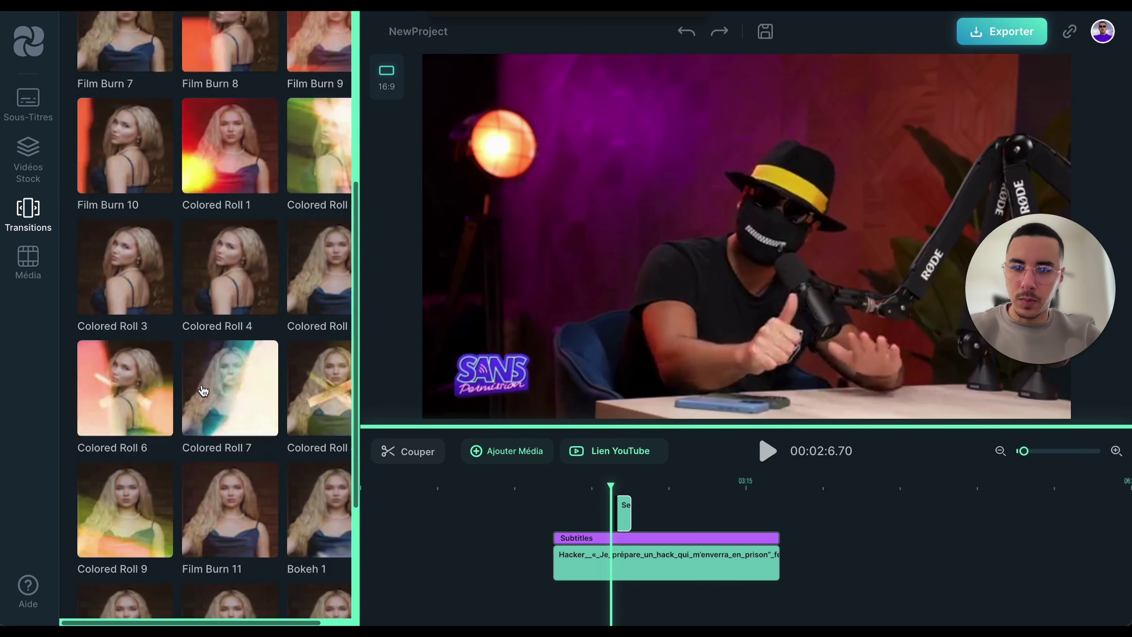
left_click_drag(232, 331, 634, 504)
Play the timeline across the laptop stock clip to review its transitions
left_click(766, 451)
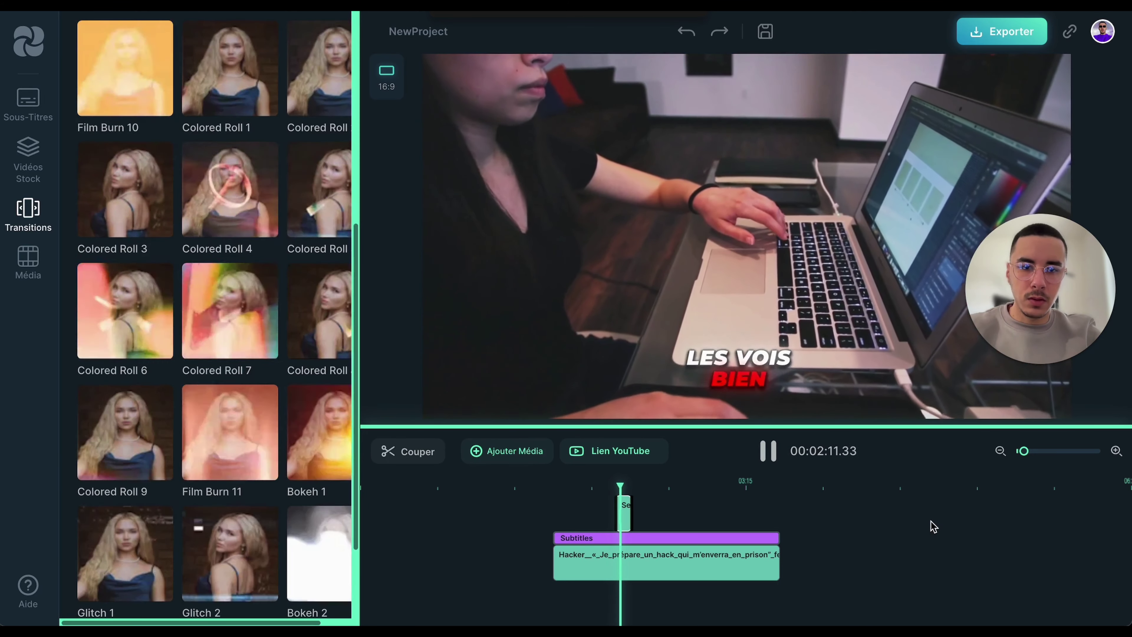
right_click(929, 518)
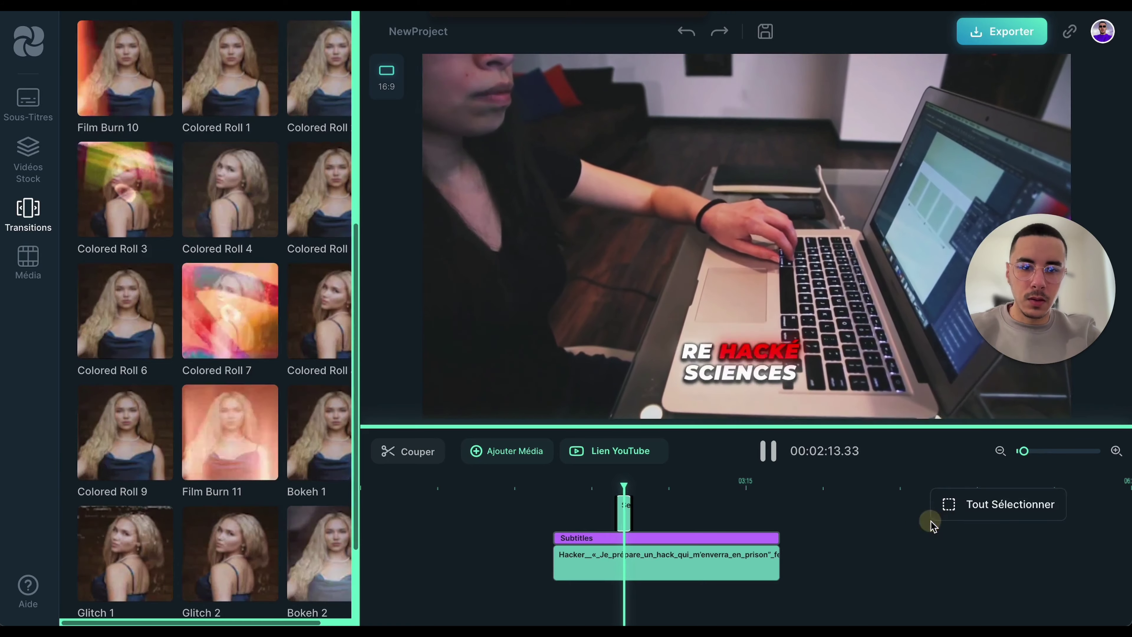
left_click(897, 539)
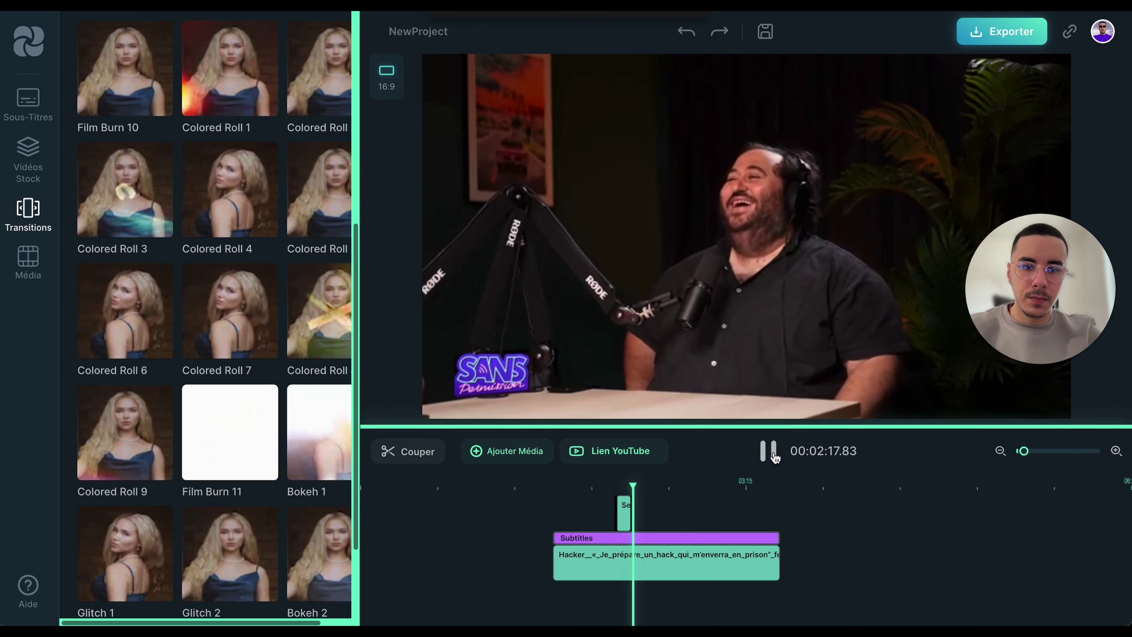
left_click(769, 451)
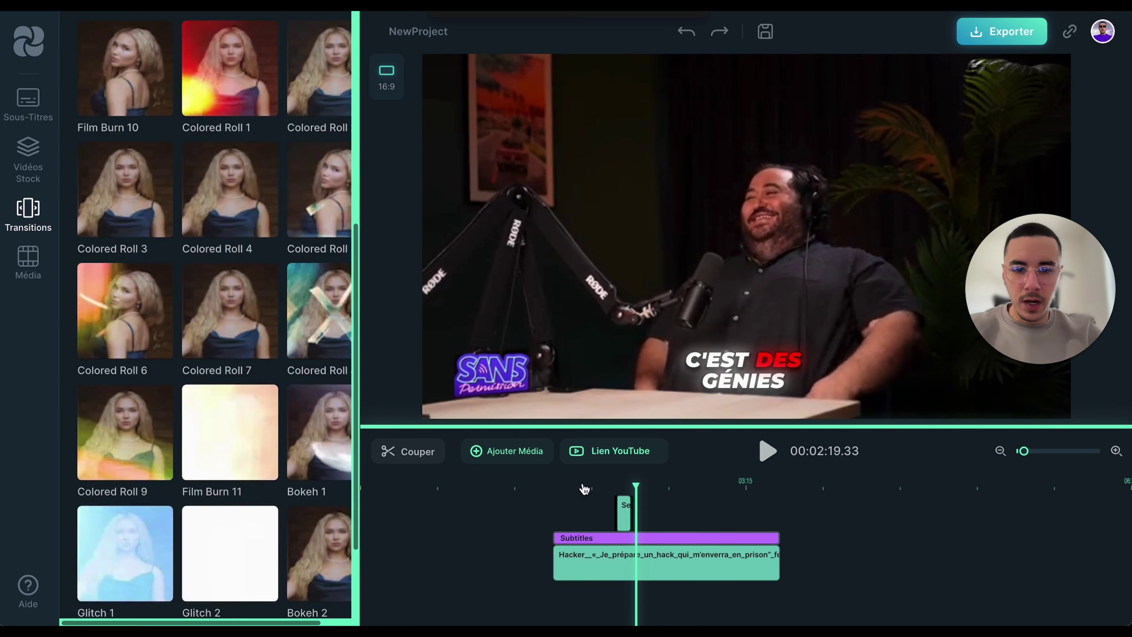
Trim the start of the laptop stock clip and try to undo the trim
mouse_move(617, 512)
left_mouse_down()
mouse_move(561, 513)
mouse_move(626, 524)
left_mouse_up()
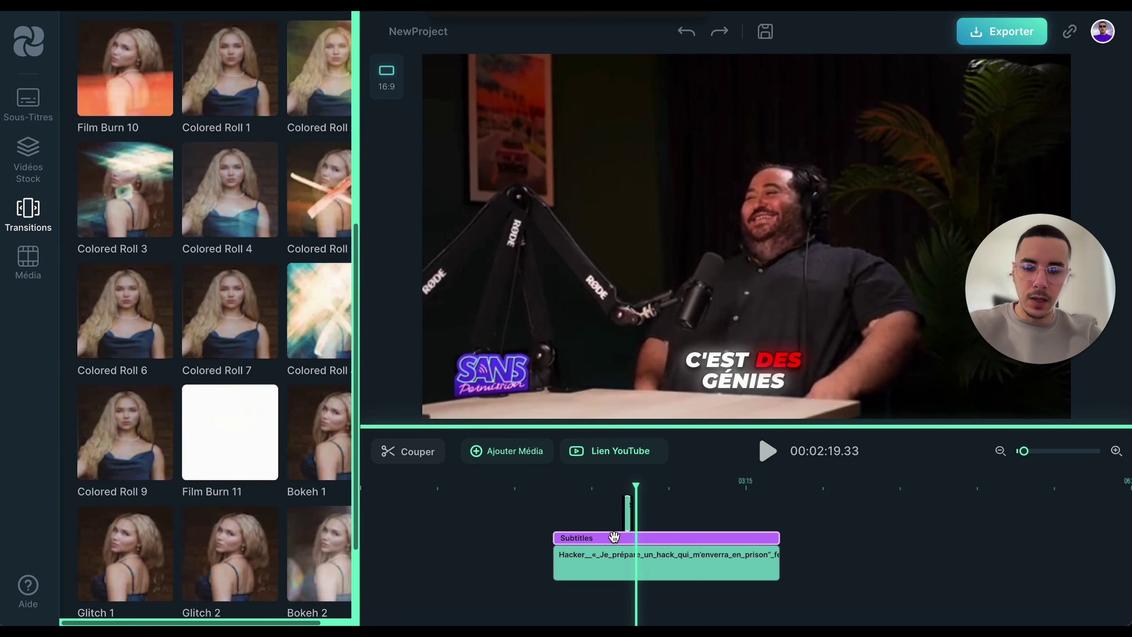
left_click(680, 32)
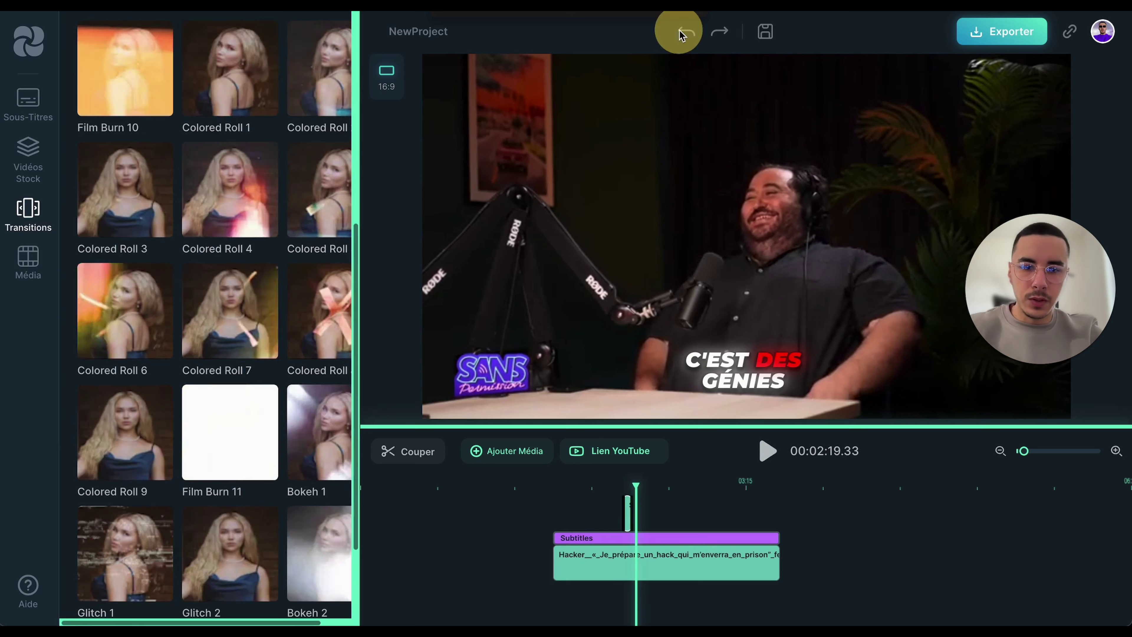
left_click(685, 34)
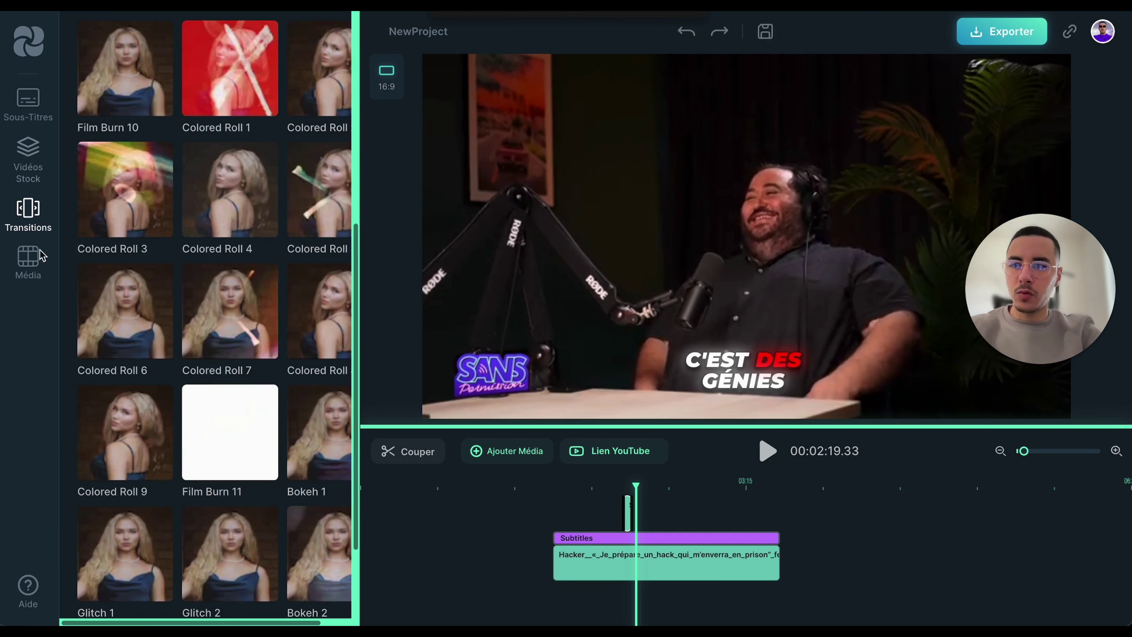
Copy the link of LEGEND's gynaecologist anecdotes video on YouTube and import it by link into the video editor's timeline
left_click(28, 259)
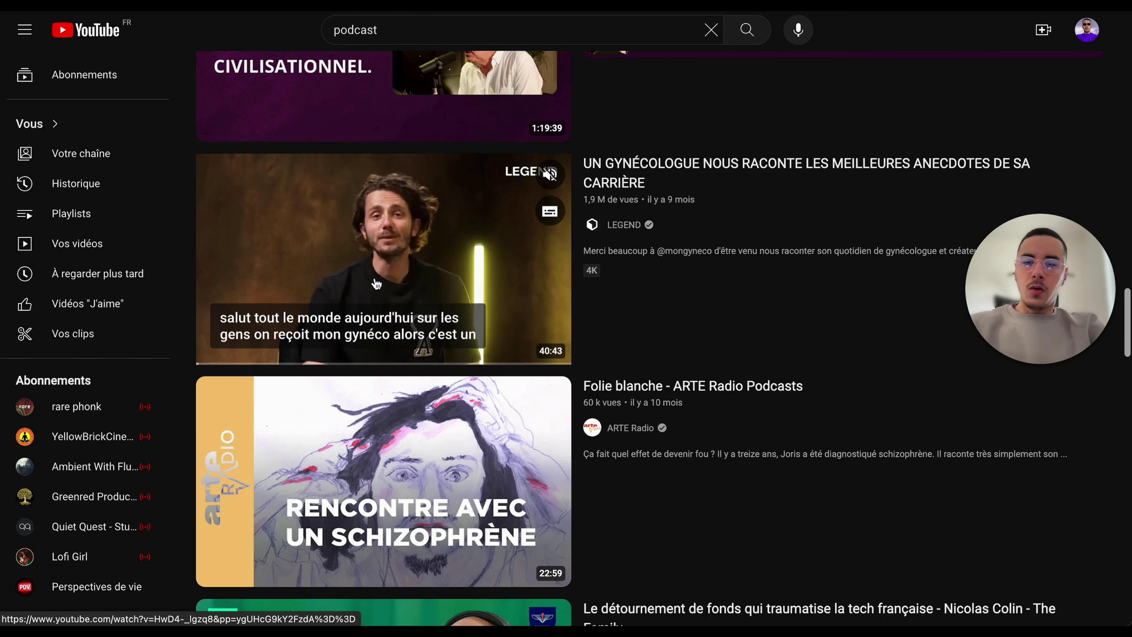
right_click(375, 281)
left_click(439, 377)
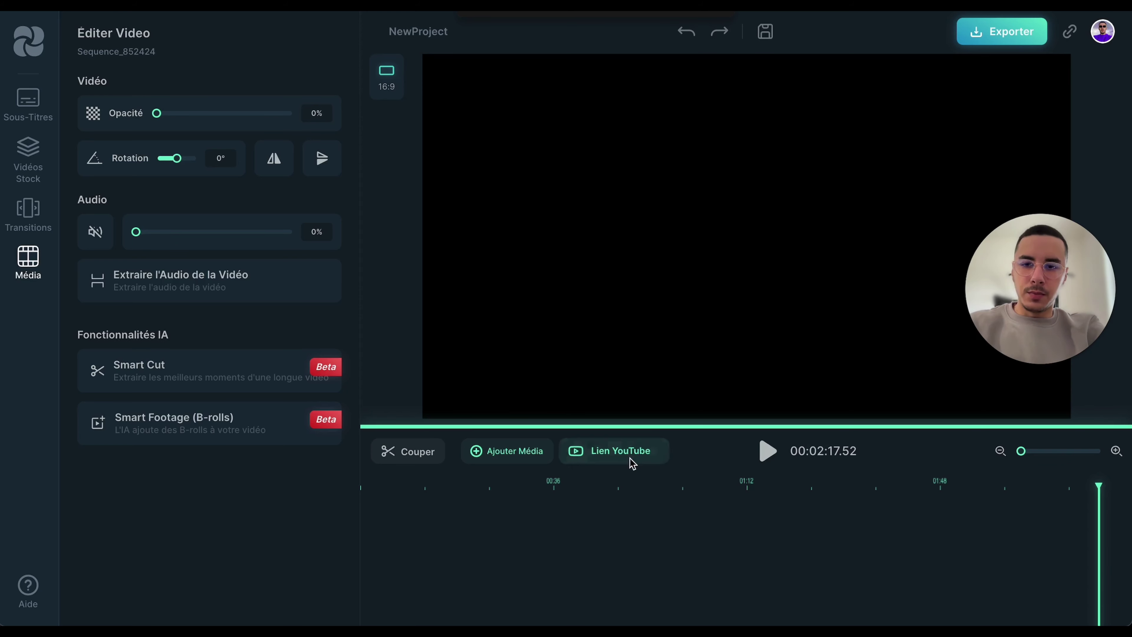
left_click(621, 453)
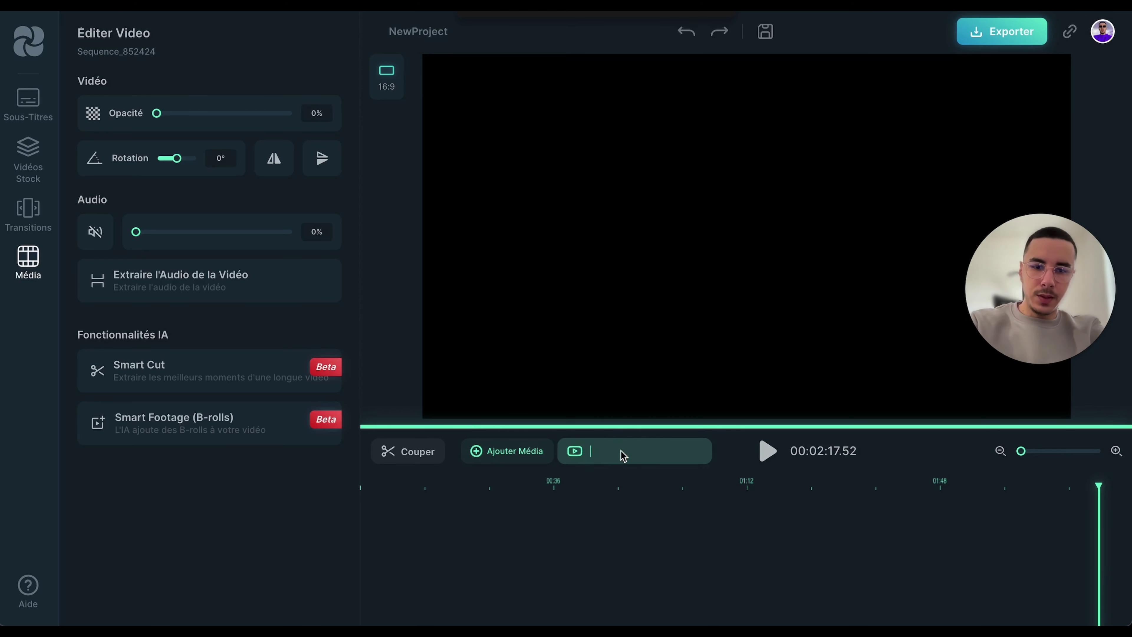
key("ctrl+v")
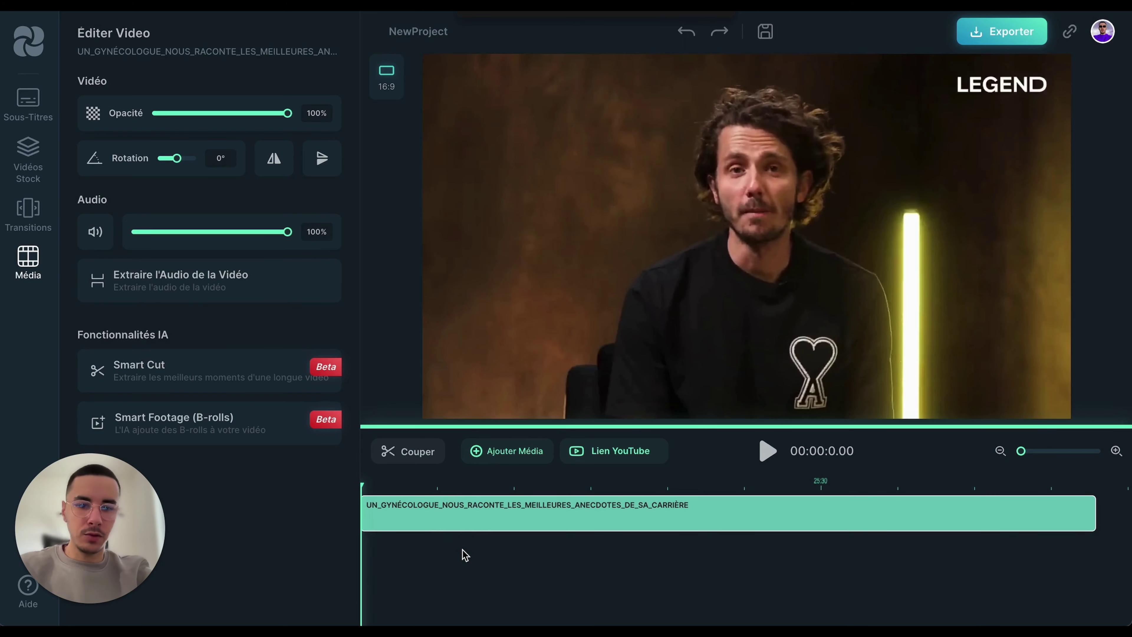
Select the imported YouTube video on the timeline and open its Smart Cut settings
left_click(502, 549)
left_click(525, 516)
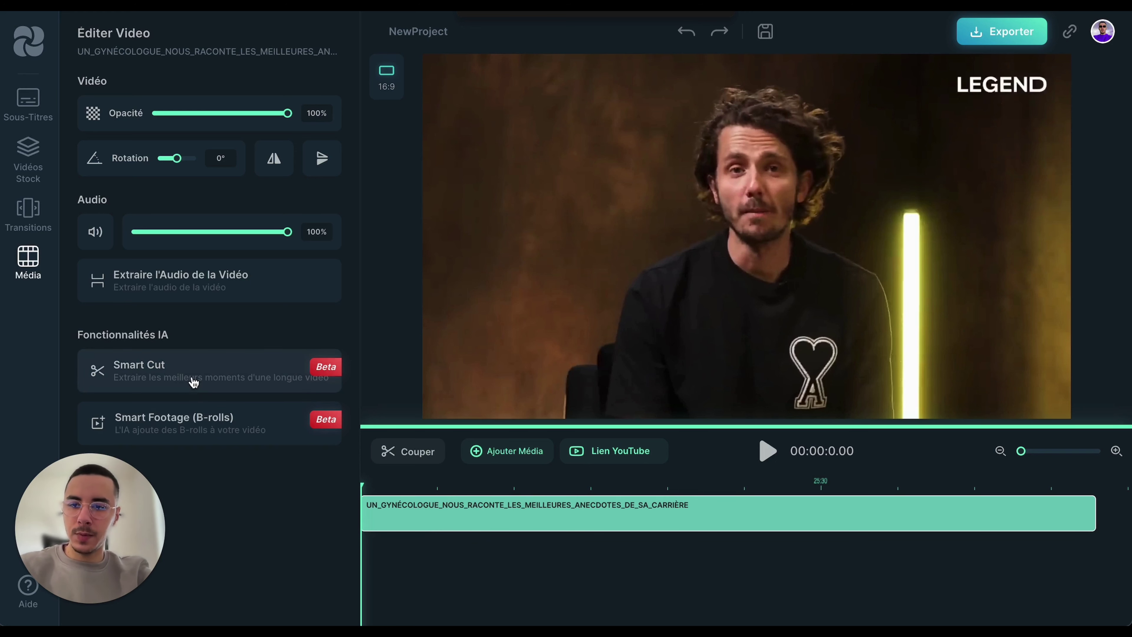
left_click(423, 515)
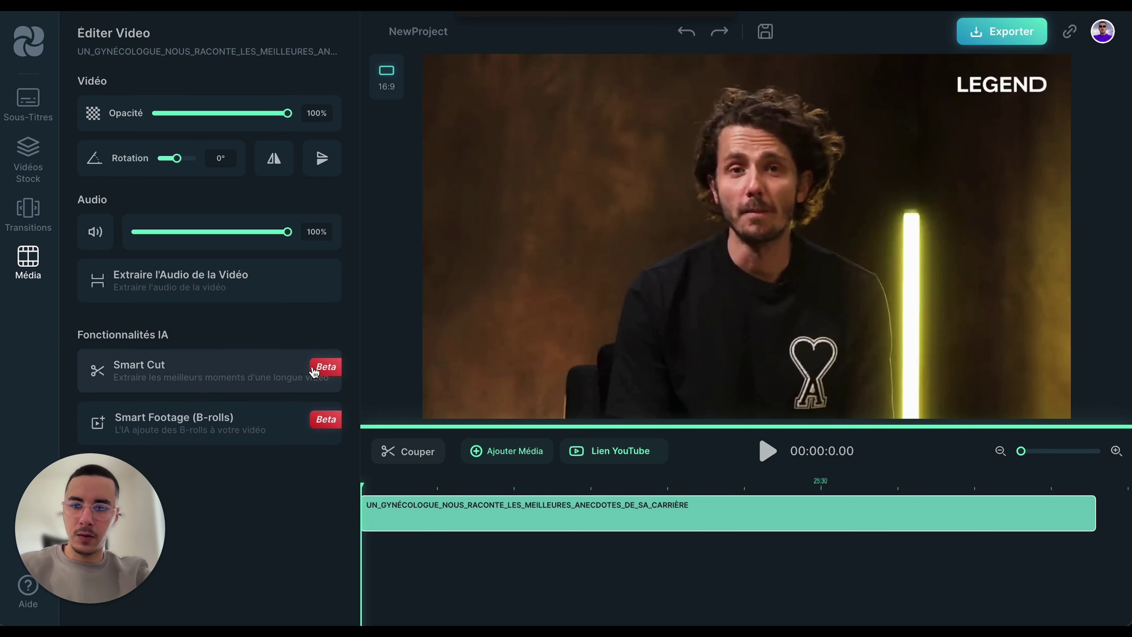
left_click(253, 374)
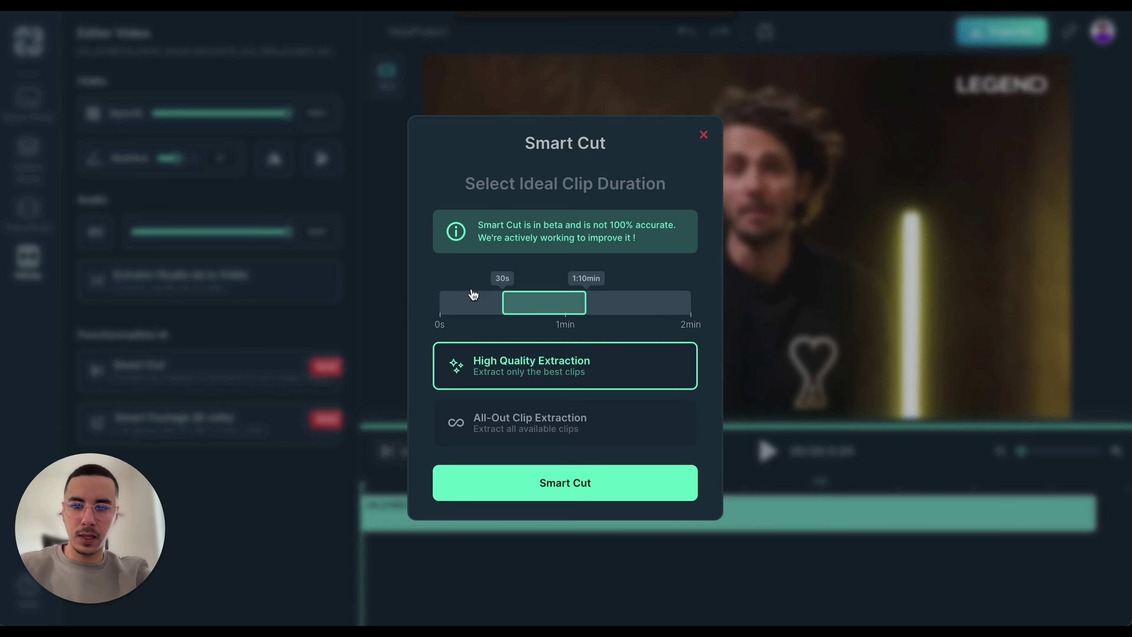
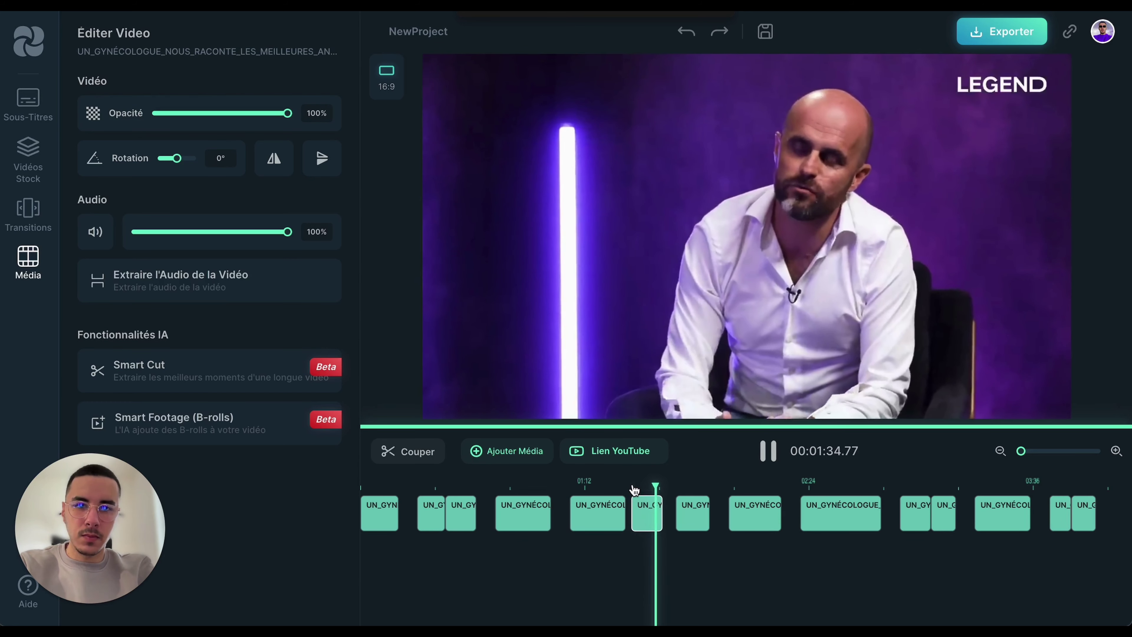
Stop the current playback and play the long extracted clip that starts near 02:24
key("space")
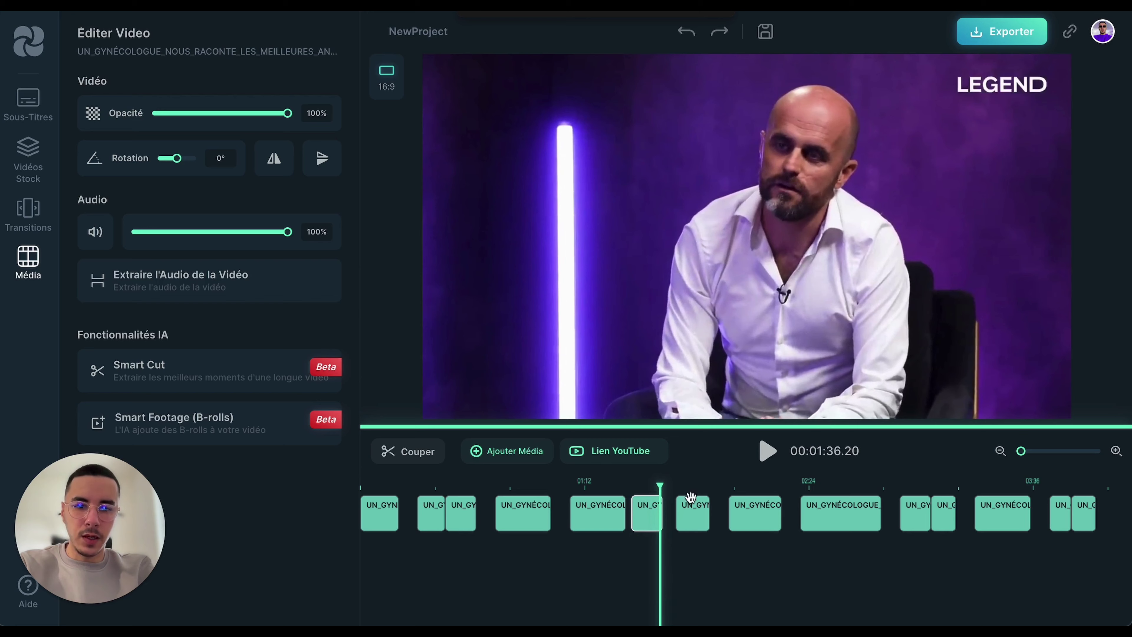
left_click(814, 488)
left_click_drag(655, 515, 670, 518)
left_click_drag(811, 487, 802, 490)
left_click(766, 457)
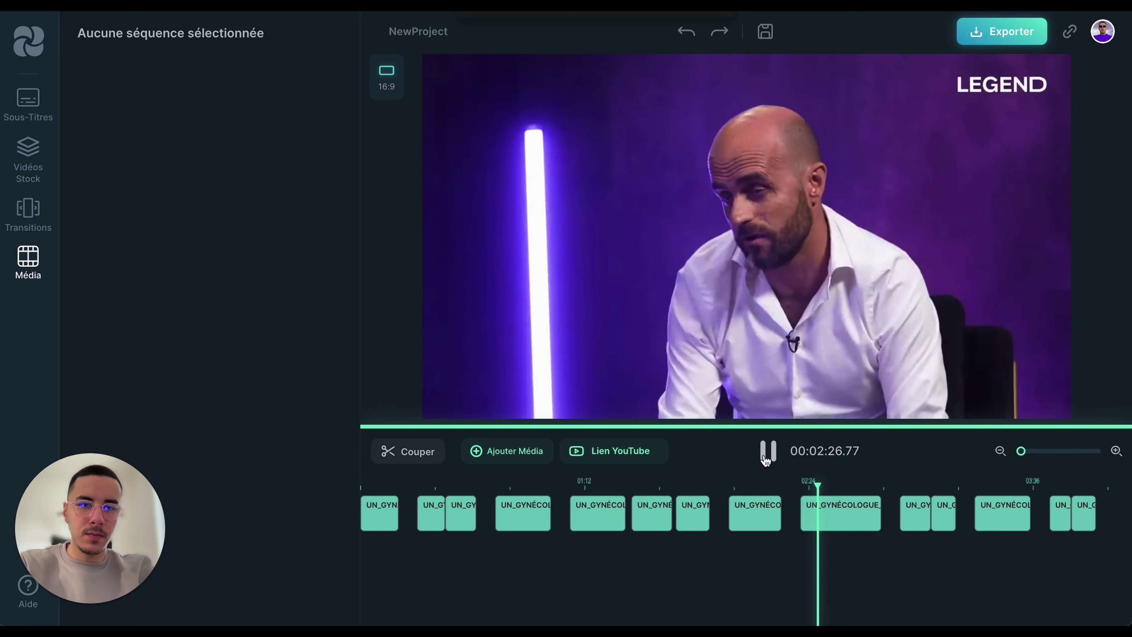
Switch the project format to Portrait (9:16) and back to Landscape (16:9)
left_click(395, 78)
key("XF86AudioRaiseVolume")
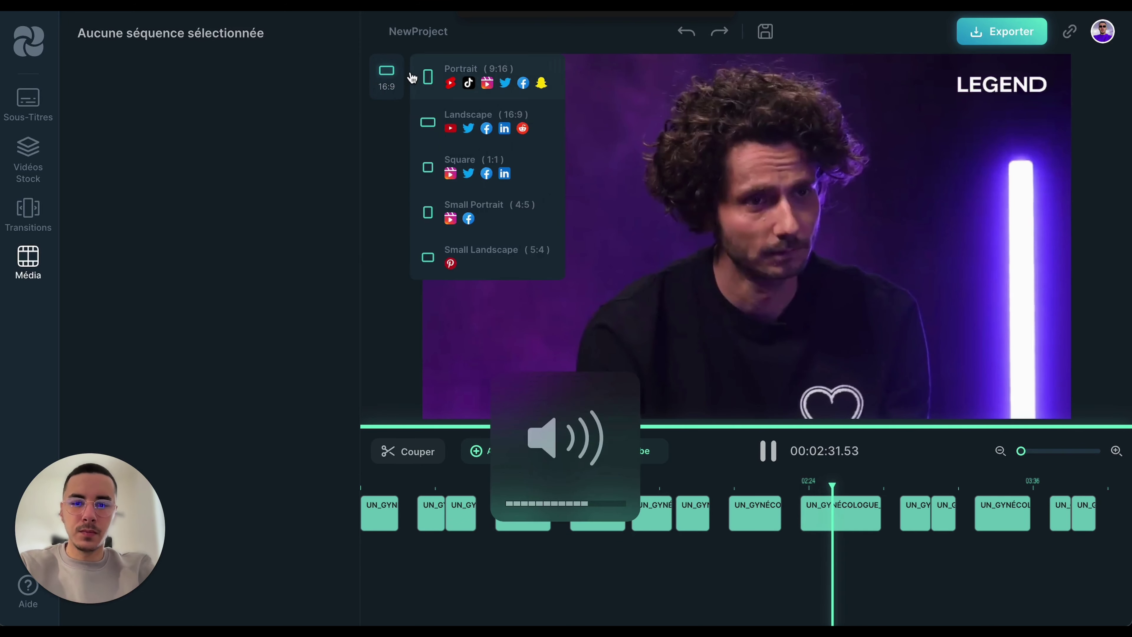
left_click(440, 77)
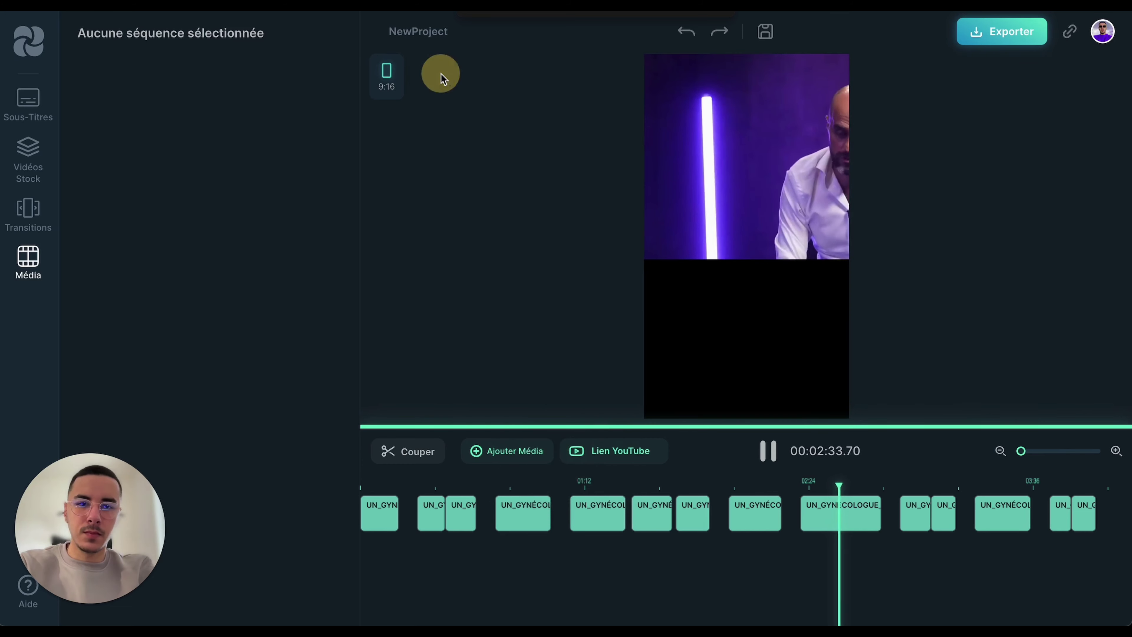
left_click(693, 181)
left_click(386, 72)
left_click(473, 121)
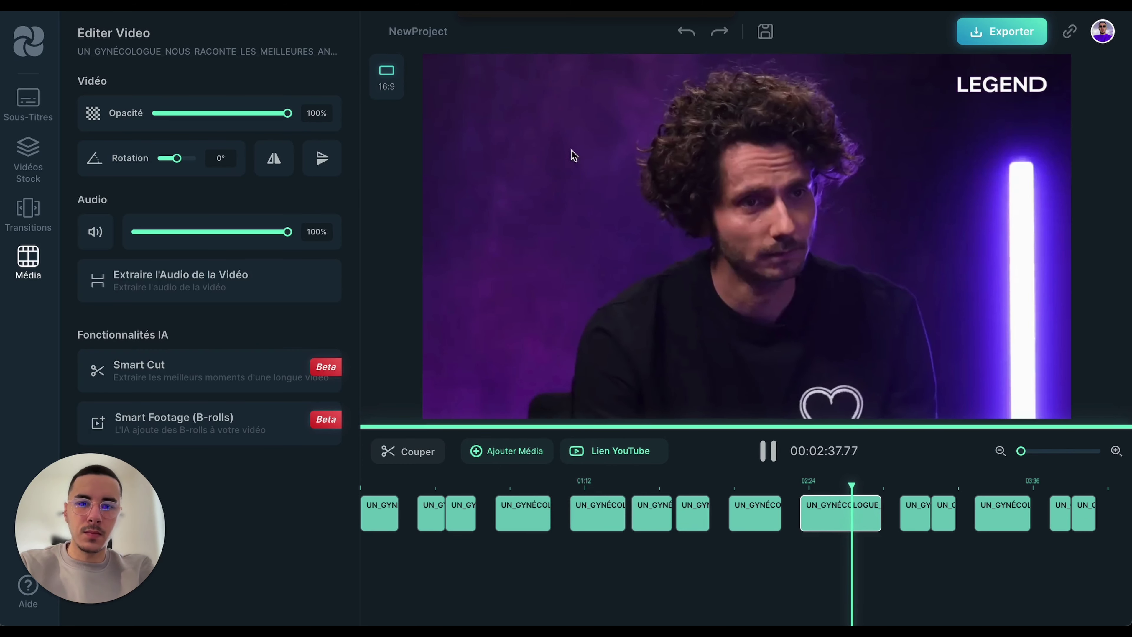
Move the playhead back to about 02:30 within the long extracted clip and select that clip
left_click(846, 485)
left_click_drag(859, 485, 829, 483)
left_click(837, 516)
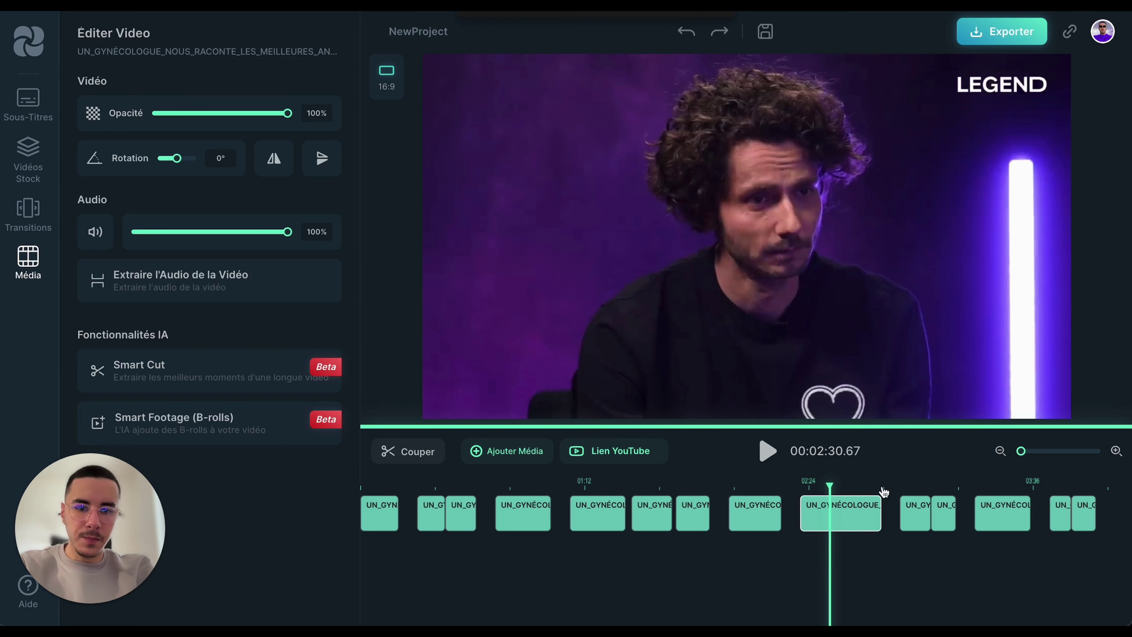
left_click(918, 515)
left_click(944, 515)
left_click(949, 557)
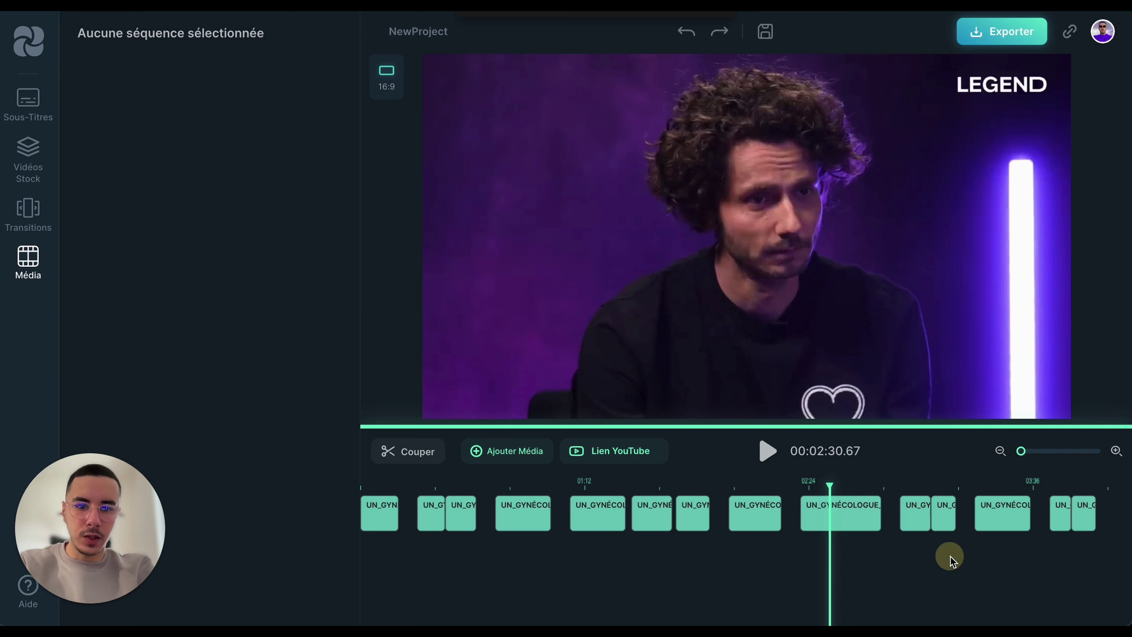
Select all the extracted clips on the timeline and add AI B-rolls to them with Smart Footage
left_click(1082, 517)
left_click(1059, 515, "shift")
left_click(948, 518, "shift")
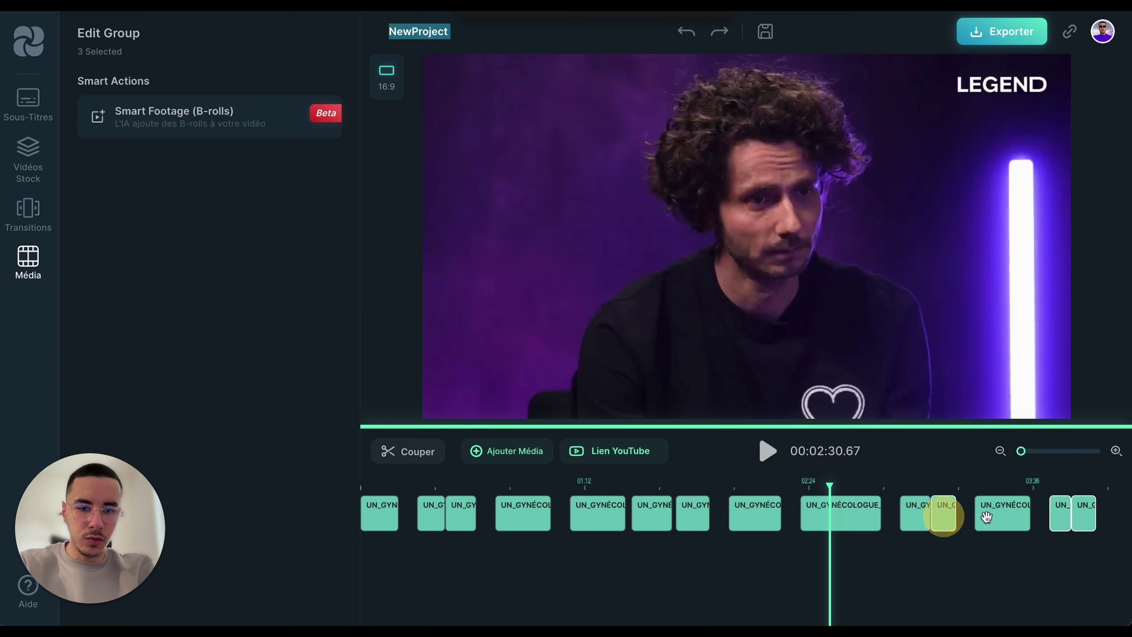
left_click(1001, 514, "shift")
left_click(917, 514, "shift")
left_click(847, 510, "shift")
left_click(758, 513, "shift")
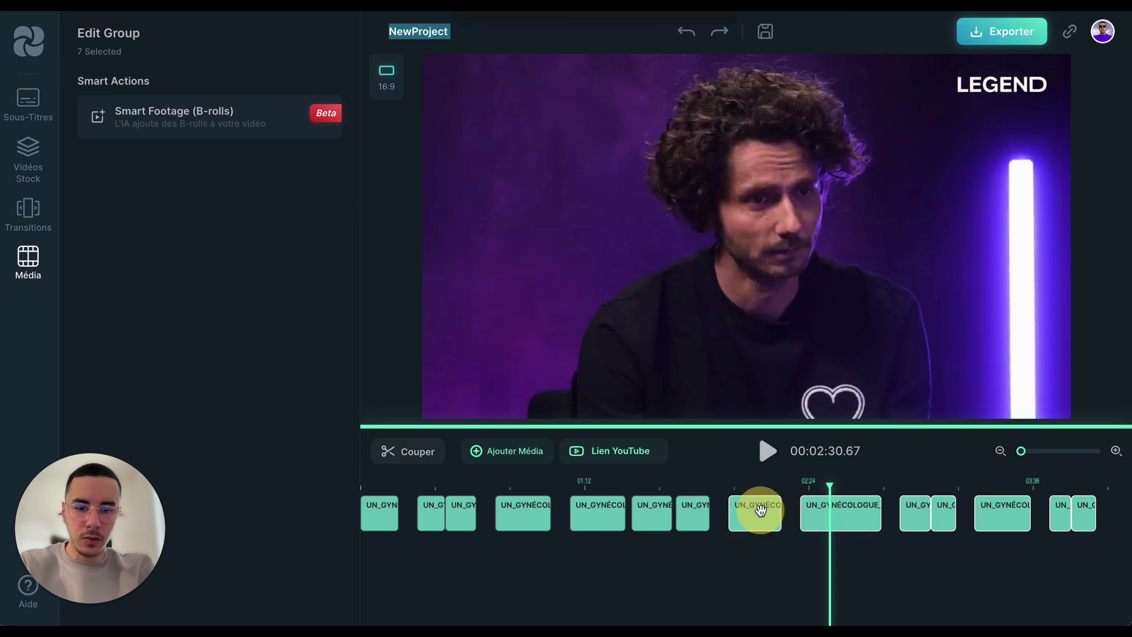
left_click(691, 511, "shift")
left_click(660, 508, "shift")
left_click_drag(386, 564, 1092, 509)
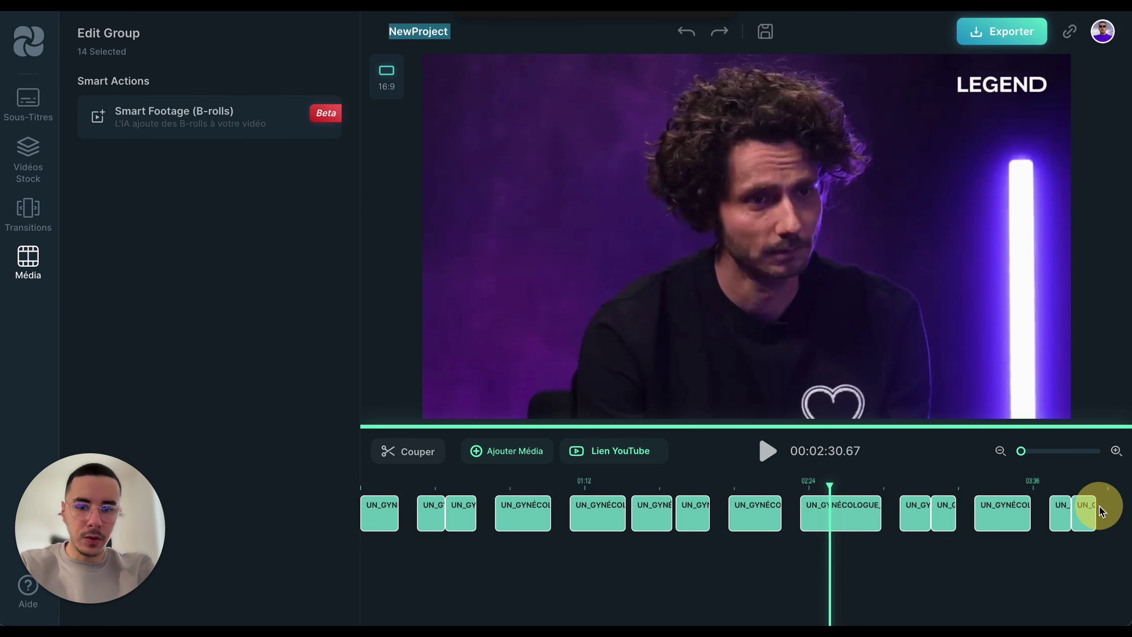
left_click(178, 120)
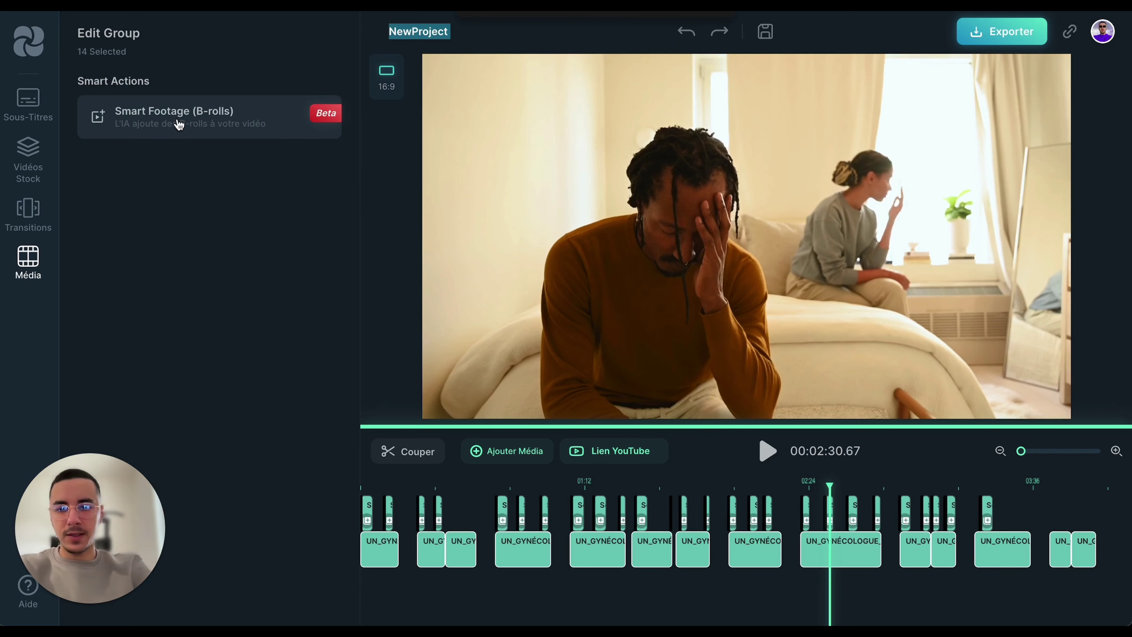
Deselect the clips, move the playhead to about 03:16 and play the clip there with its B-roll
left_click_drag(536, 481, 745, 483)
key("XF86AudioMute")
key("XF86AudioMute")
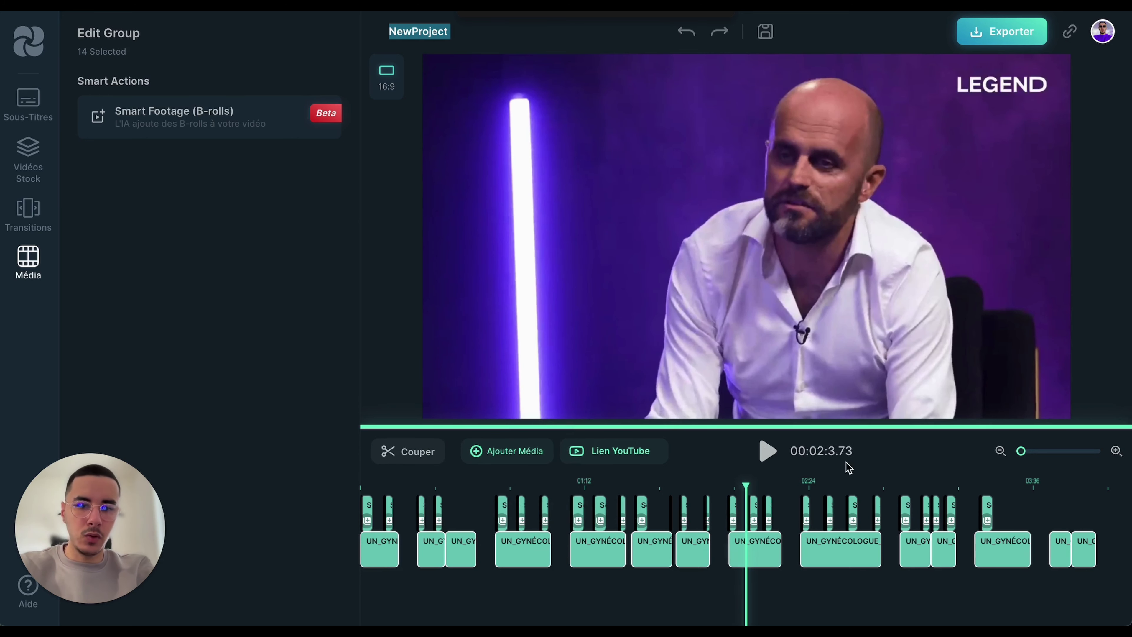
left_click(1042, 523)
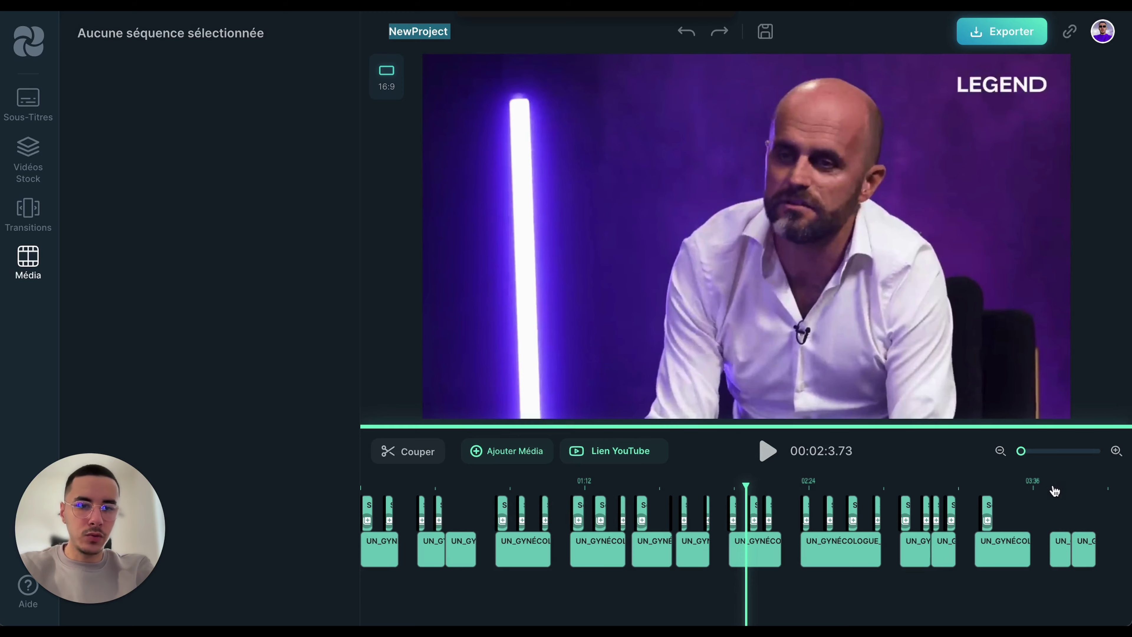
left_click_drag(1055, 491, 975, 486)
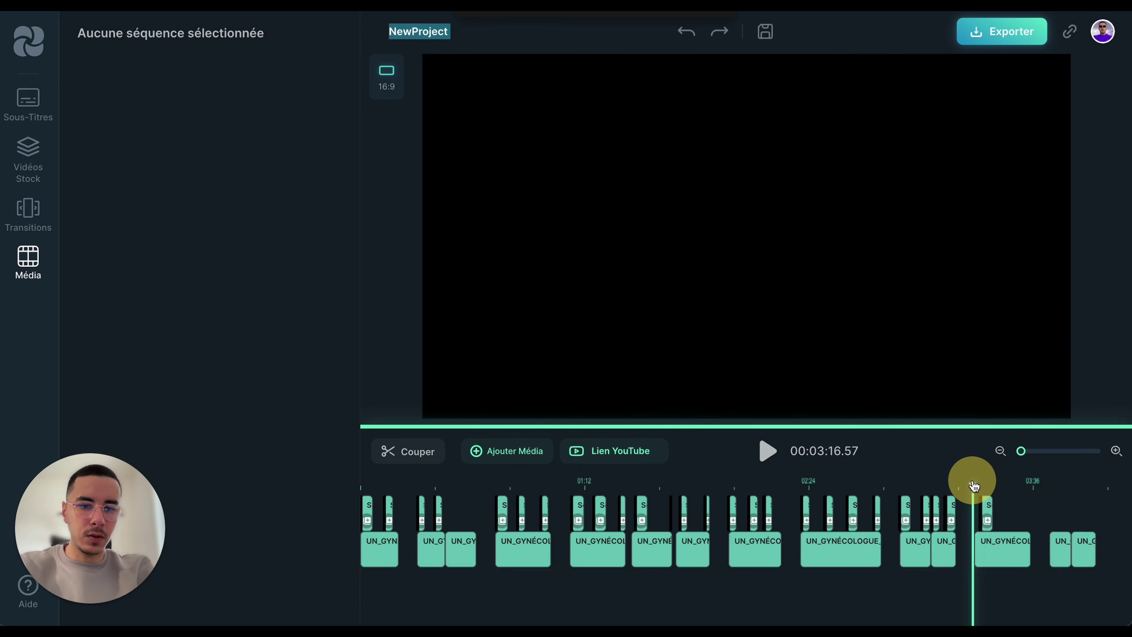
left_click(770, 450)
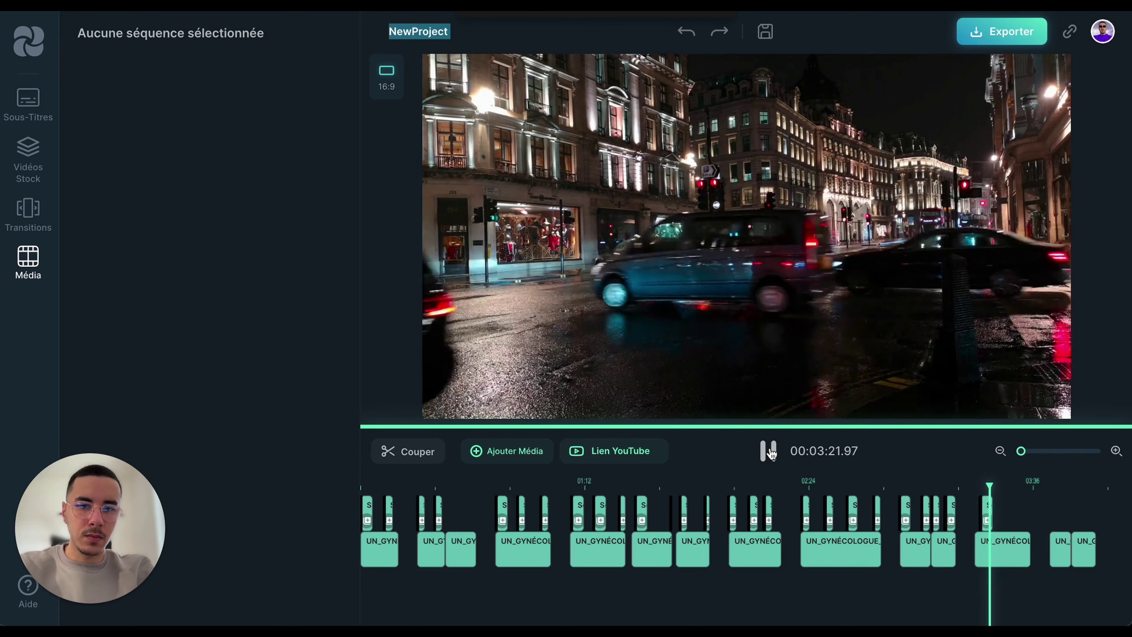
Play the long extracted clip from about 02:21 and again from about 02:36 to check its B-rolls
left_click(805, 486)
left_click(804, 484)
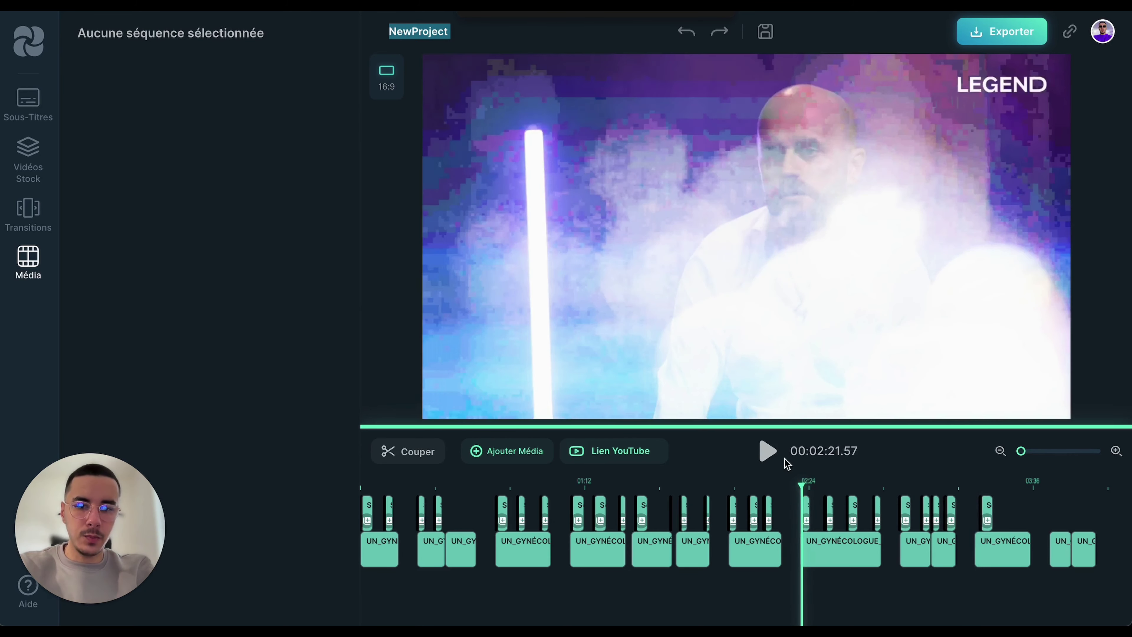
left_click(770, 452)
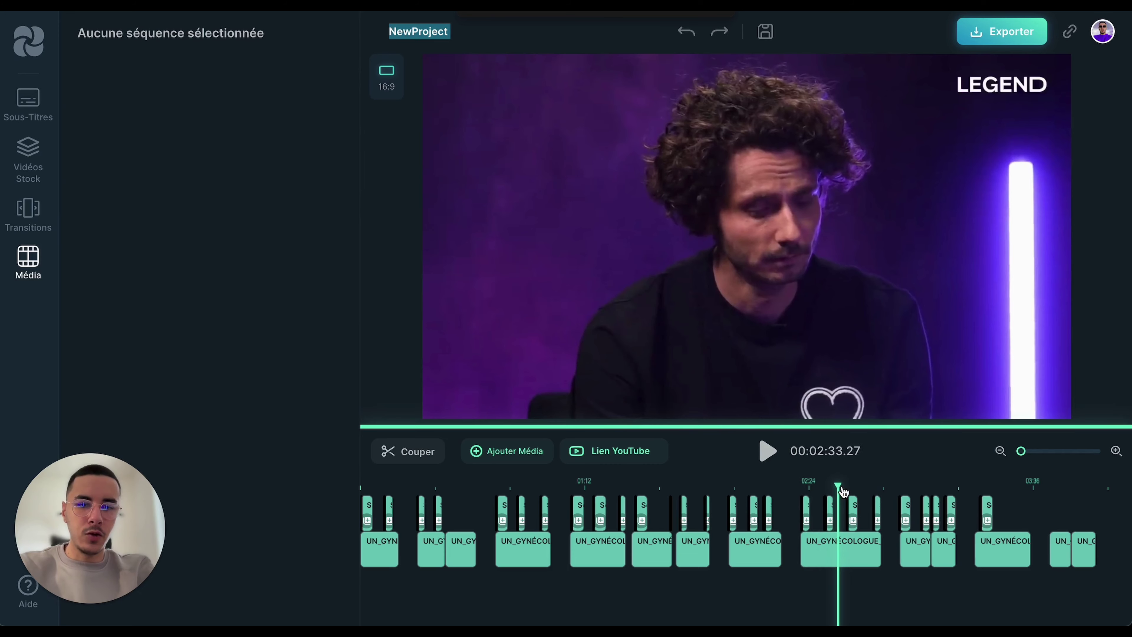
mouse_move(843, 491)
left_mouse_down()
mouse_move(824, 487)
mouse_move(847, 483)
left_mouse_up()
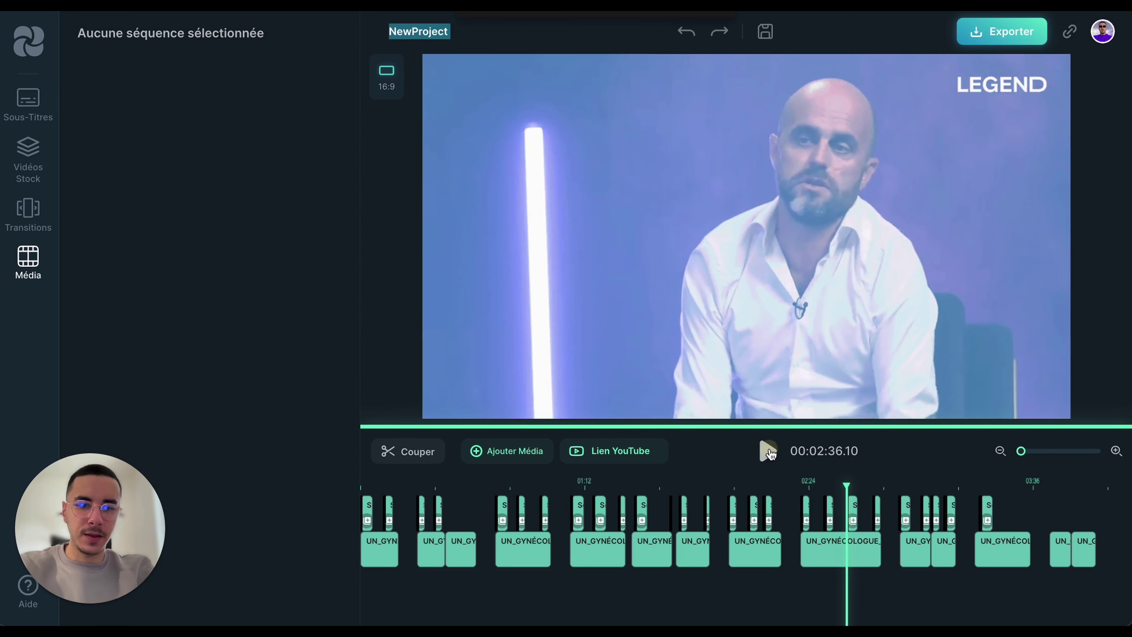
left_click(769, 450)
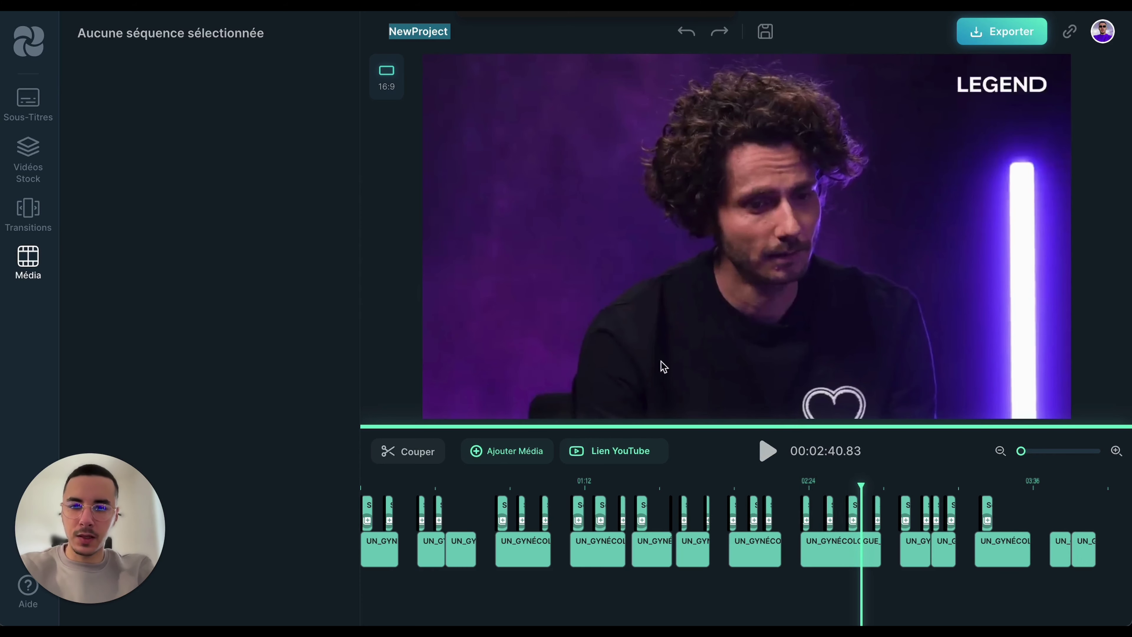
Replace the B-roll near 02:30 with the first alternative Pexels video, by RDNE Stock project
left_click(811, 551)
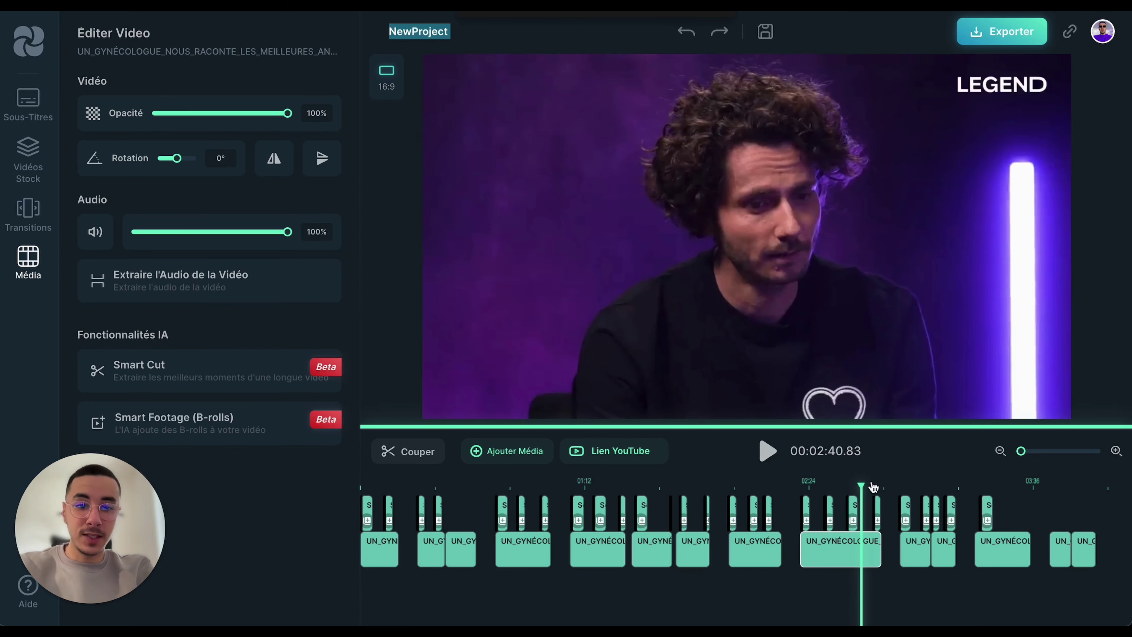
left_click_drag(872, 486, 822, 481)
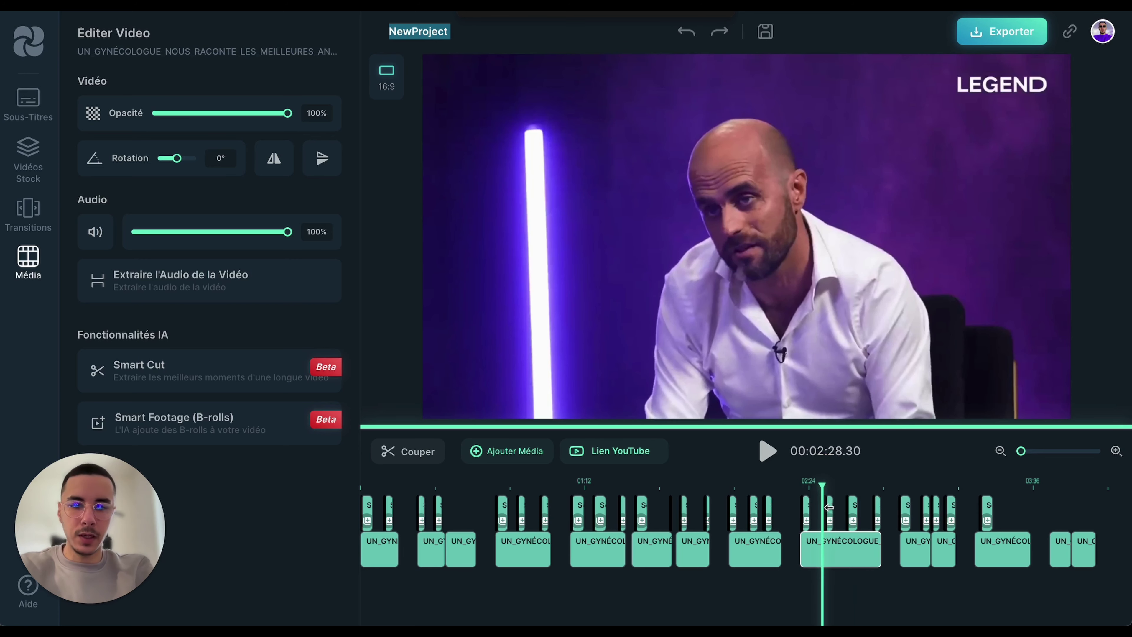
left_click(831, 522)
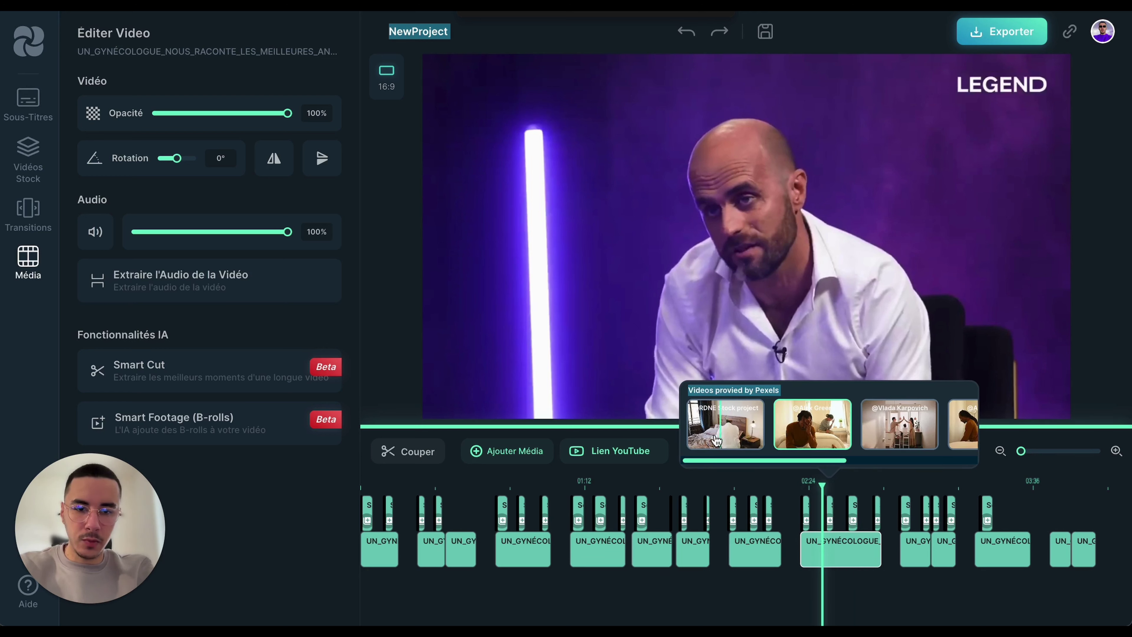
left_click(741, 447)
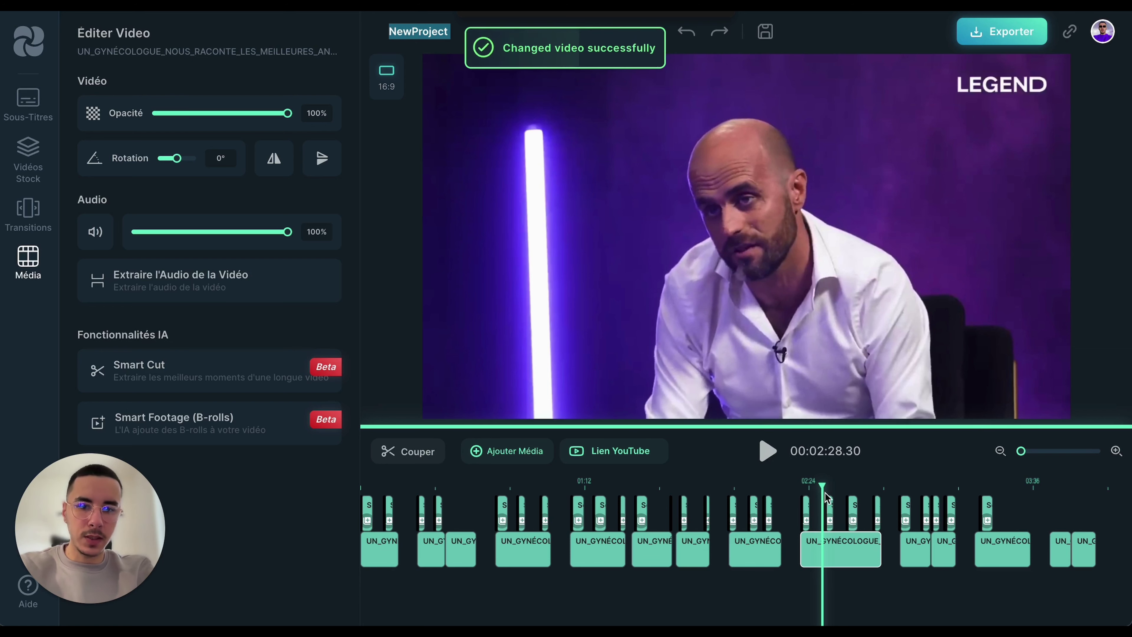
Play the replaced B-roll from about 02:28, stop playback and return the playhead to about 02:29
left_click(767, 451)
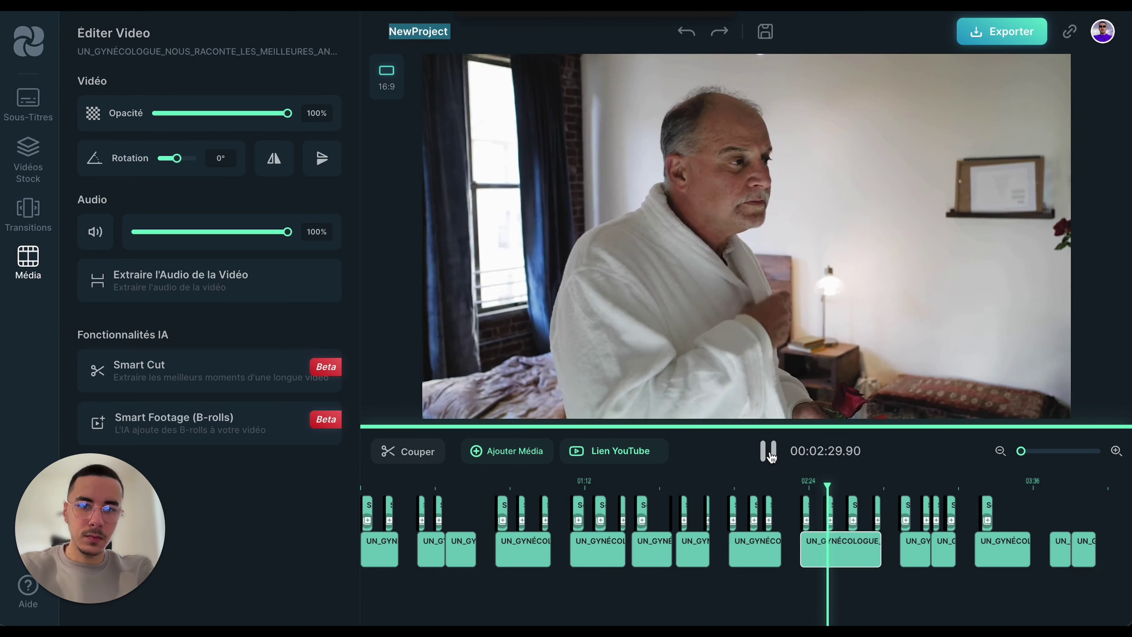
left_click(769, 451)
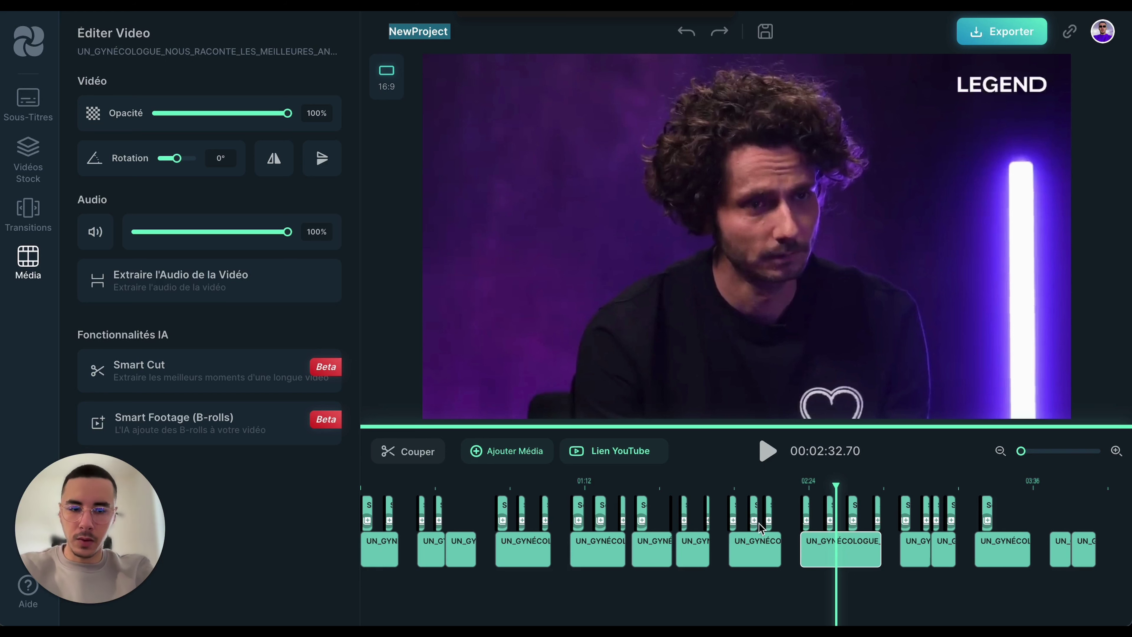
left_click_drag(837, 482, 825, 476)
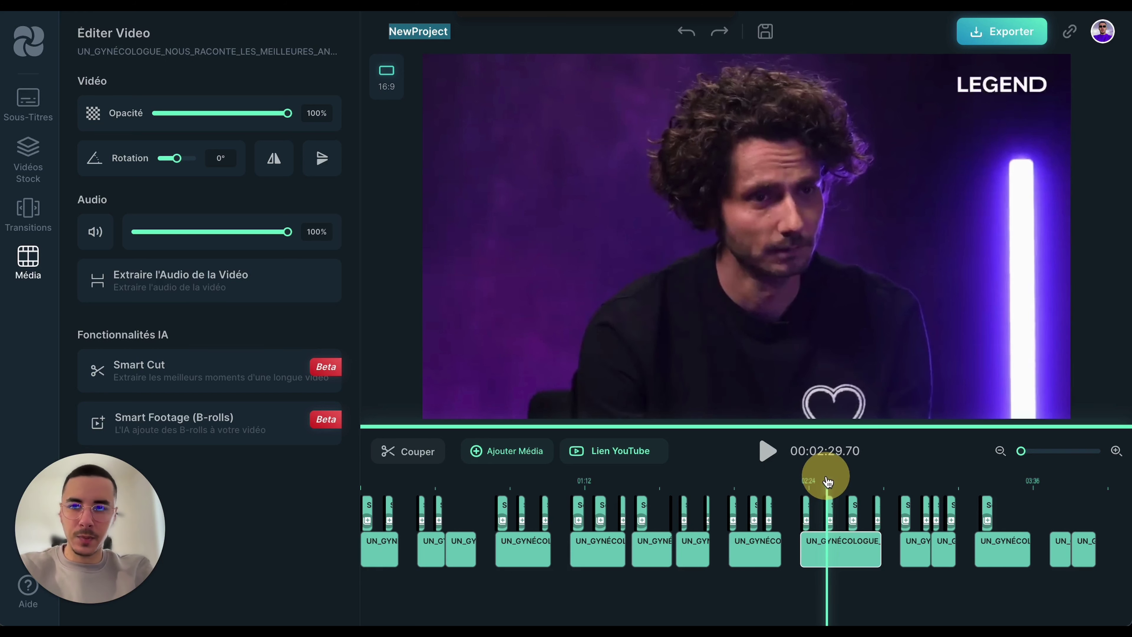
Select all sequences on the timeline and add subtitles to them
left_click(28, 102)
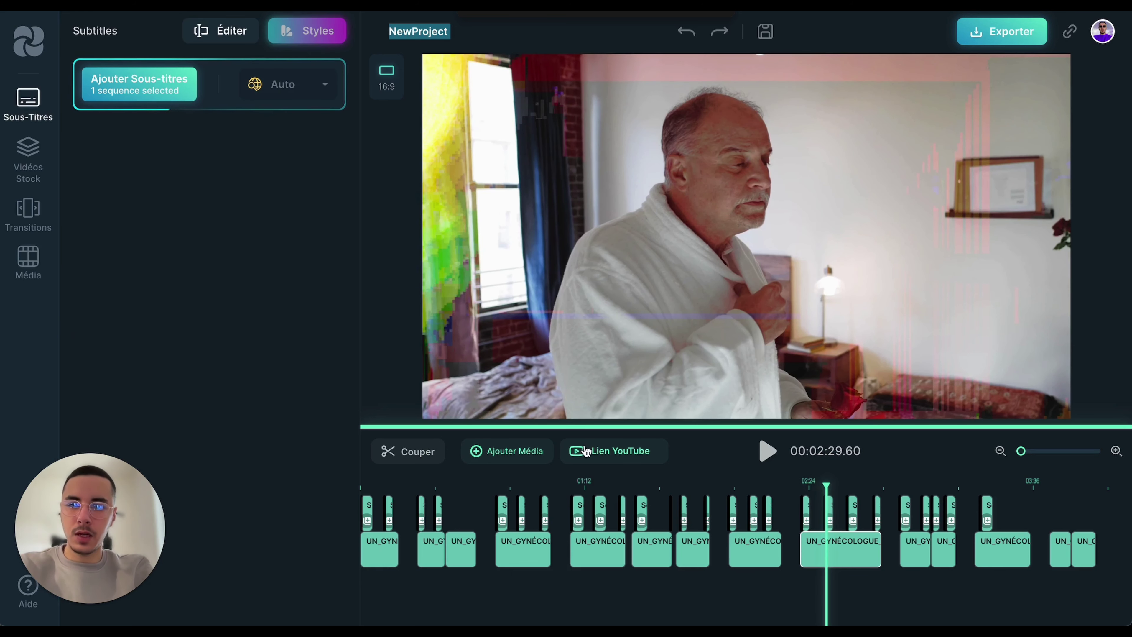
left_click(753, 551, "shift")
left_click(691, 549, "shift")
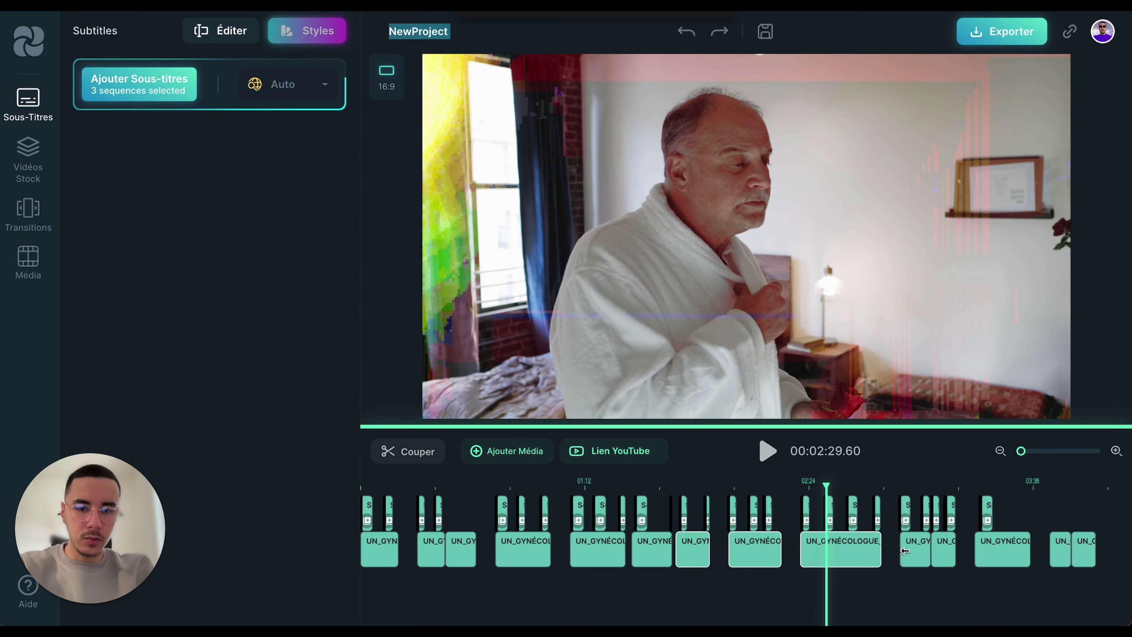
left_click(912, 551, "shift")
left_click_drag(1088, 575, 383, 553)
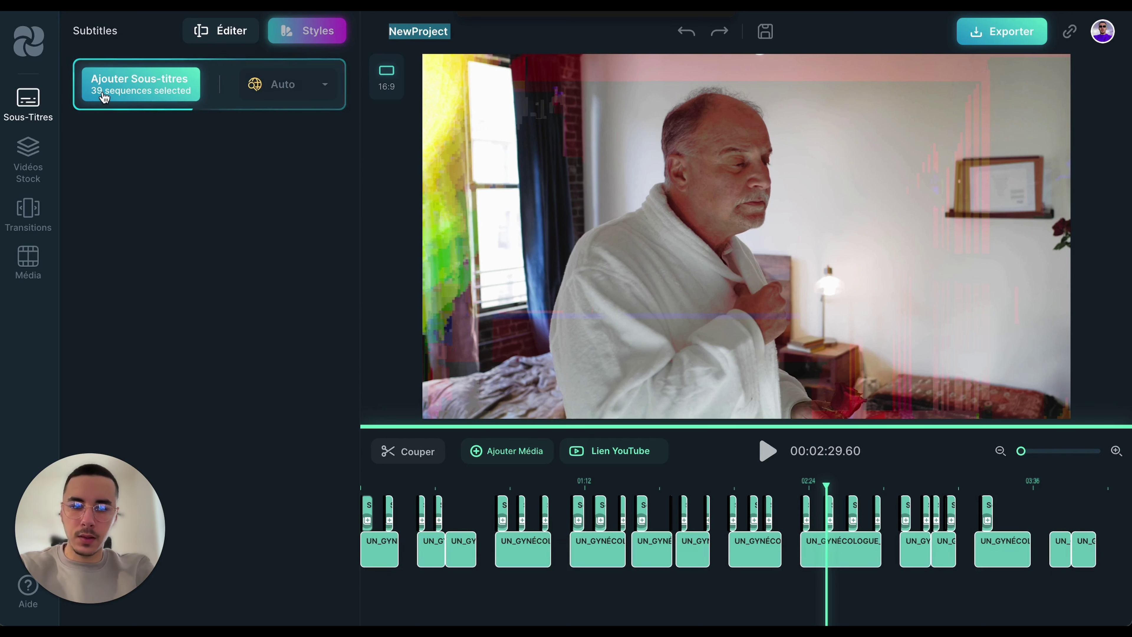
left_click(141, 92)
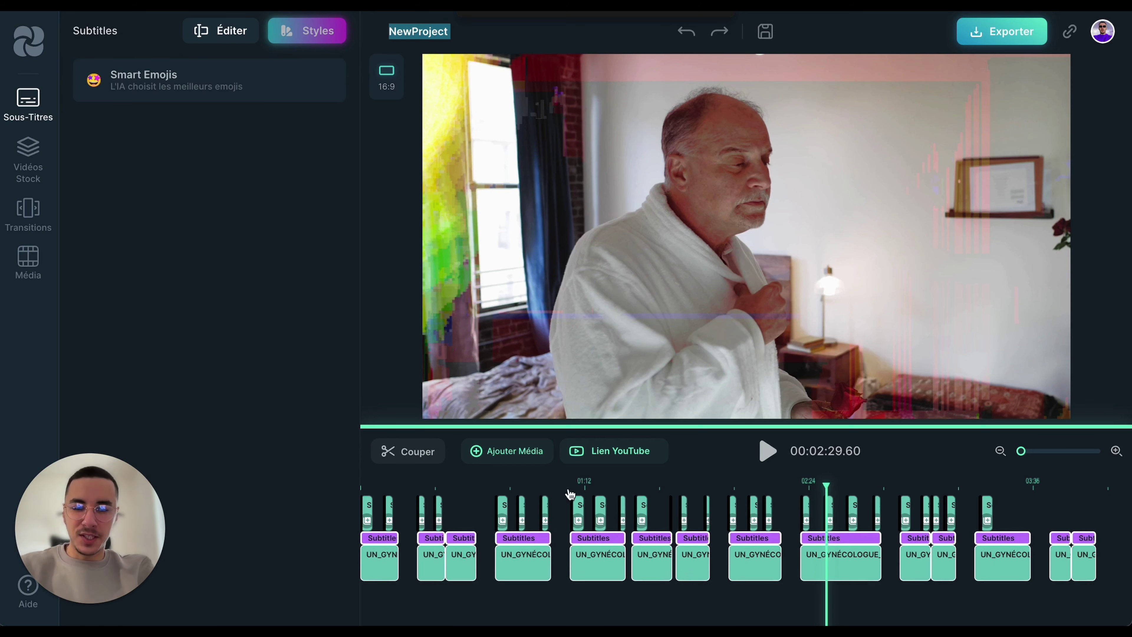
Deselect the sequences and play the subtitled clips near 03:42 and 02:24 to check the subtitles
left_click_drag(570, 493, 1054, 489)
left_click(1061, 508)
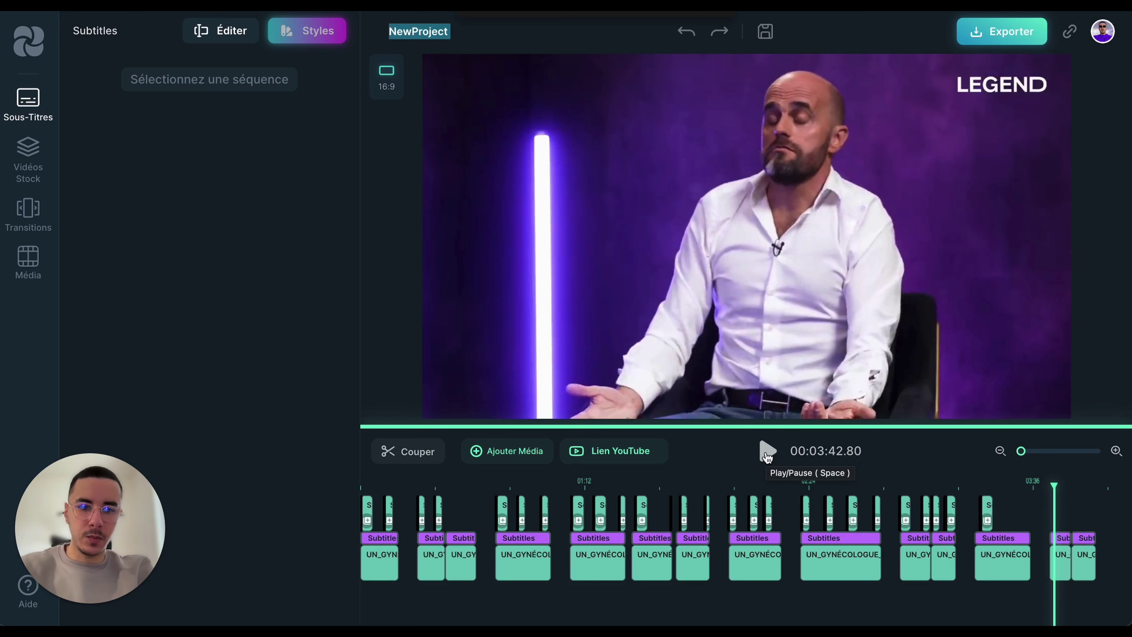
left_click(767, 456)
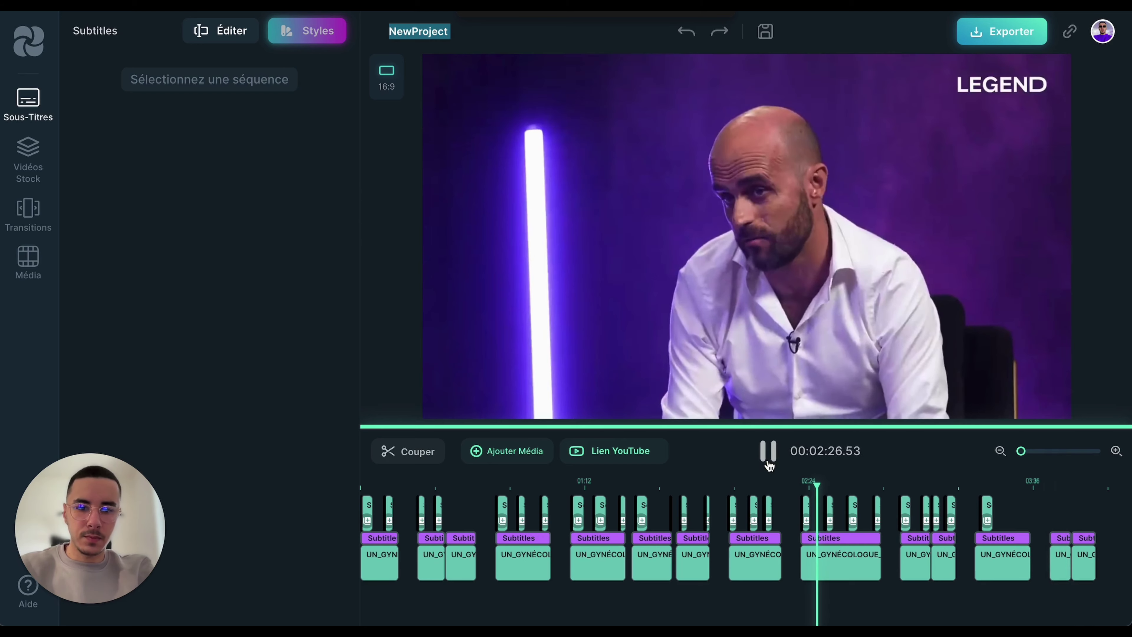
left_click(768, 452)
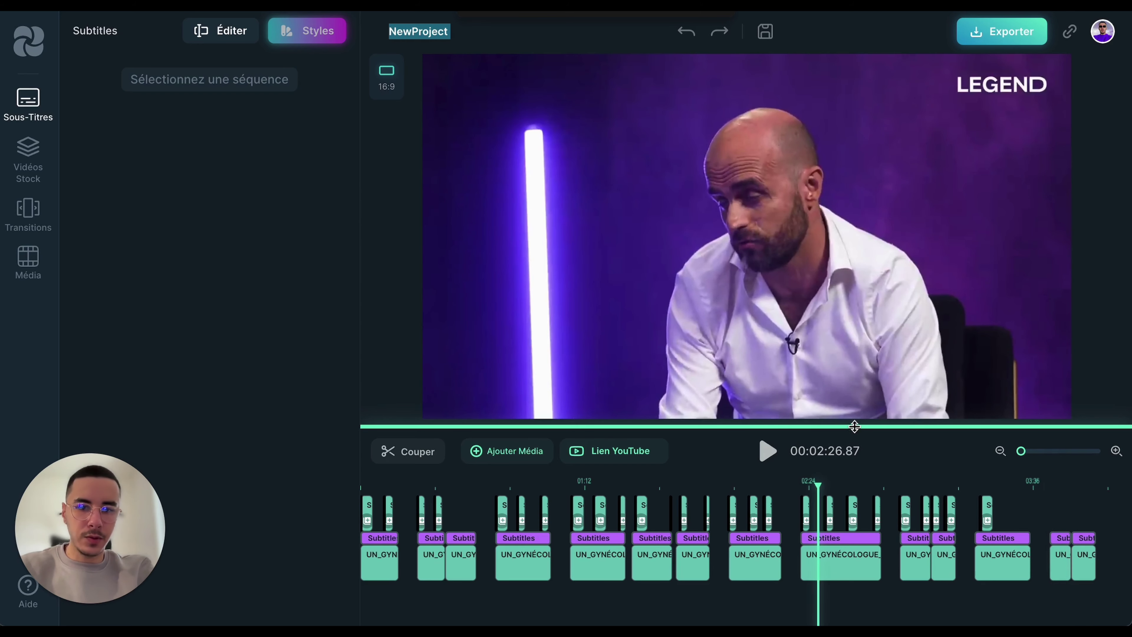
Save the project and reload the editor page
left_click_drag(854, 425, 853, 382)
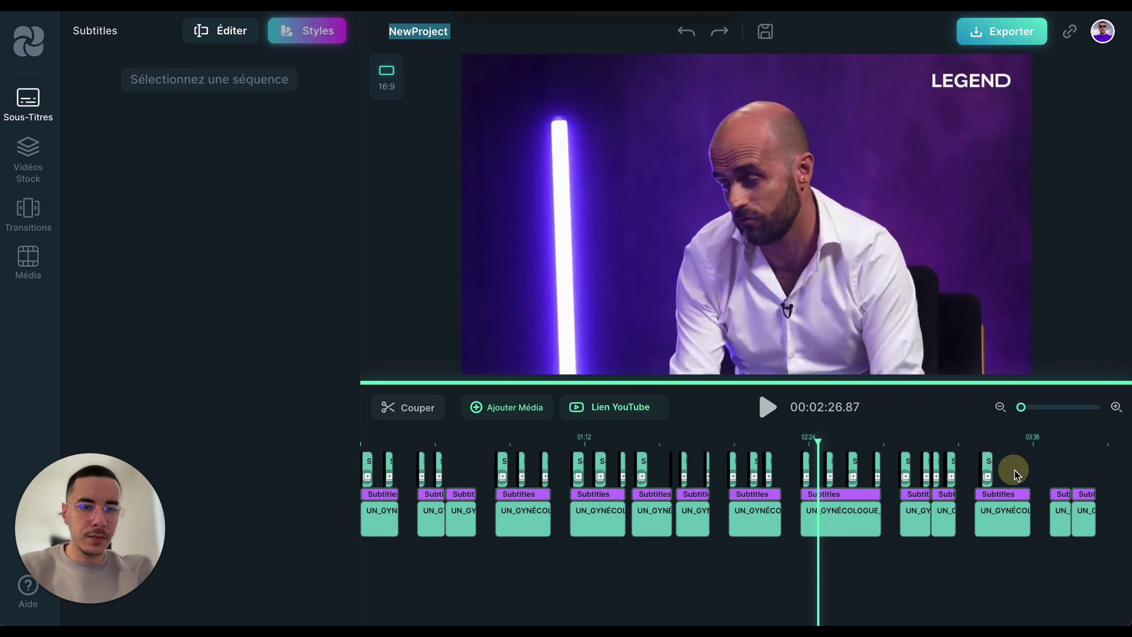
left_click(404, 245)
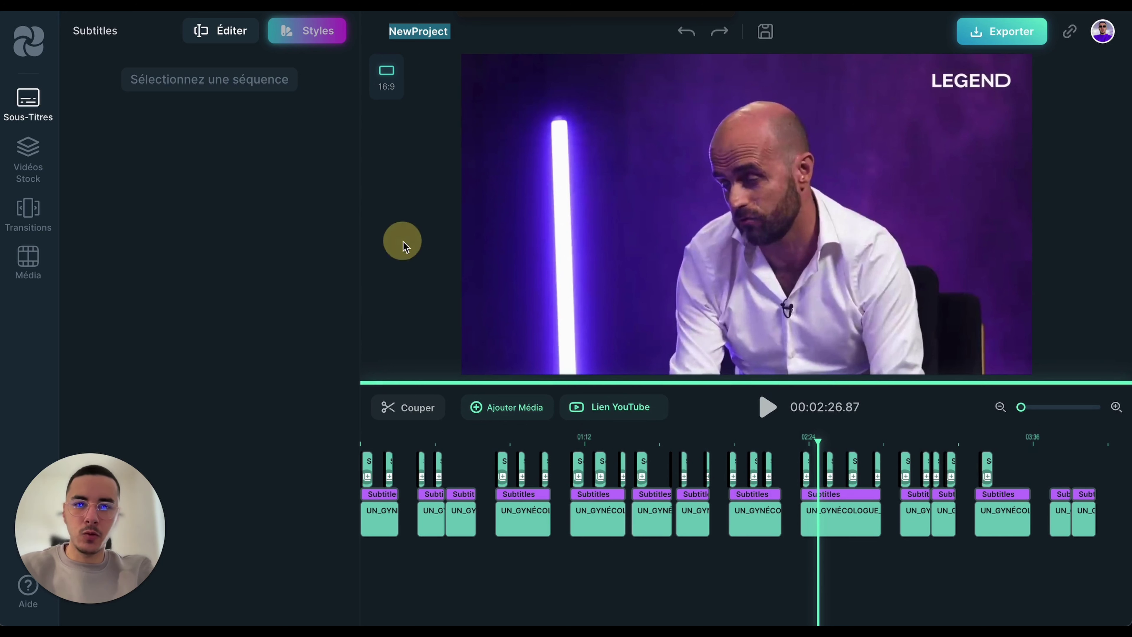
left_click(767, 34)
key("F5")
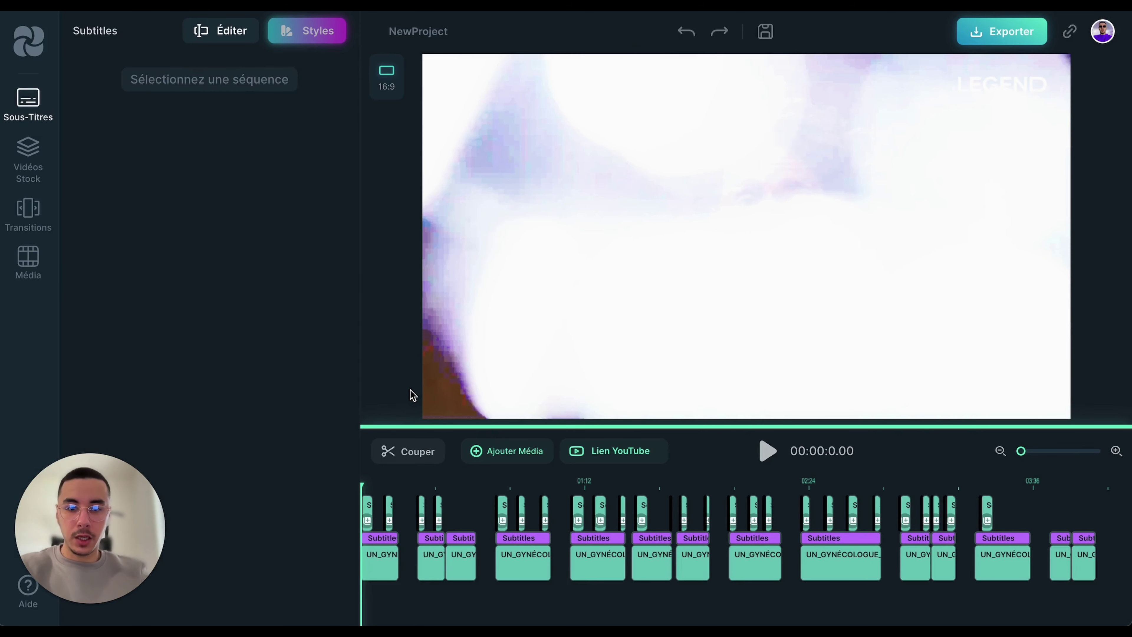
Play the first clip from the start of the timeline and pause at about 00:09
left_click(769, 451)
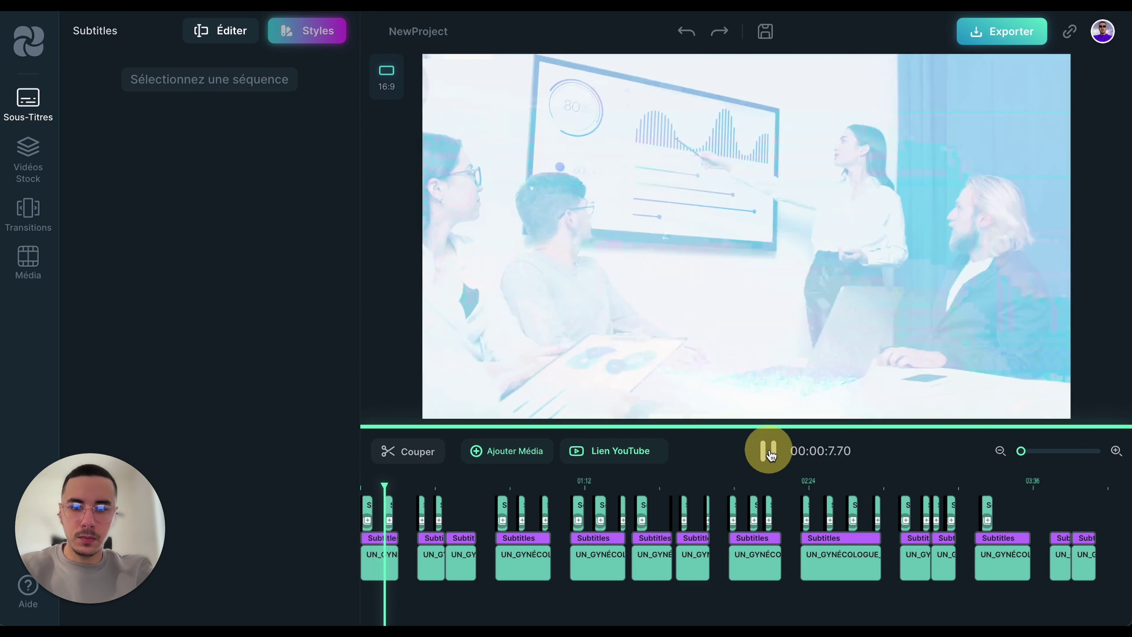
left_click(769, 452)
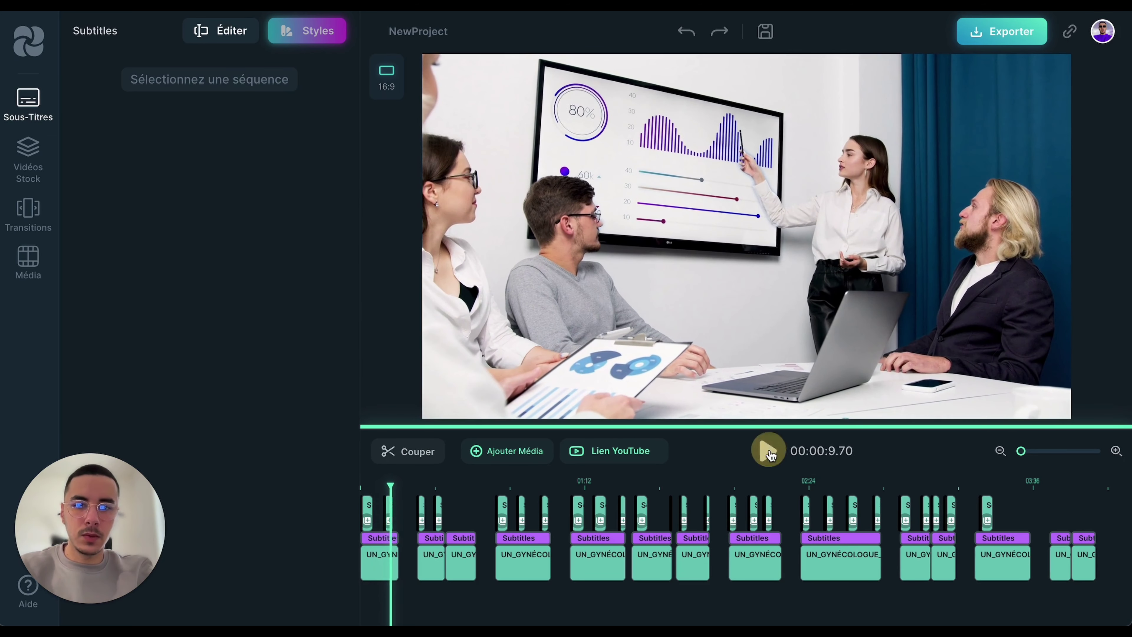
Run Smart Emojis on the first clip's subtitles and move the playhead to about 00:30
left_click(383, 554)
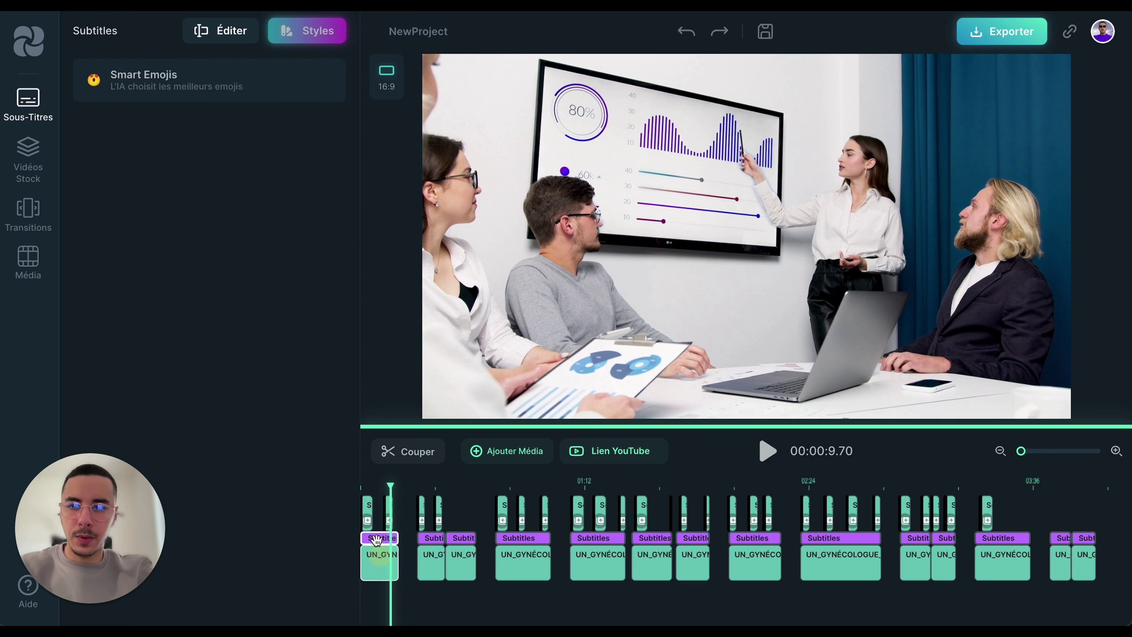
left_click(191, 79)
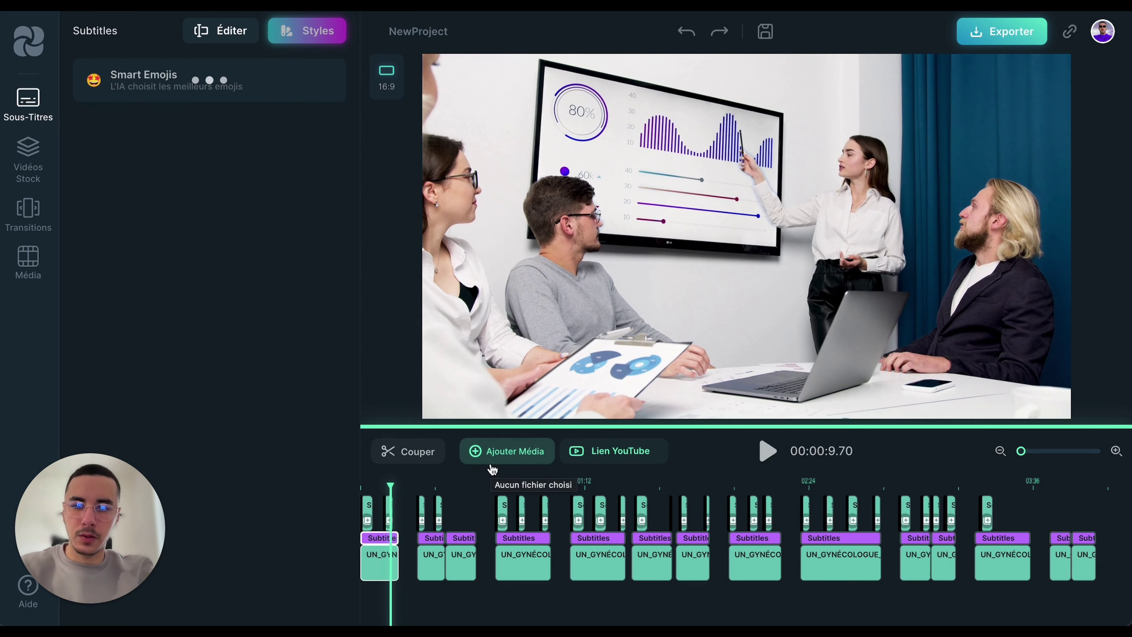
left_click(454, 490)
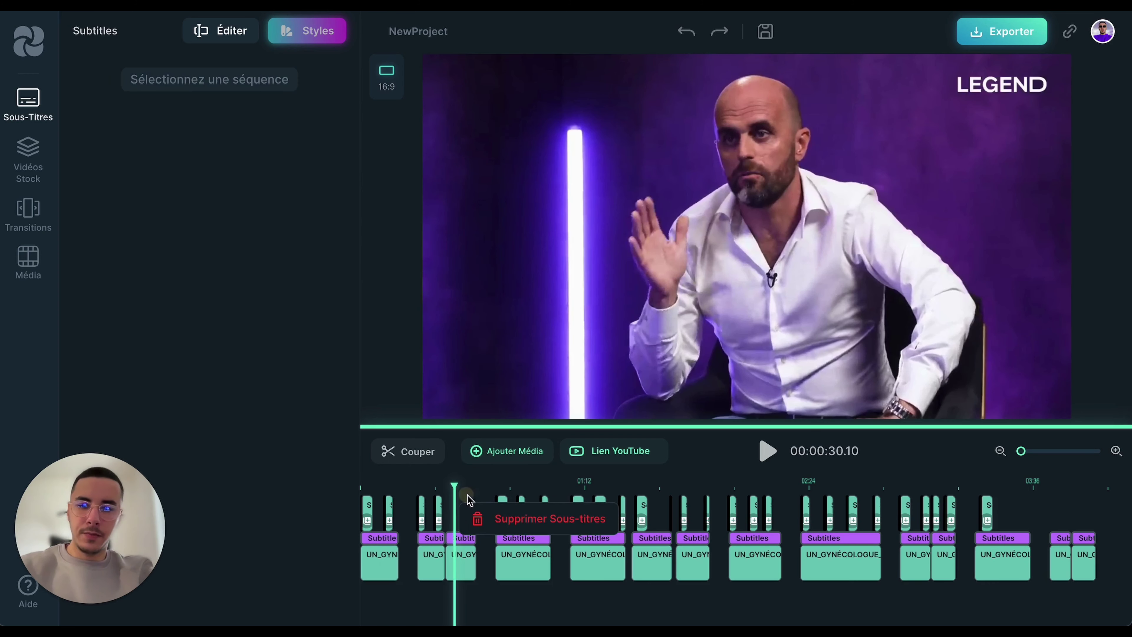
Delete the subtitles of the third clip, around 00:30, and regenerate them for that clip with the language on Auto
left_click(463, 538)
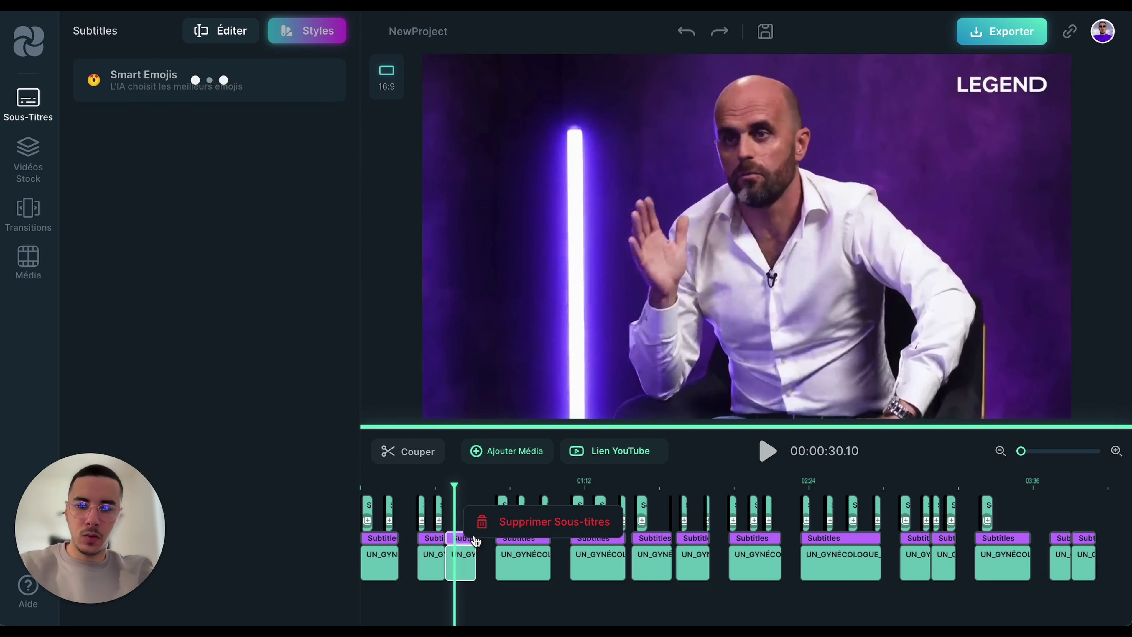
left_click(508, 522)
left_click(481, 537)
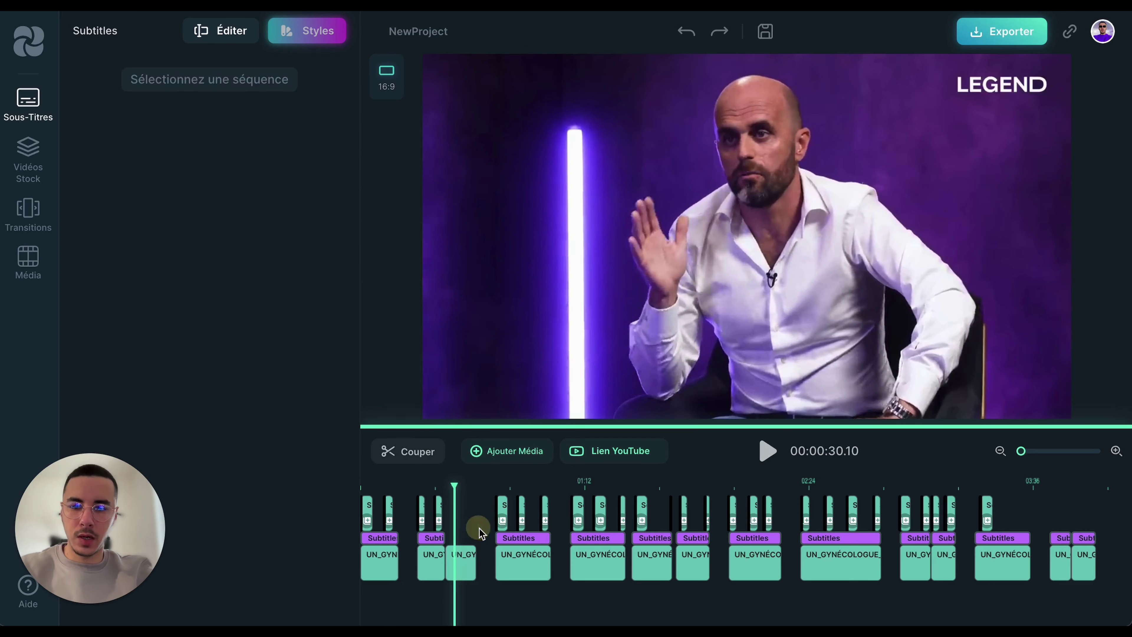
left_click(460, 562)
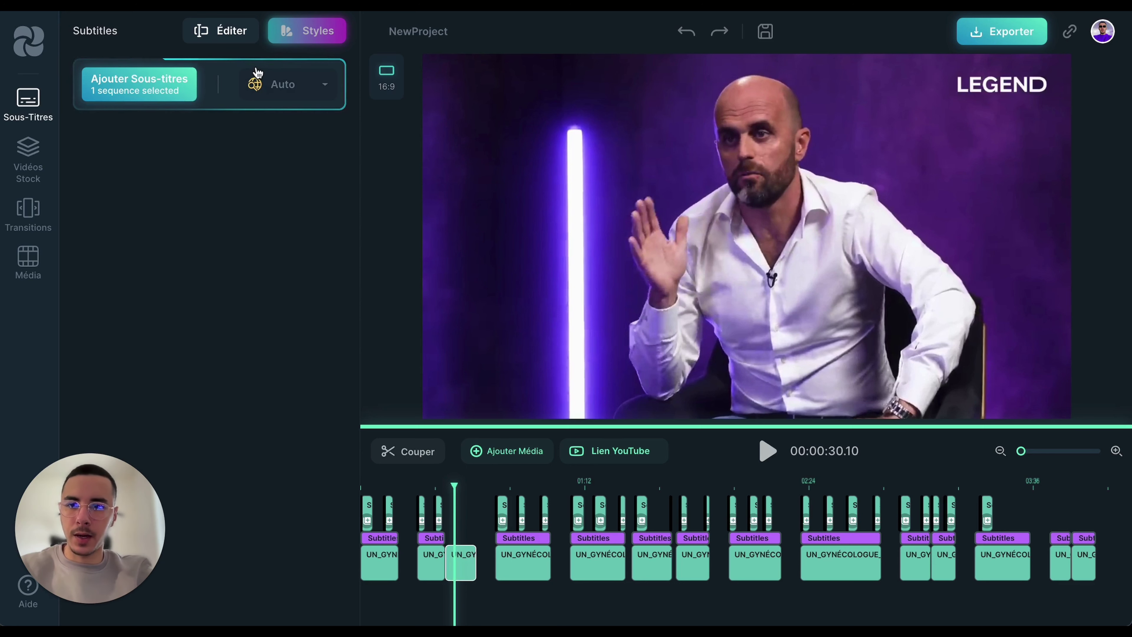
left_click(144, 88)
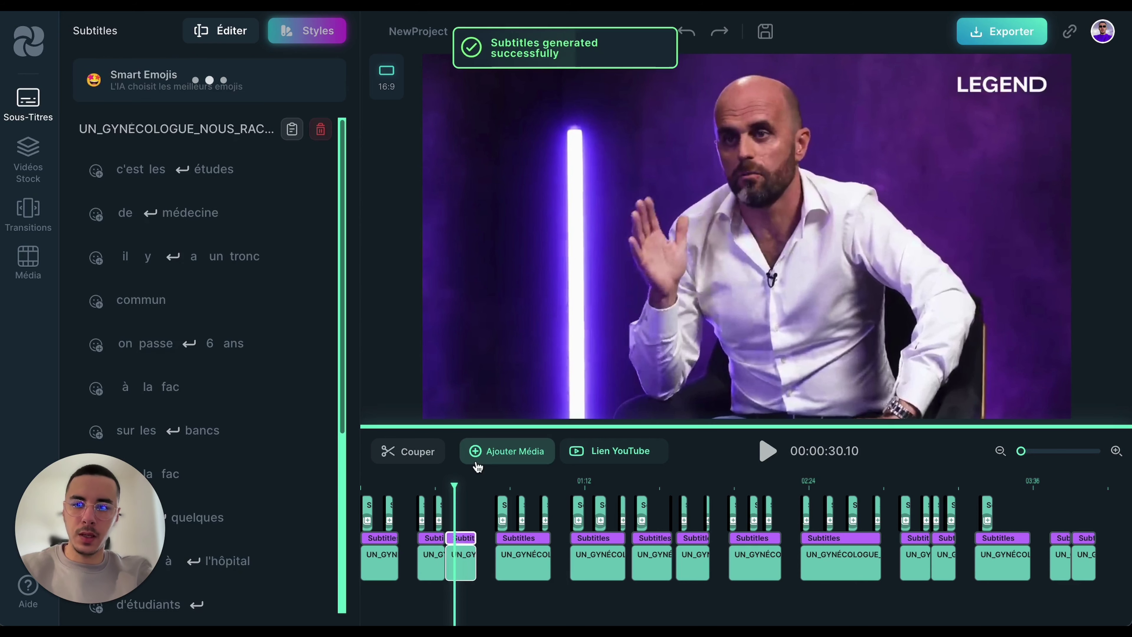
Play the third clip from its start at about 00:27 to about 00:31 to check the regenerated subtitles
left_click(441, 491)
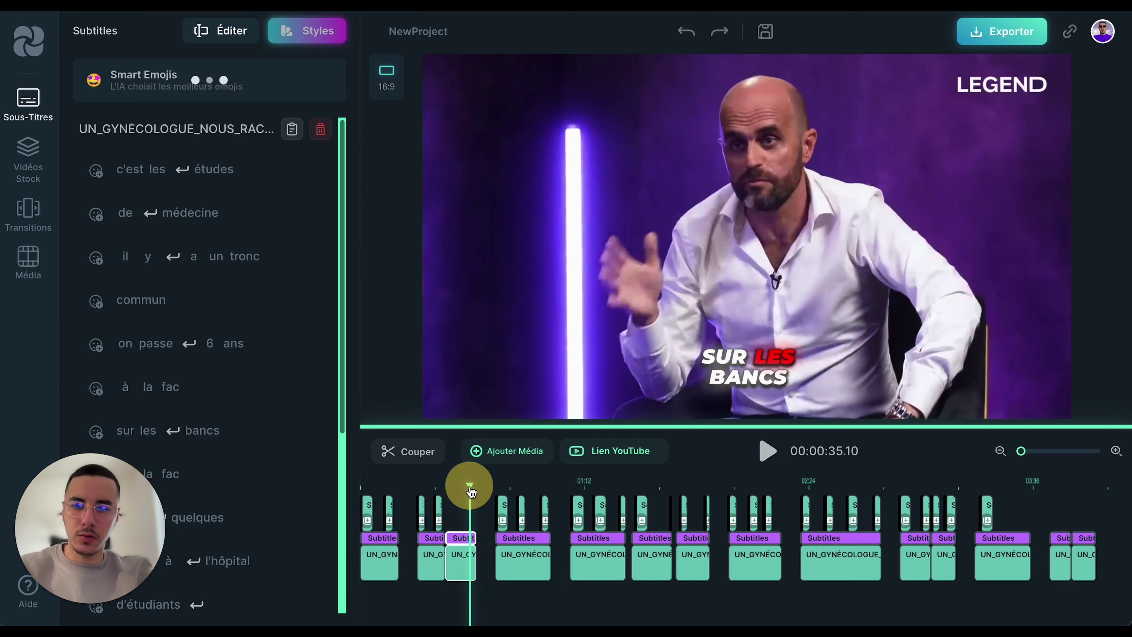
left_click_drag(441, 491, 445, 488)
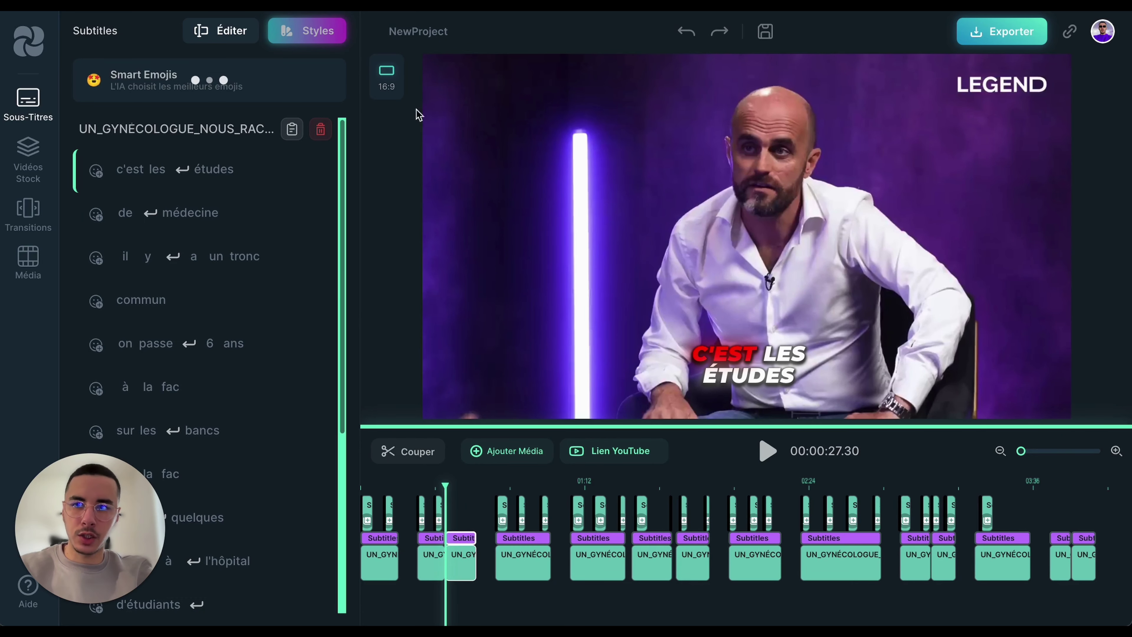
left_click(767, 452)
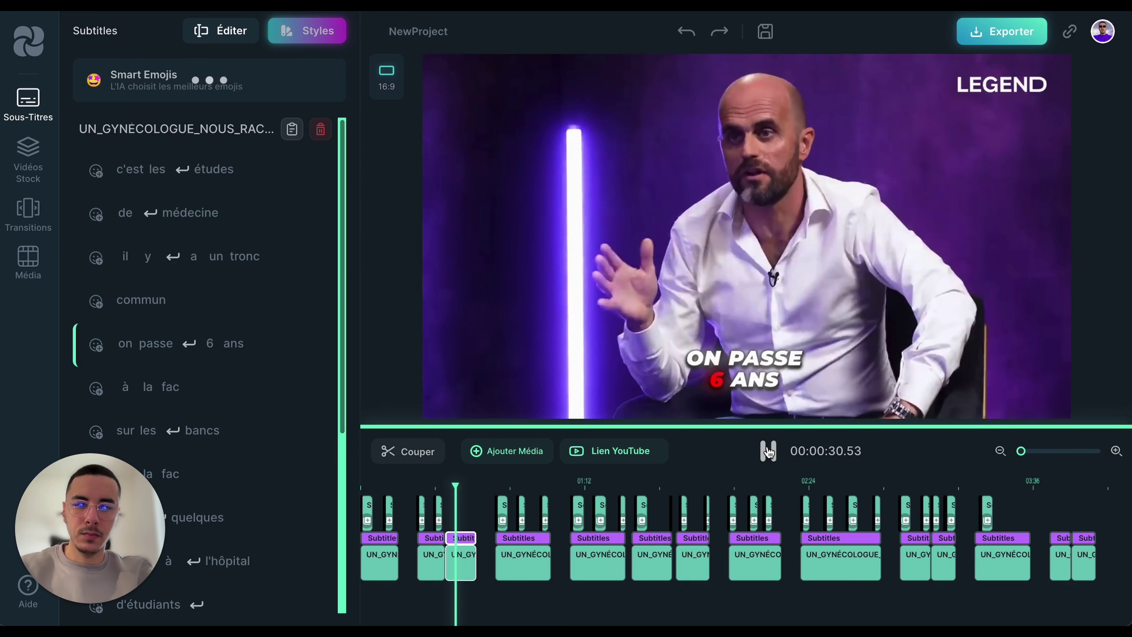
left_click(767, 451)
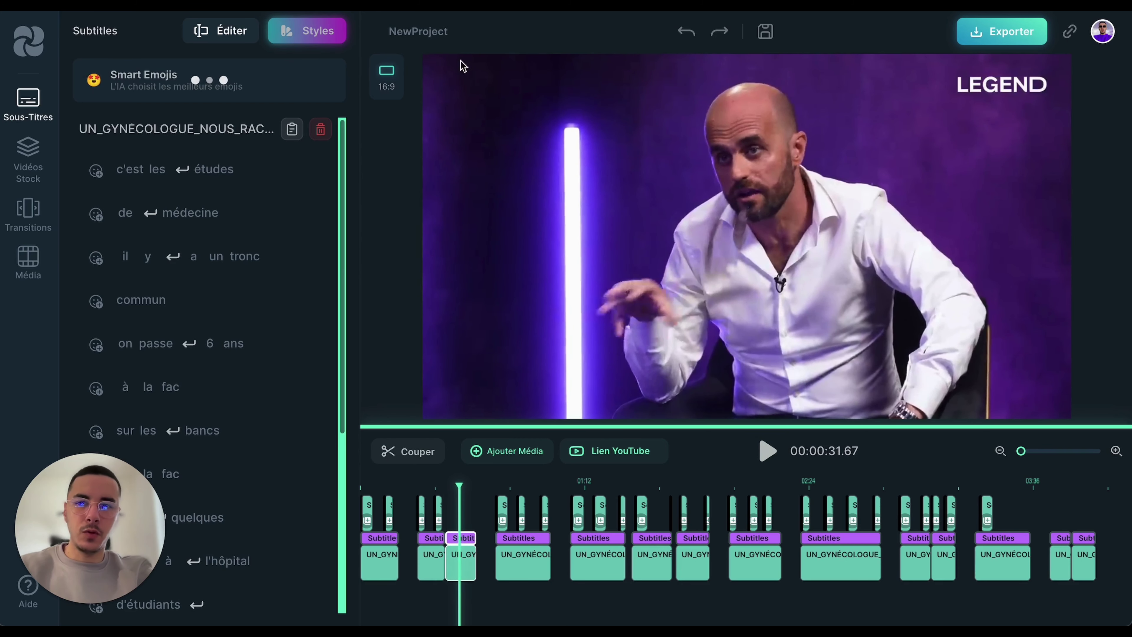
Change the project format to 9:16, fit the third clip to the screen and centre the speaker in the frame
left_click(387, 74)
left_click(569, 123)
left_click(659, 182)
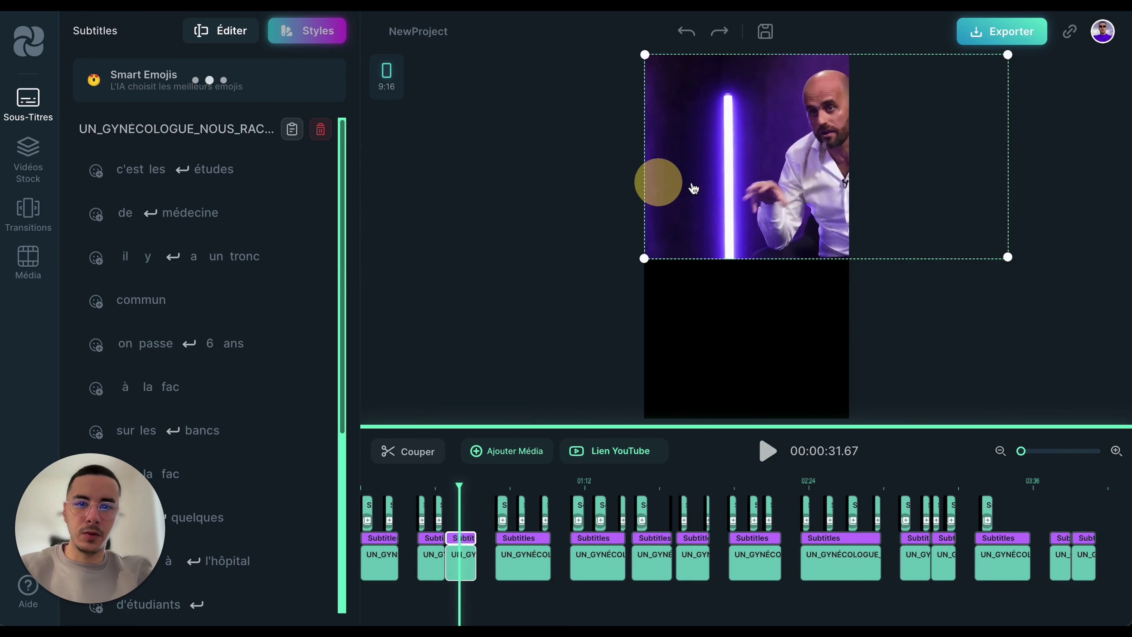
left_click_drag(693, 188, 676, 230)
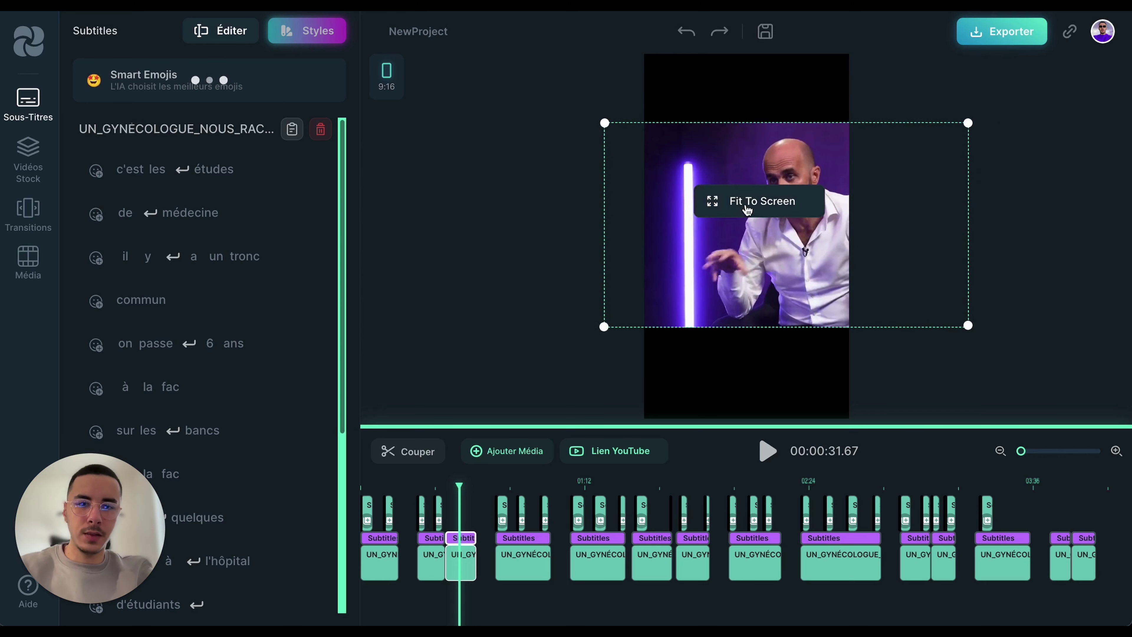
left_click(748, 210)
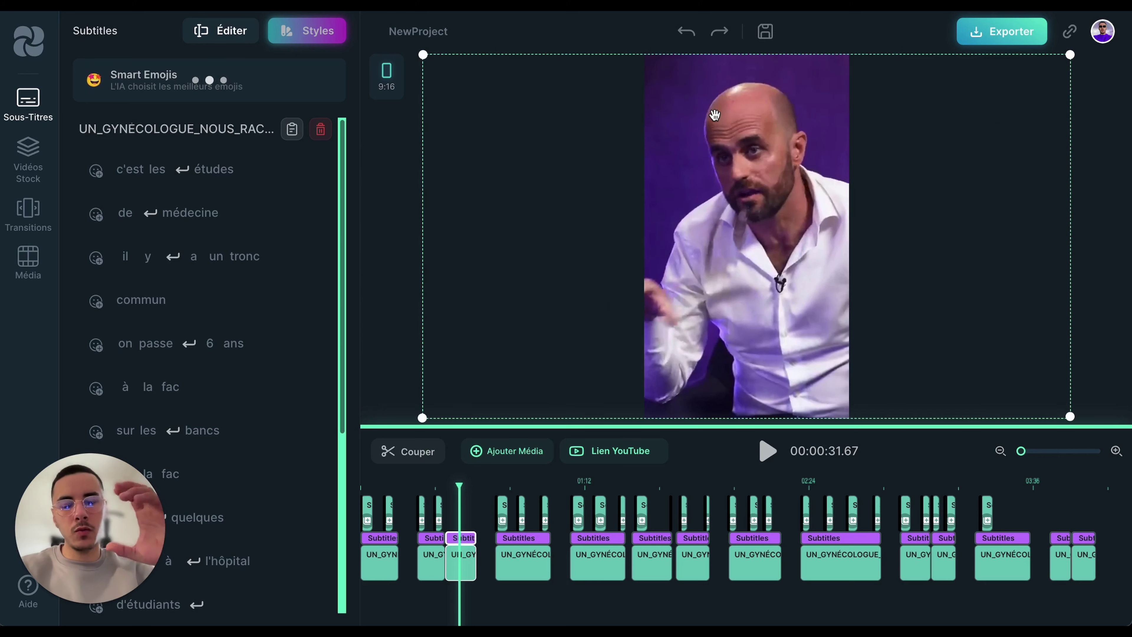
left_click_drag(744, 107, 750, 105)
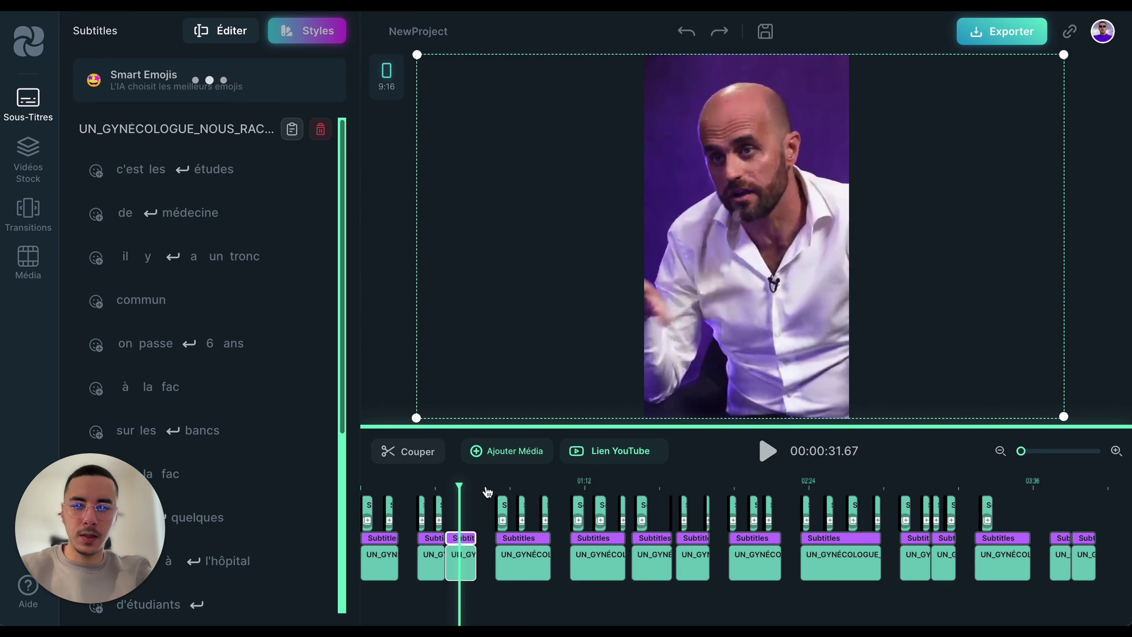
Play the vertical clip up to about 00:32, raise the subtitles to the speaker's chest and apply that position to all
left_click_drag(460, 486, 449, 486)
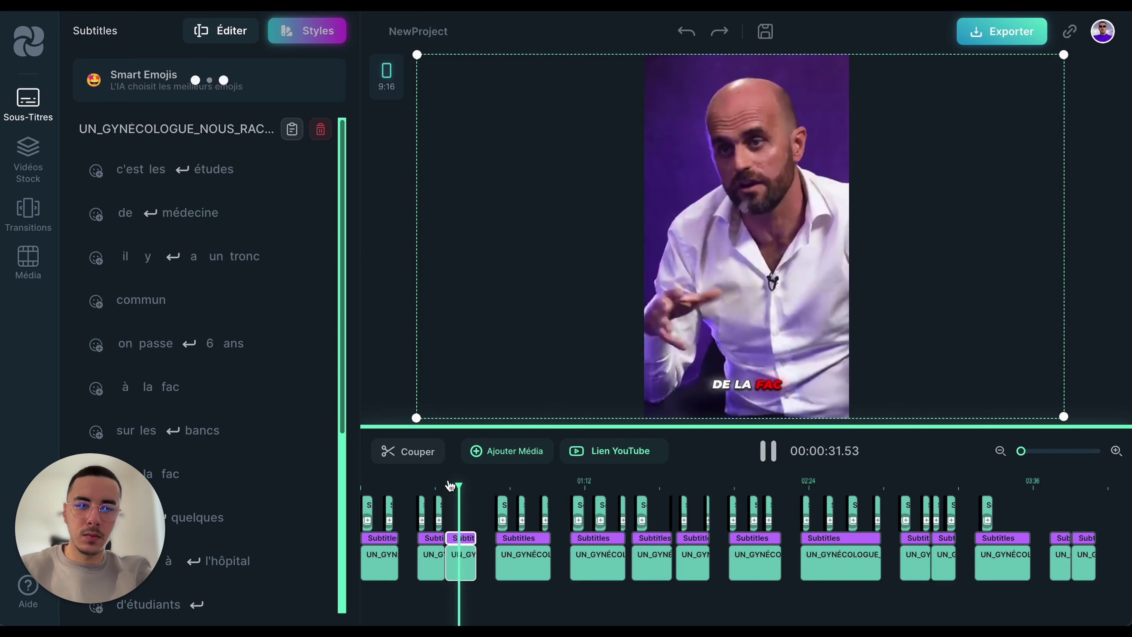
key("space")
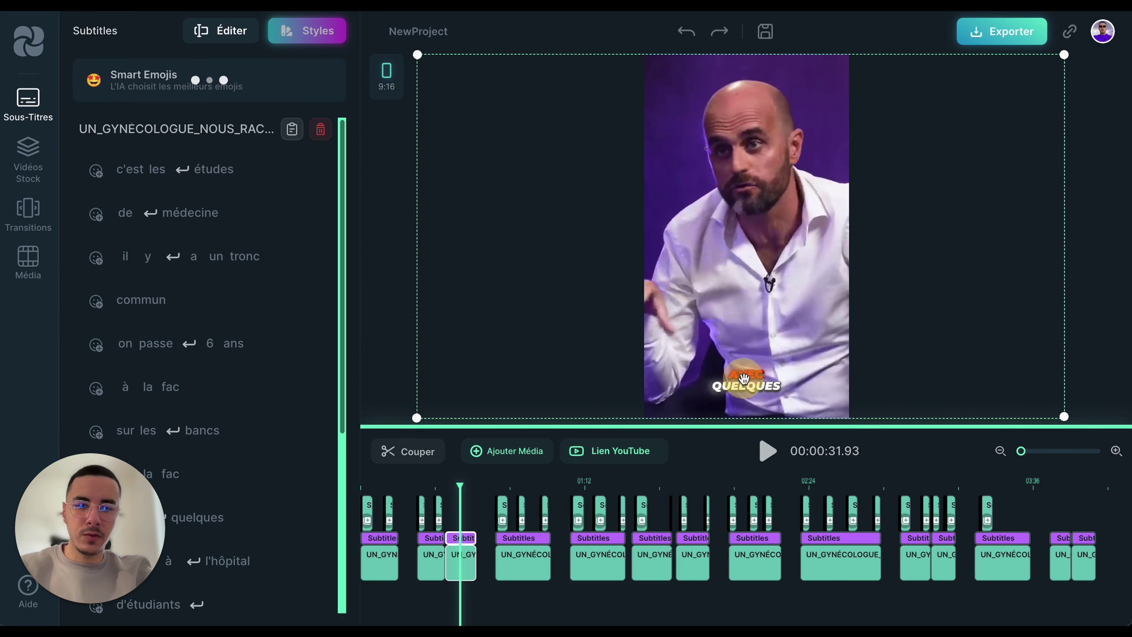
left_click(412, 370)
left_click(729, 387)
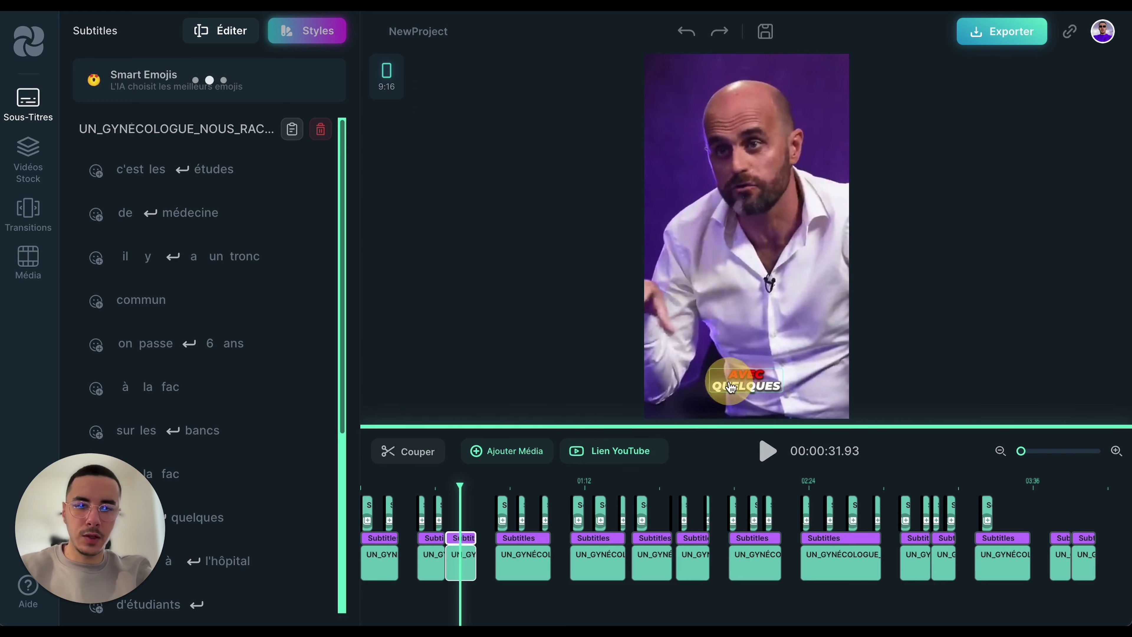
left_click_drag(729, 387, 747, 297)
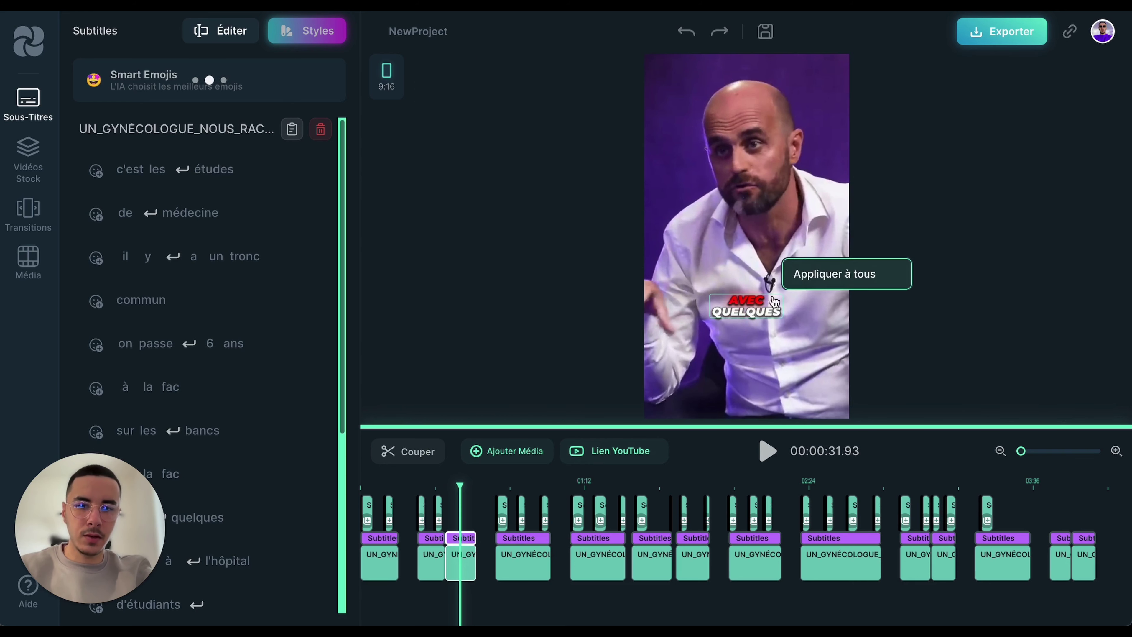
left_click(818, 277)
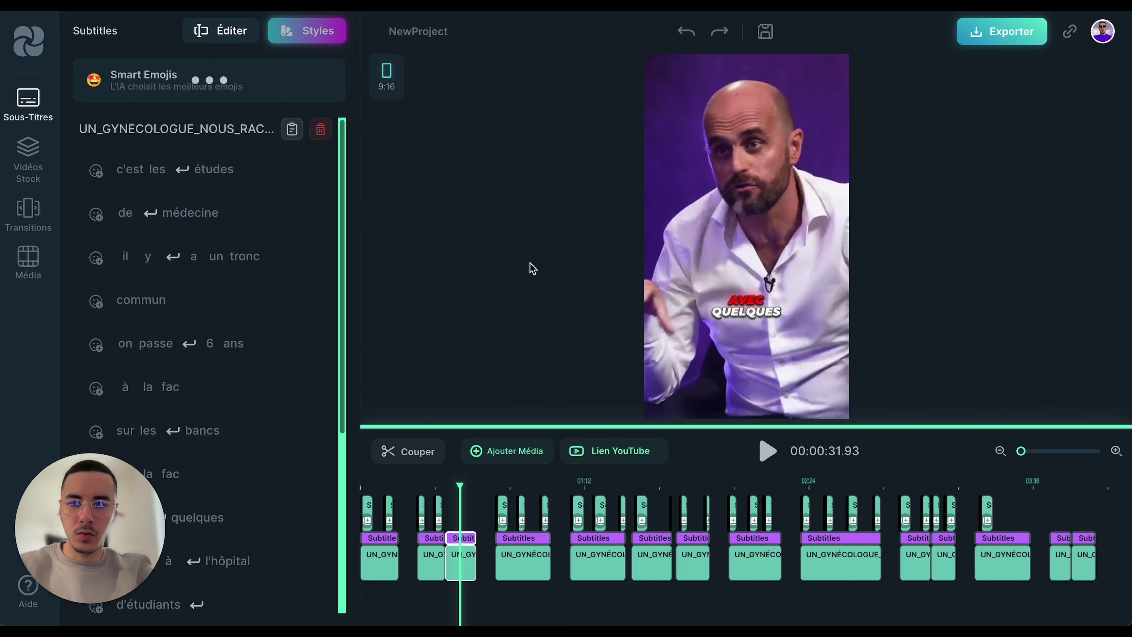
Shift the third clip about 3 seconds further along the timeline to leave a gap after the second clip, and deselect it
left_click(474, 512)
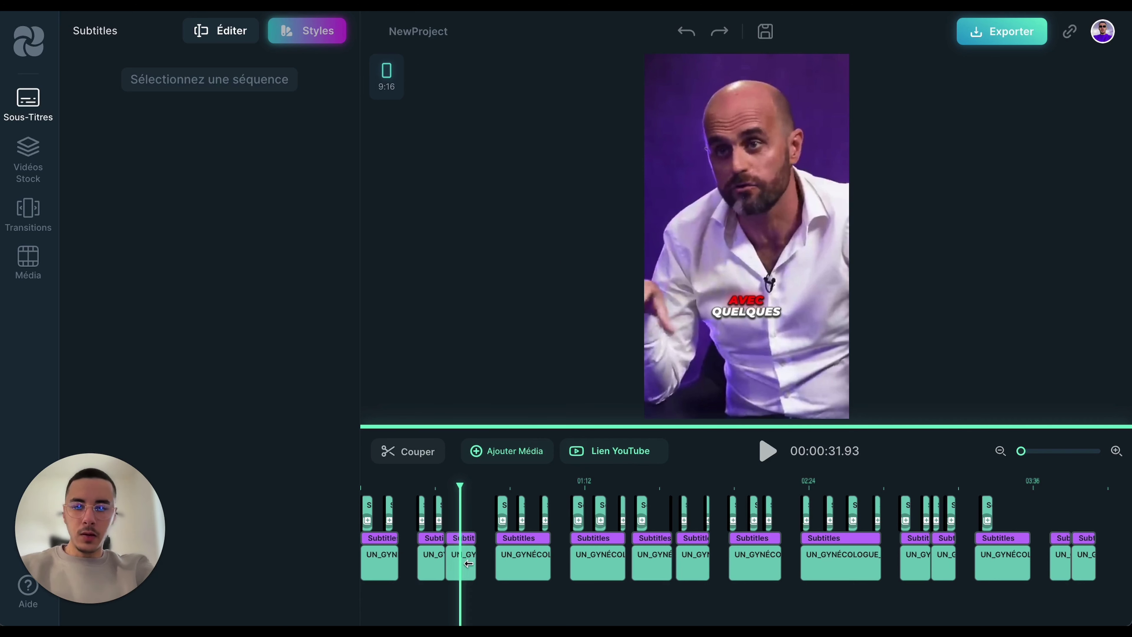
left_click_drag(466, 562, 475, 562)
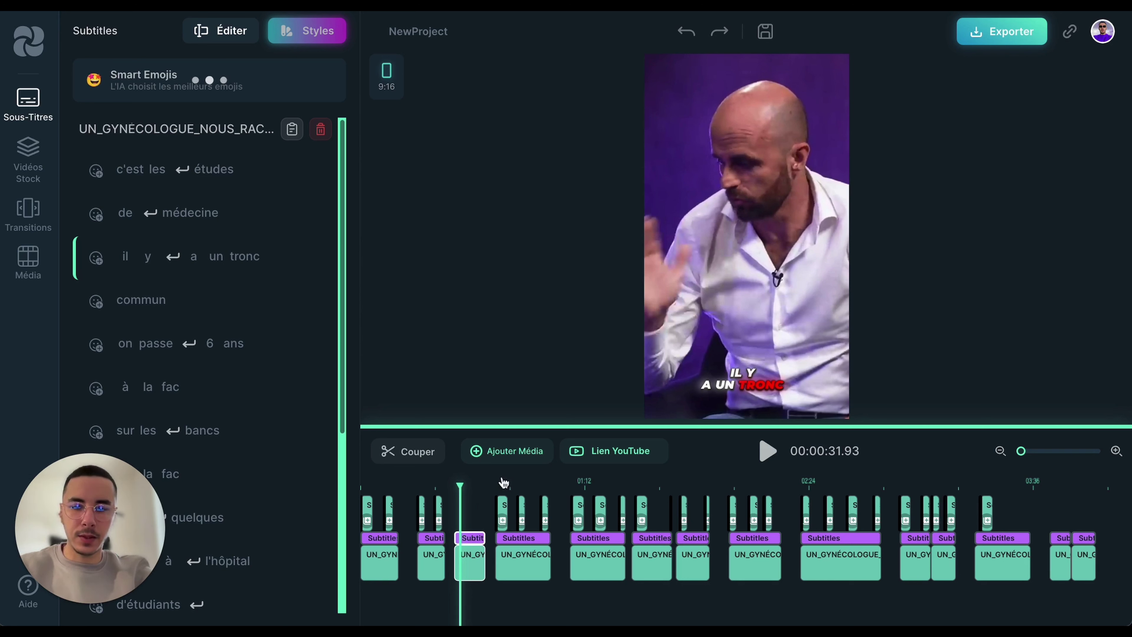
left_click(561, 512)
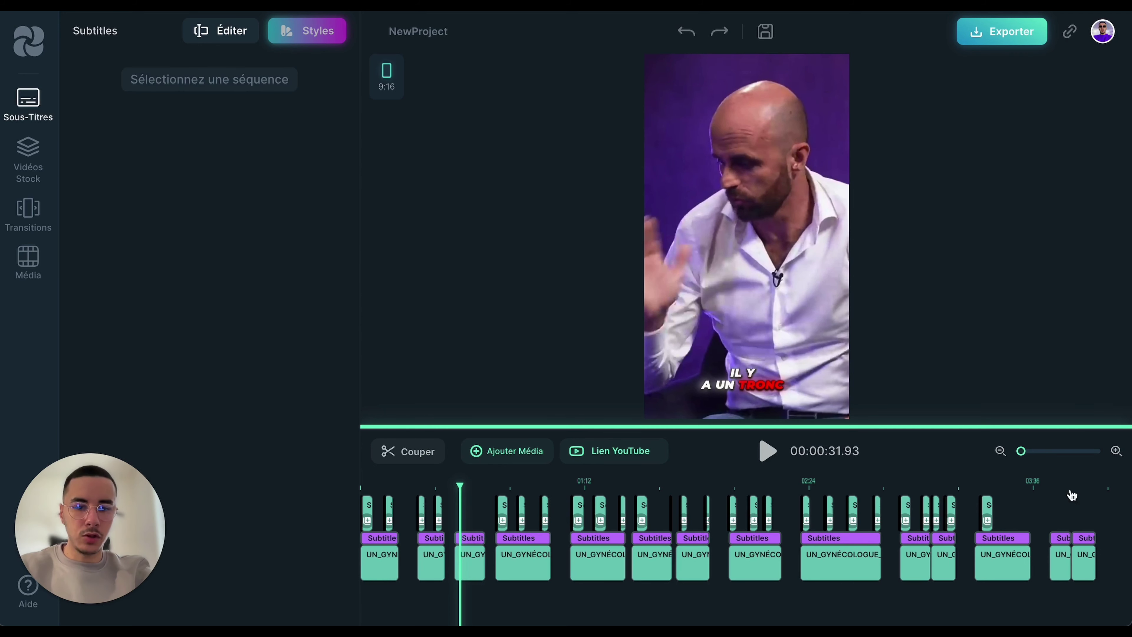
Open the video export options and space the last two clips apart on the timeline so each forms a separate export video
left_click(987, 37)
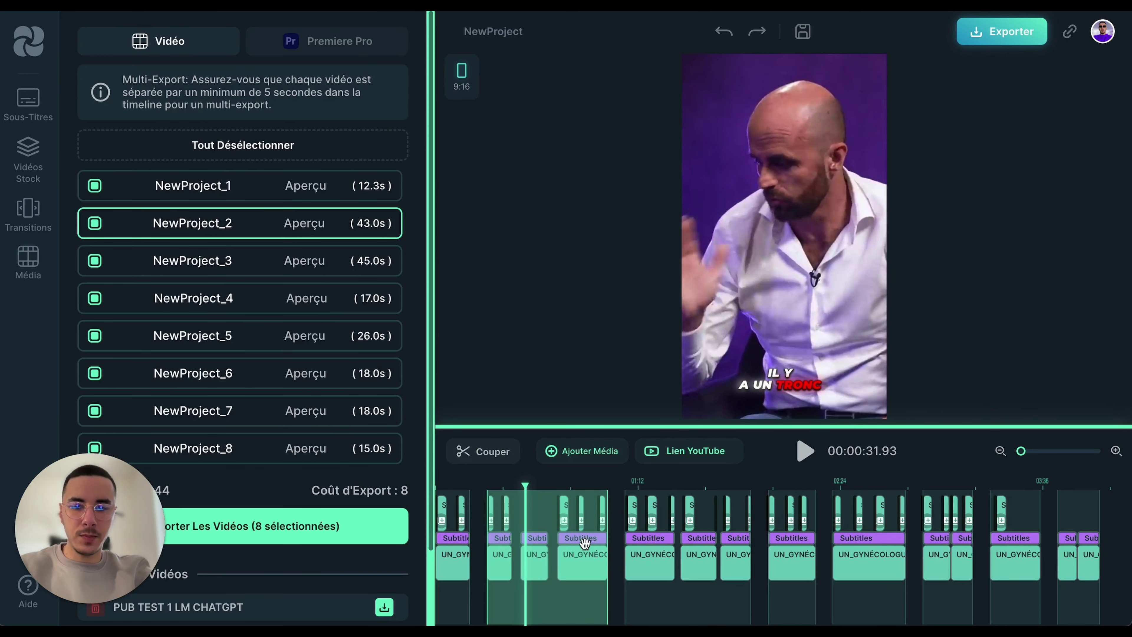
left_click(582, 567)
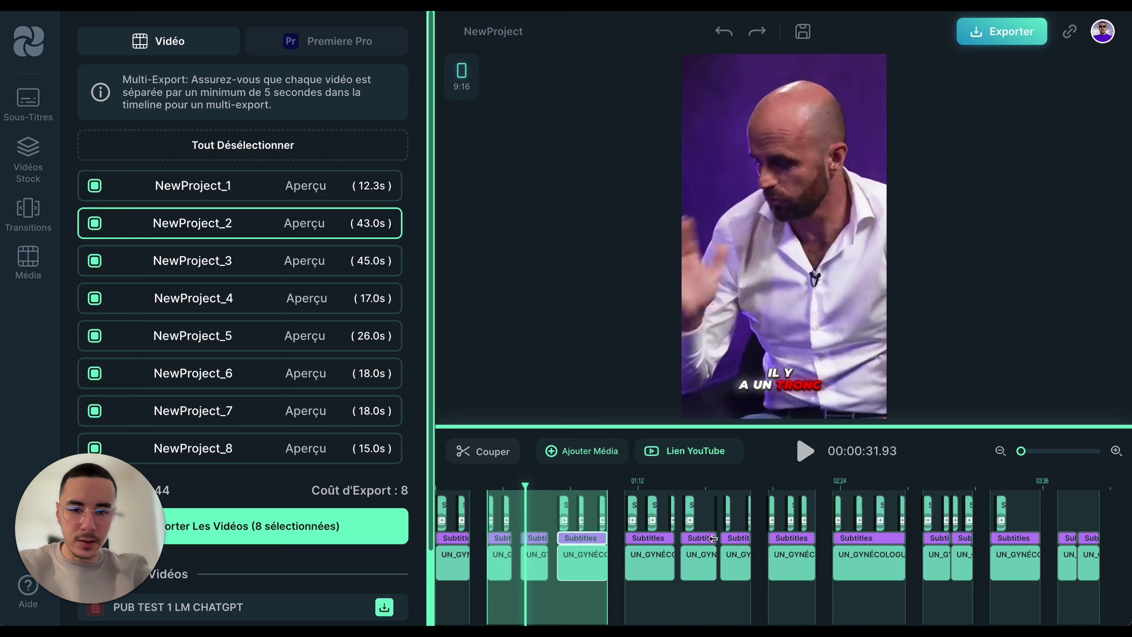
left_click(1090, 555)
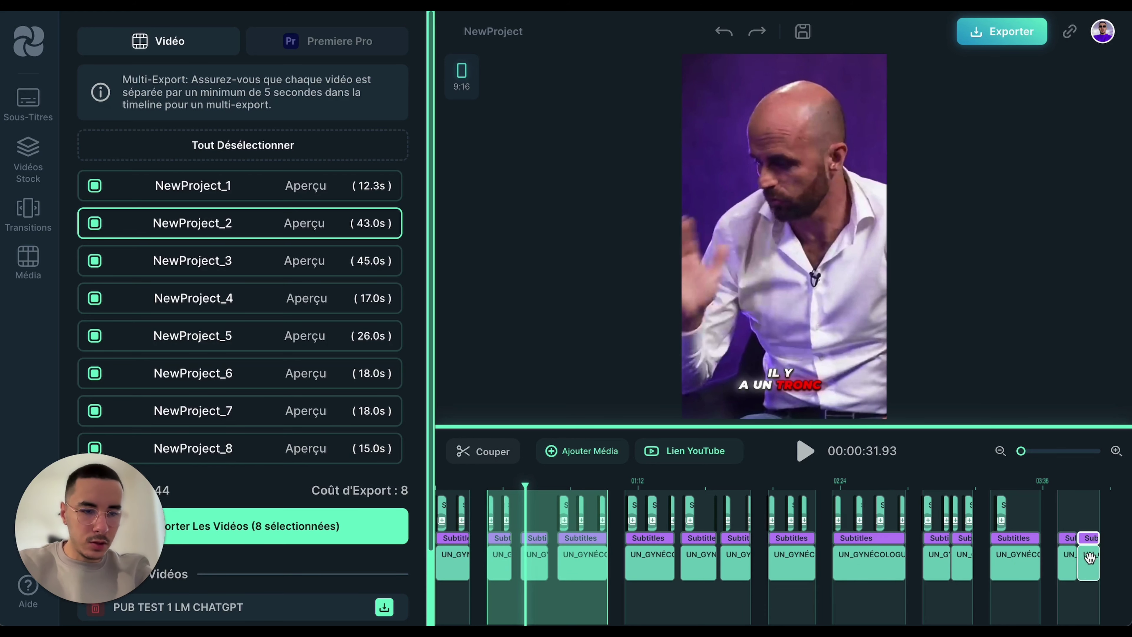
mouse_move(1091, 558)
left_mouse_down()
mouse_move(1099, 547)
mouse_move(1120, 554)
mouse_move(1077, 567)
mouse_move(1112, 563)
left_mouse_up()
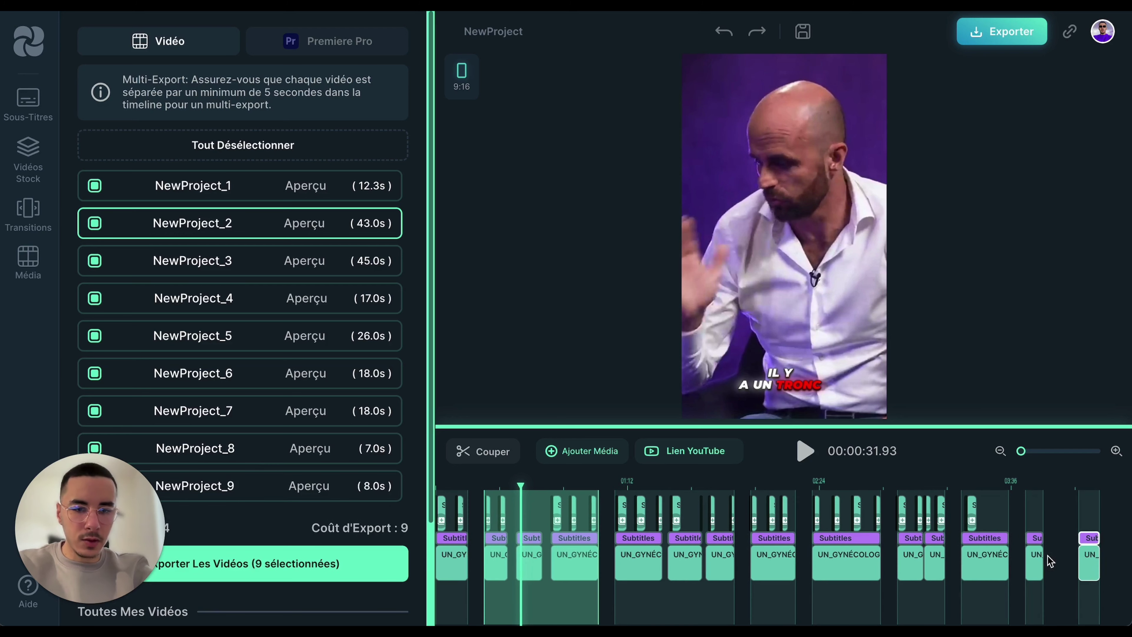
left_click_drag(1035, 561, 1053, 560)
Try moving the clip just before 03:36 further along the timeline twice, undoing each move
left_click(983, 558)
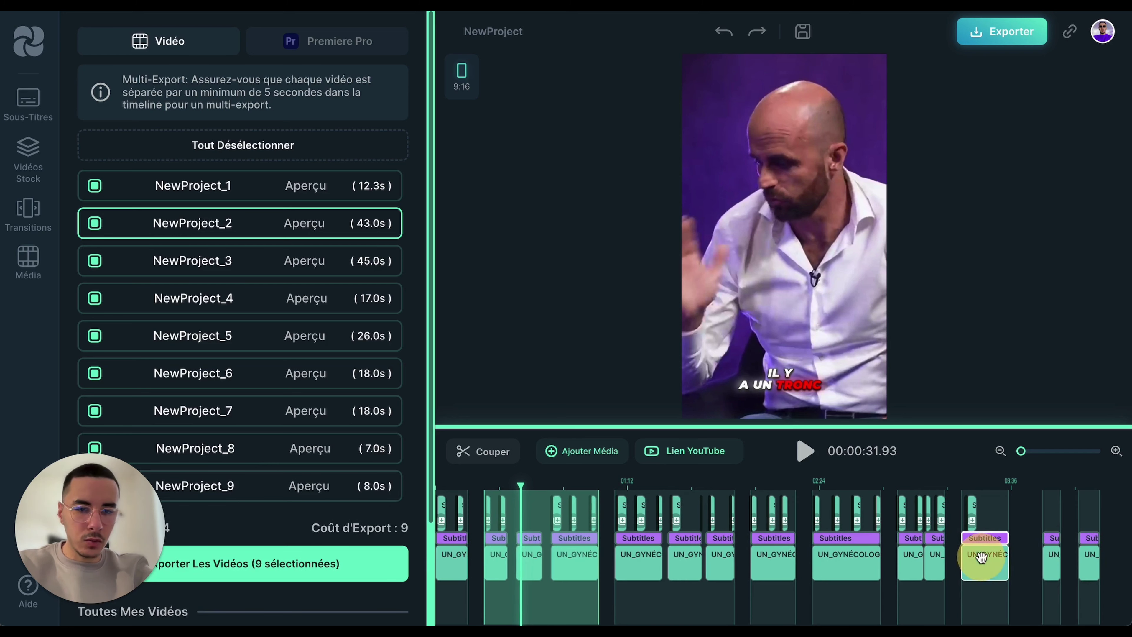
left_click_drag(982, 557, 992, 558)
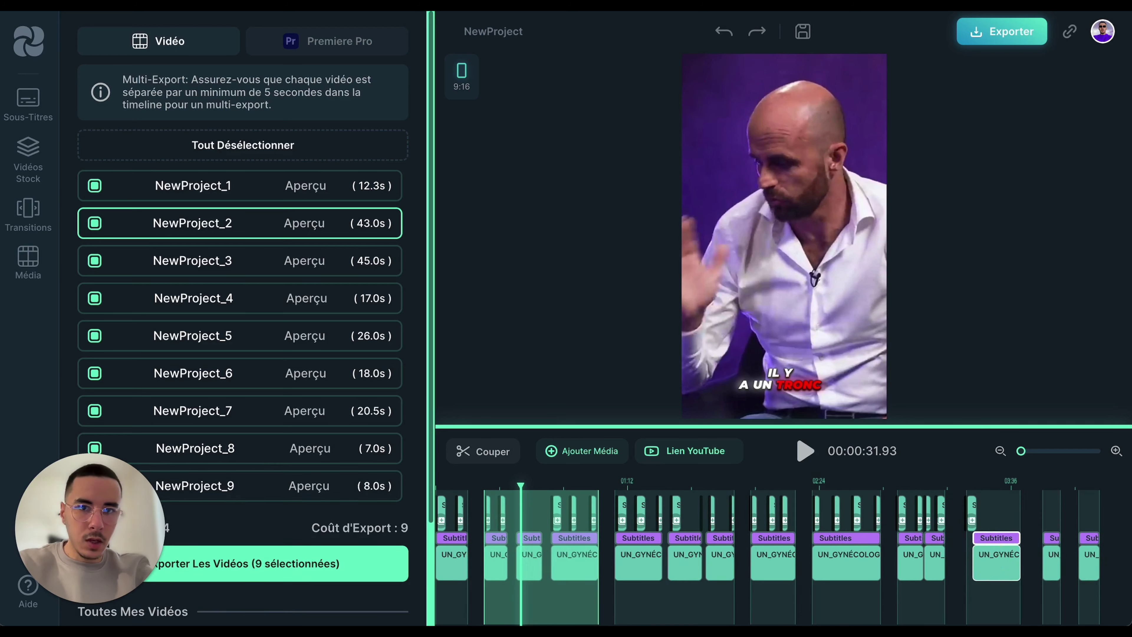
left_click(724, 32)
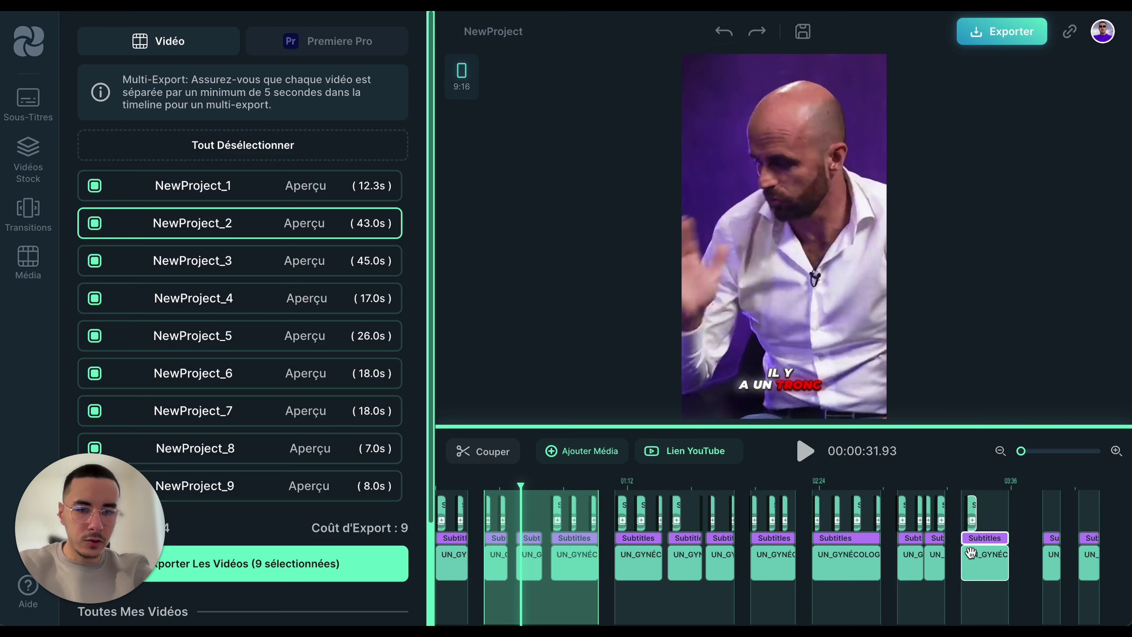
left_click_drag(972, 563, 983, 567)
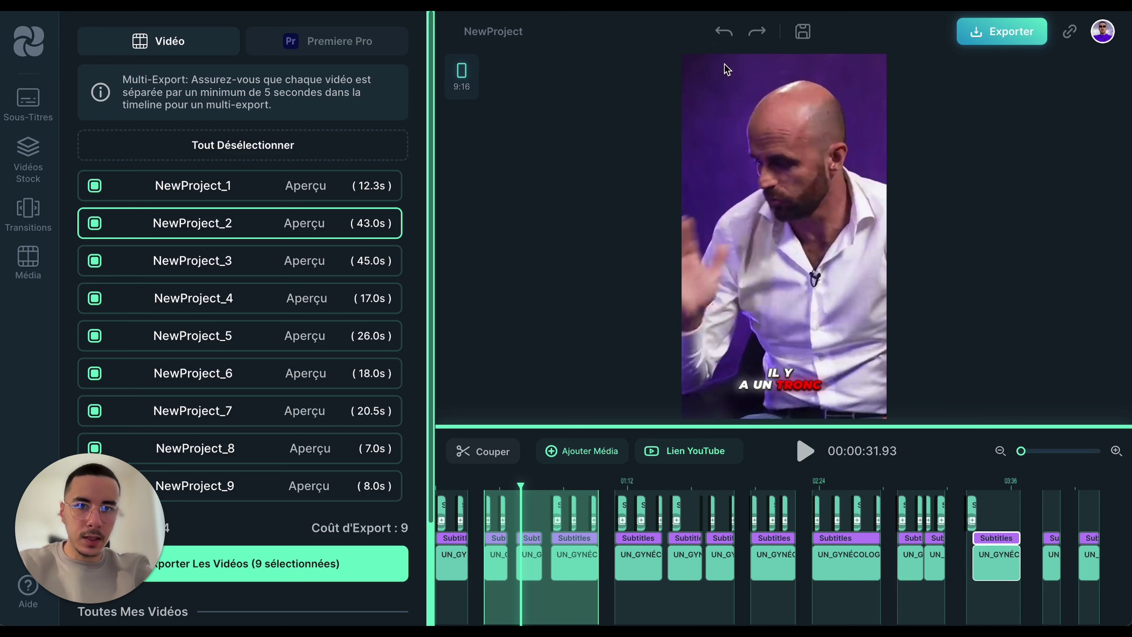
left_click(723, 31)
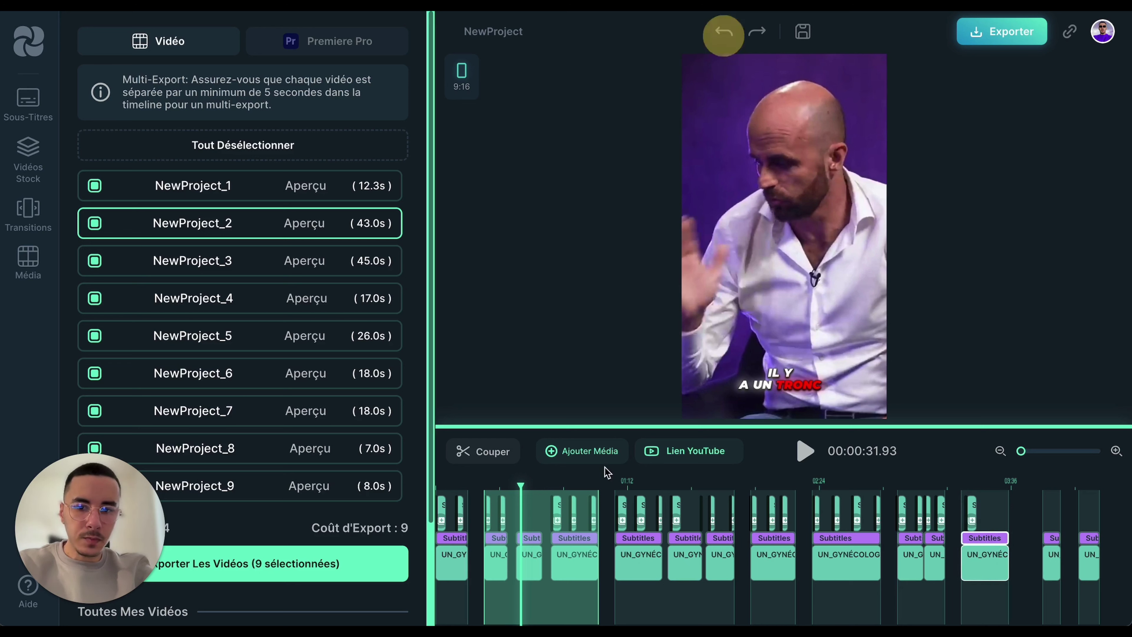
Examine the first export groups and their B-rolls on an enlarged timeline, and return to the video export options with the full timeline shown
left_click(453, 560)
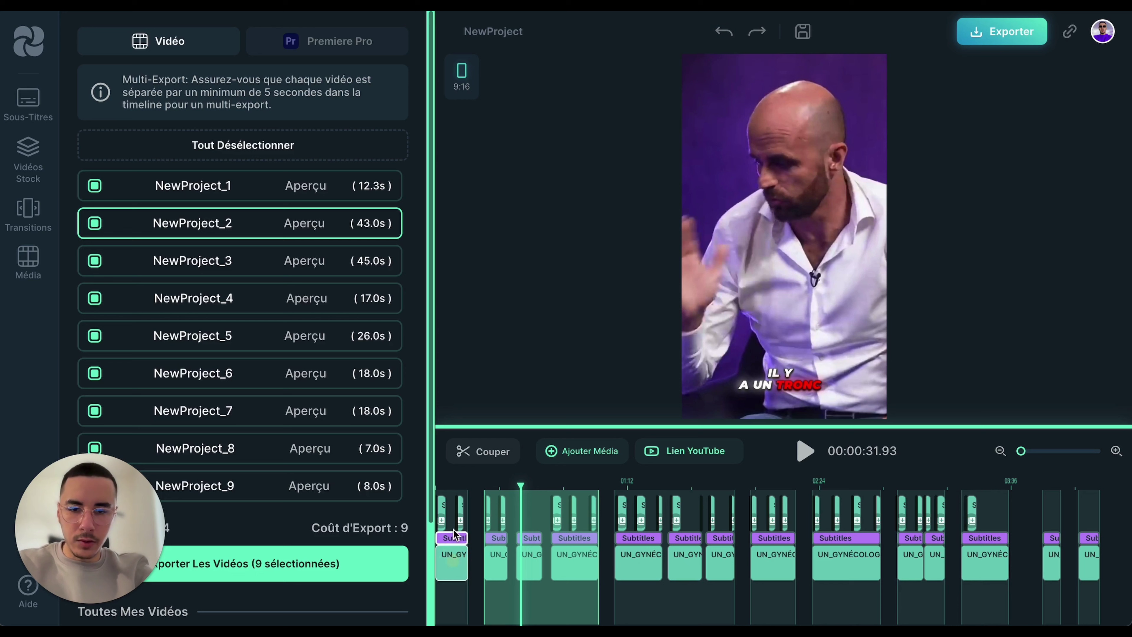
right_click(458, 505)
left_click(440, 513)
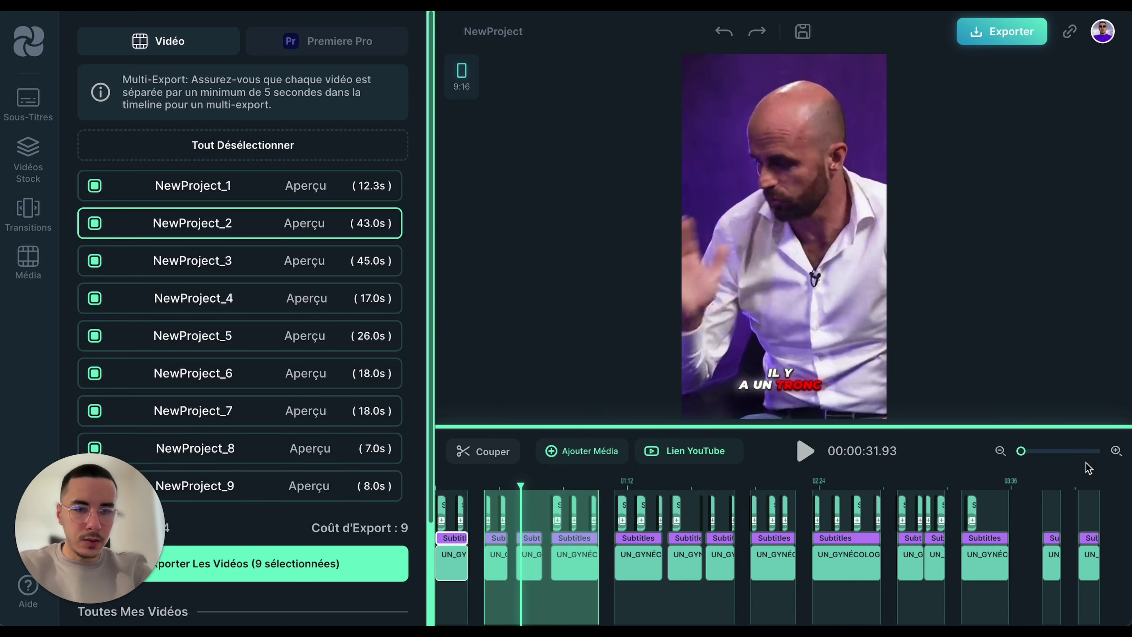
left_click(1116, 451)
left_click(1116, 451)
left_click(1117, 451)
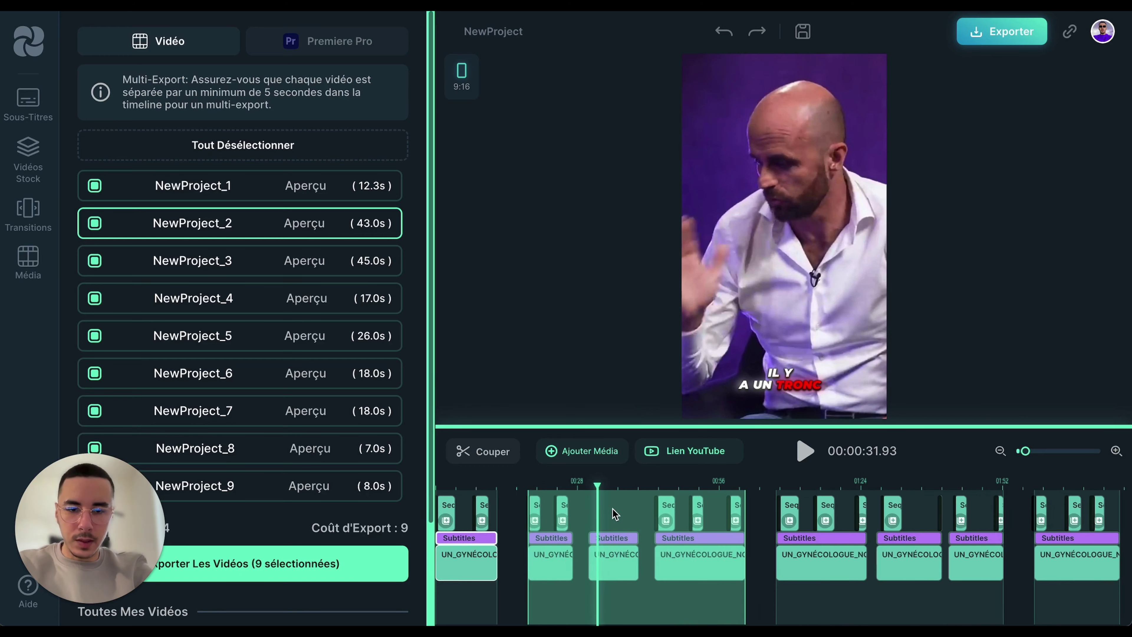
left_click(718, 538)
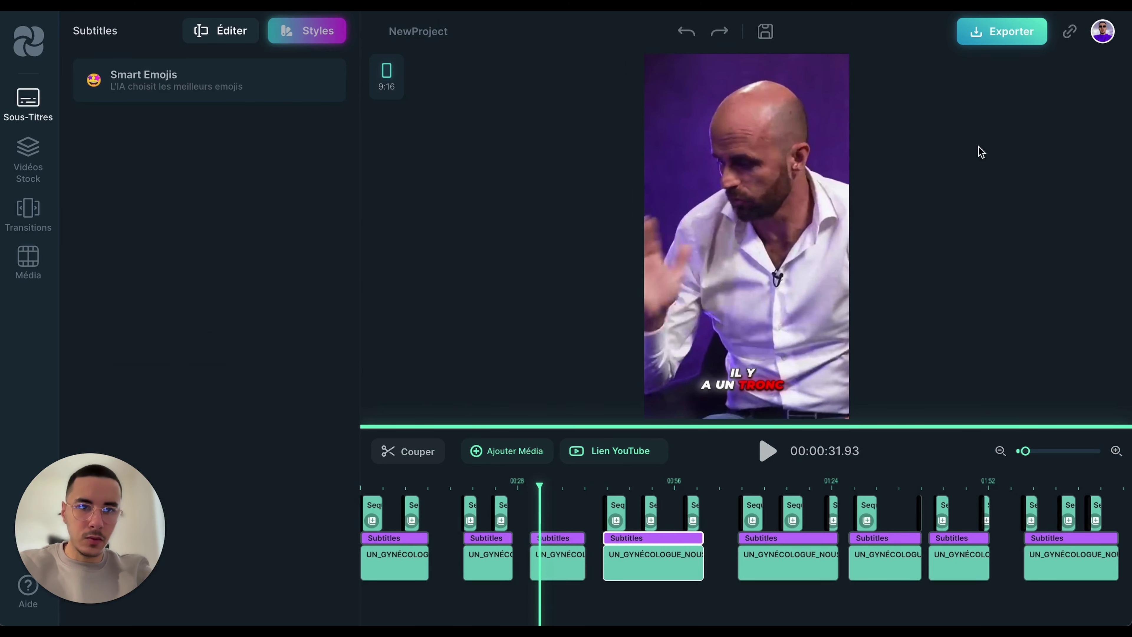
left_click(979, 30)
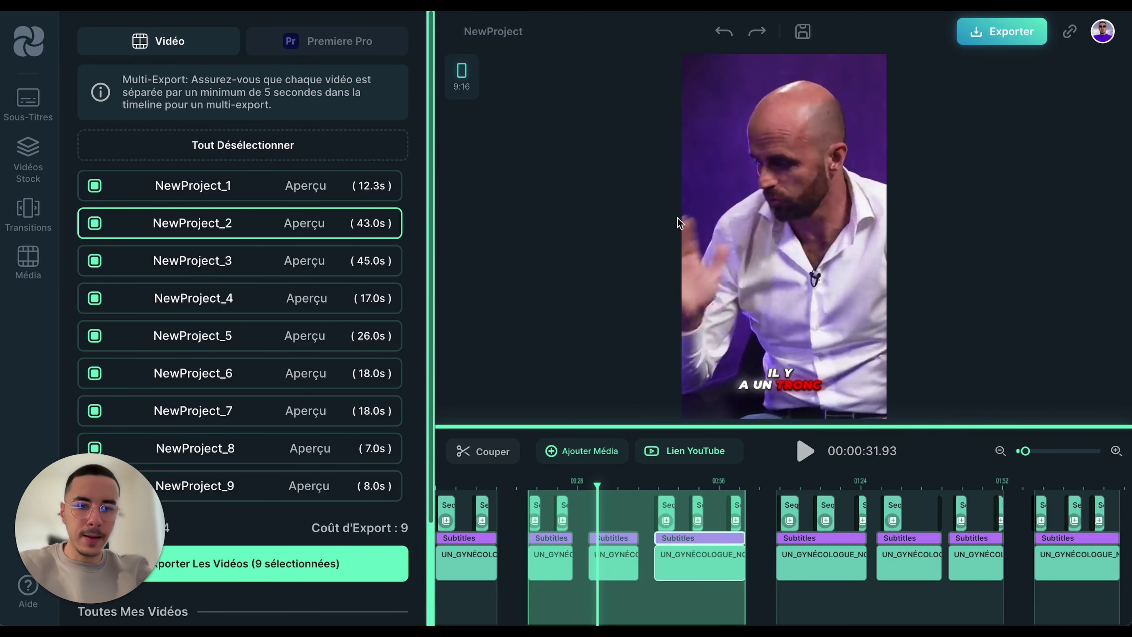
left_click(1001, 451)
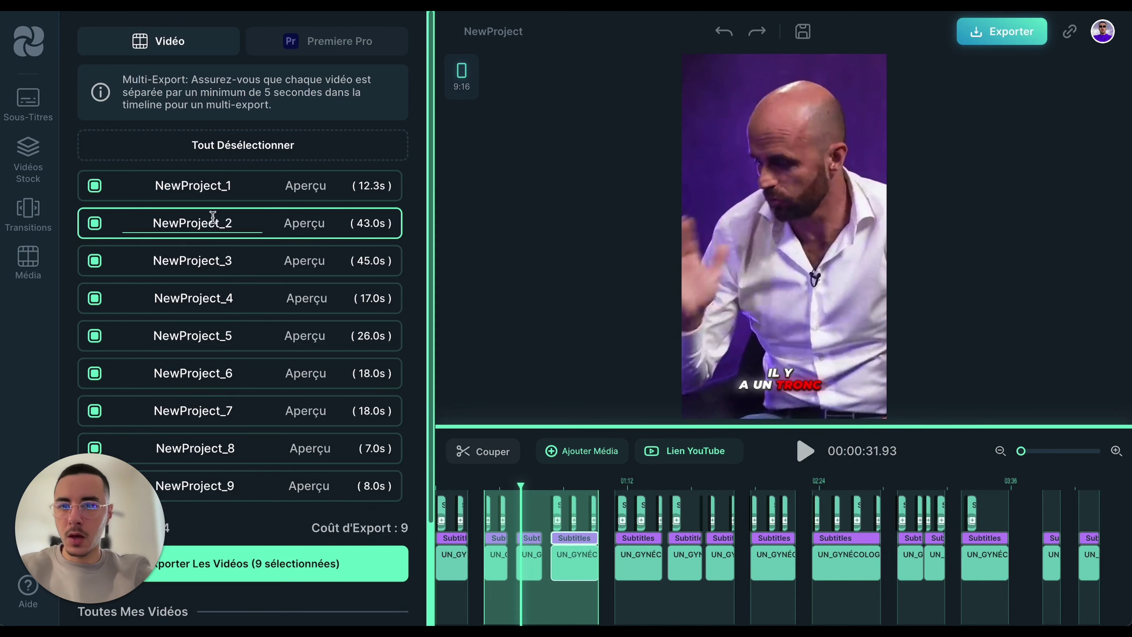
Play the first export video from about 3 seconds and apply Fit To Screen to its main clip around 00:04
double_click(204, 189)
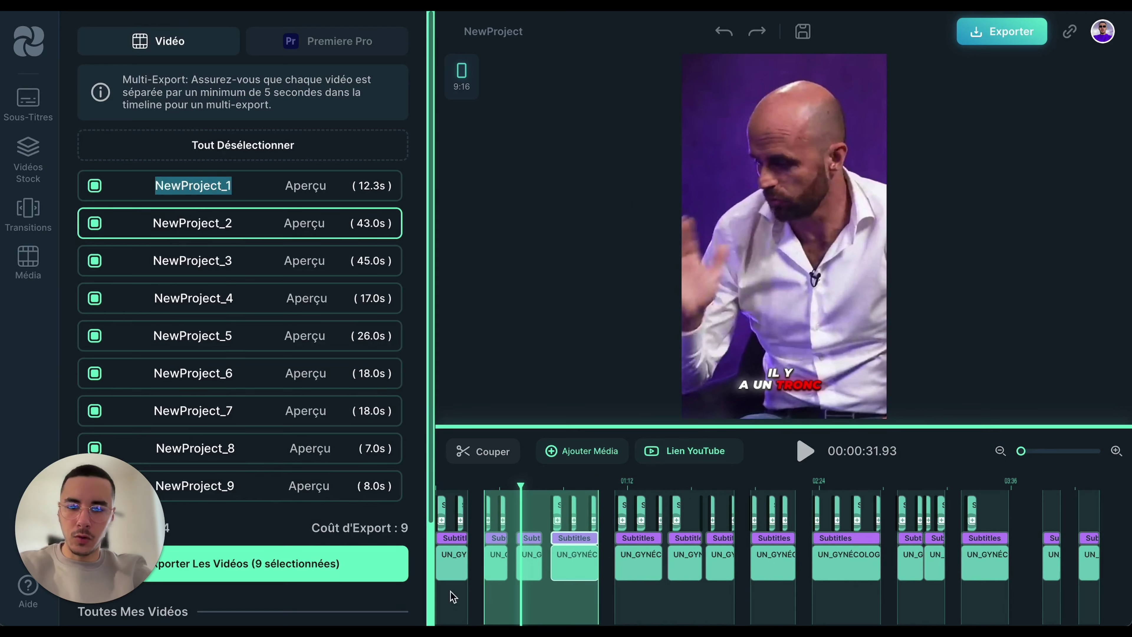
left_click_drag(467, 489, 446, 482)
left_click(805, 451)
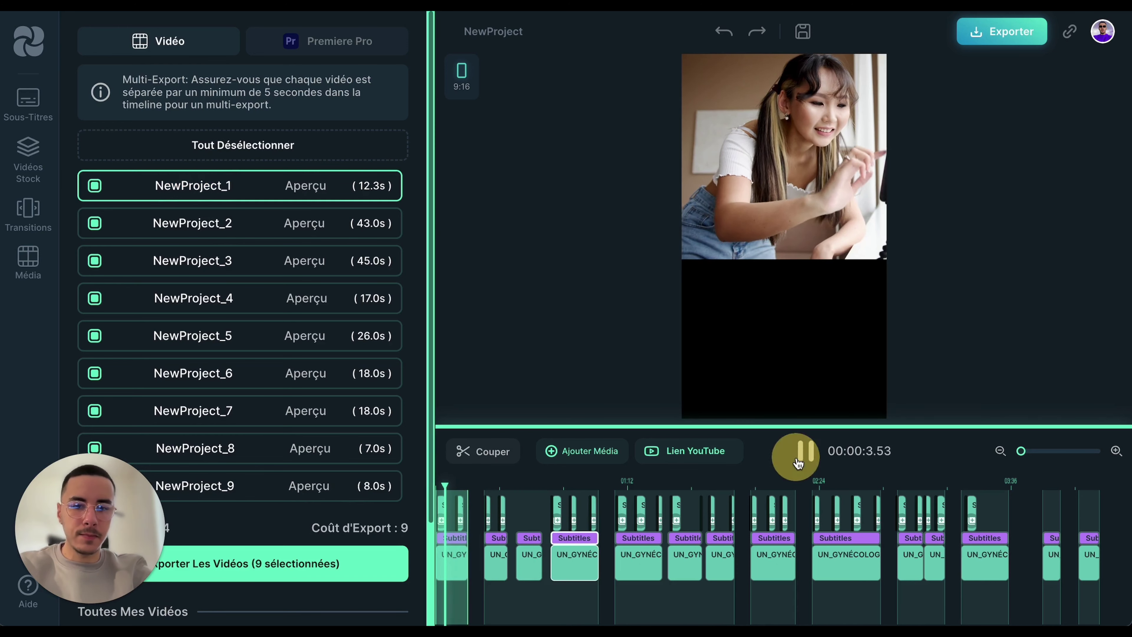
left_click(806, 451)
left_click(796, 216)
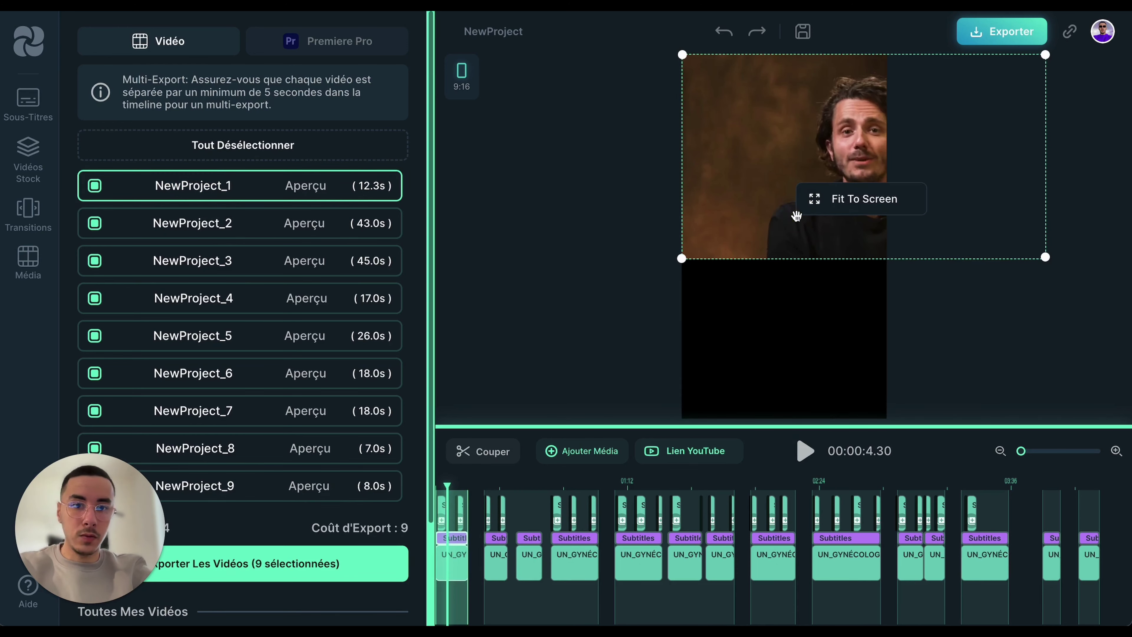
left_click(842, 212)
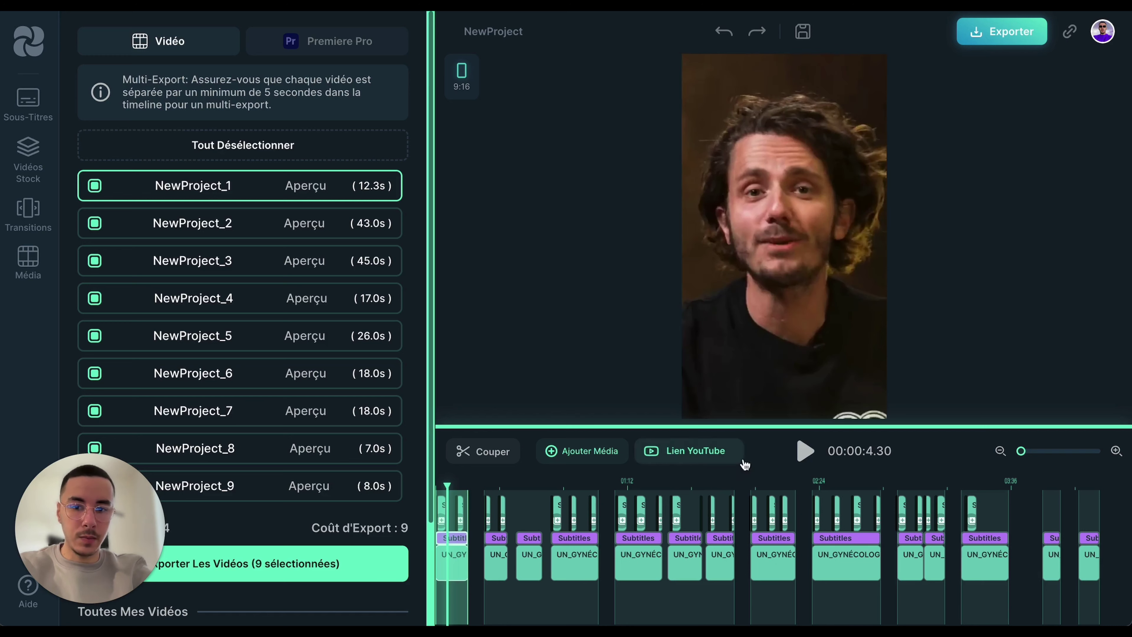
left_click(798, 454)
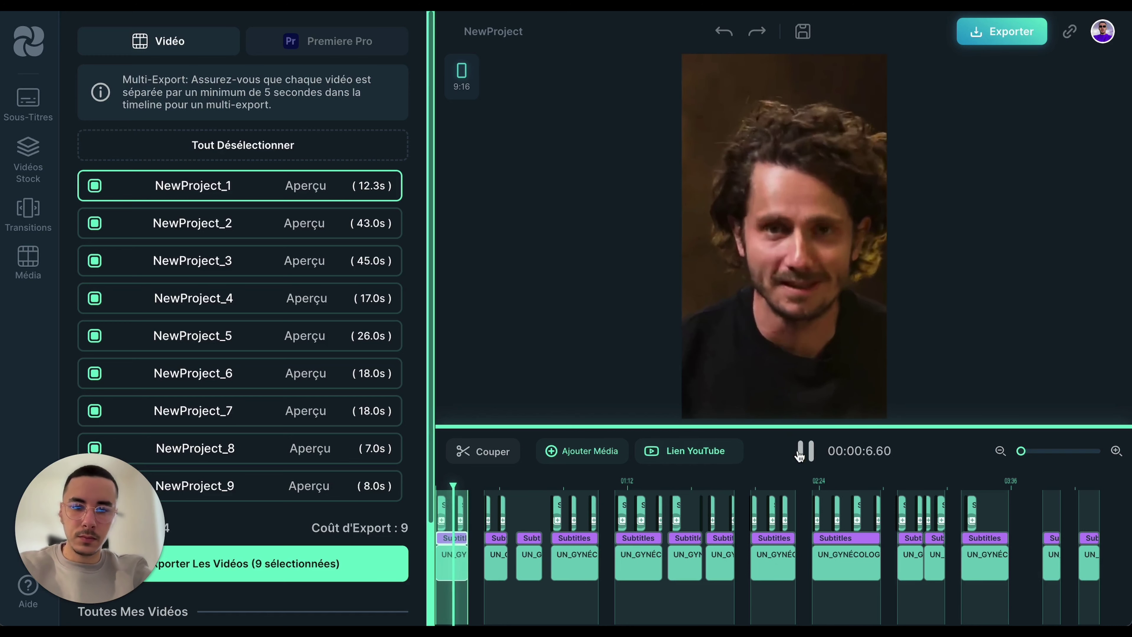
left_click(799, 452)
Rename the first video in the export list as anecdote-gyneco
left_click(212, 179)
double_click(212, 180)
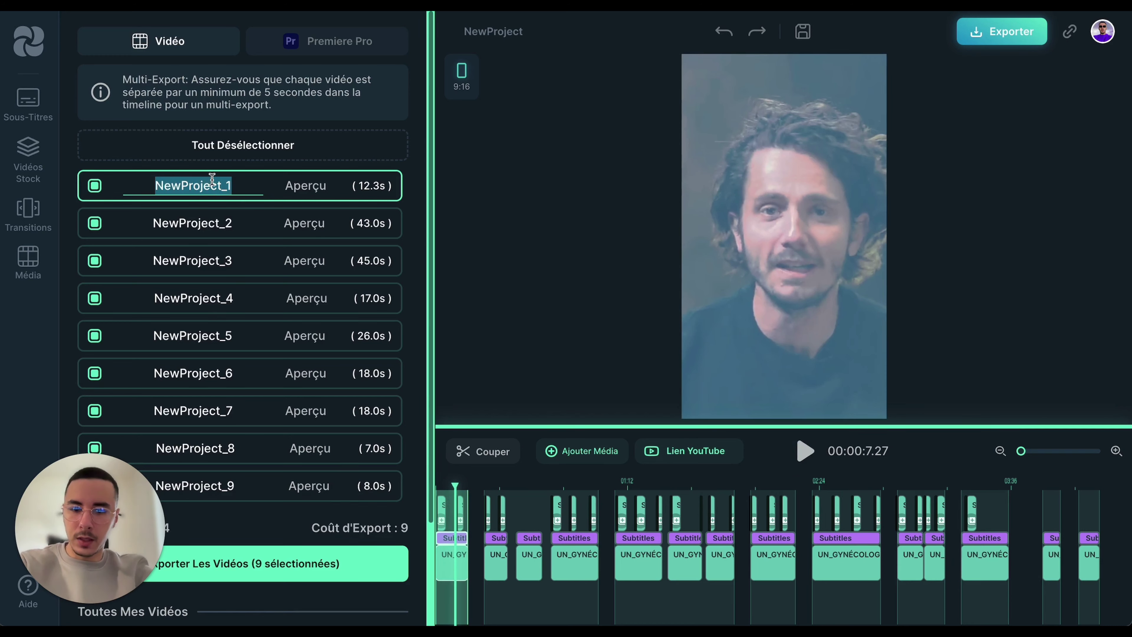
type("Anecdote-")
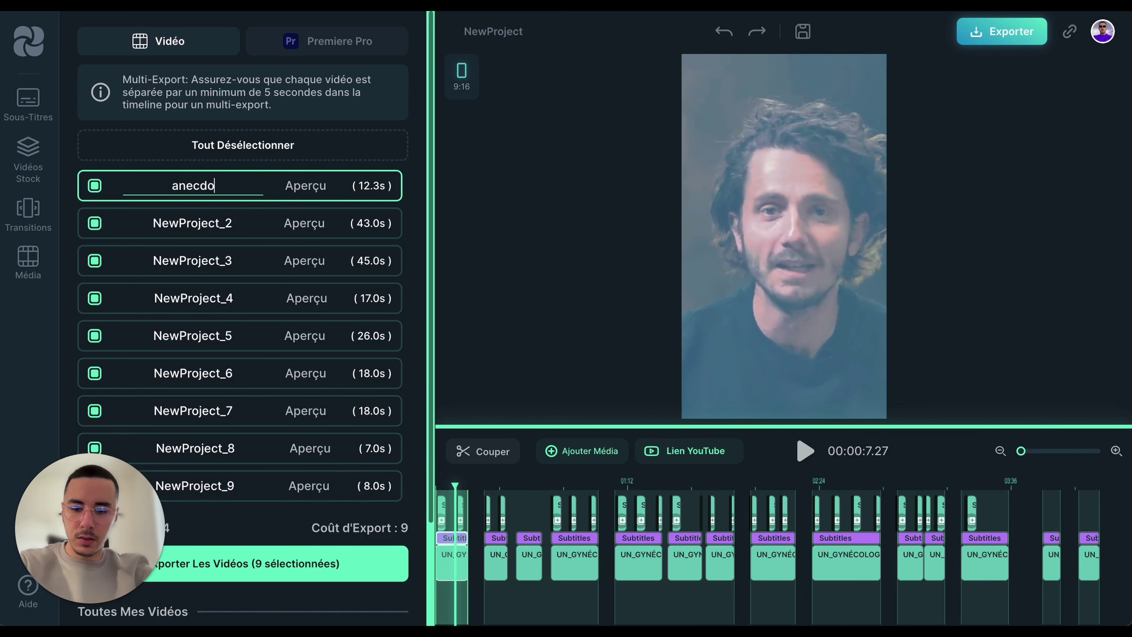
type("gyneco")
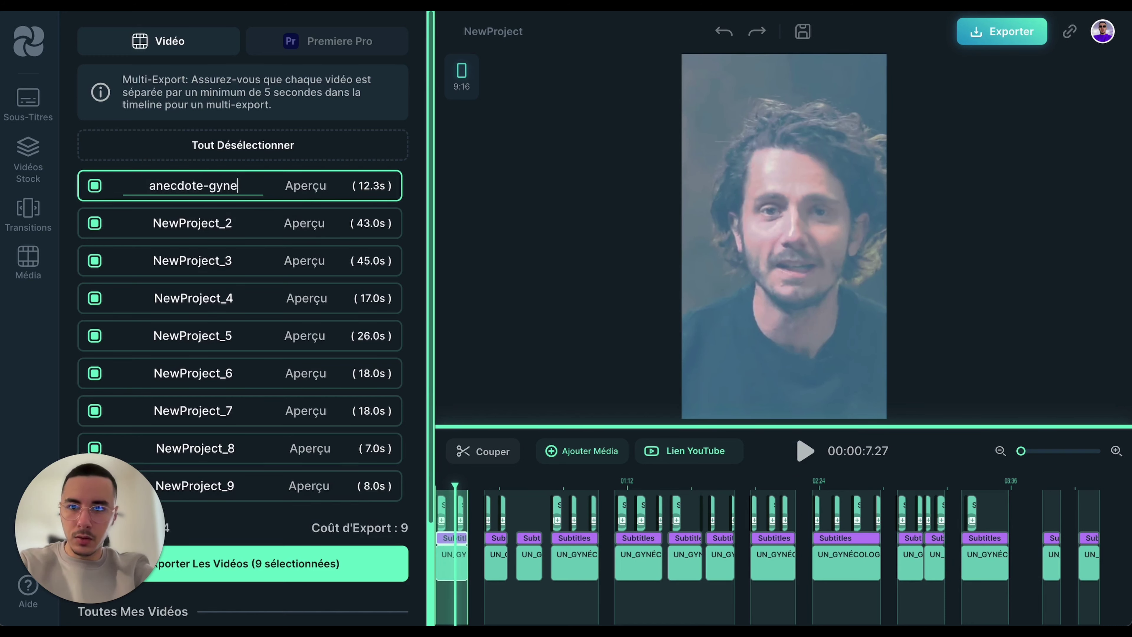
Rename the second video in the export list as vfv
left_click(206, 223)
double_click(206, 223)
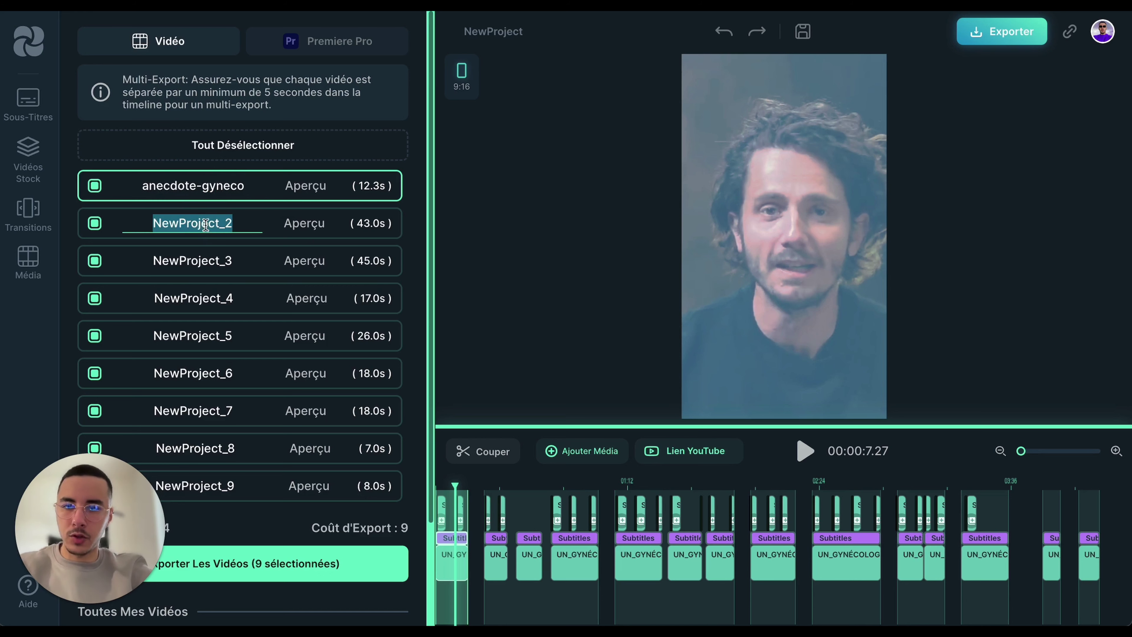
type("vfv")
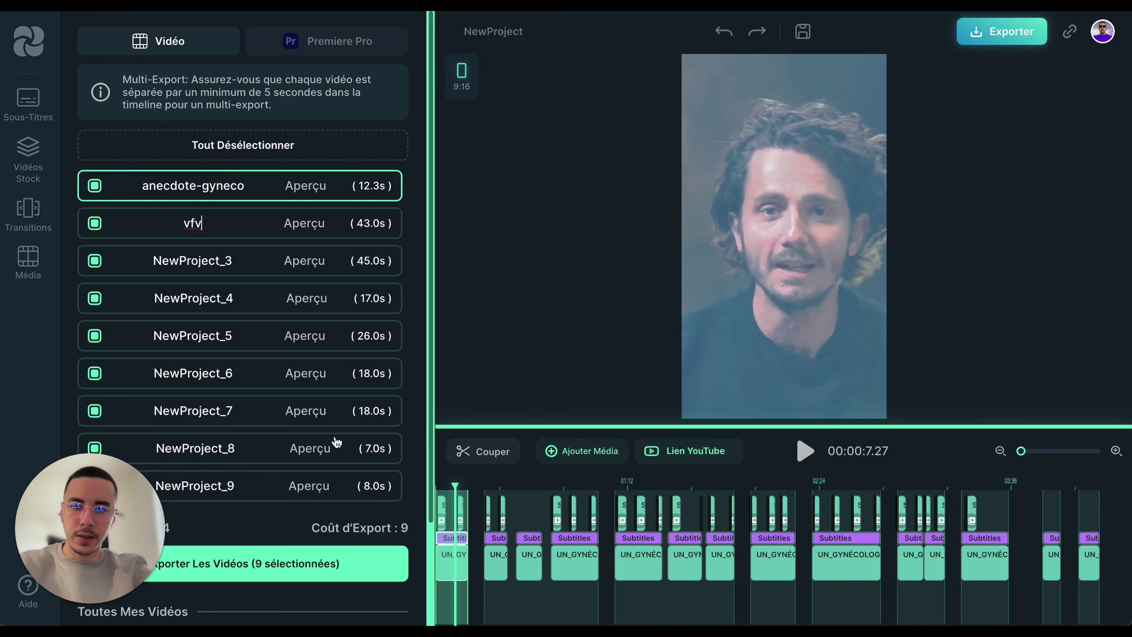
Preview the seventh export video for a few seconds and pause the playback
scroll(215, 395, "down", 3)
scroll(217, 374, "up", 2)
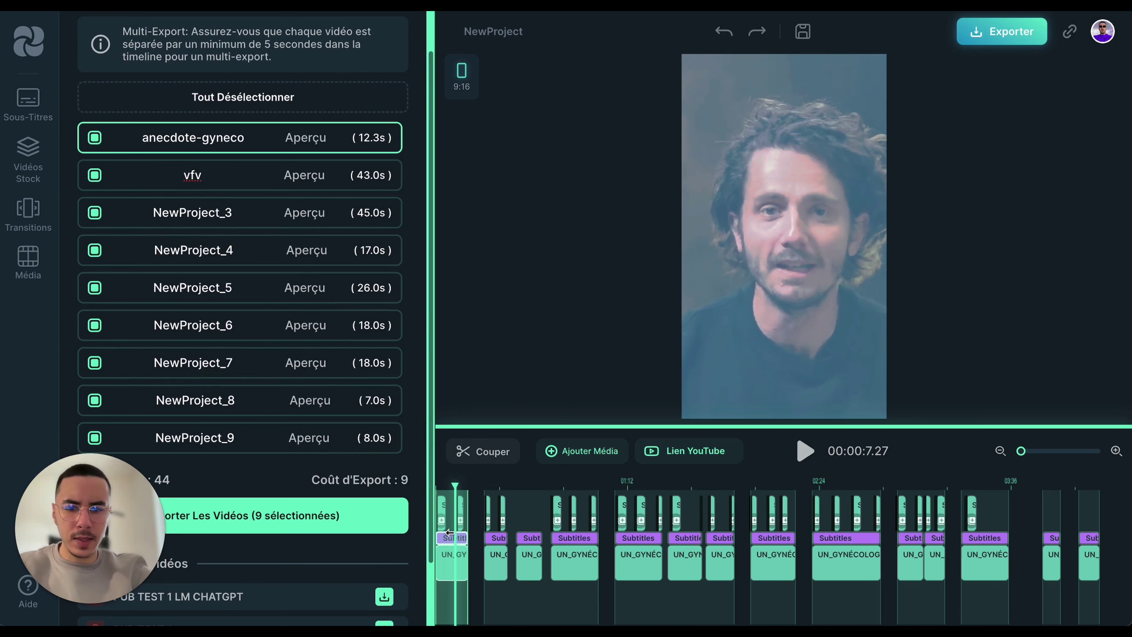
left_click(304, 364)
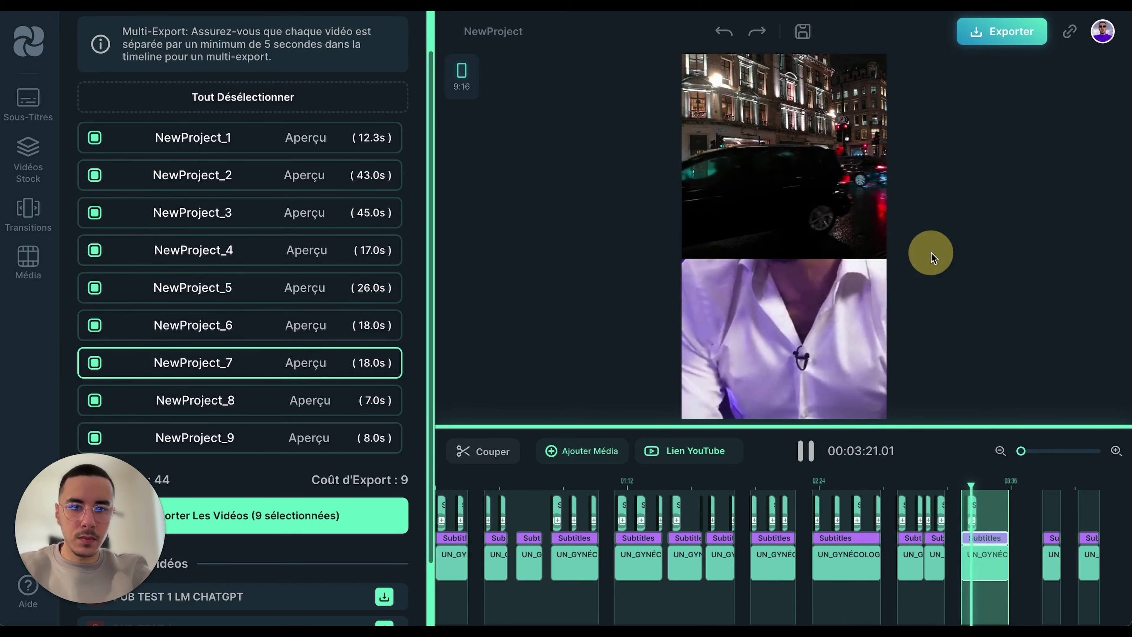
left_click(768, 198)
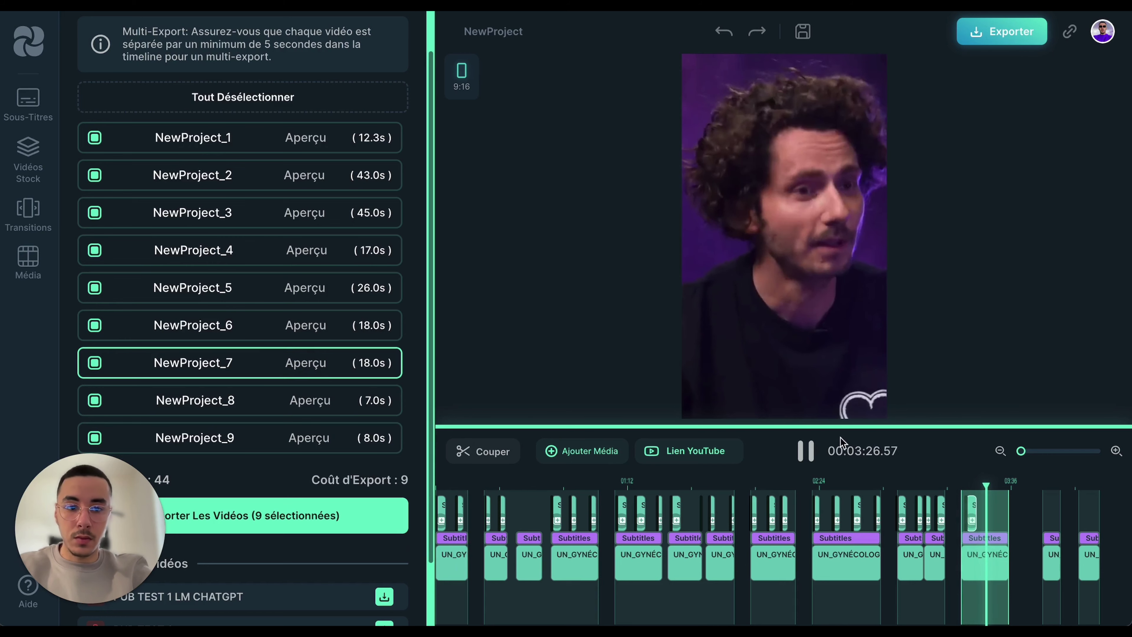
left_click(806, 452)
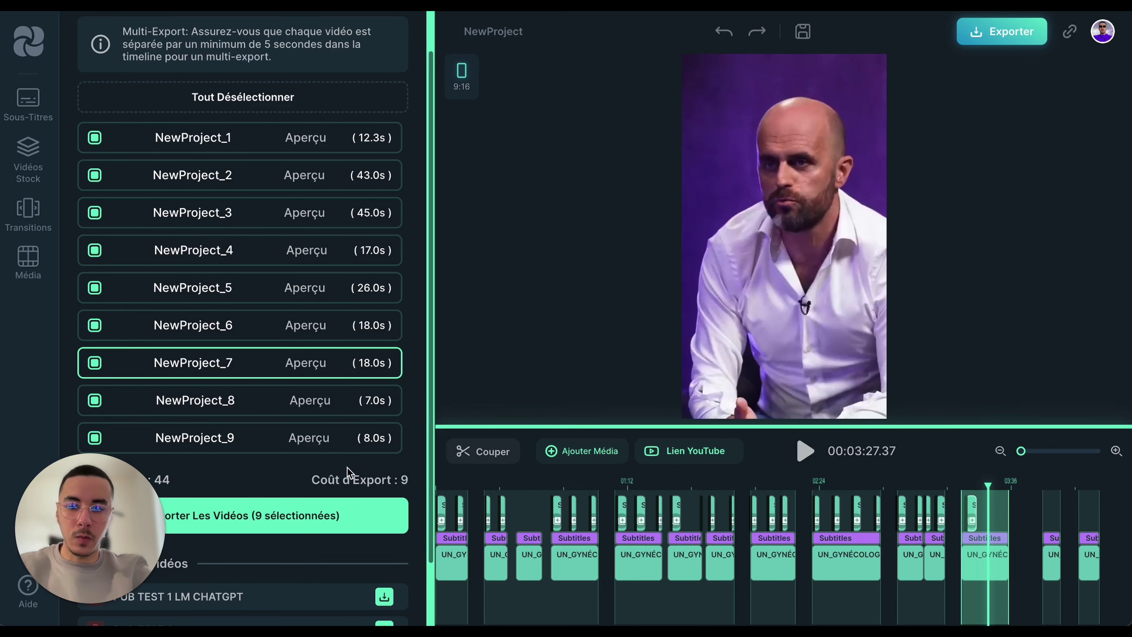
Delete the earlier exported videos PUB TEST 1 LM CHATGPT, PUB TEST 2 and PUB TEST 3
scroll(349, 470, "down", 2)
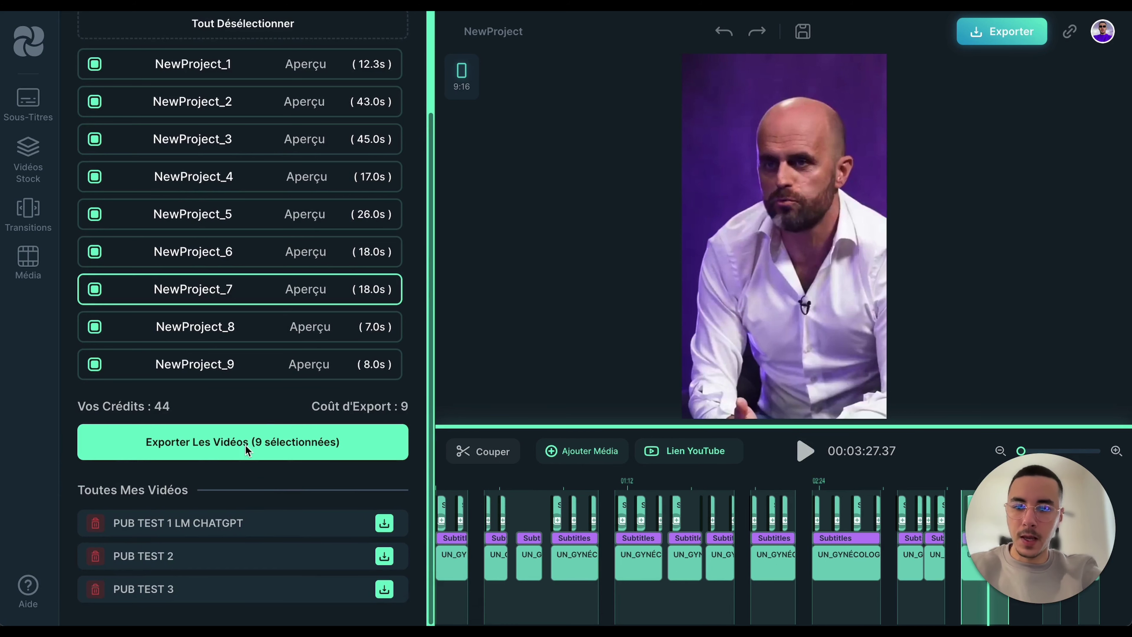
left_click(95, 525)
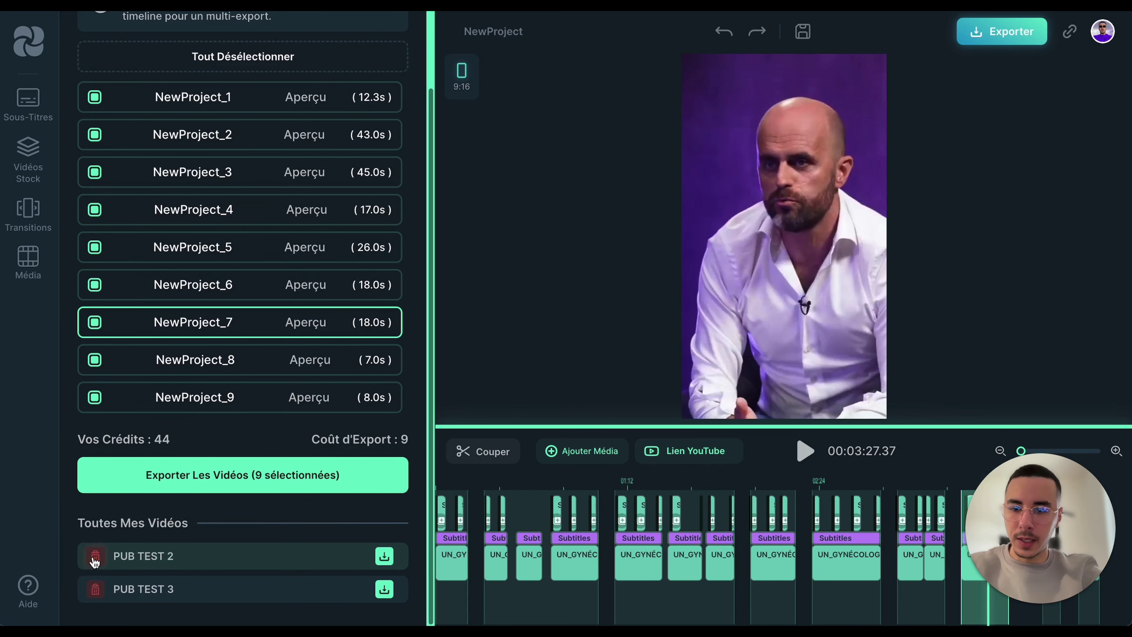
left_click(94, 557)
left_click(95, 589)
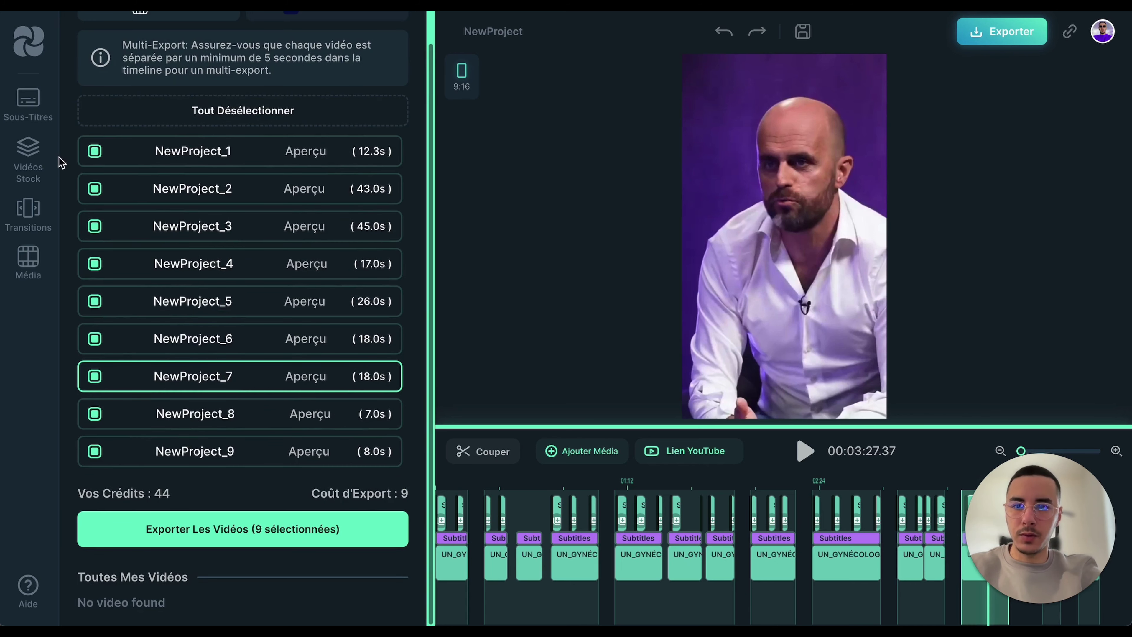
Try excluding the first, fifth and eighth videos from the export, including each of them again
left_click(95, 152)
left_click(95, 153)
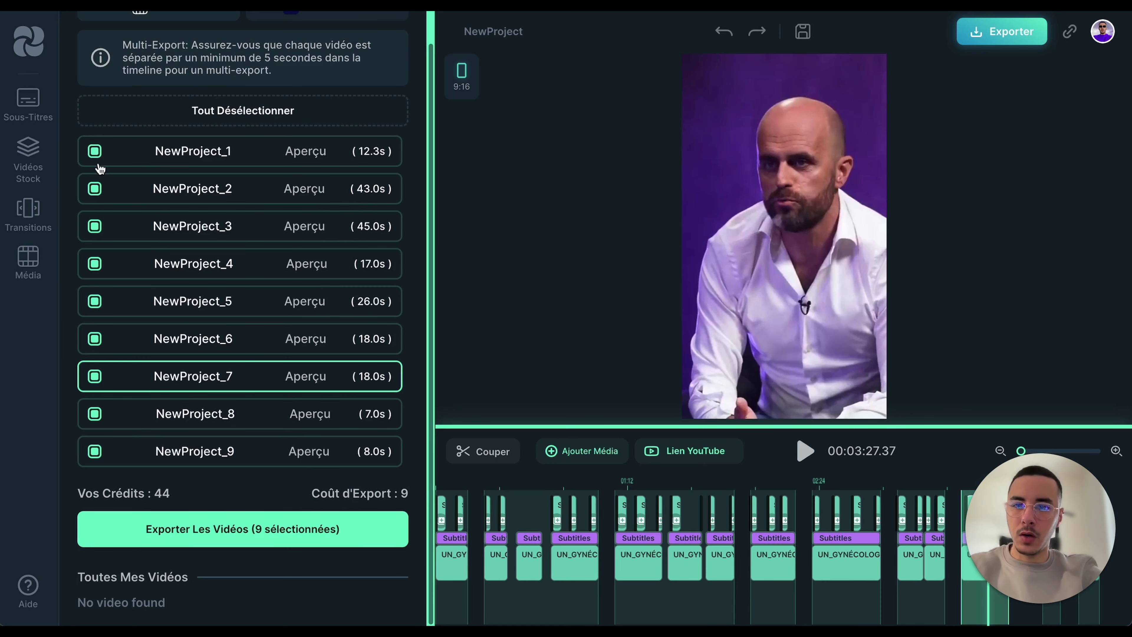
scroll(111, 435, "up", 1)
scroll(81, 417, "down", 1)
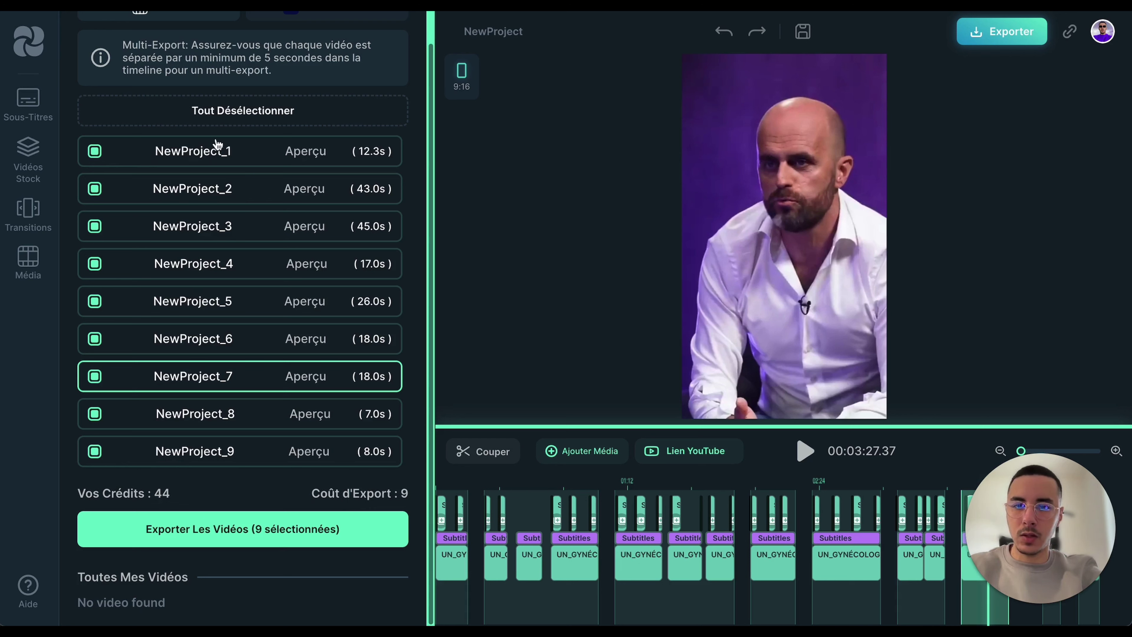
left_click(96, 414)
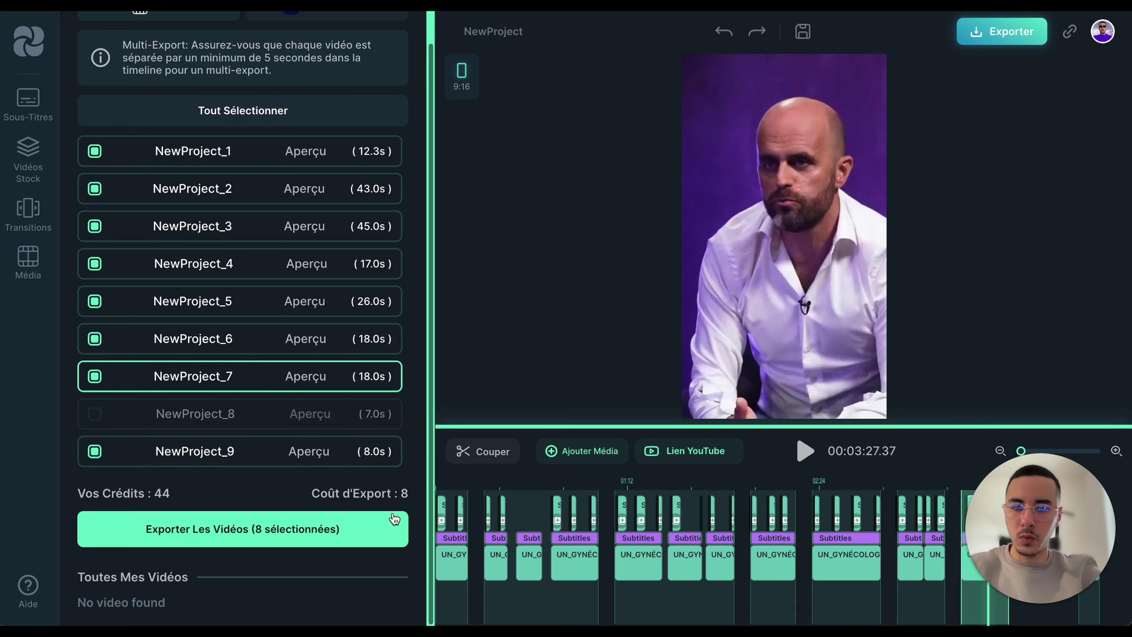
left_click(96, 302)
left_click(95, 302)
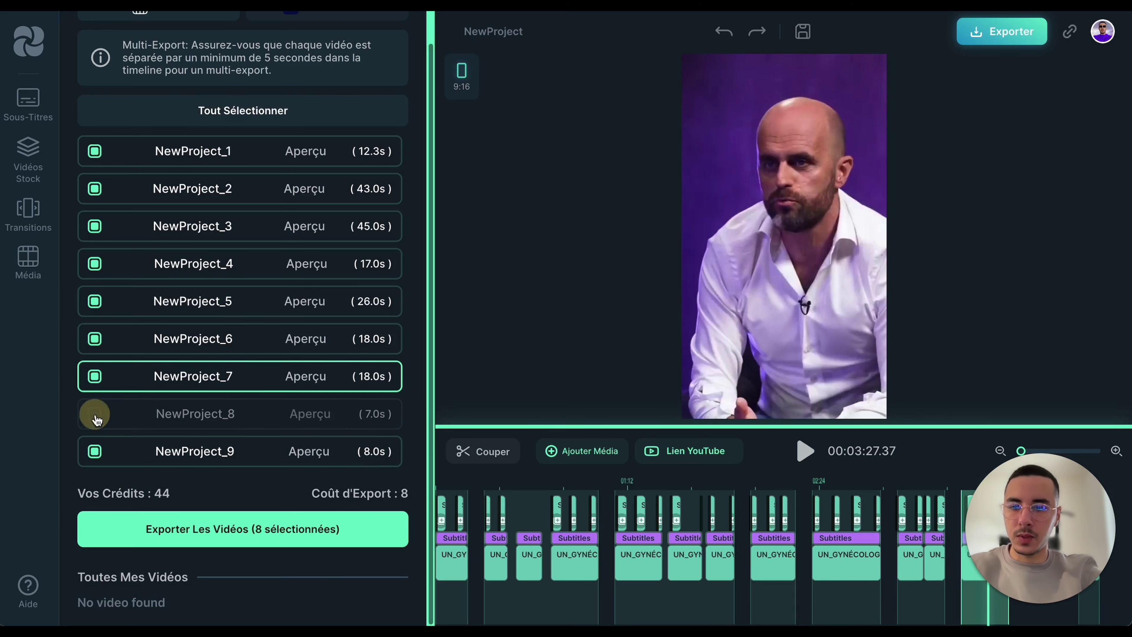
left_click(95, 413)
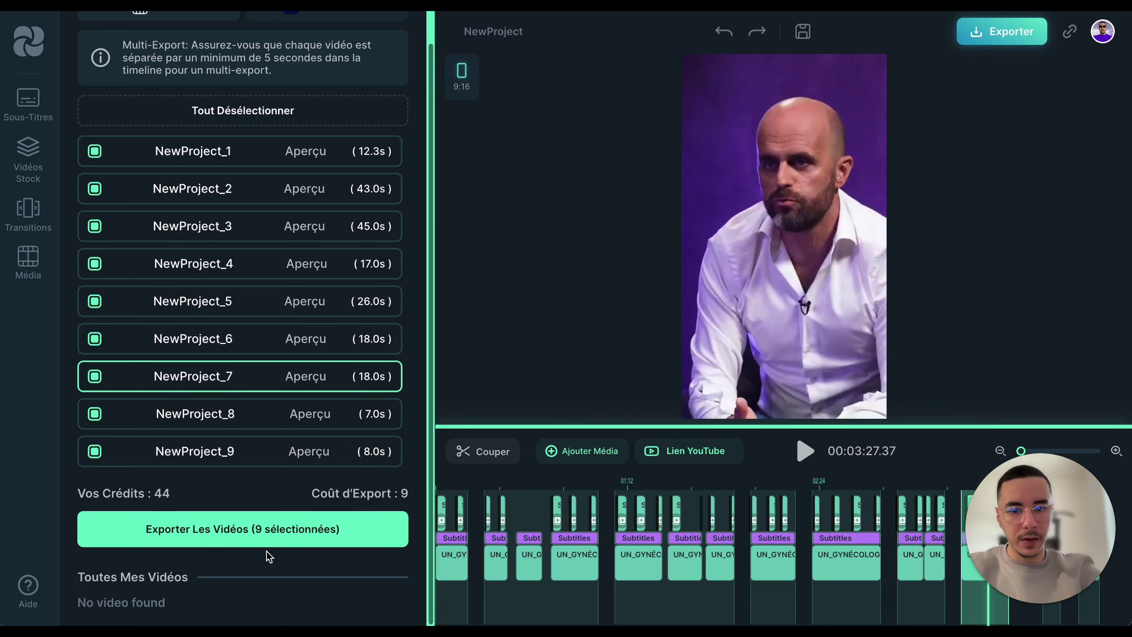
Start exporting all nine selected videos
left_click(254, 531)
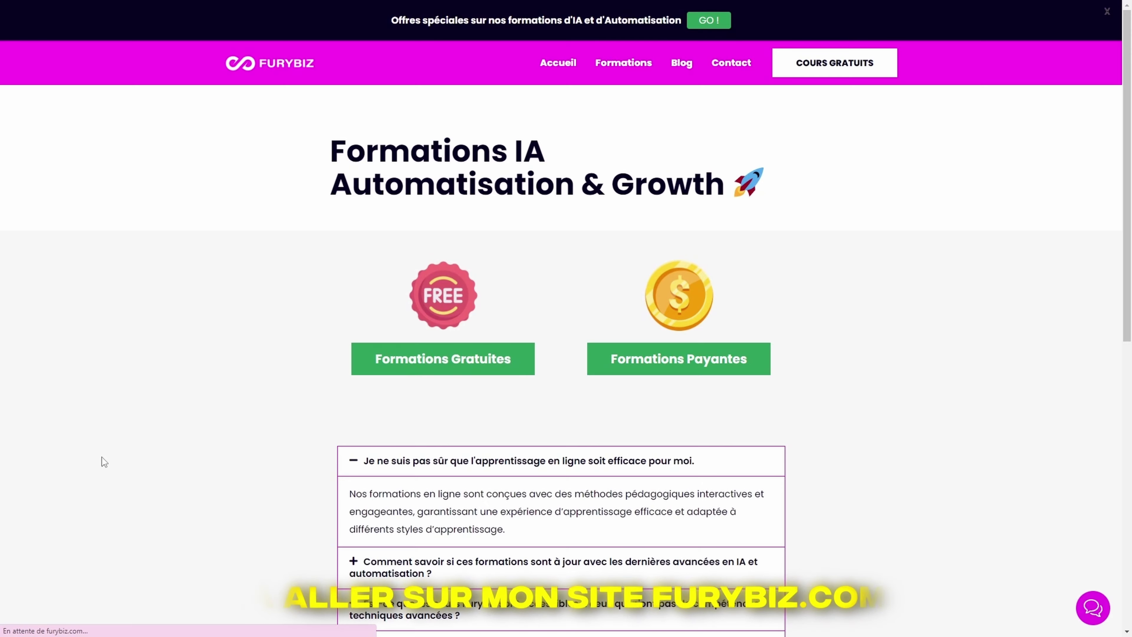
Switch to the Furybiz website in the browser and look through its paid training programmes
scroll(20, 535, "down", 5)
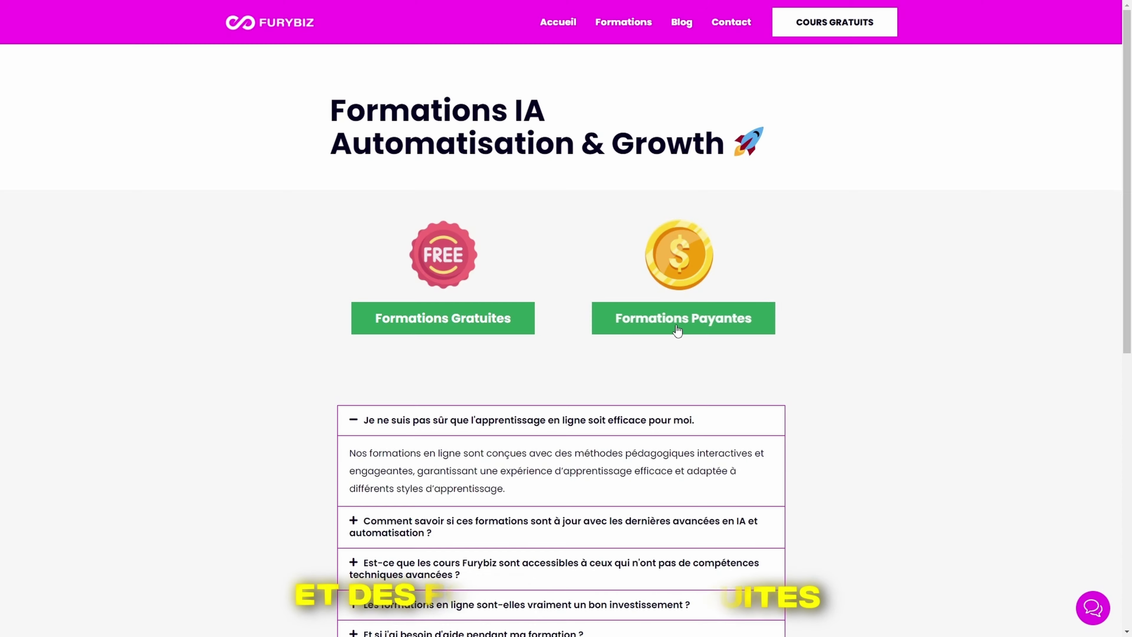
left_click(659, 326)
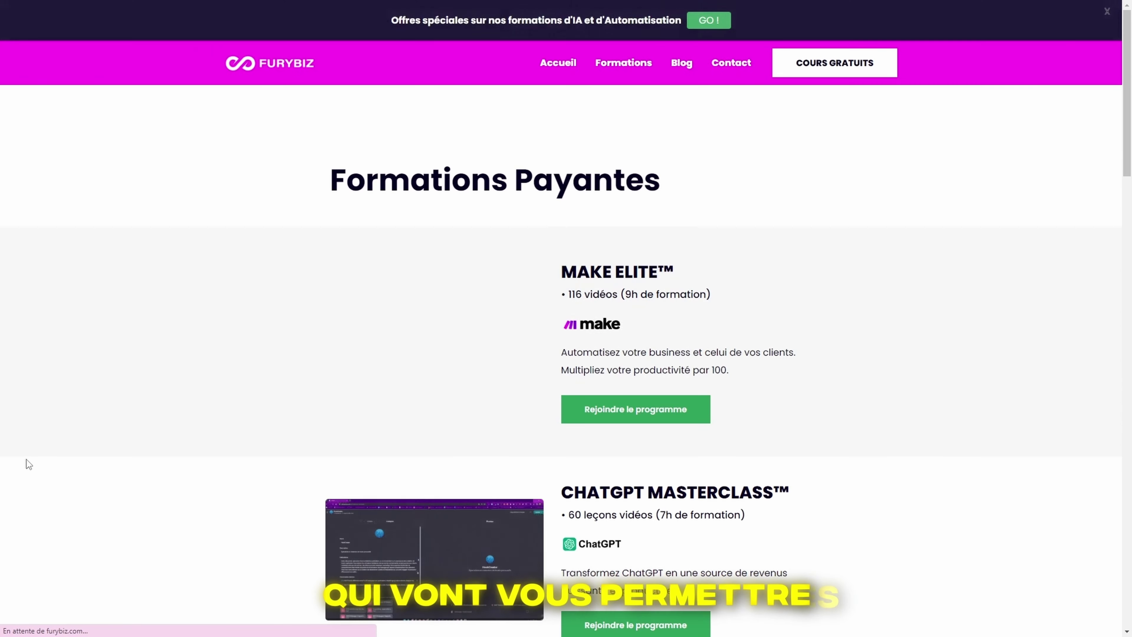
scroll(20, 498, "down", 7)
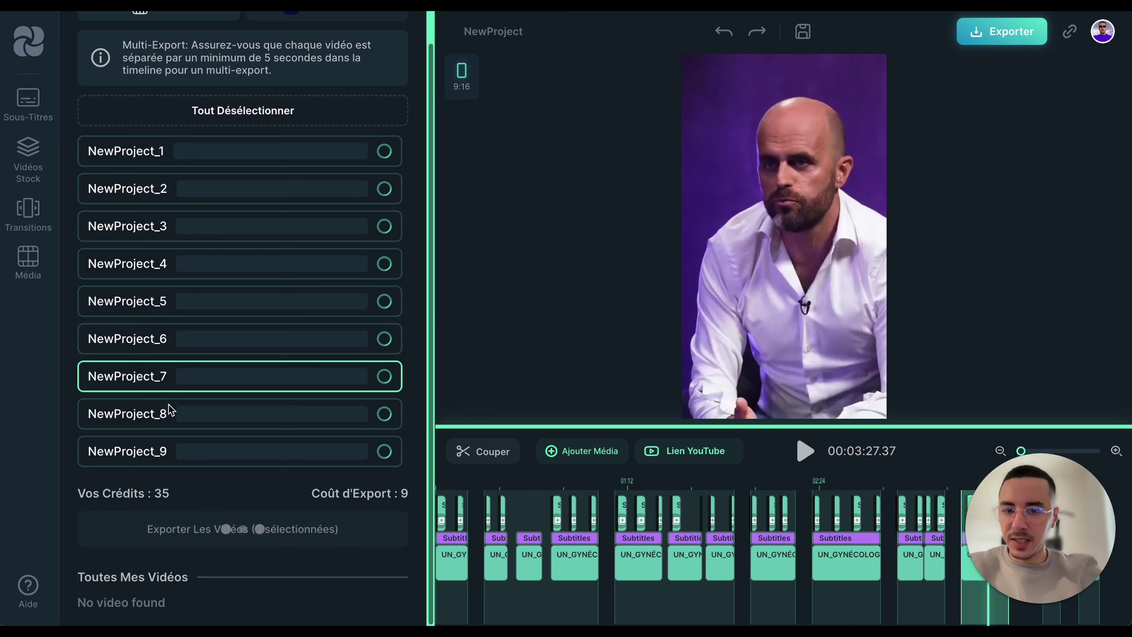
left_click(424, 196)
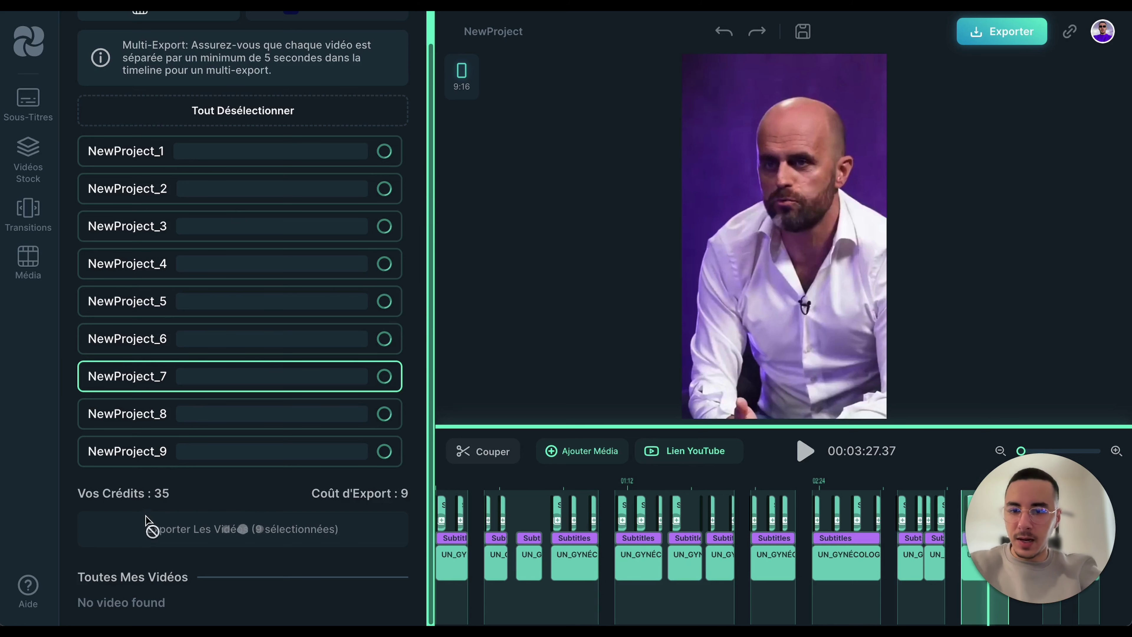
scroll(243, 320, "up", 1)
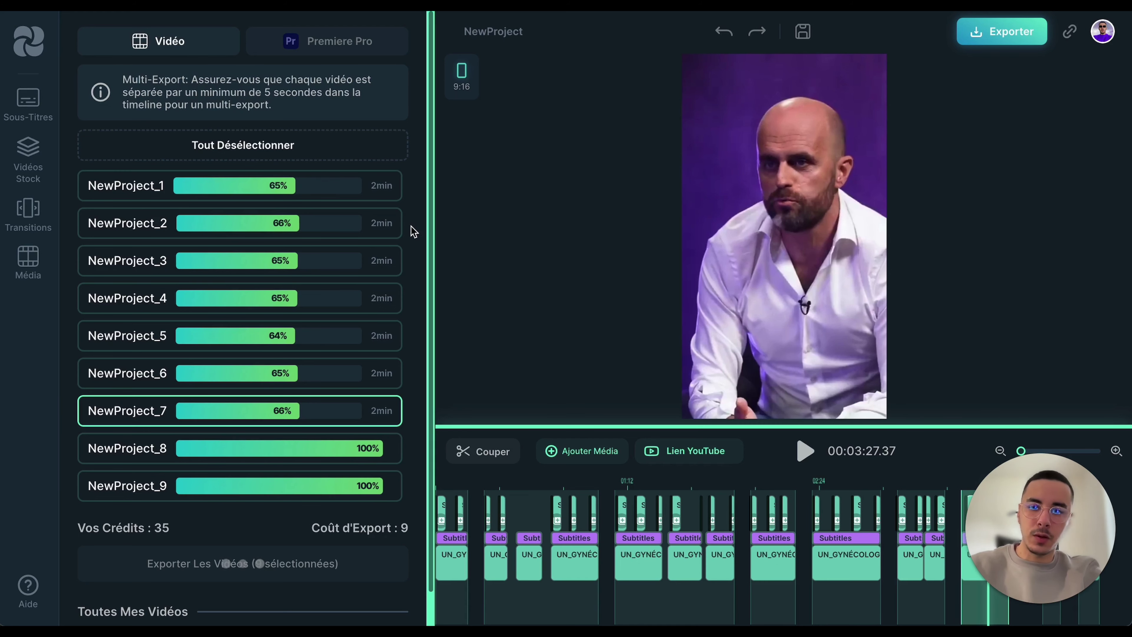
scroll(382, 408, "down", 1)
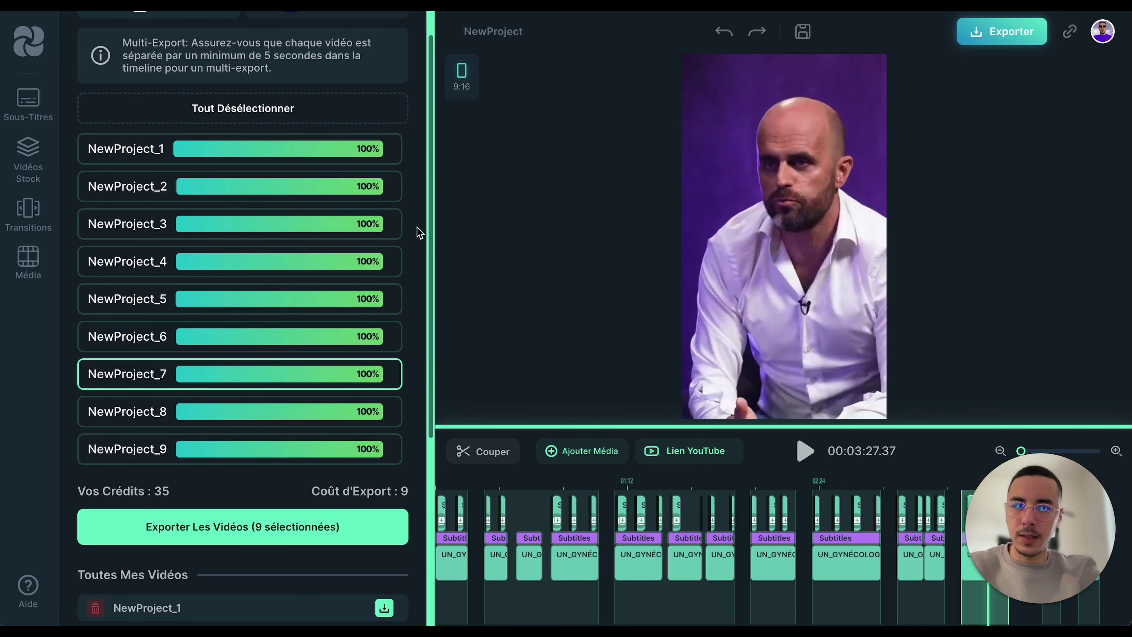
Download all nine exported videos, from NewProject_1 through NewProject_9
scroll(245, 412, "down", 5)
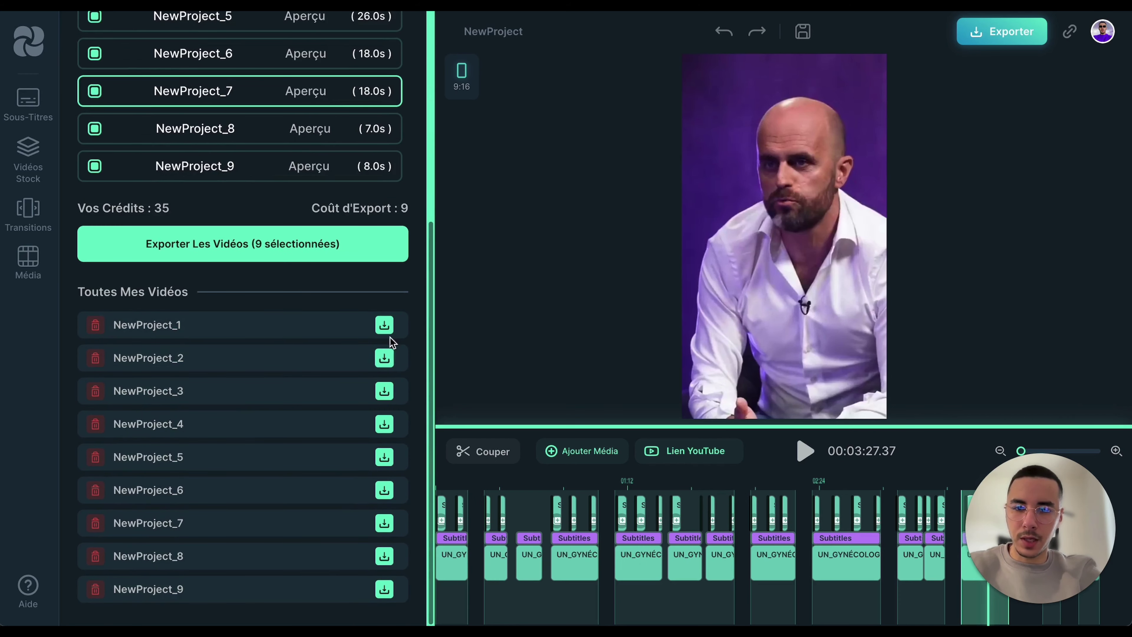
left_click(385, 324)
left_click(384, 359)
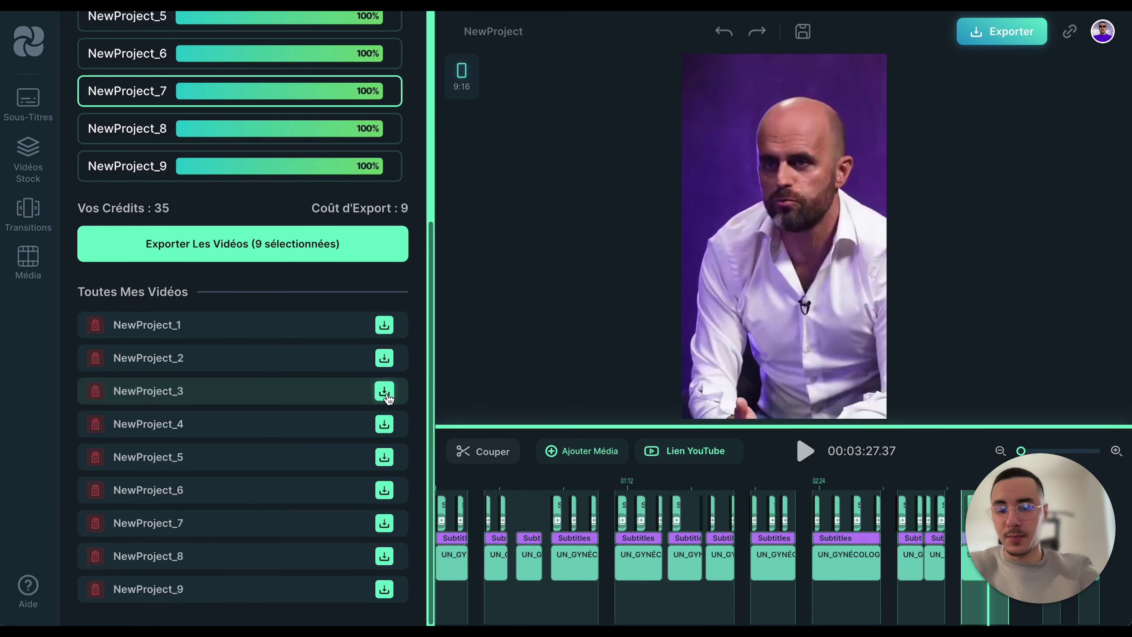
left_click(386, 394)
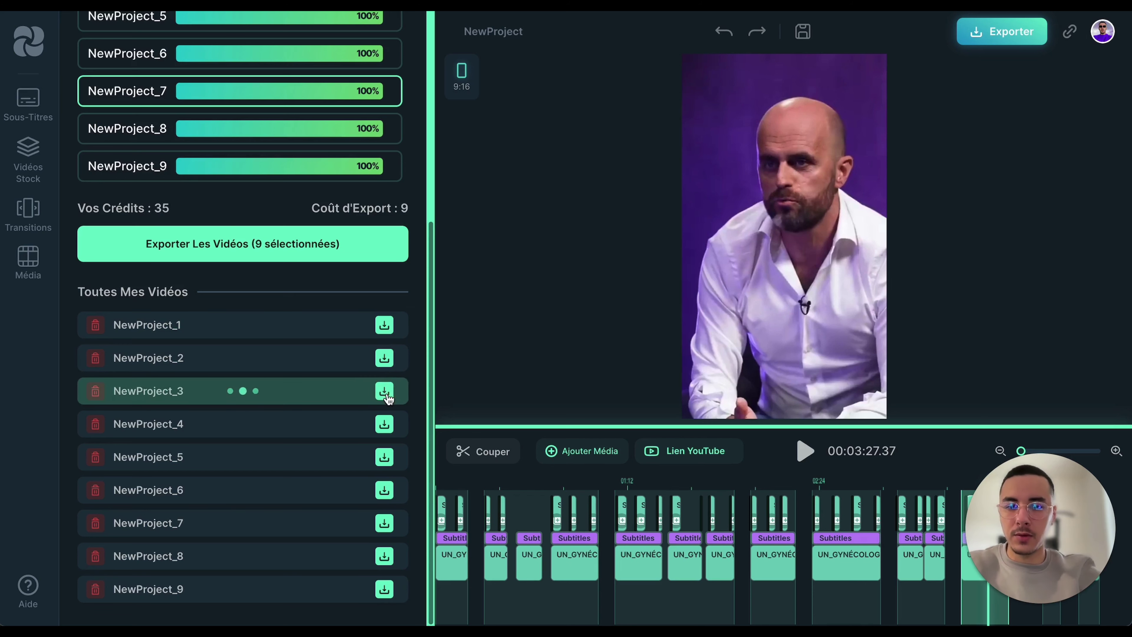
left_click(384, 425)
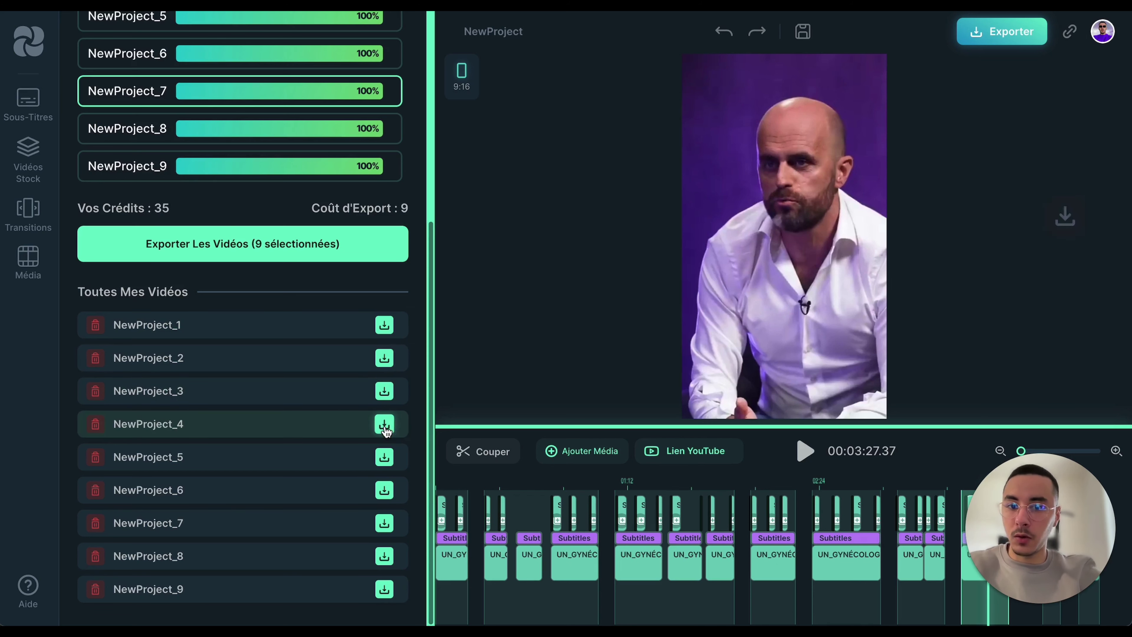
left_click(384, 458)
left_click(384, 491)
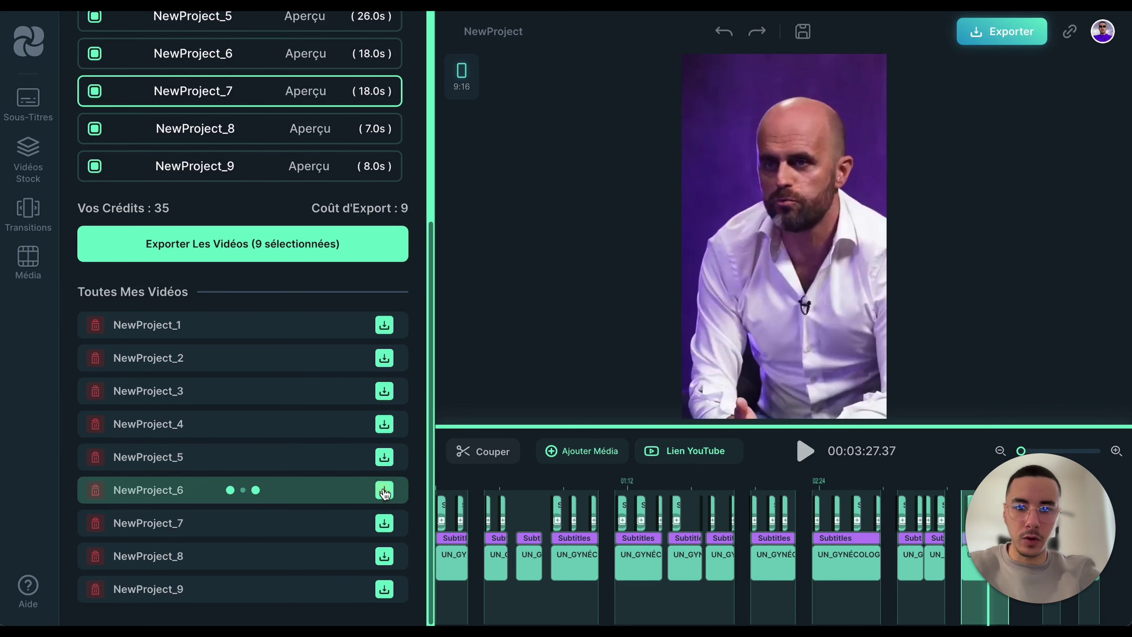
left_click(384, 524)
left_click(385, 556)
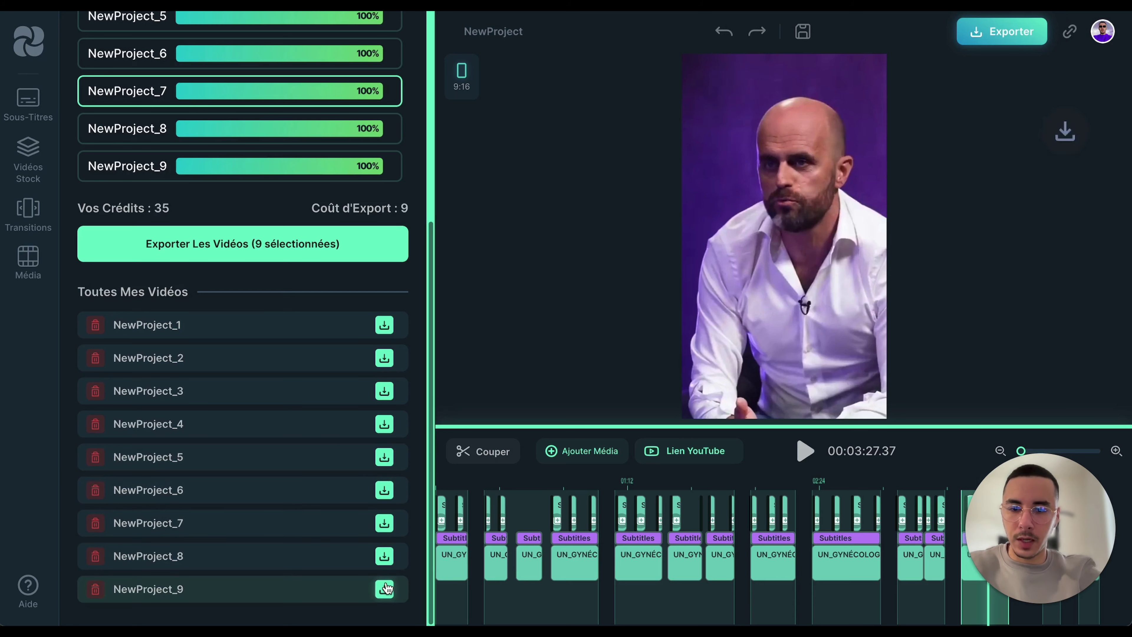
left_click(384, 588)
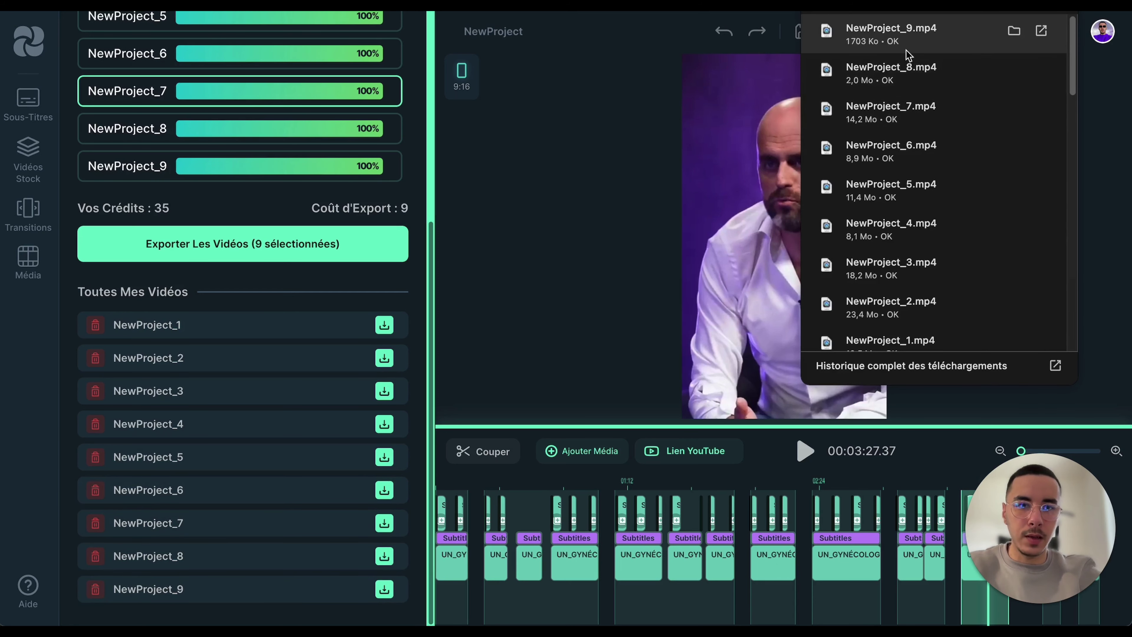
Open the downloaded NewProject_8.mp4, play its opening seconds to check the result, and close it
left_click(899, 78)
left_click(235, 479)
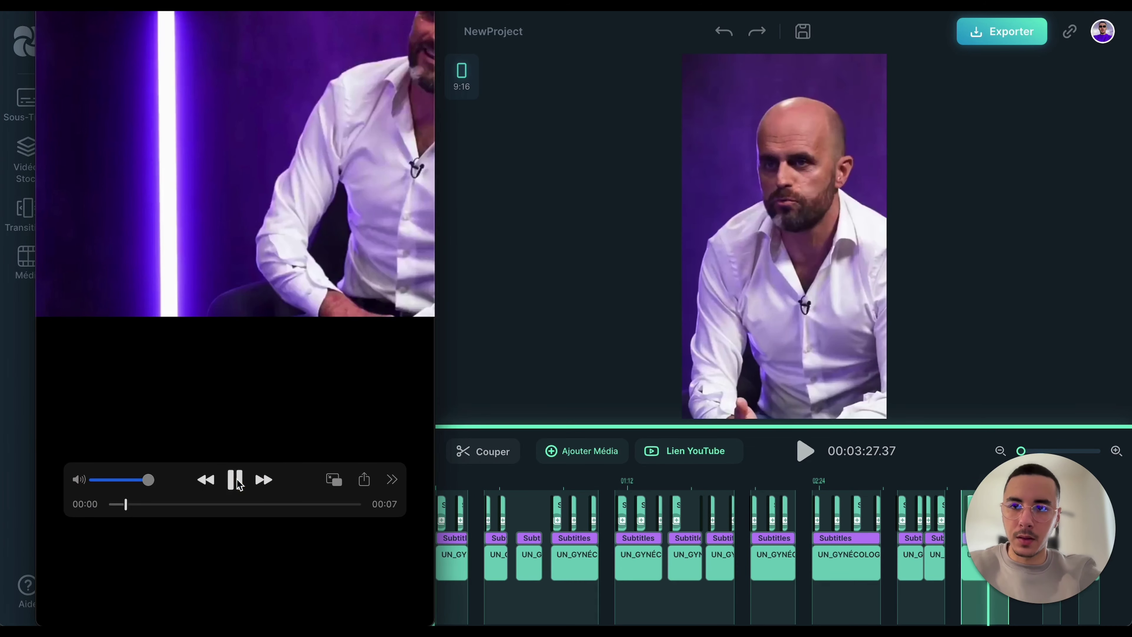
left_click(235, 479)
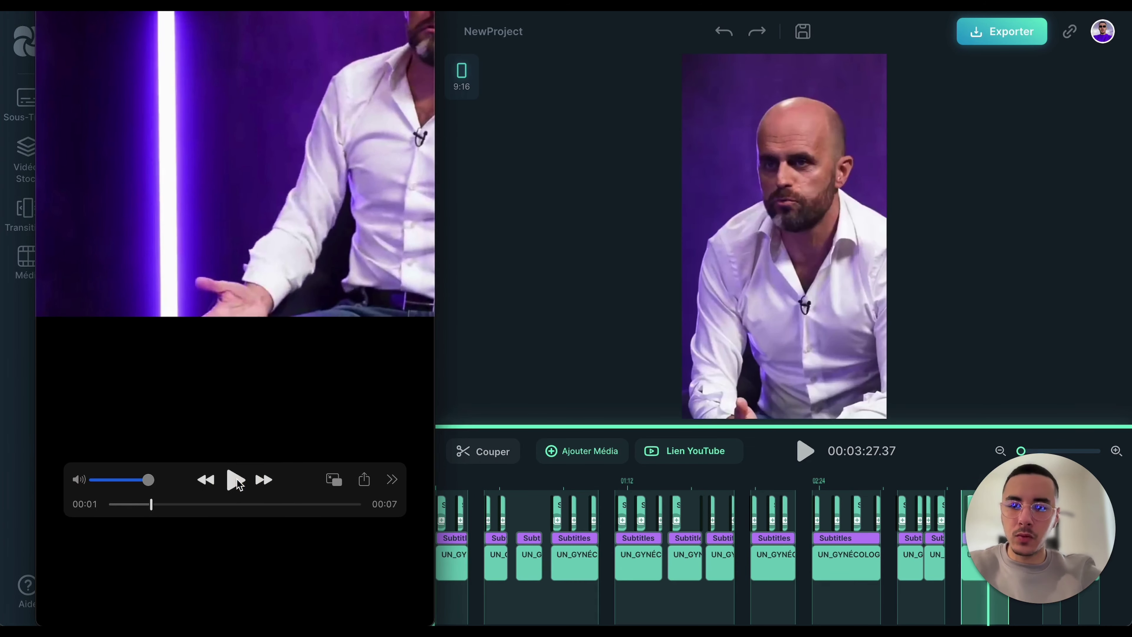
left_click(235, 480)
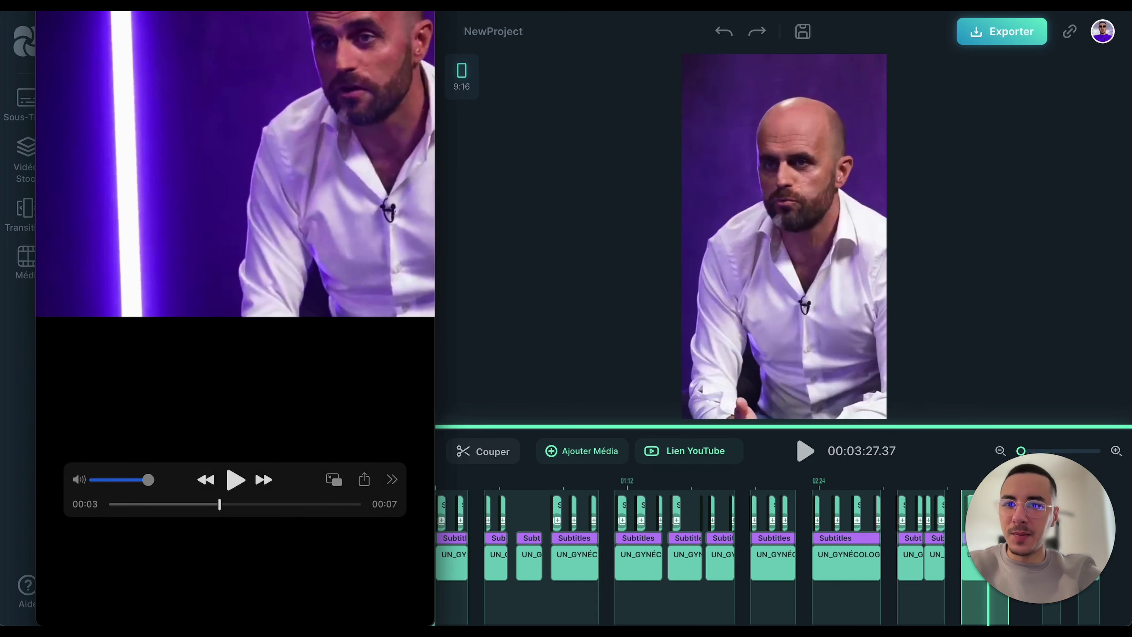
left_click(1128, 127)
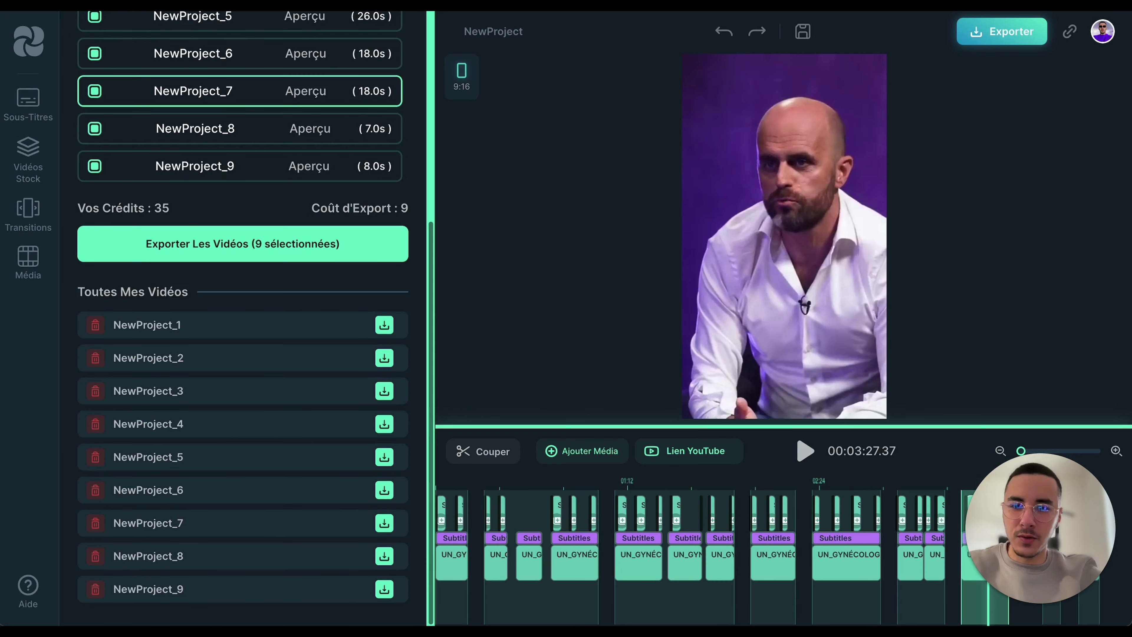
Open the downloaded NewProject_1.mp4, play its opening seconds to check the B-roll, and close it
scroll(973, 78, "down", 5)
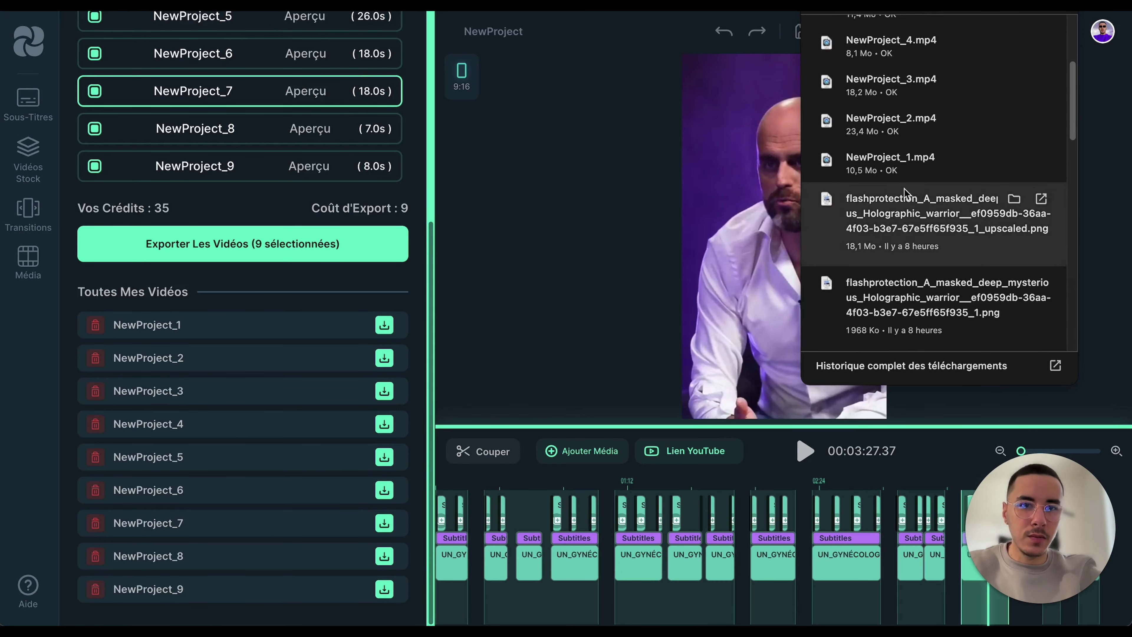
left_click(897, 171)
left_click(235, 480)
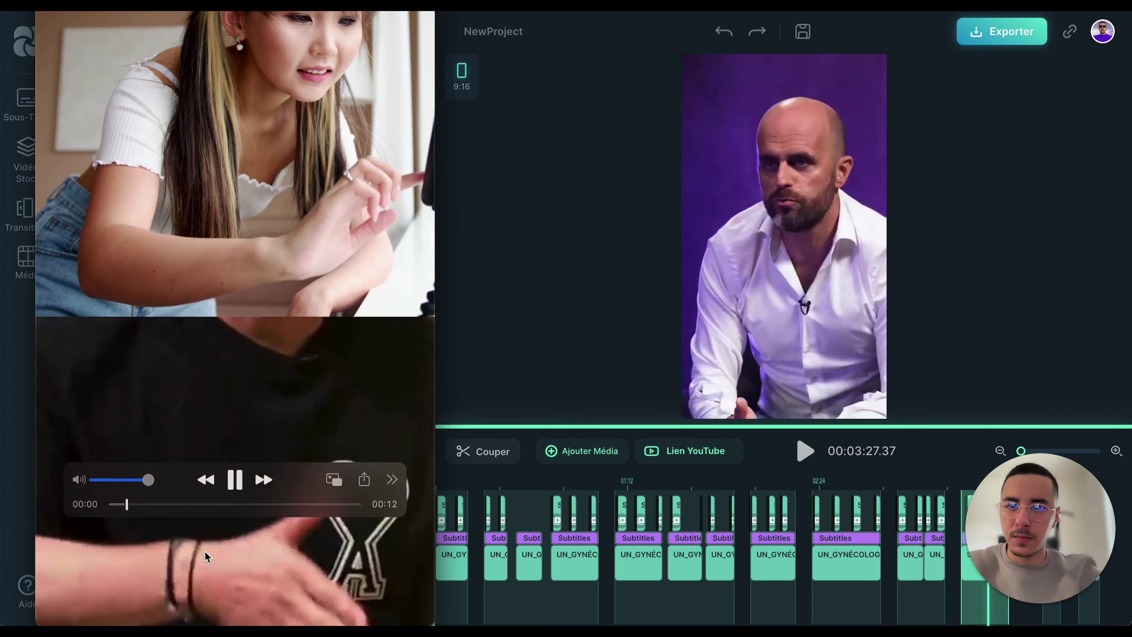
left_click(236, 481)
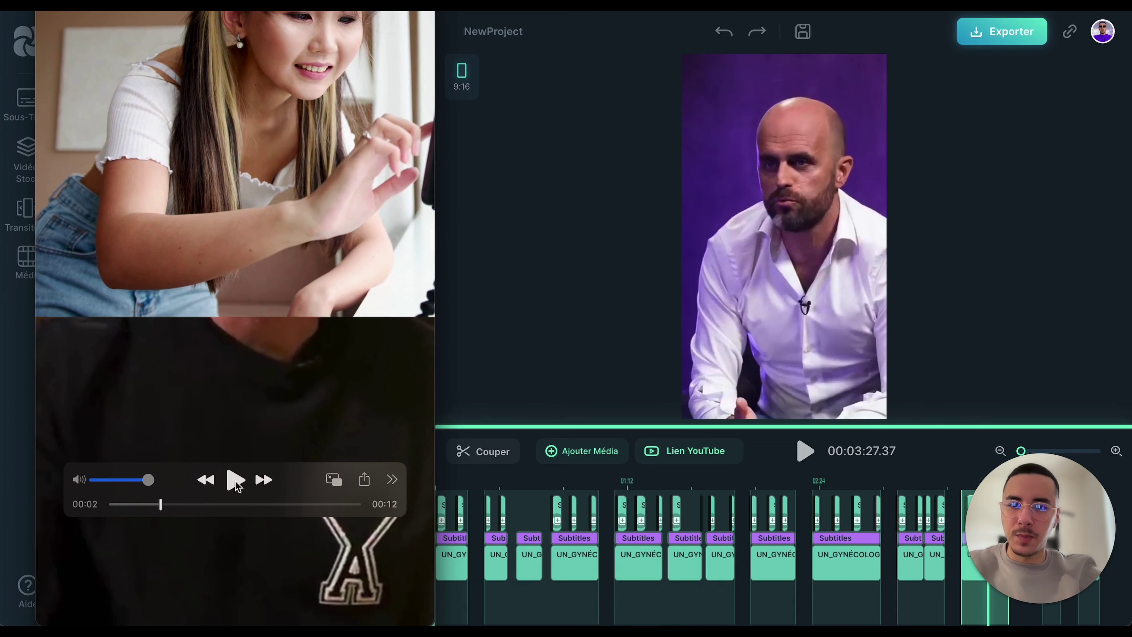
key("super+w")
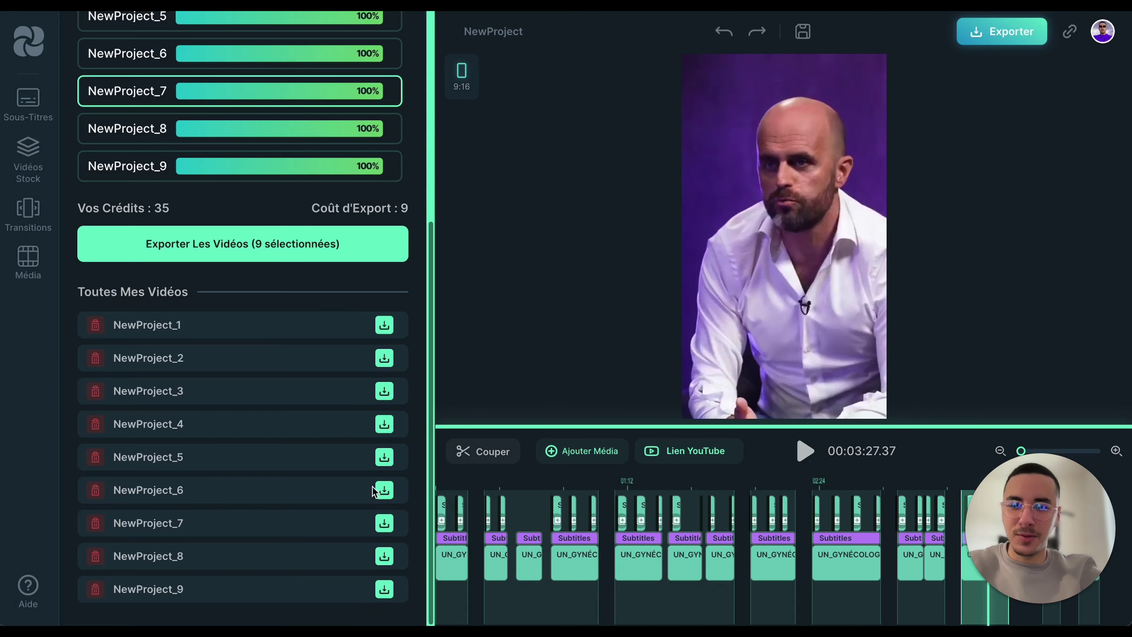
Preview NewProject_2 on the timeline and look over the list of exported videos
left_click_drag(486, 482, 542, 485)
scroll(228, 321, "up", 5)
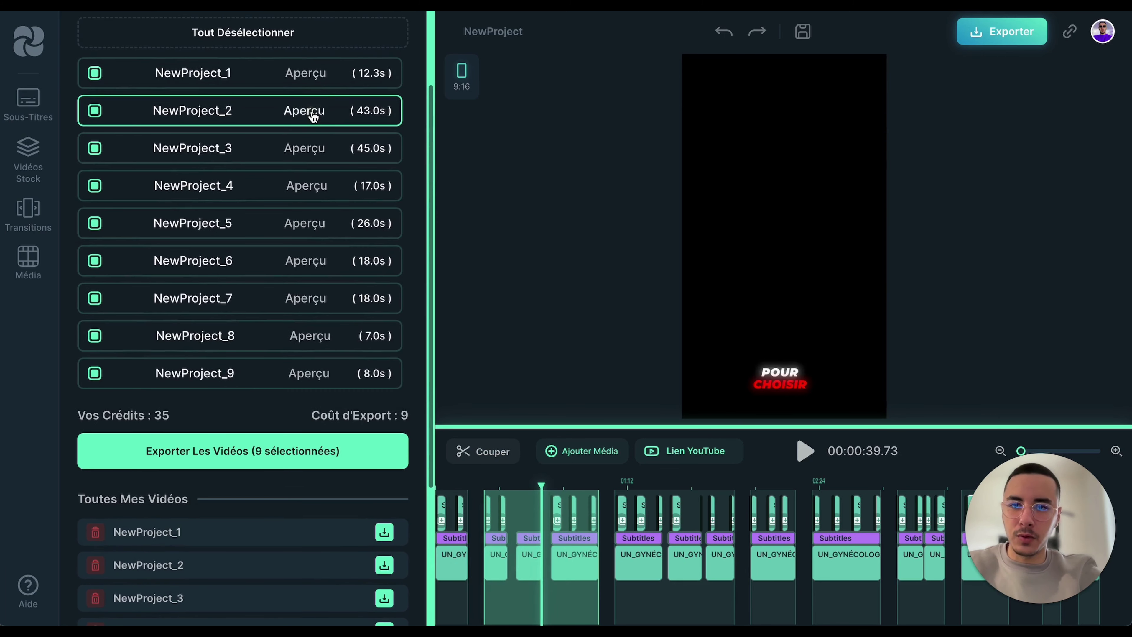
left_click(312, 112)
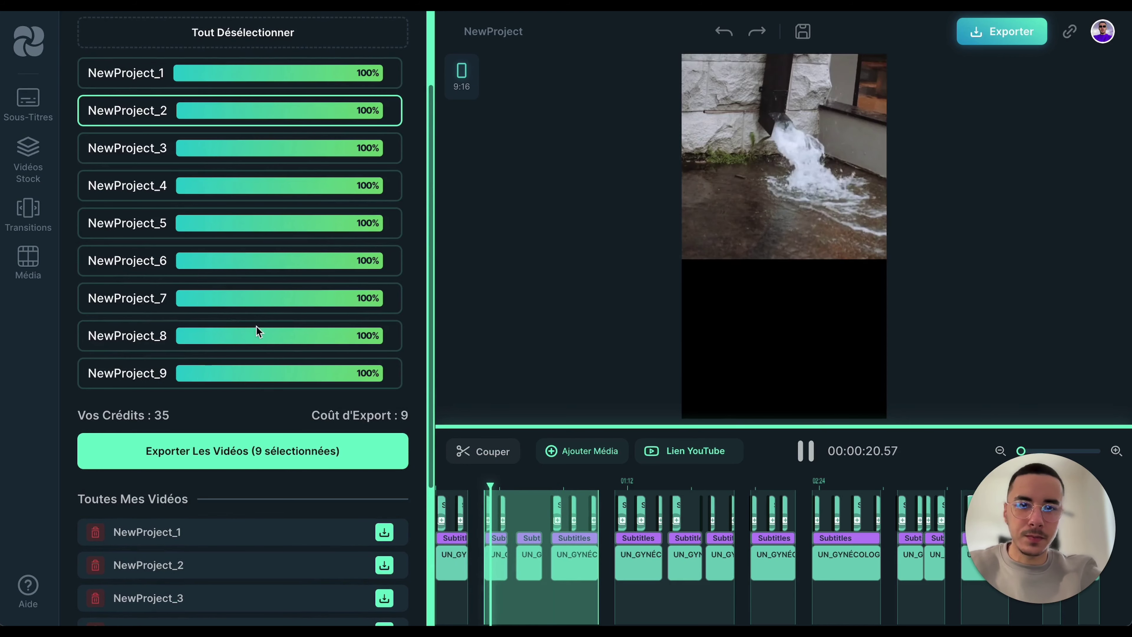
left_click(273, 185)
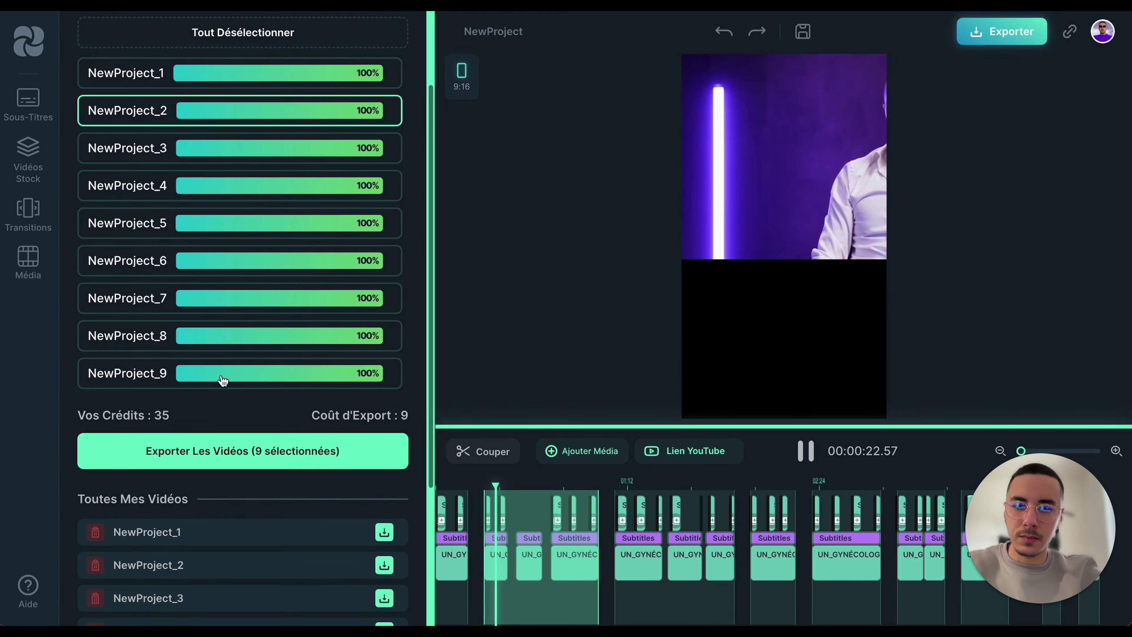
scroll(241, 446, "down", 5)
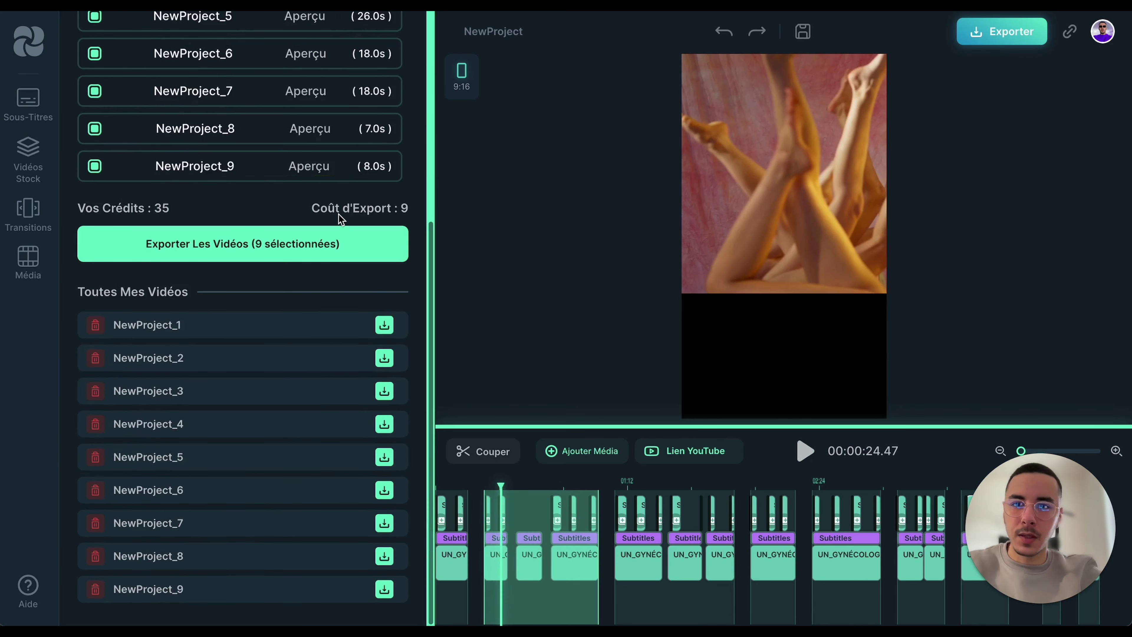
scroll(341, 178, "up", 2)
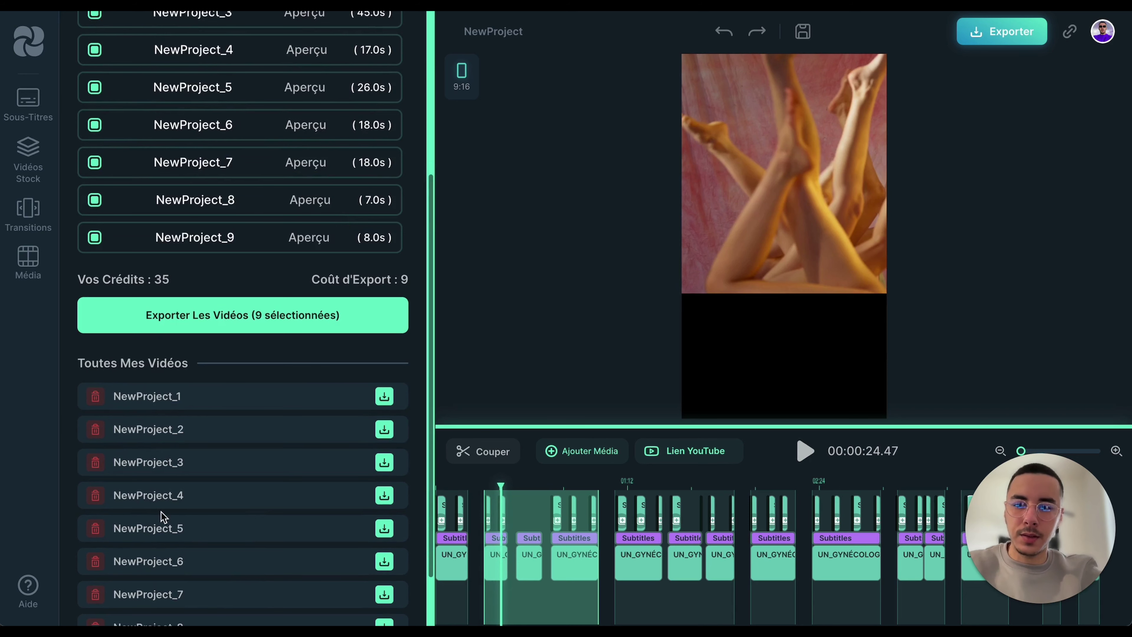
scroll(315, 129, "down", 2)
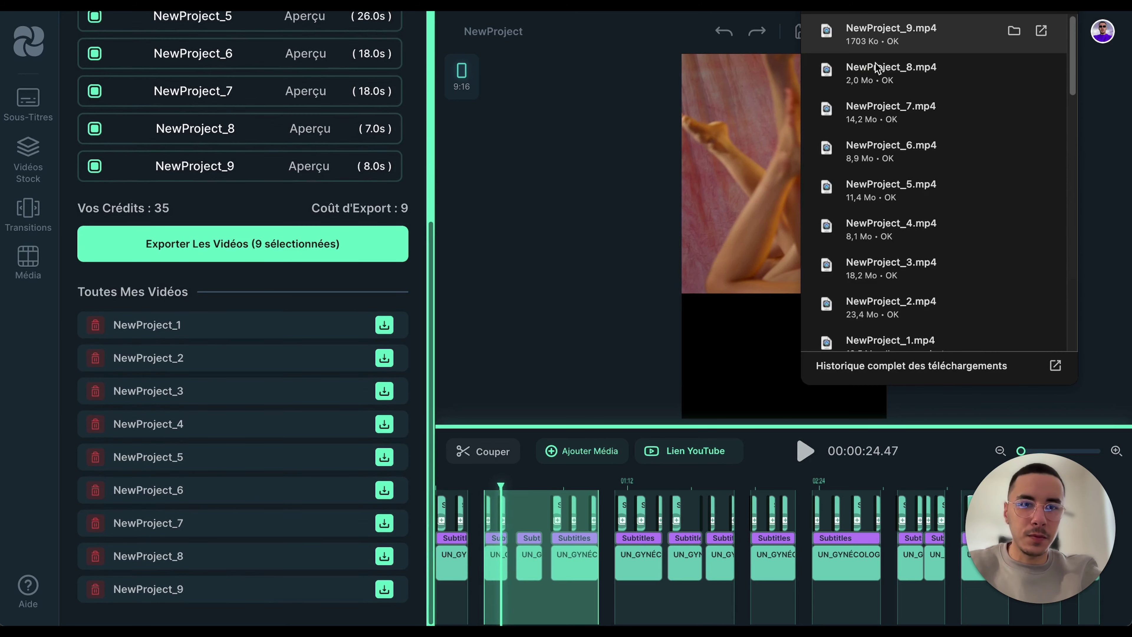
Open the downloaded 17-second video, play its opening B-roll shot briefly, and close the player
scroll(876, 66, "down", 5)
left_click(921, 95)
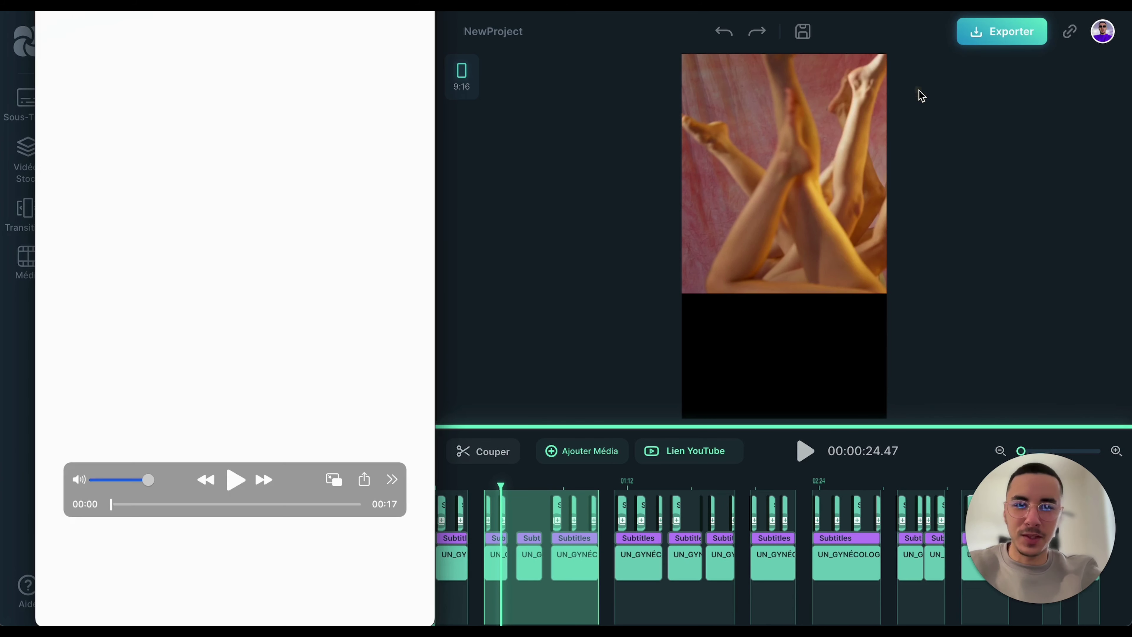
left_click(236, 480)
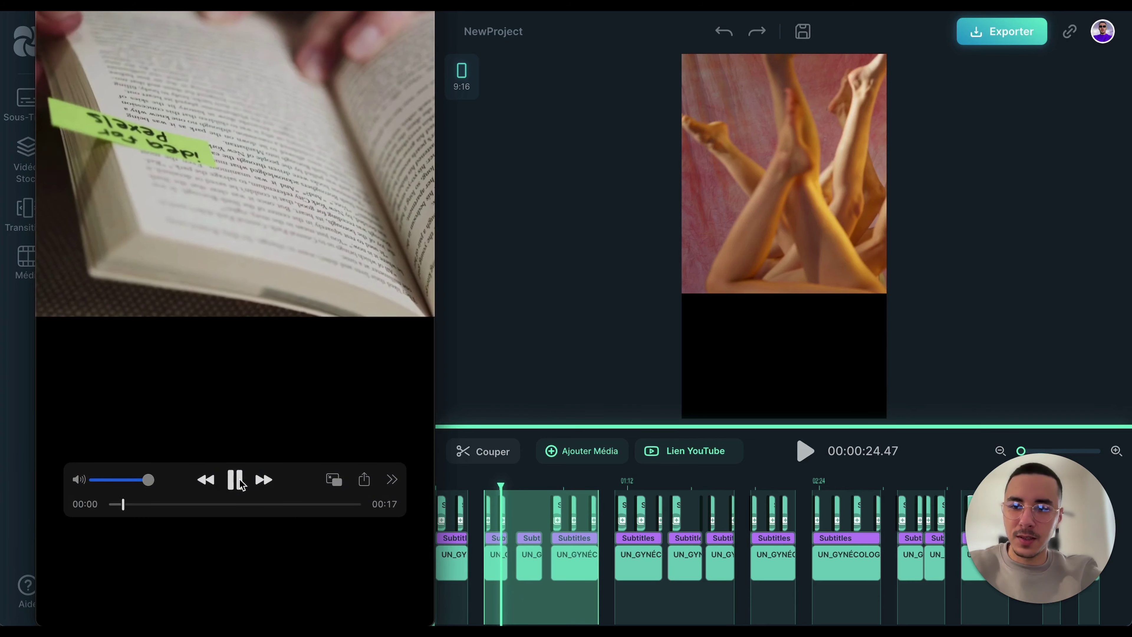
left_click(235, 481)
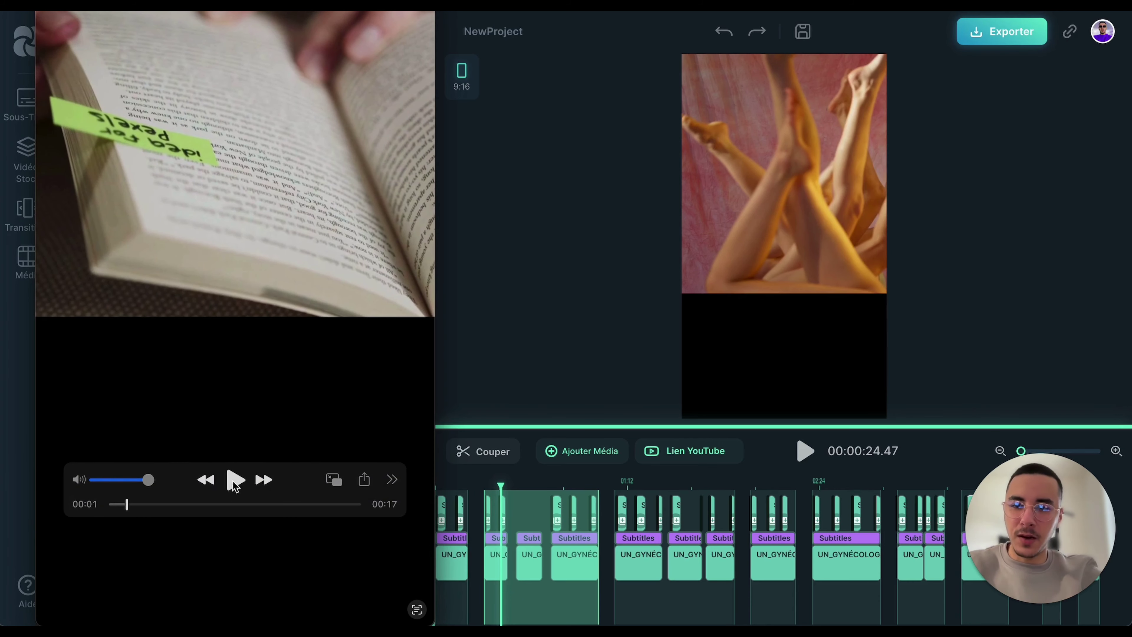
key("Escape")
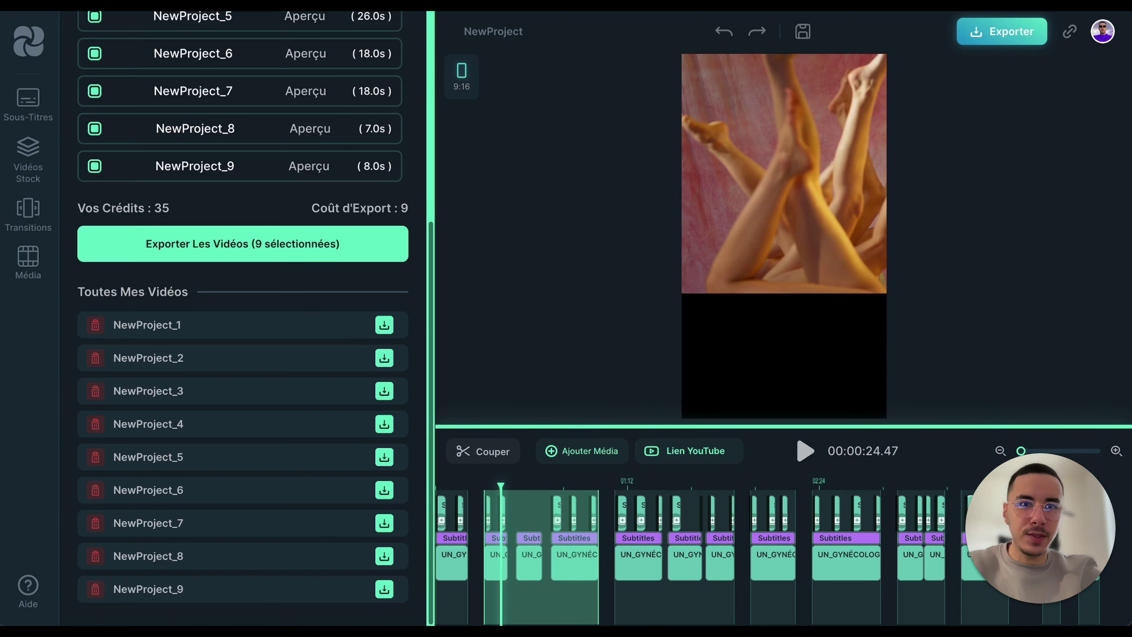
Fit the B-roll at 00:00:2.00 in NewProject_1 to the screen and shift it right to reframe the woman
scroll(352, 369, "up", 5)
scroll(352, 369, "down", 5)
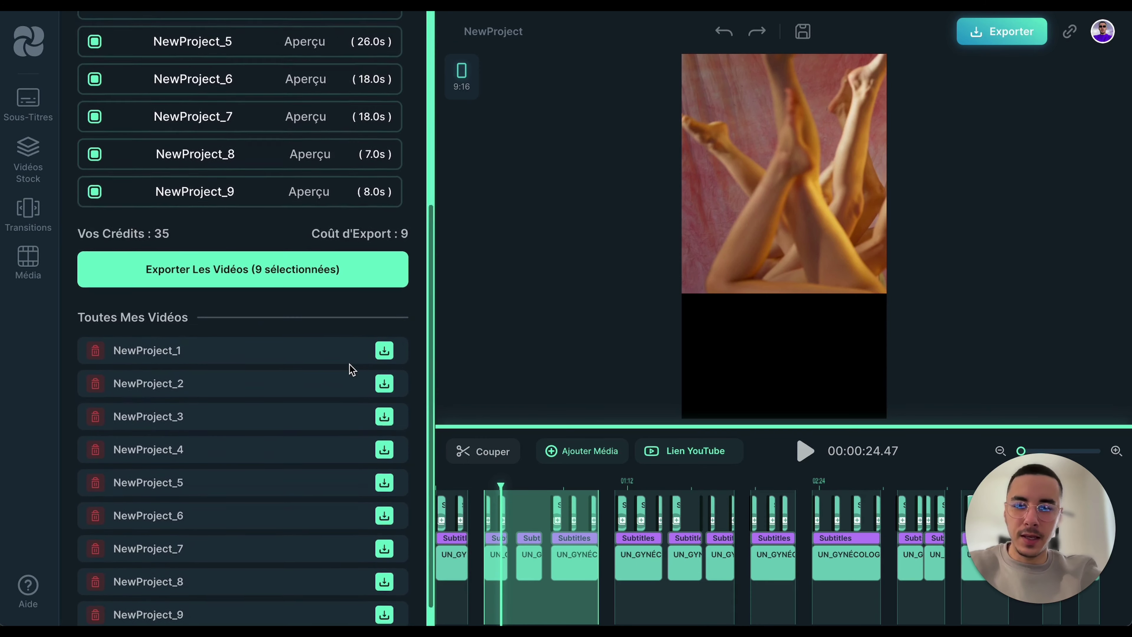
scroll(352, 369, "up", 5)
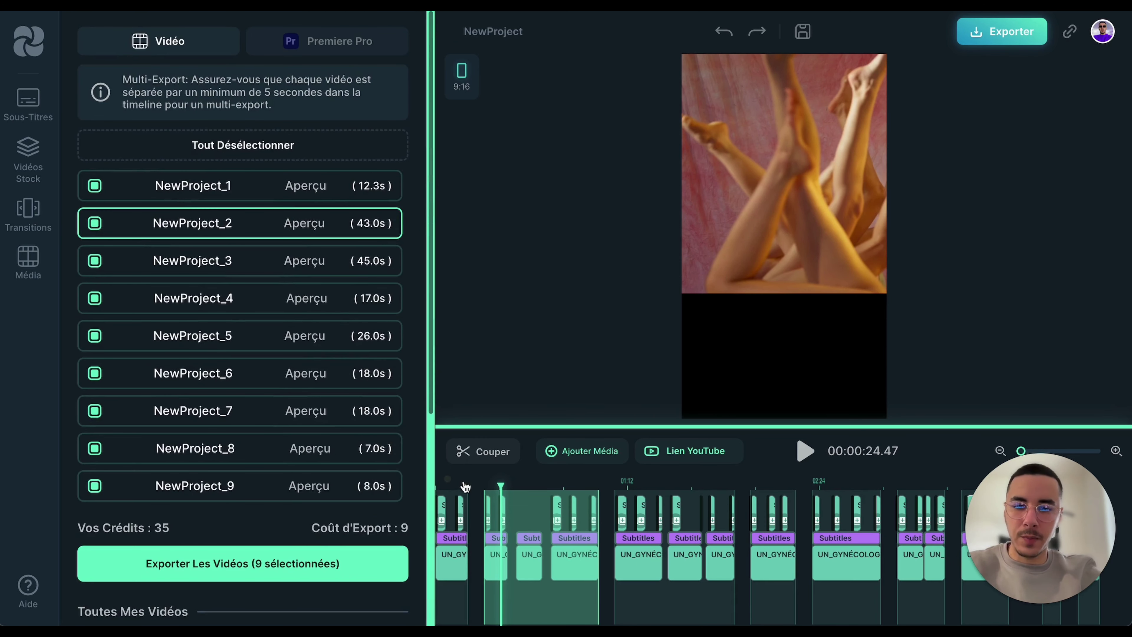
left_click_drag(447, 480, 441, 483)
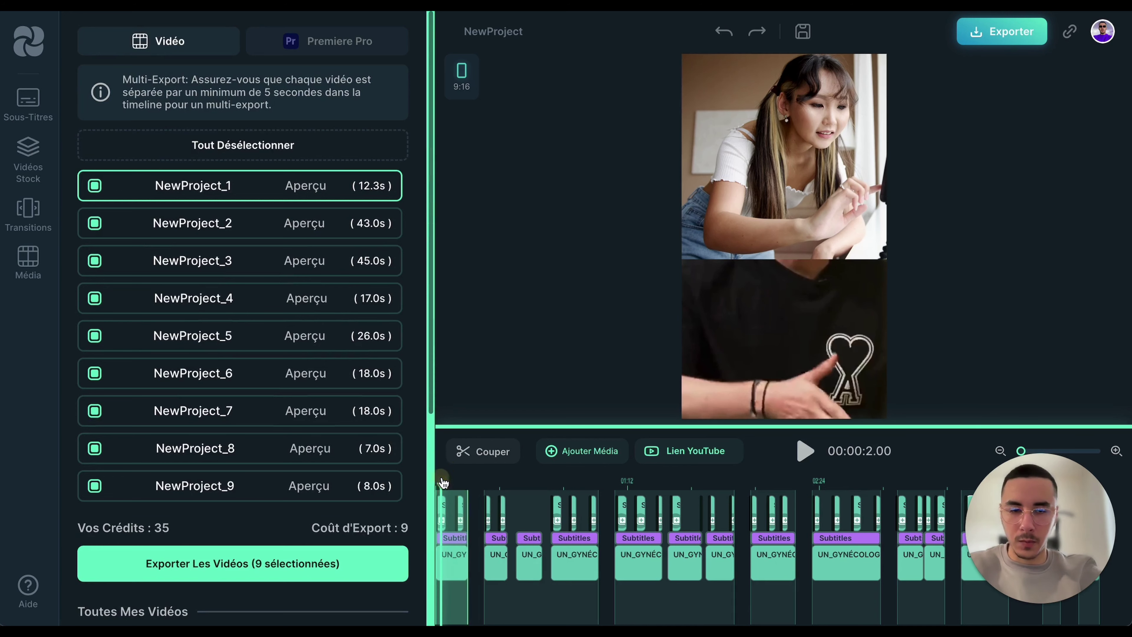
left_click(783, 162)
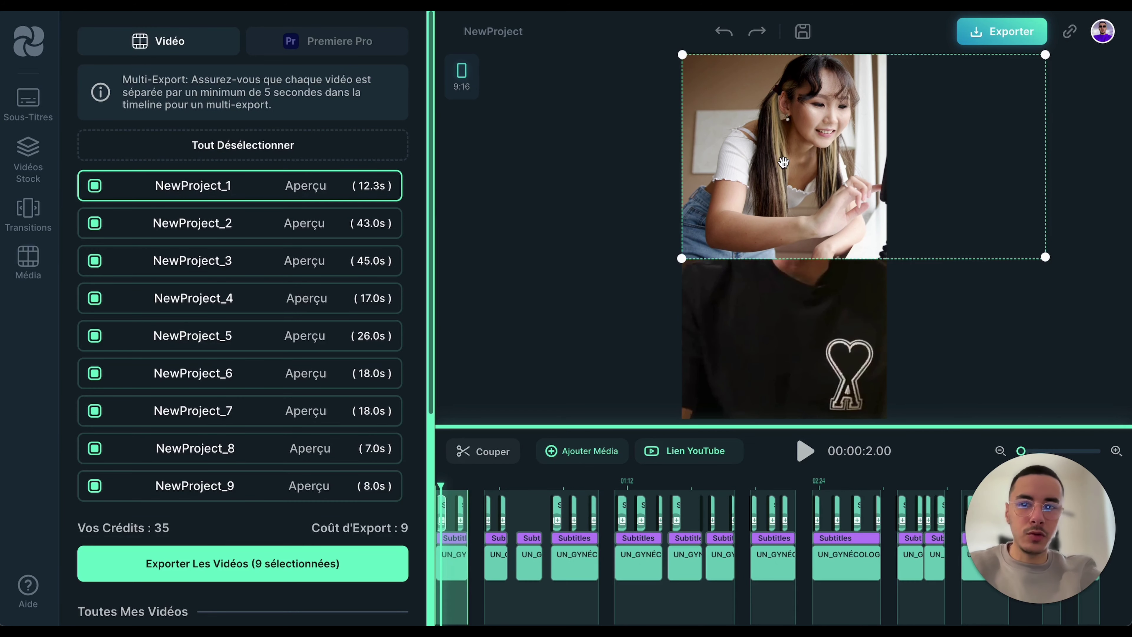
right_click(783, 161)
left_click(829, 152)
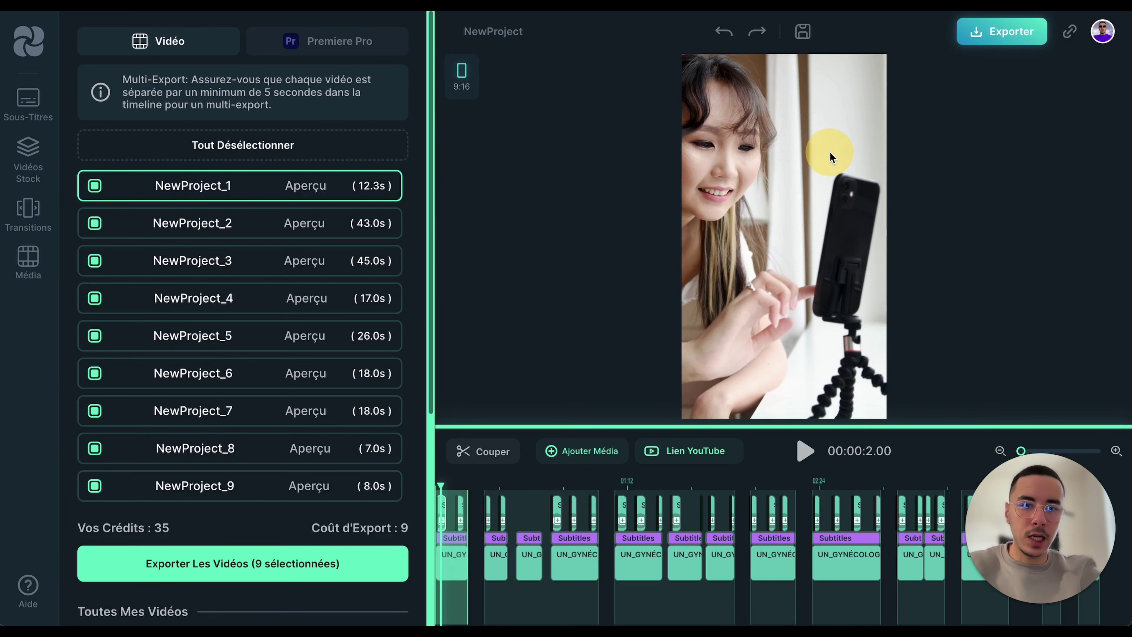
left_click(803, 161)
left_click_drag(788, 175, 832, 173)
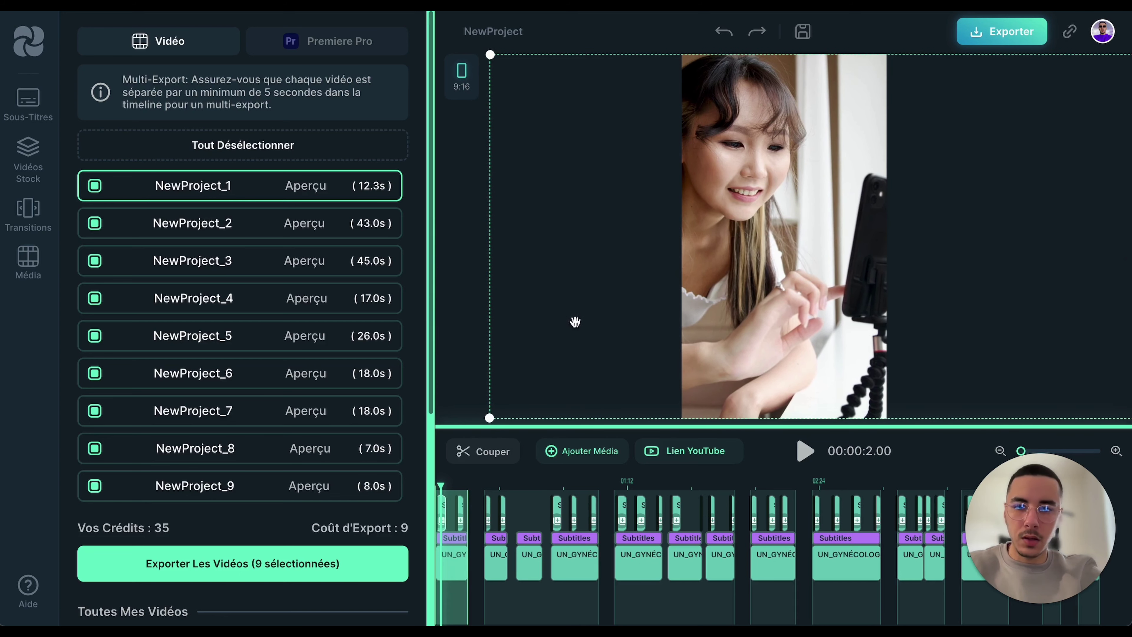
Fit the meeting B-roll at 00:00:9.13 in NewProject_1 to the screen and shift it left to frame the presenter
left_click(455, 484)
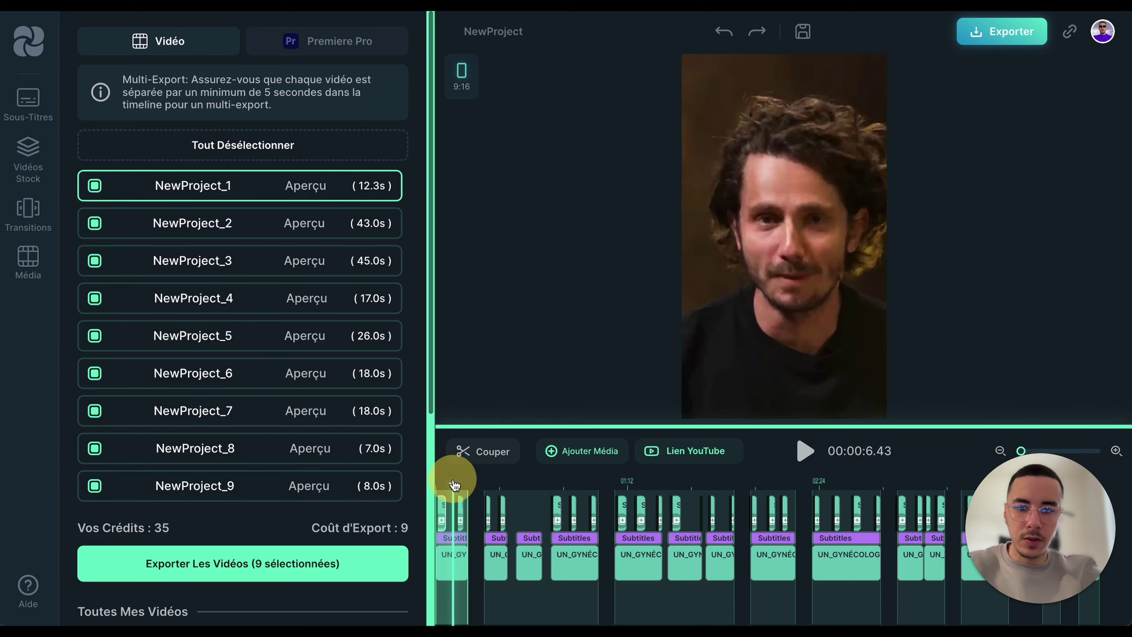
left_click_drag(454, 484, 459, 479)
left_click(753, 241)
left_click(777, 98)
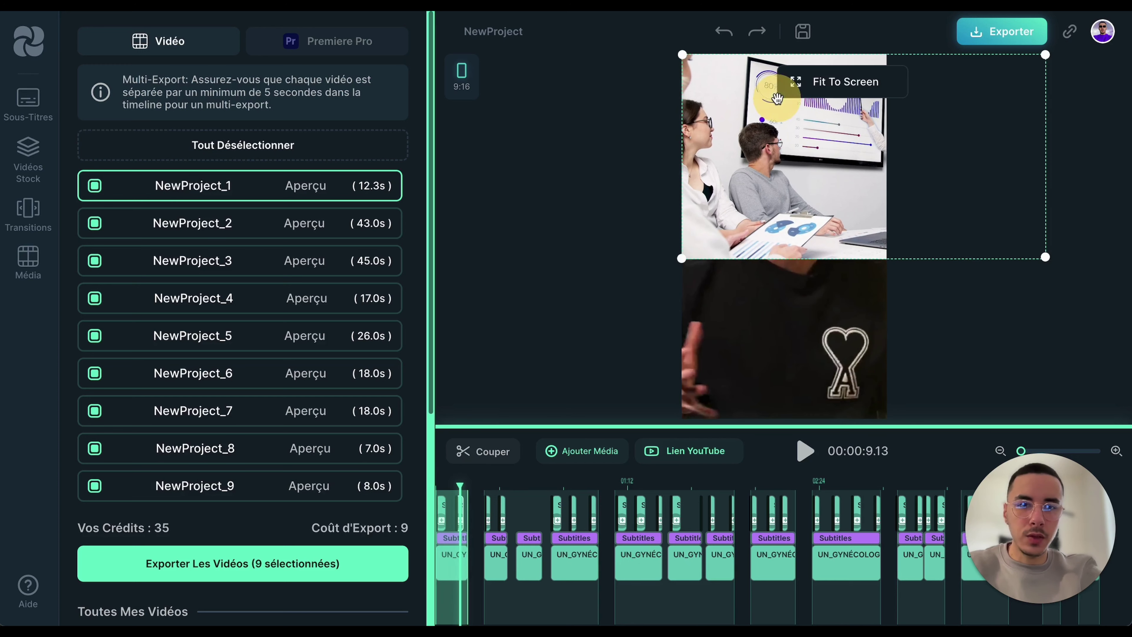
left_click(817, 93)
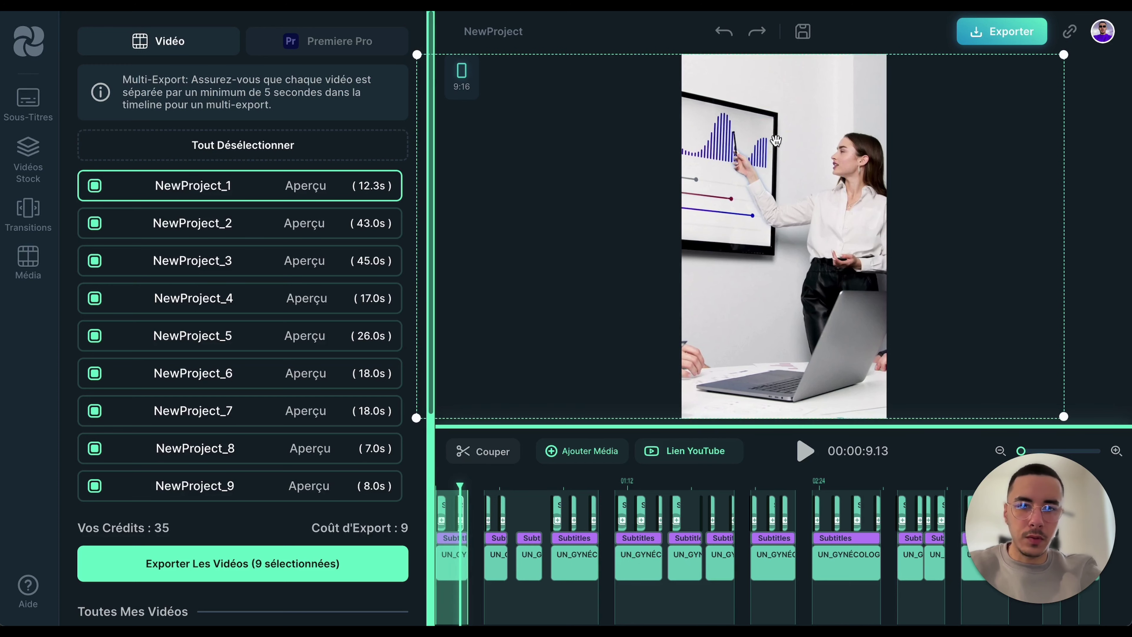
left_click_drag(715, 205, 710, 204)
left_click(468, 517)
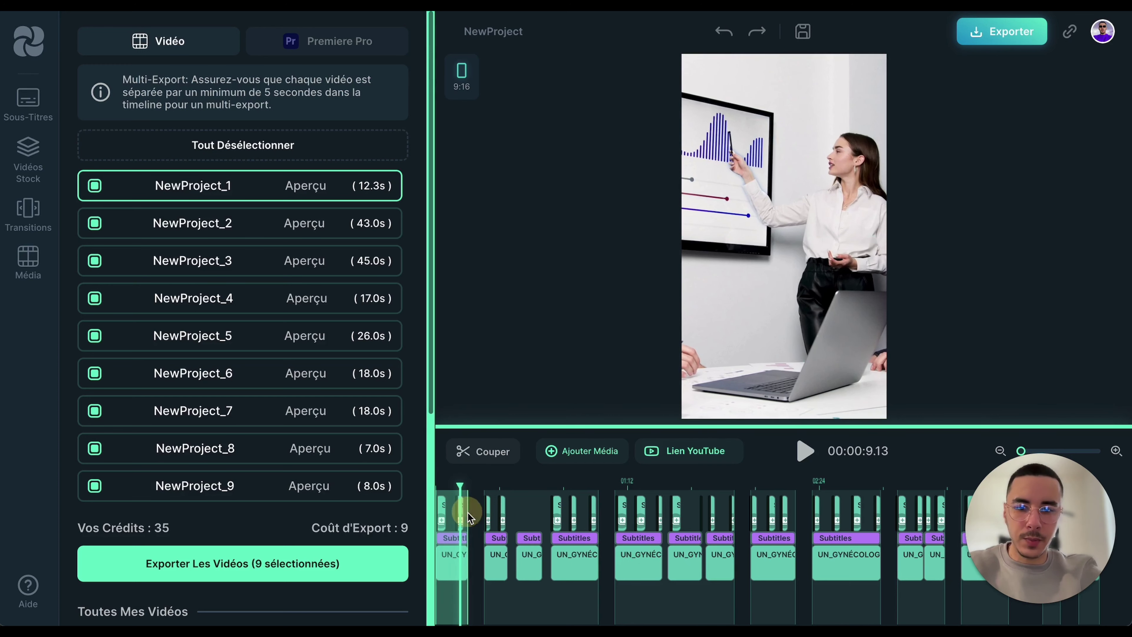
Delete the first clip's subtitles, regenerate them with the Auto language setting, and move them higher in the frame at 00:00:5.40
right_click(489, 518)
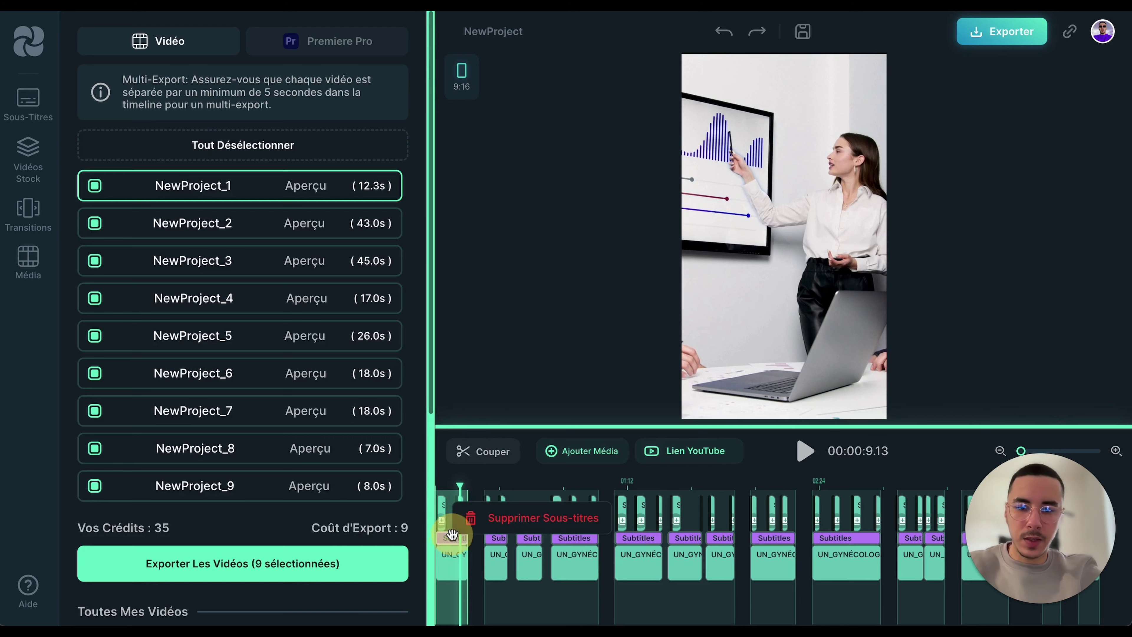
left_click(490, 527)
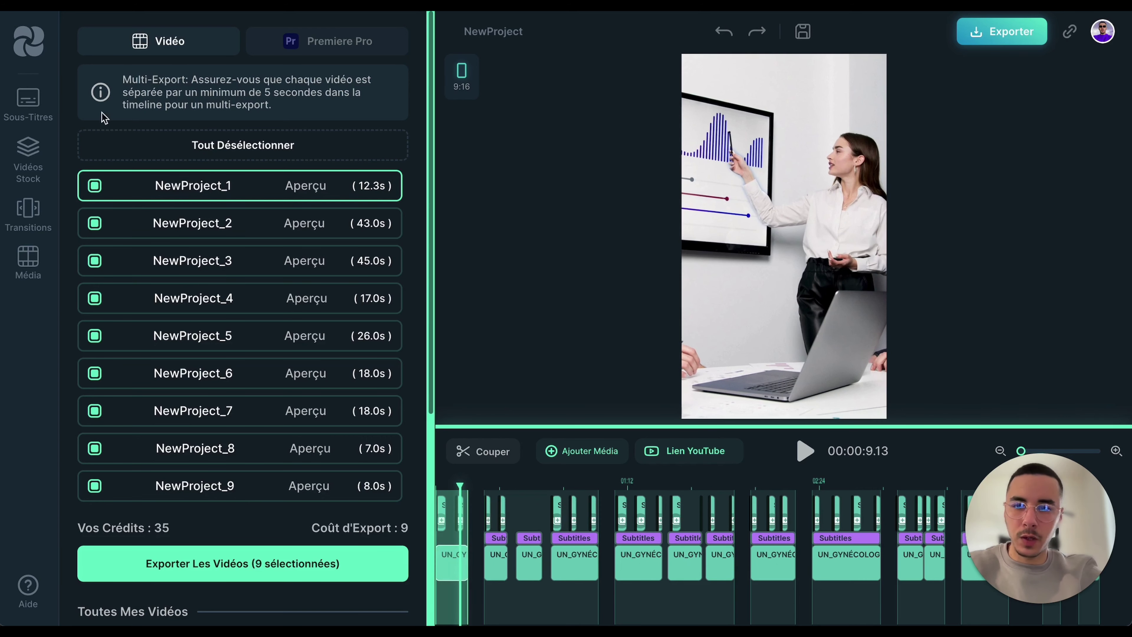
left_click(30, 101)
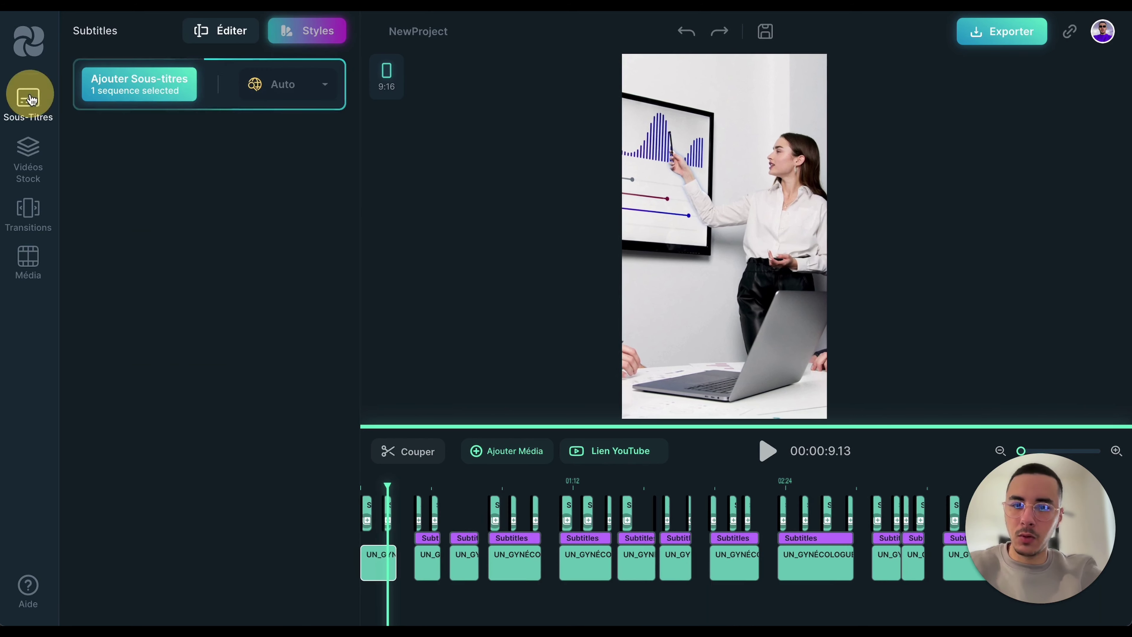
left_click(125, 103)
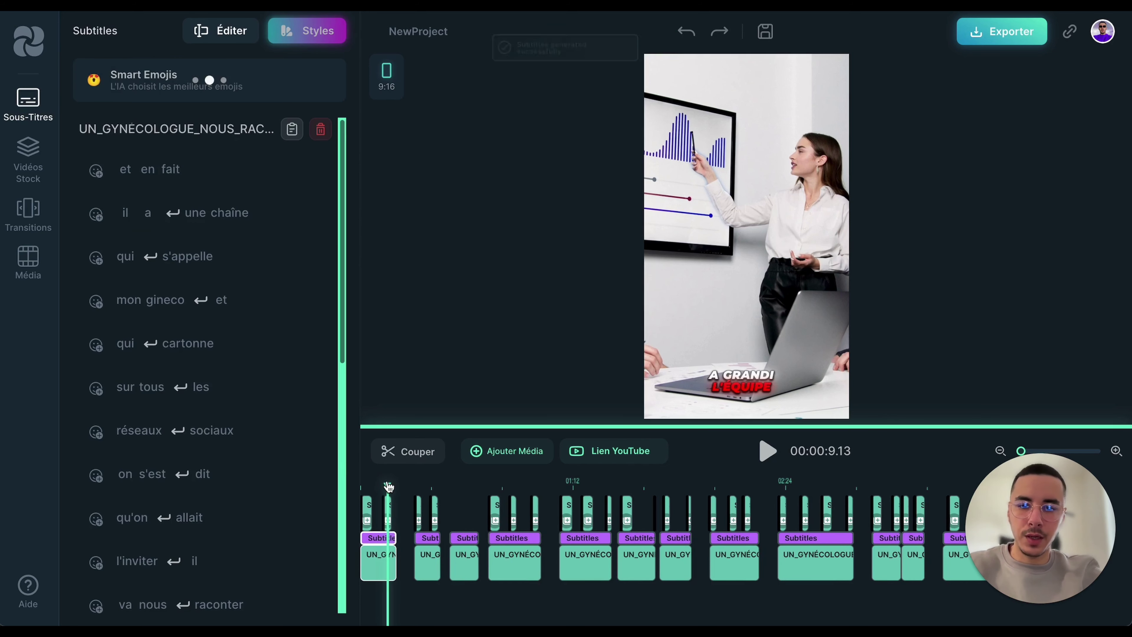
left_click_drag(389, 487, 375, 485)
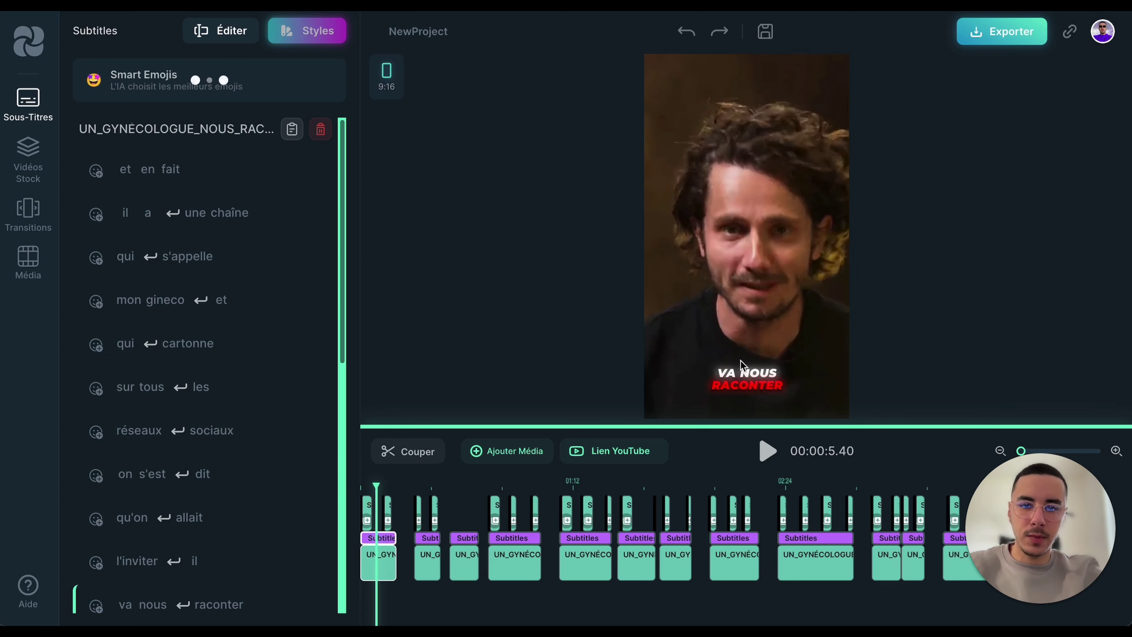
left_click_drag(742, 365, 750, 334)
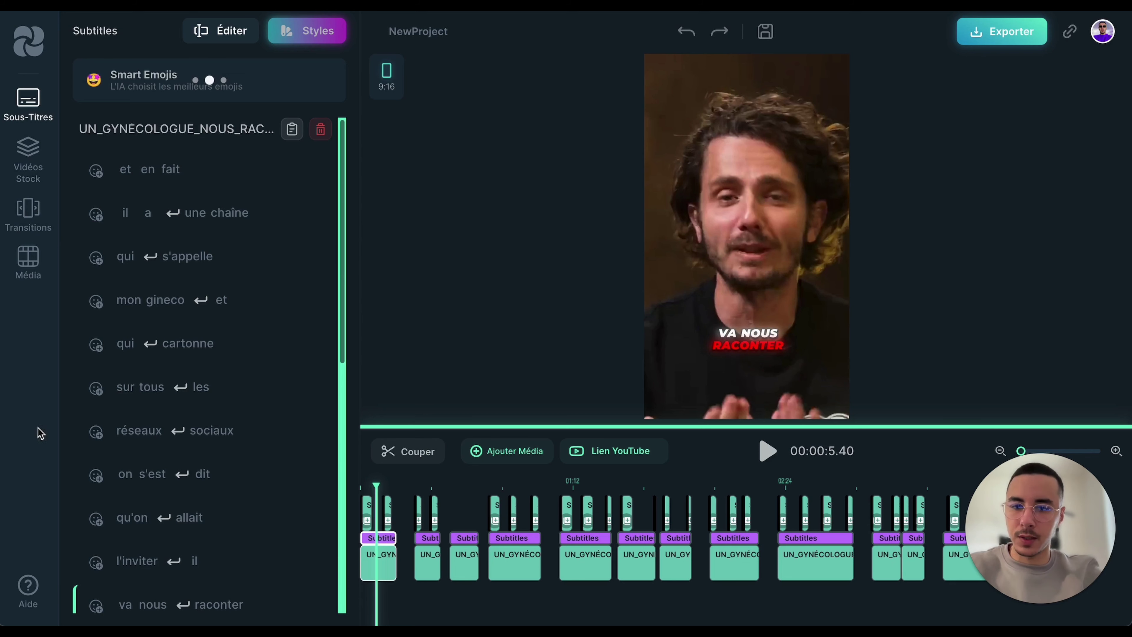
Select only NewProject_1 for export, rename it corrigé, and export it as a video
left_click(1002, 31)
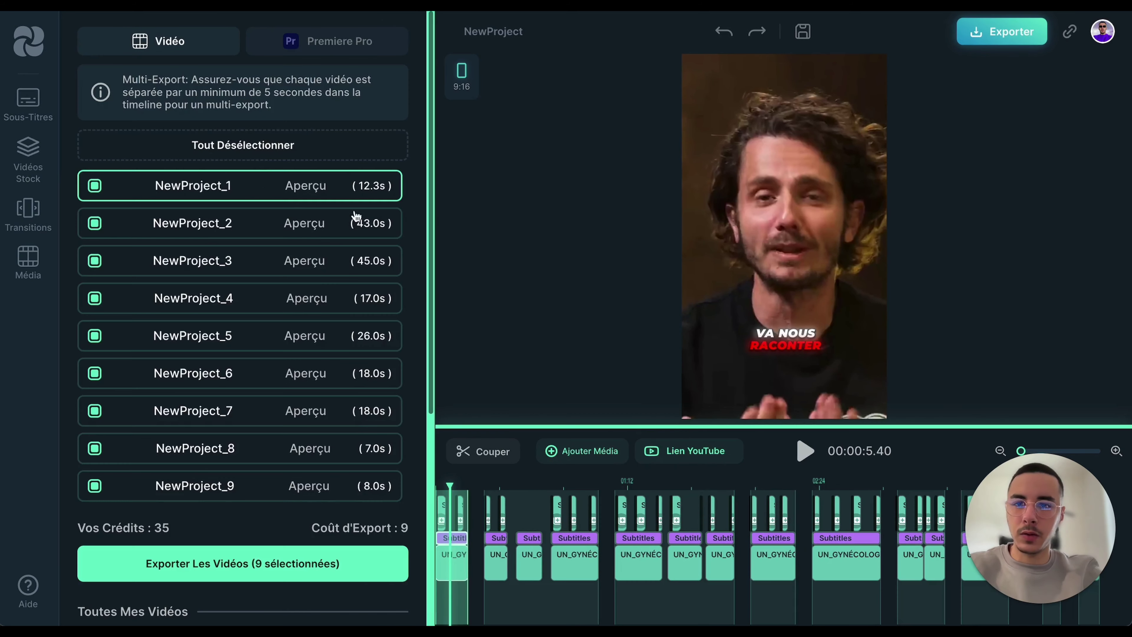
left_click(248, 152)
left_click(95, 186)
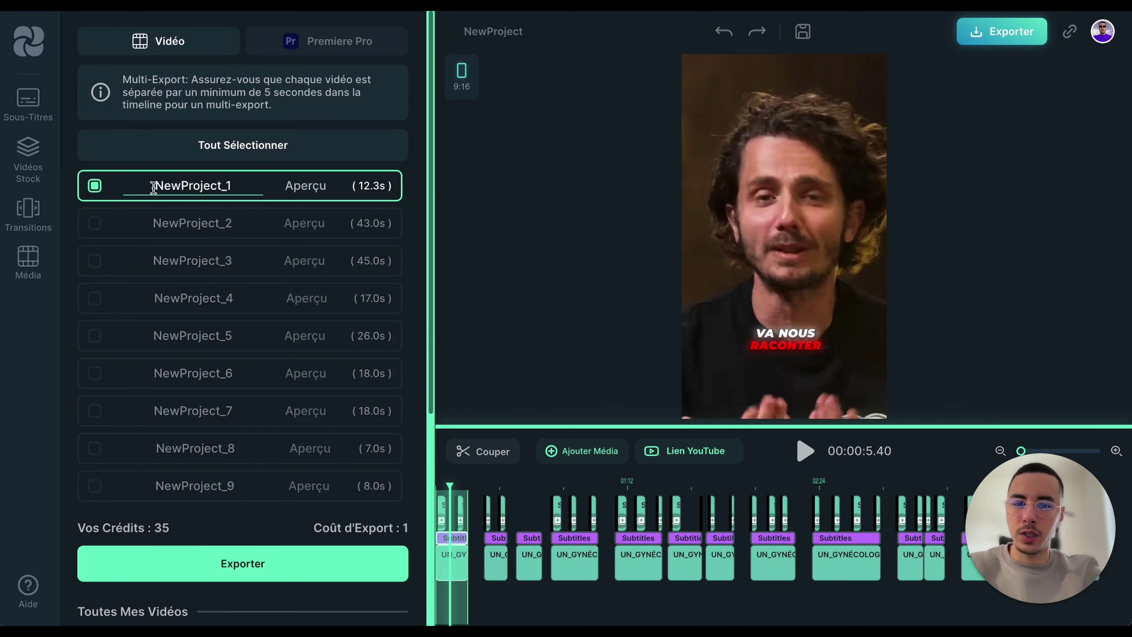
double_click(171, 185)
type("co")
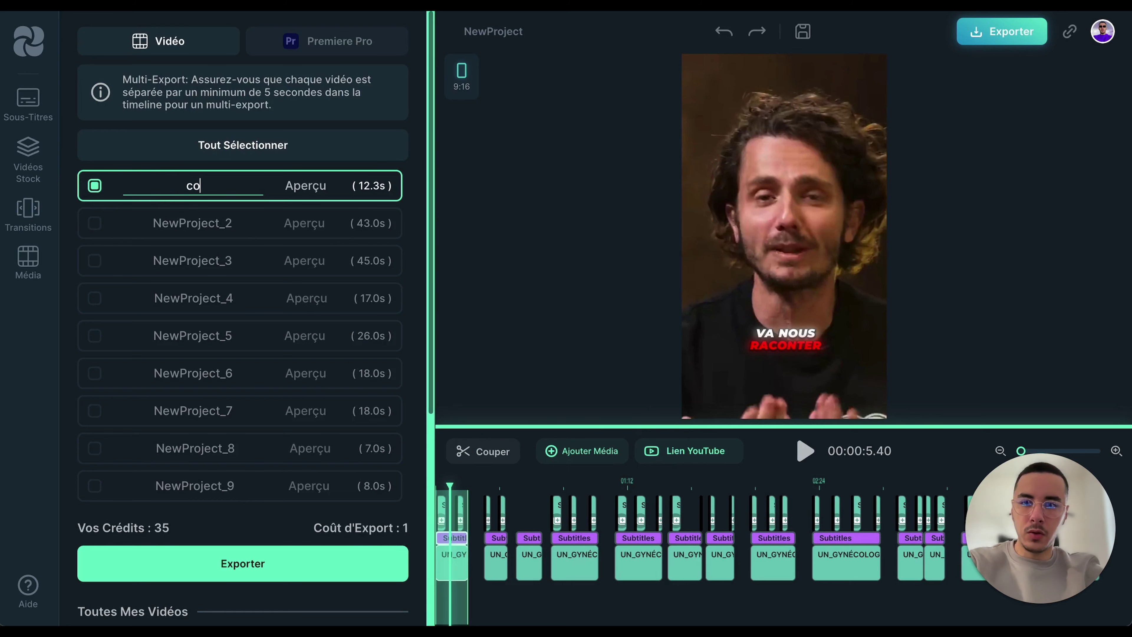
type("rrigé")
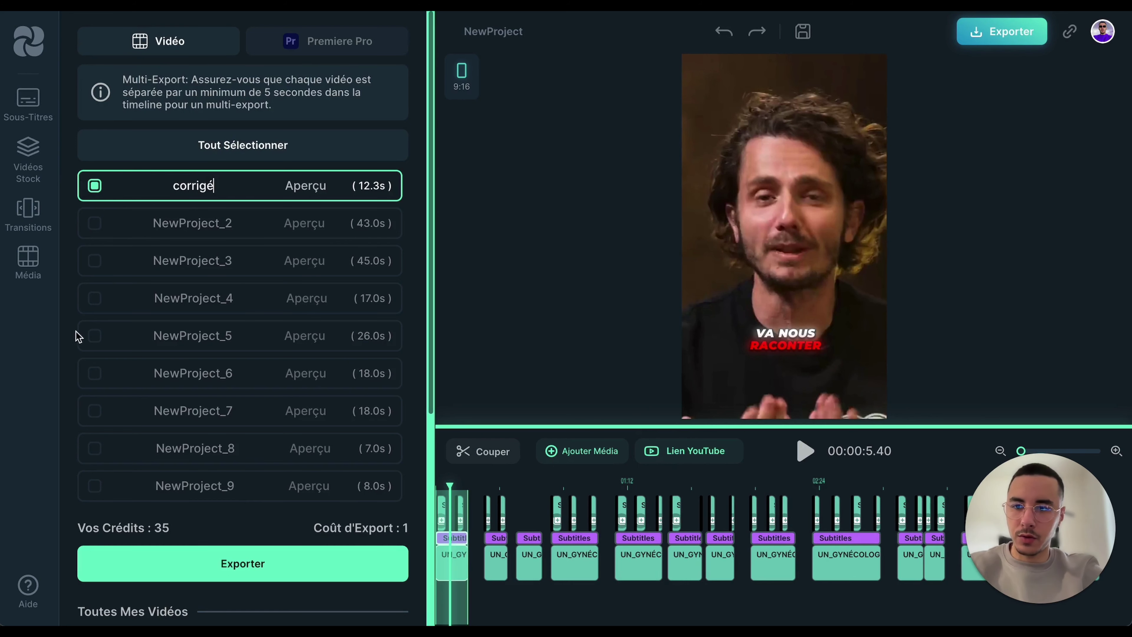
scroll(187, 546, "down", 2)
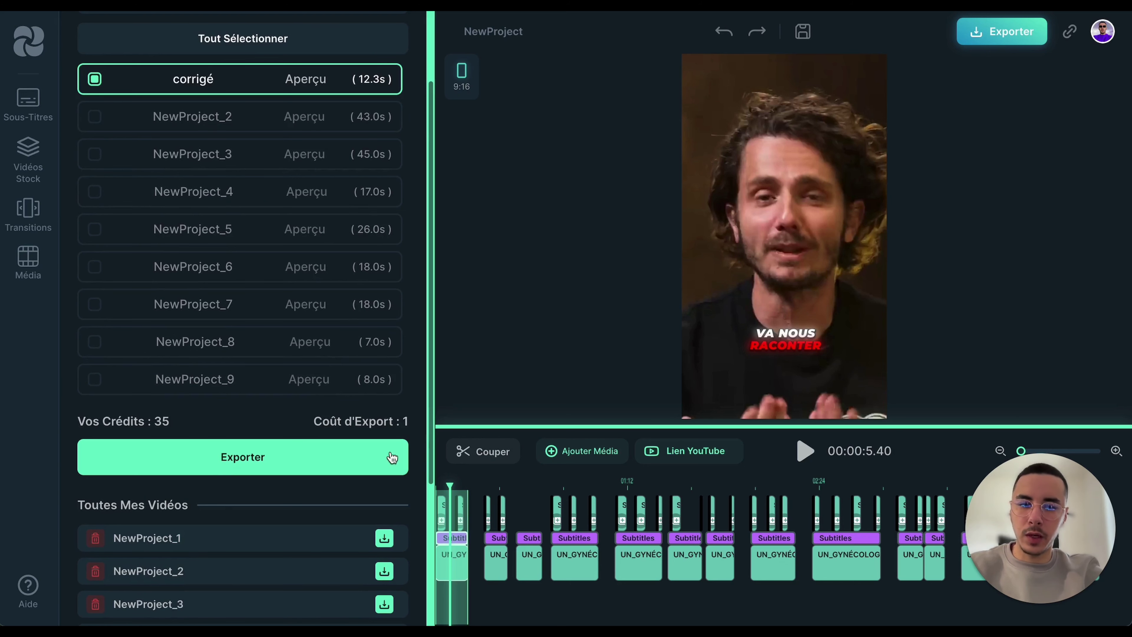
left_click(281, 457)
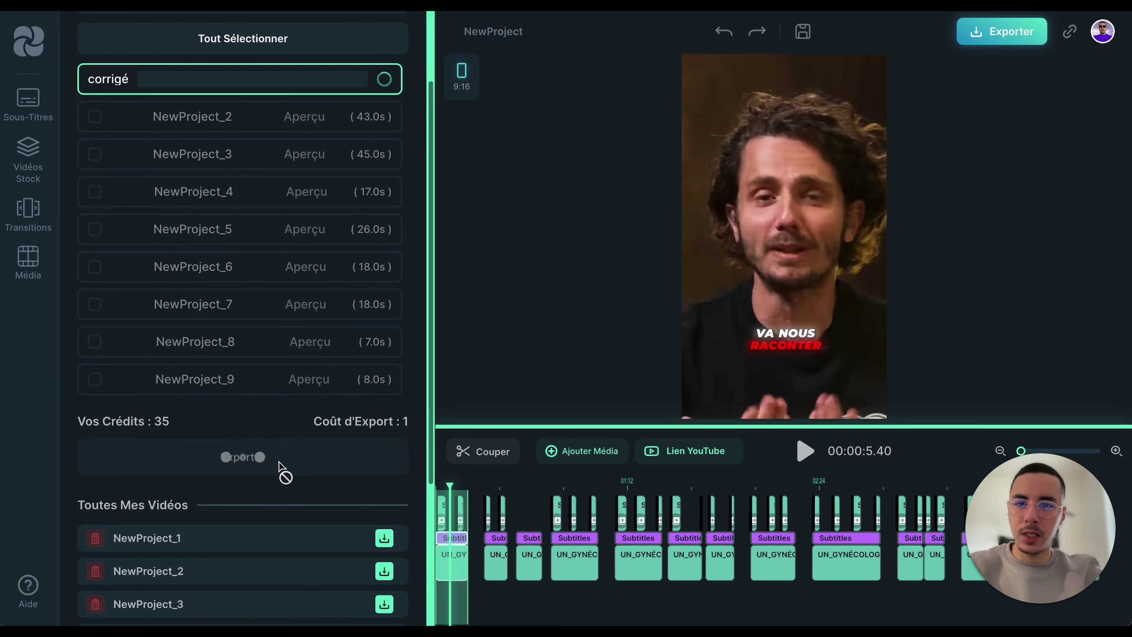
Download the exported corrigé video from the list of all exported videos
scroll(278, 468, "up", 2)
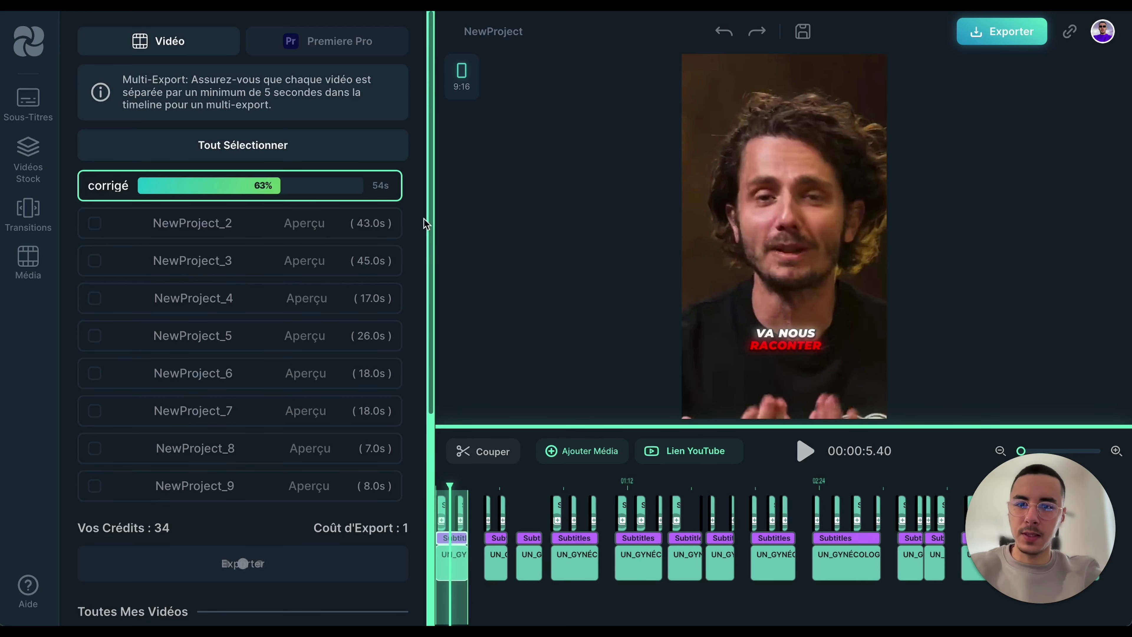
scroll(412, 271, "down", 5)
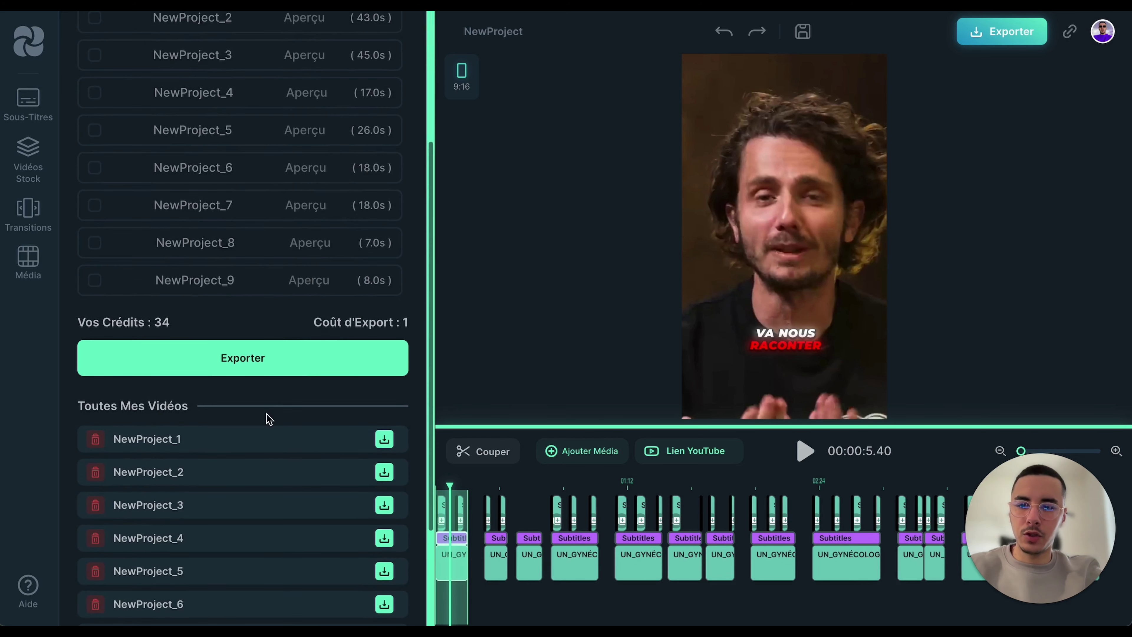
scroll(268, 419, "down", 3)
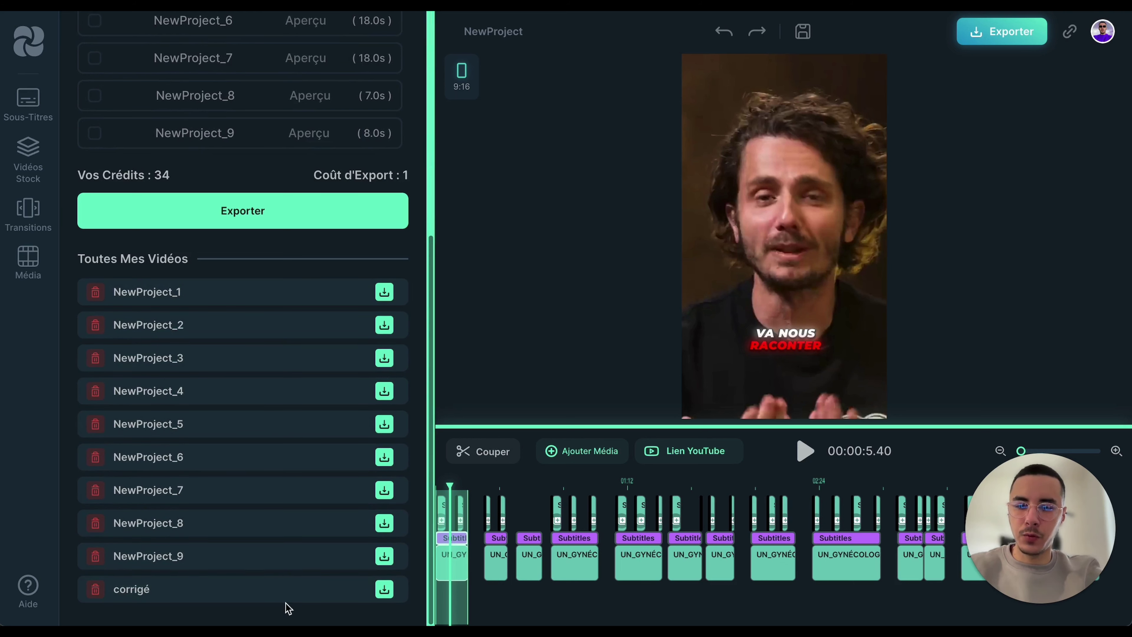
left_click(384, 590)
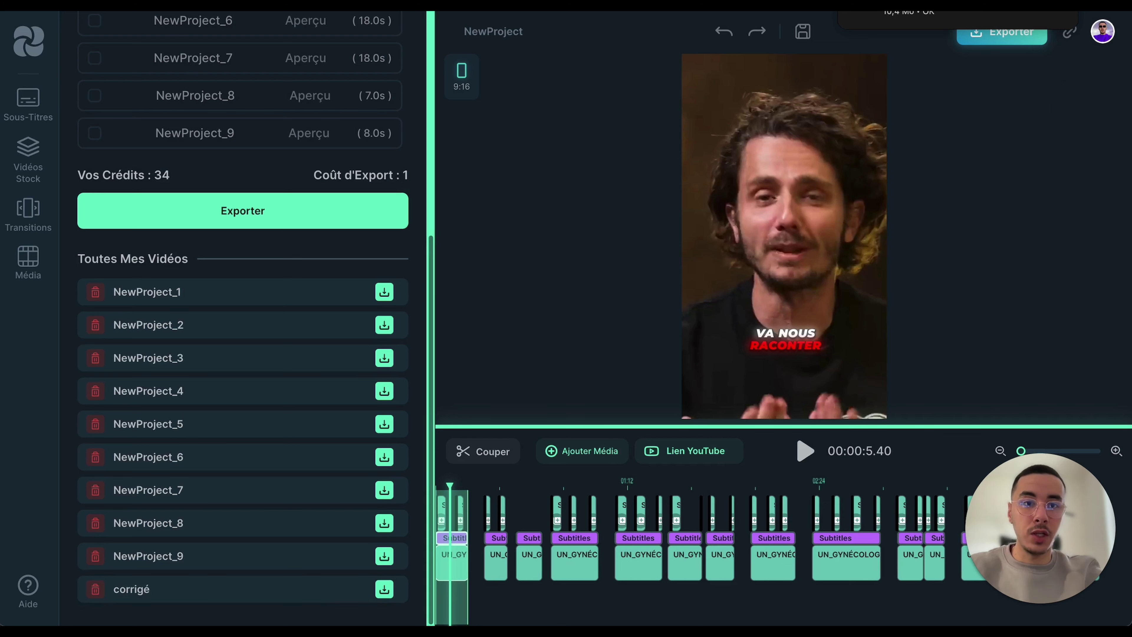
Open the downloaded corrigé.mp4, play it to check the reframed B-rolls and subtitles, and close the player
left_click(892, 22)
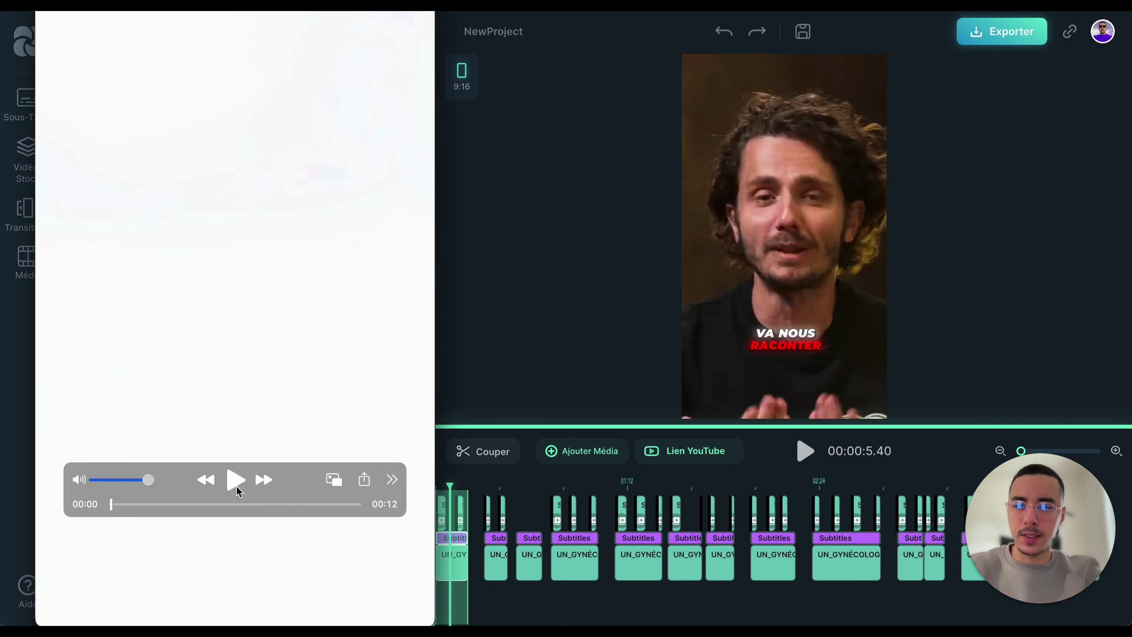
left_click(237, 486)
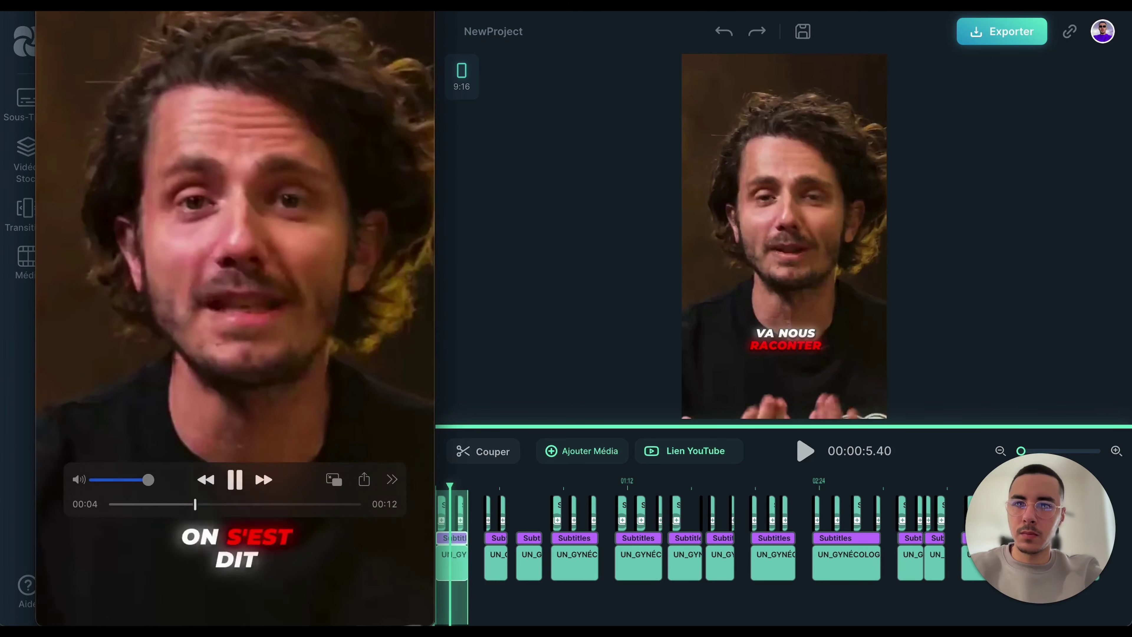
left_click_drag(153, 18, 439, 71)
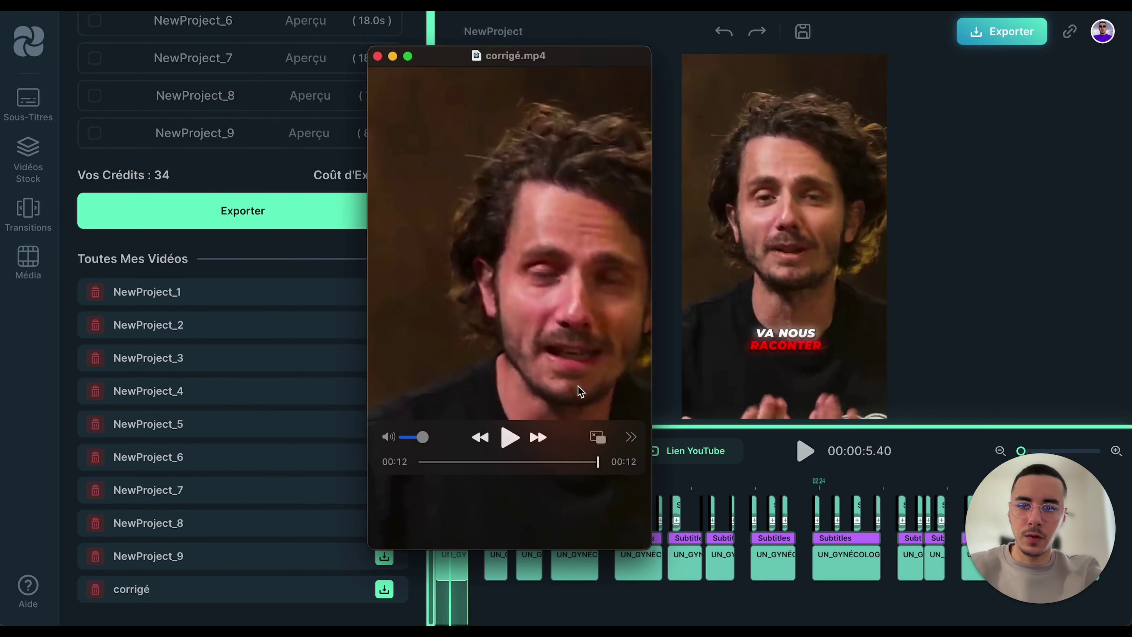
left_click(506, 435)
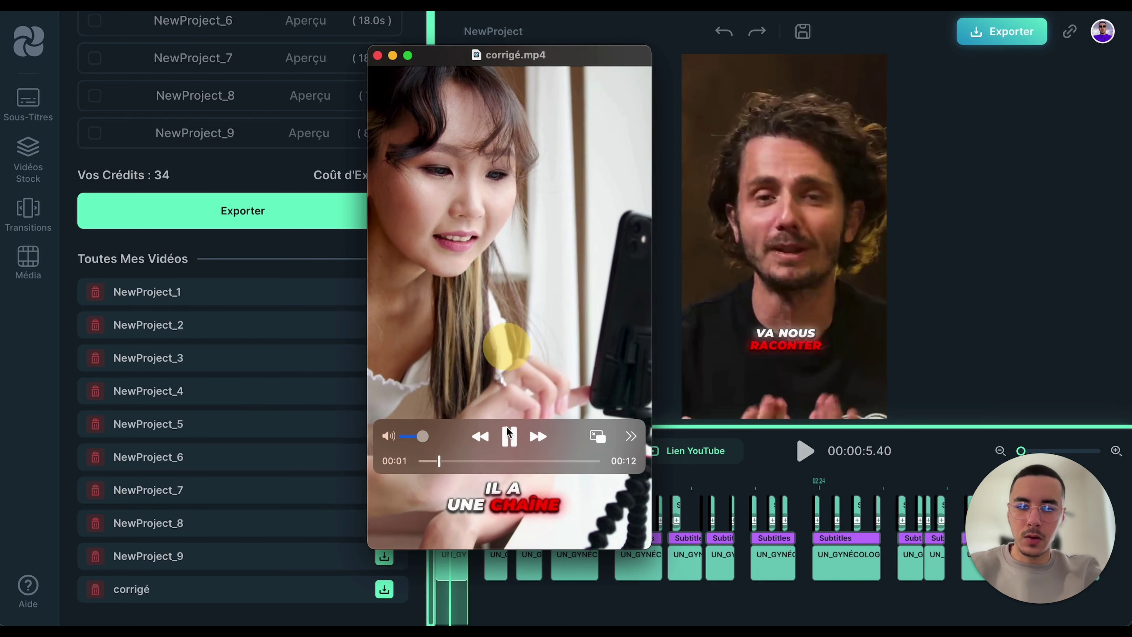
left_click(510, 431)
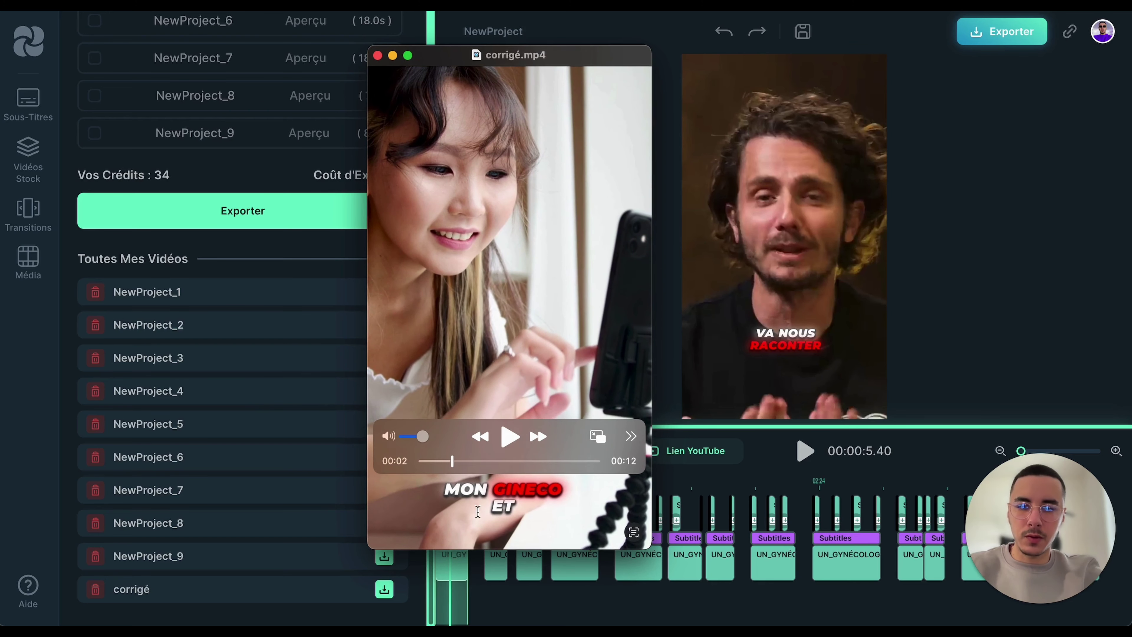
left_click(378, 55)
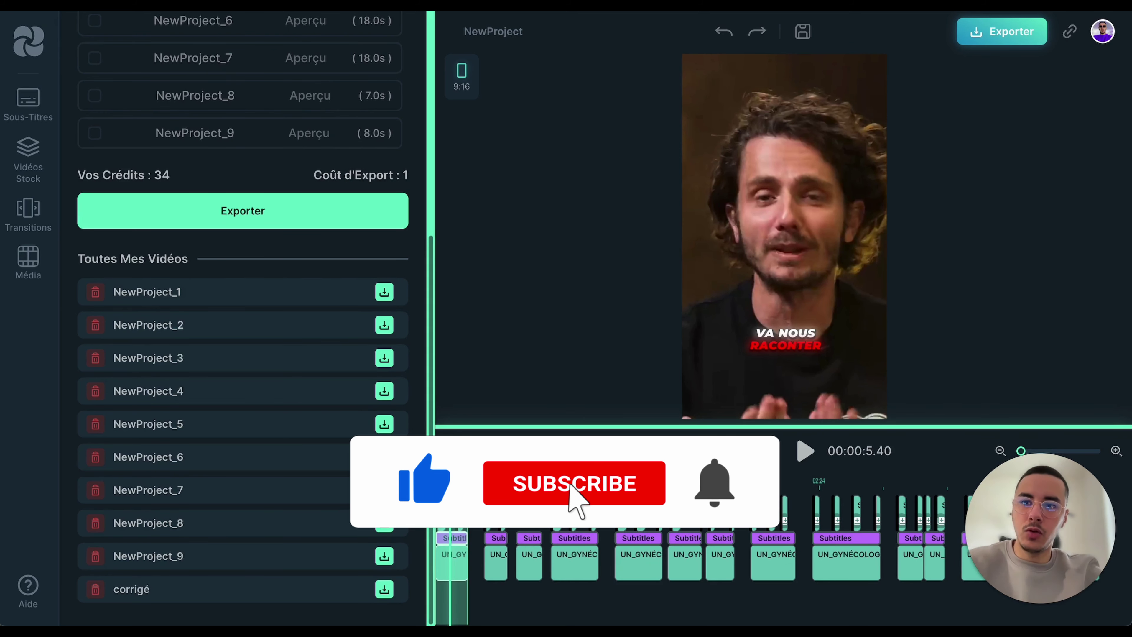
Leave the editor for the projects dashboard and open the snapvid.ai homepage
left_click(28, 40)
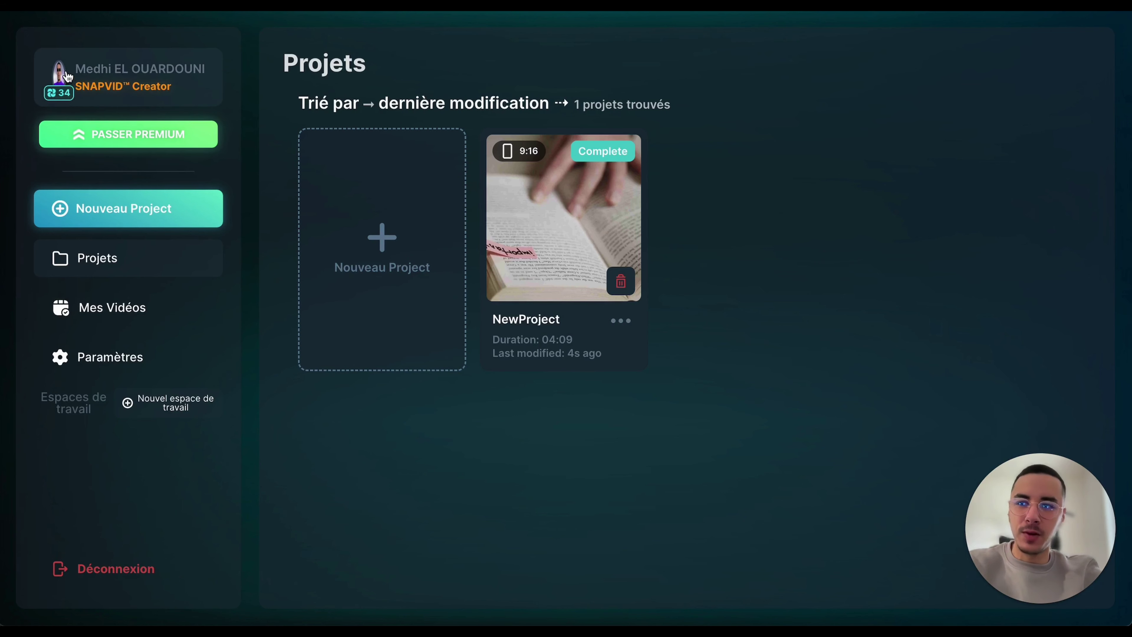
key("ctrl+l")
type("snapvid.ai")
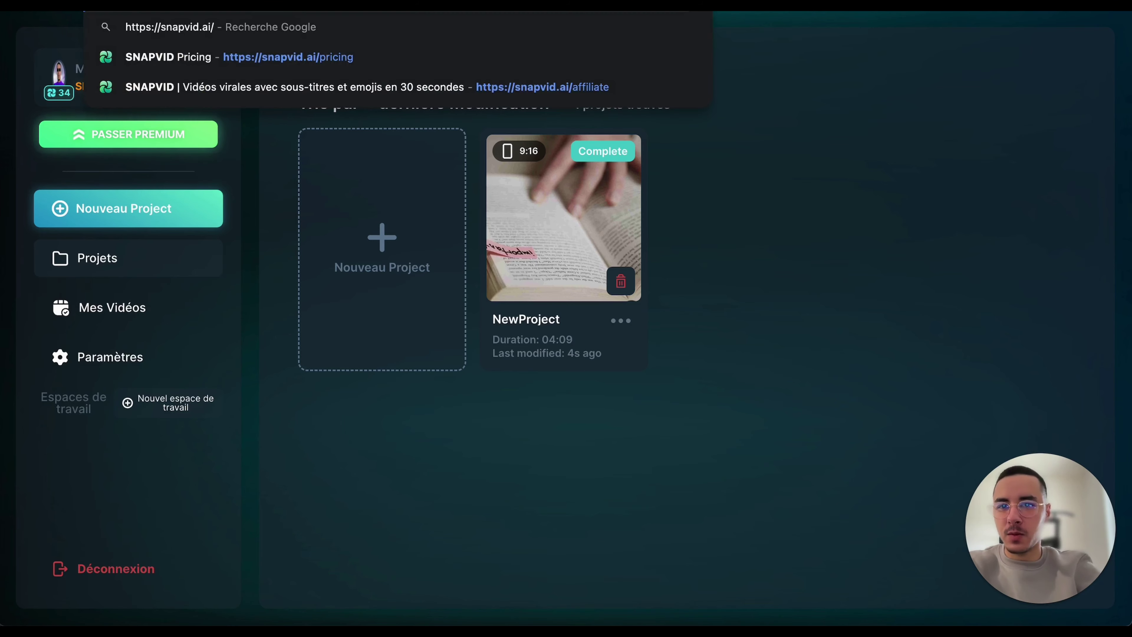
key("Return")
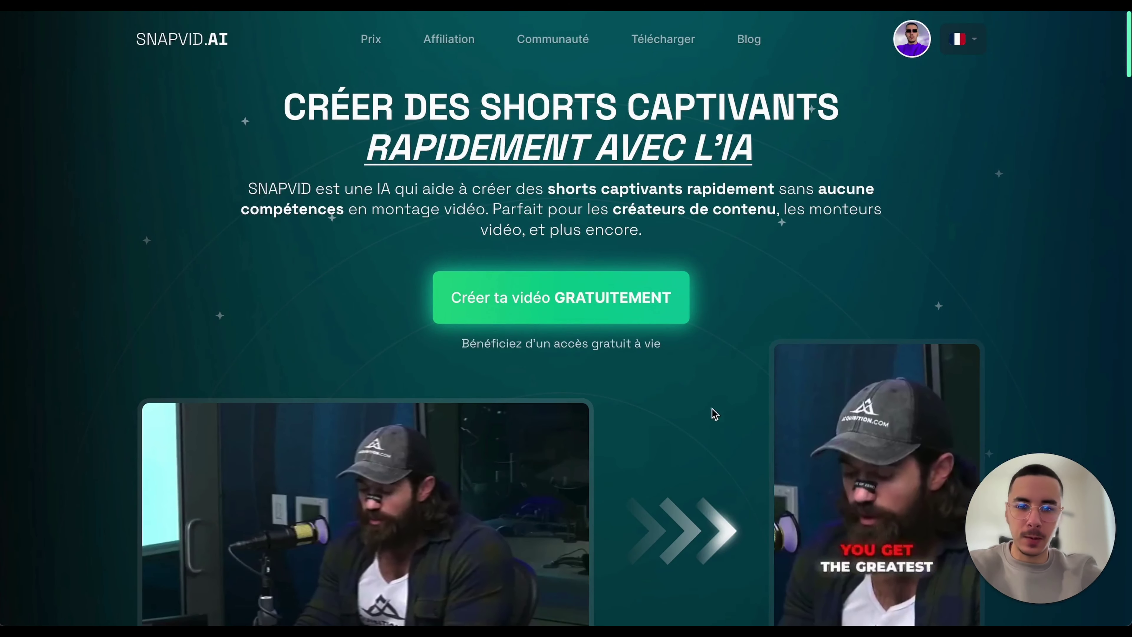
Send a voice message of about 6 seconds in the support chat, allowing microphone access, and play it back before closing the chat
left_click_drag(1059, 582, 728, 582)
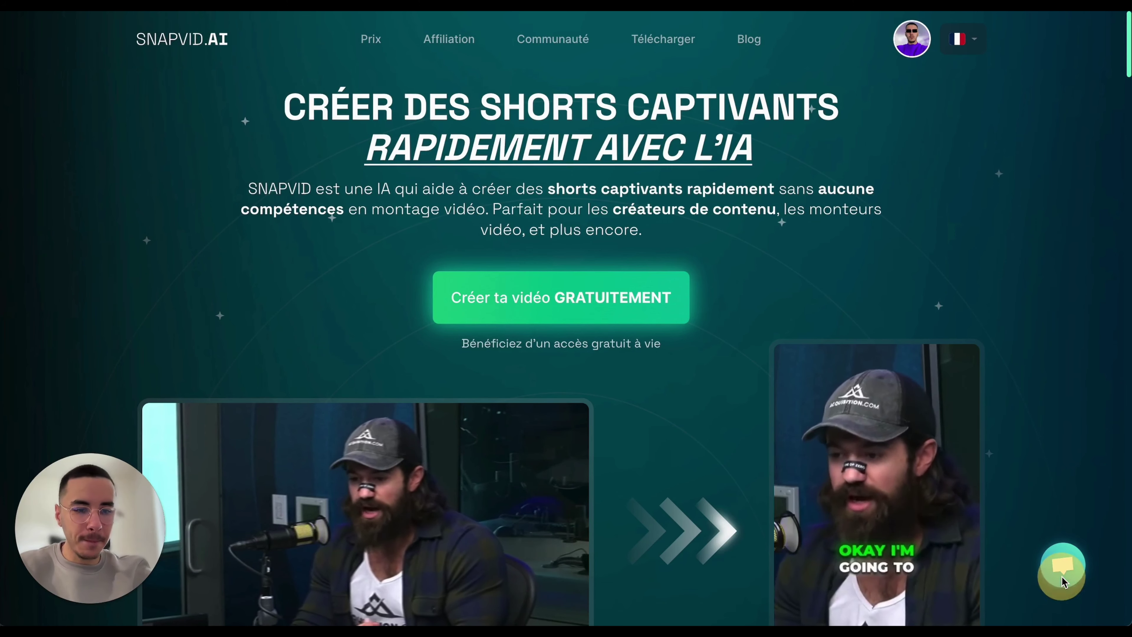
left_click(1064, 565)
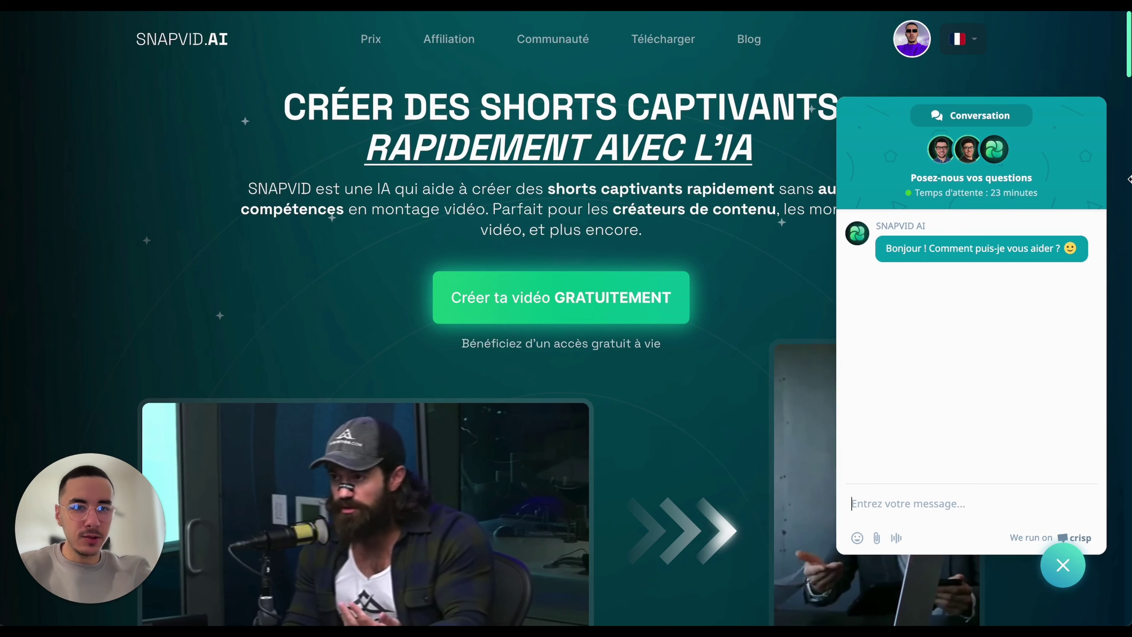
left_click(897, 539)
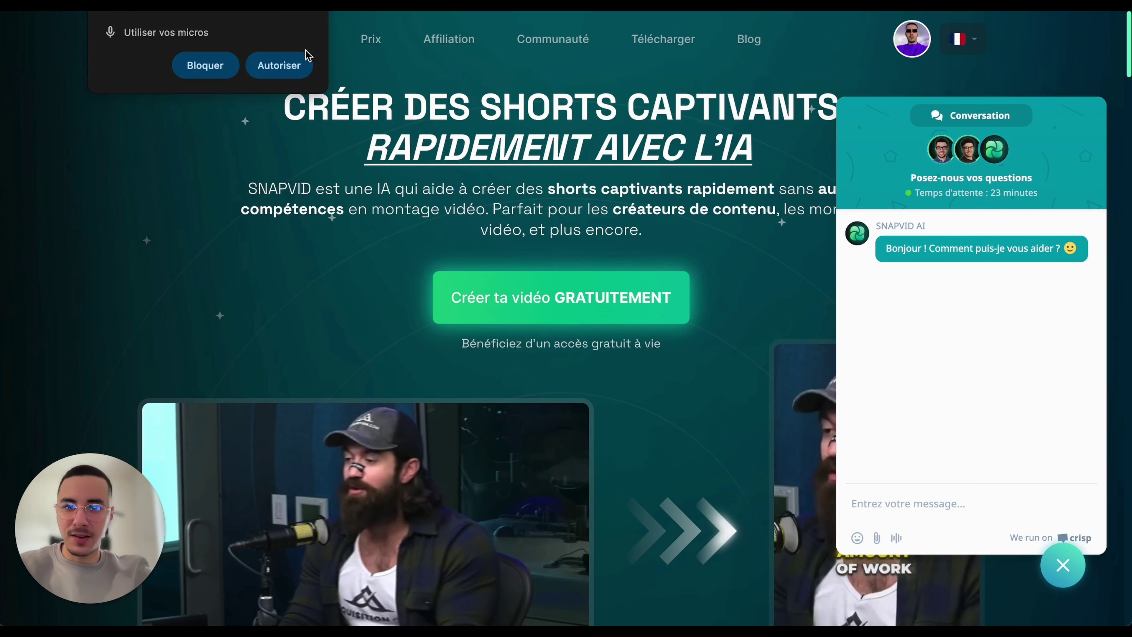
left_click(299, 58)
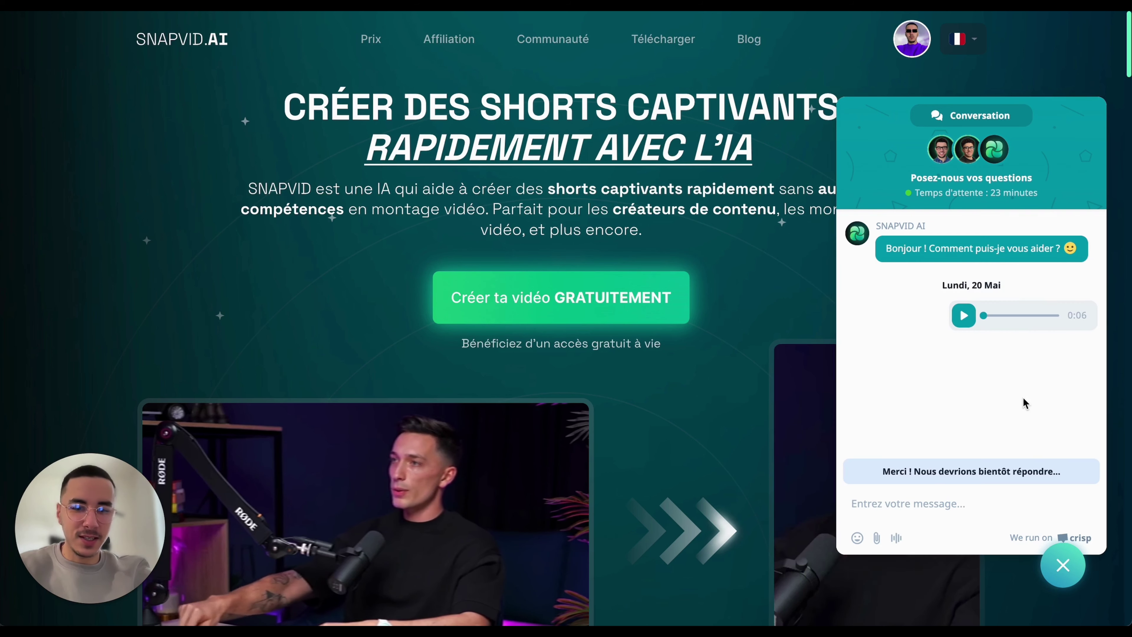
left_click(964, 318)
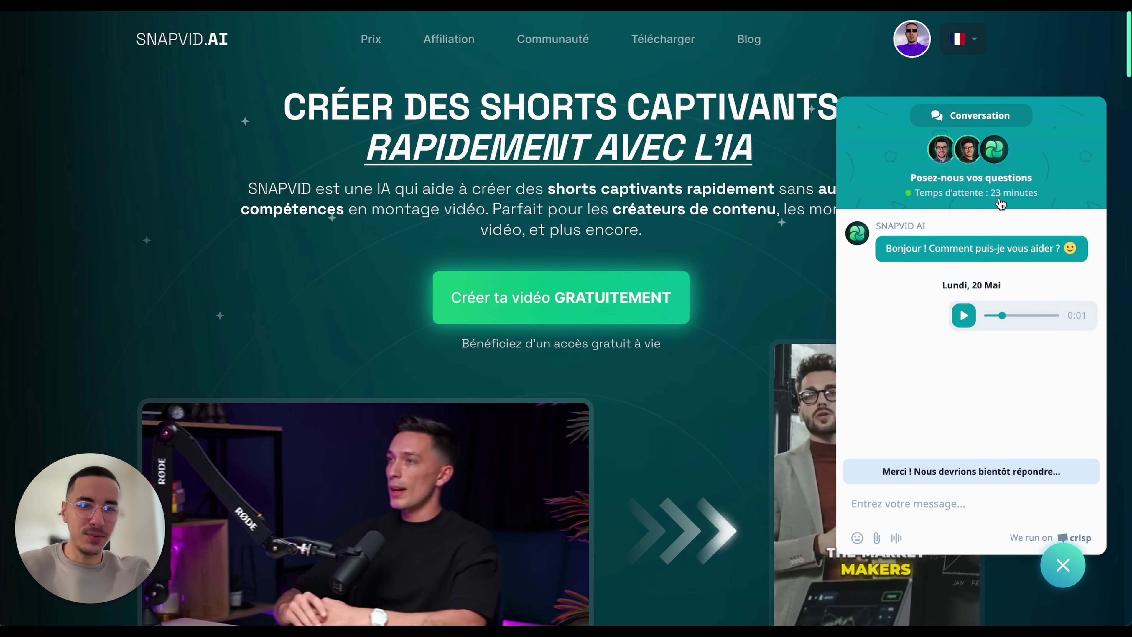
left_click(1055, 577)
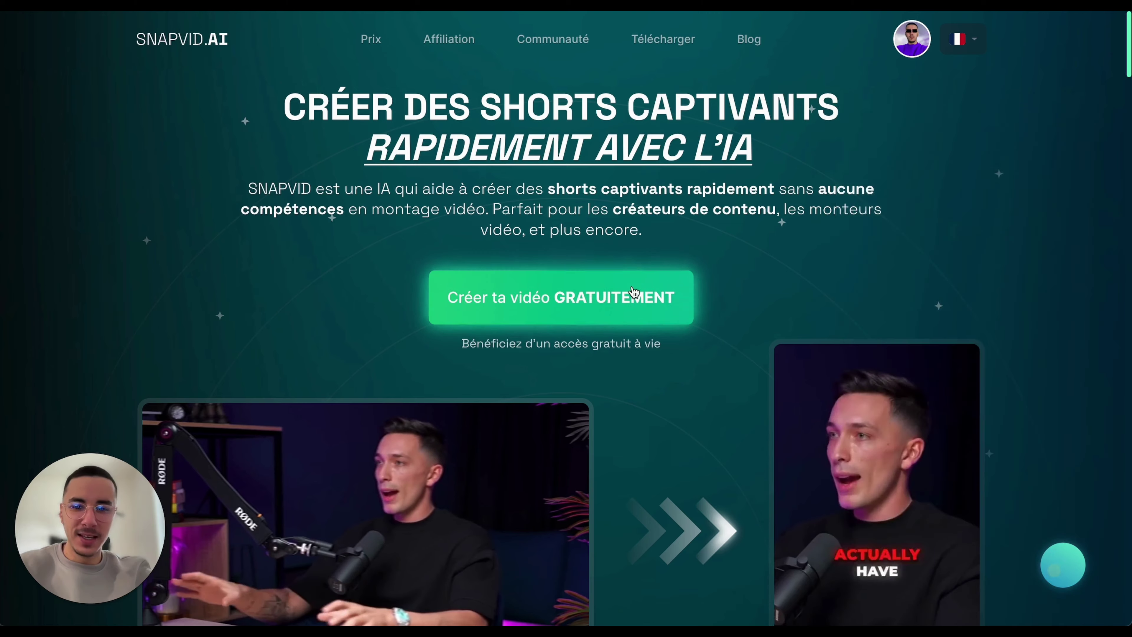
scroll(632, 291, "down", 10)
scroll(635, 292, "up", 5)
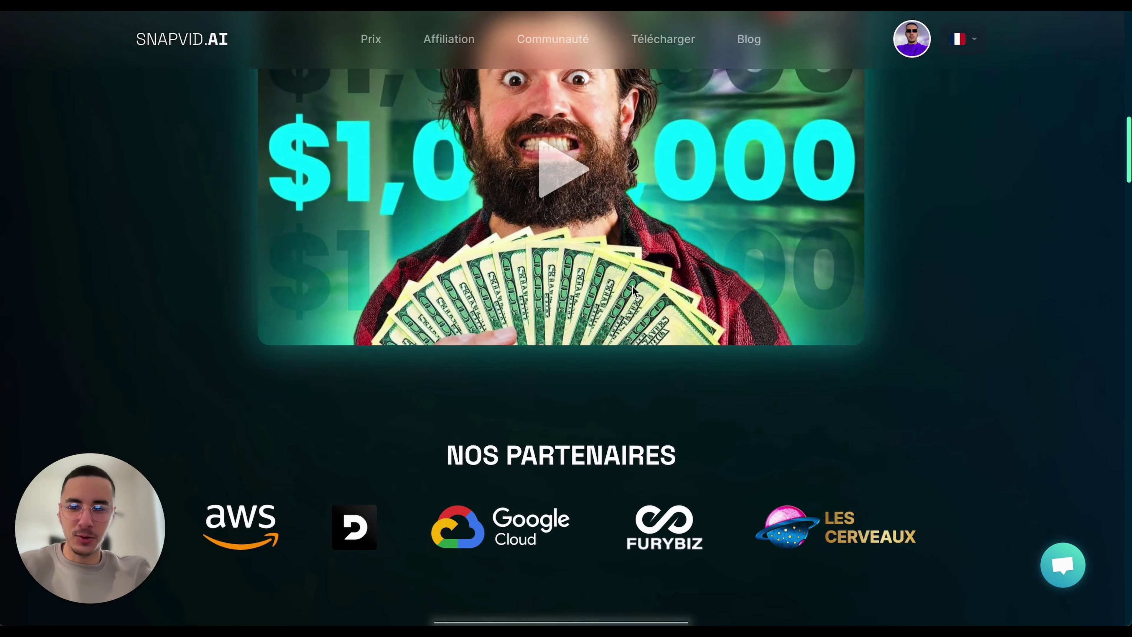
scroll(636, 293, "down", 1)
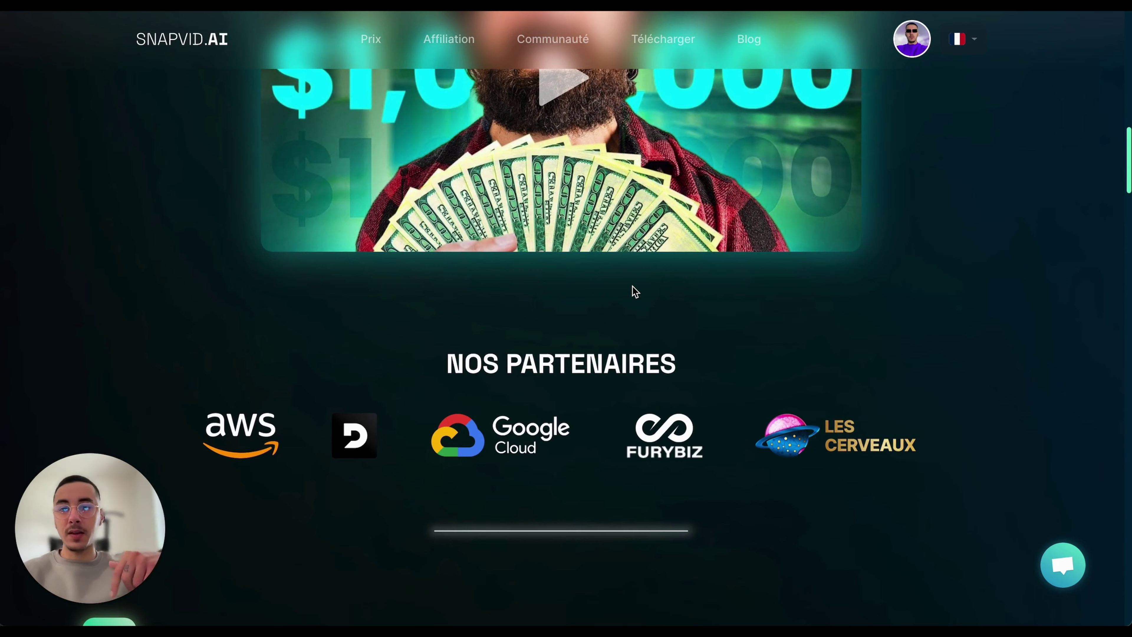
scroll(635, 292, "up", 5)
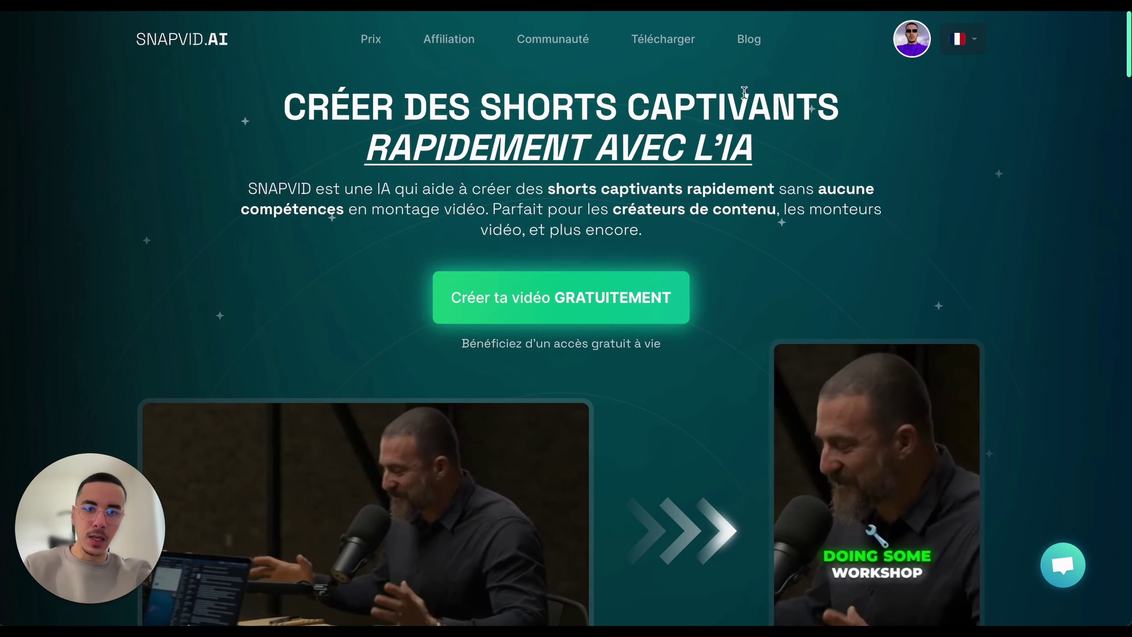